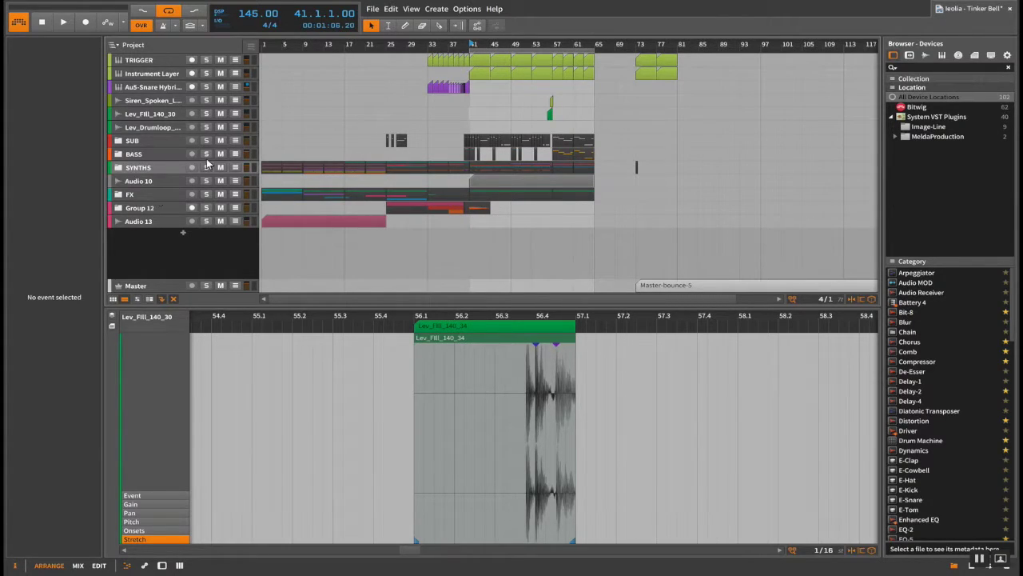
- Bounce the BASS group's clips between bars 41 and 65 to a new audio track
left_click(163, 156)
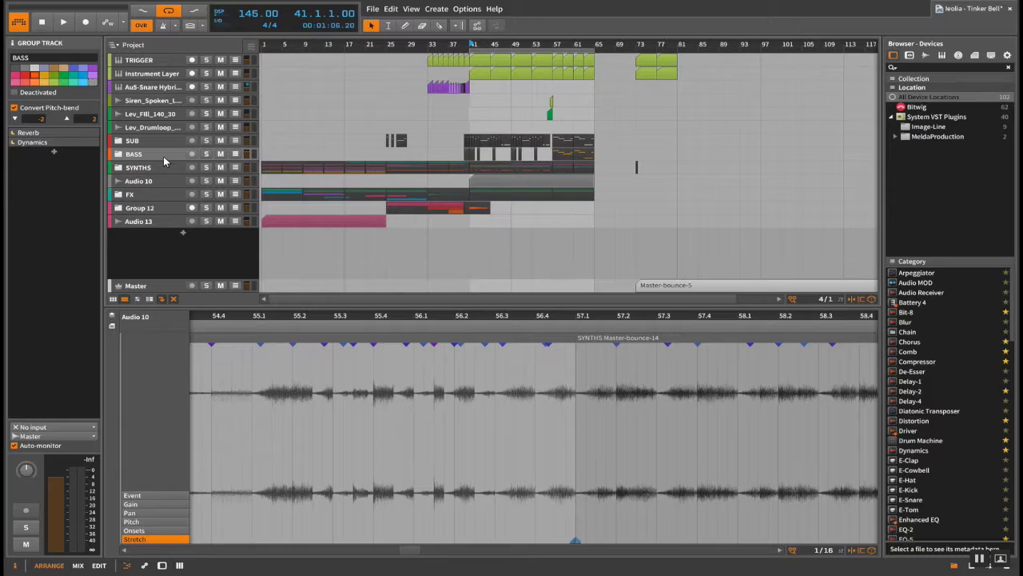
left_click(524, 155)
left_click_drag(524, 154, 474, 154)
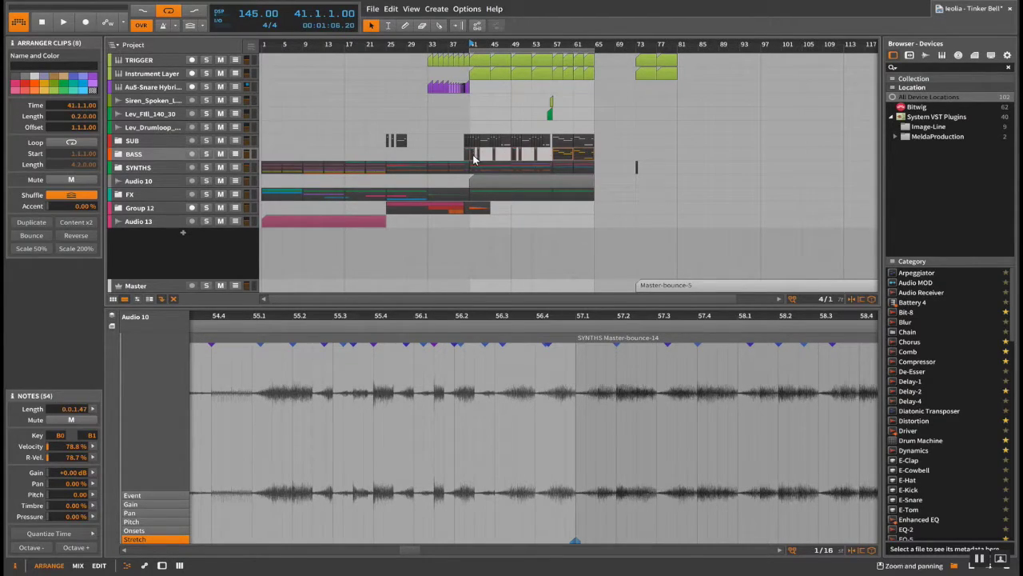
right_click(474, 156)
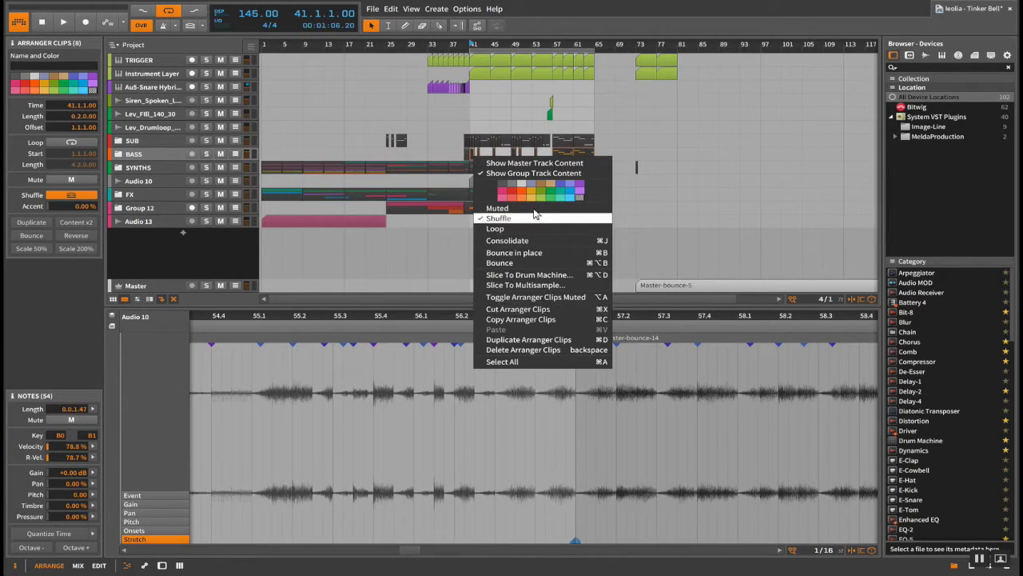
left_click(533, 261)
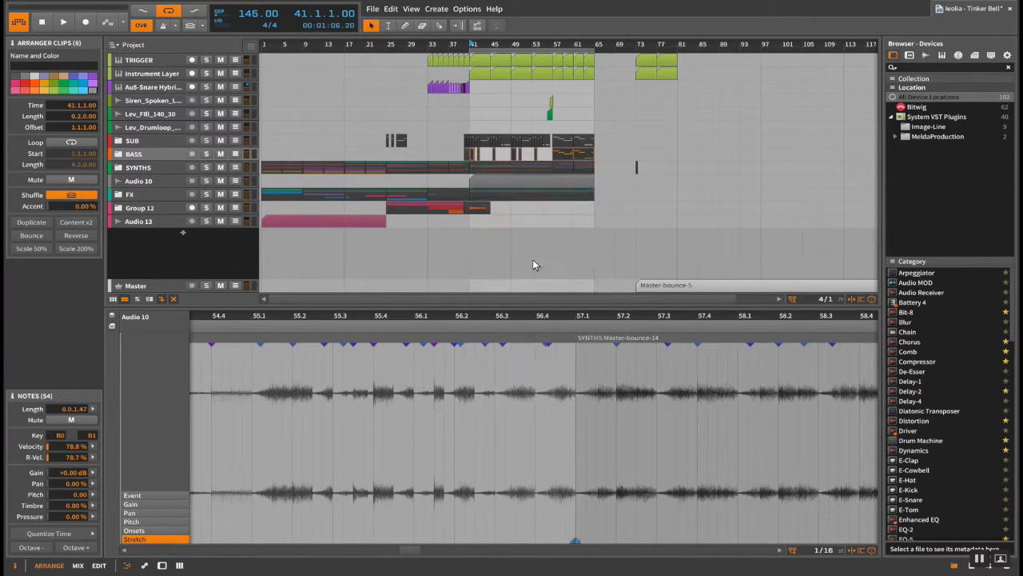
left_click(609, 380)
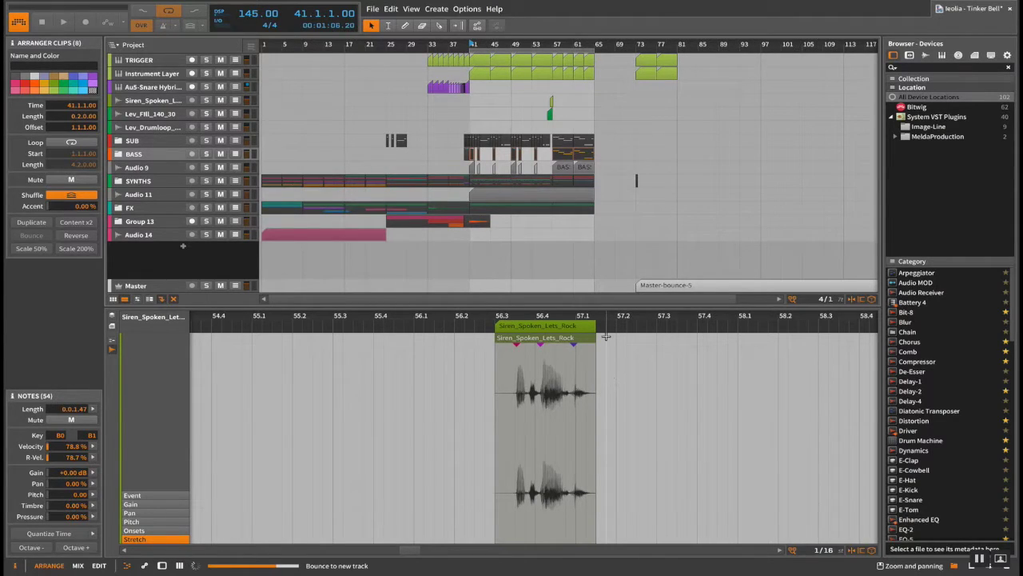
key("ctrl+Left")
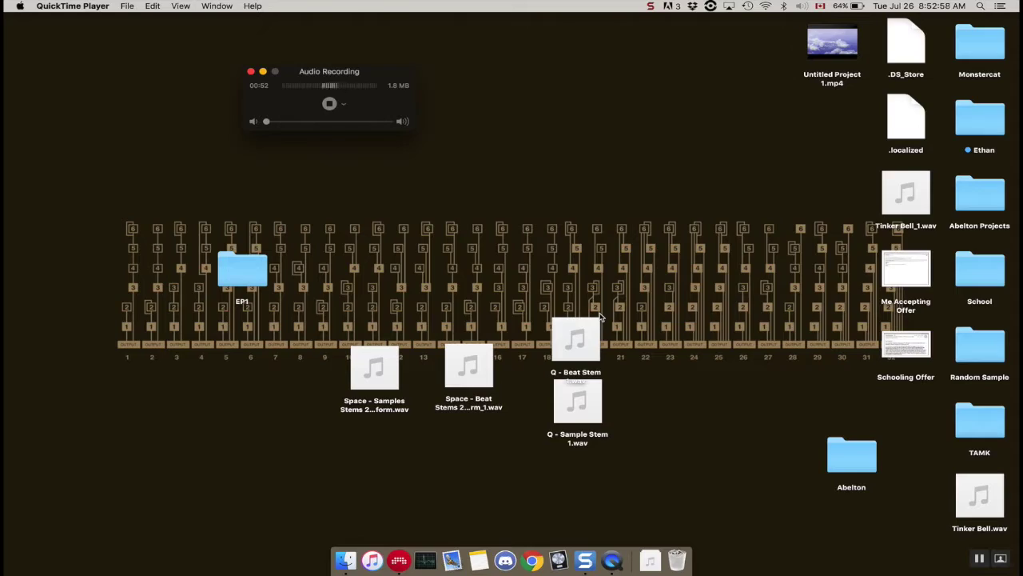
key("ctrl+Right")
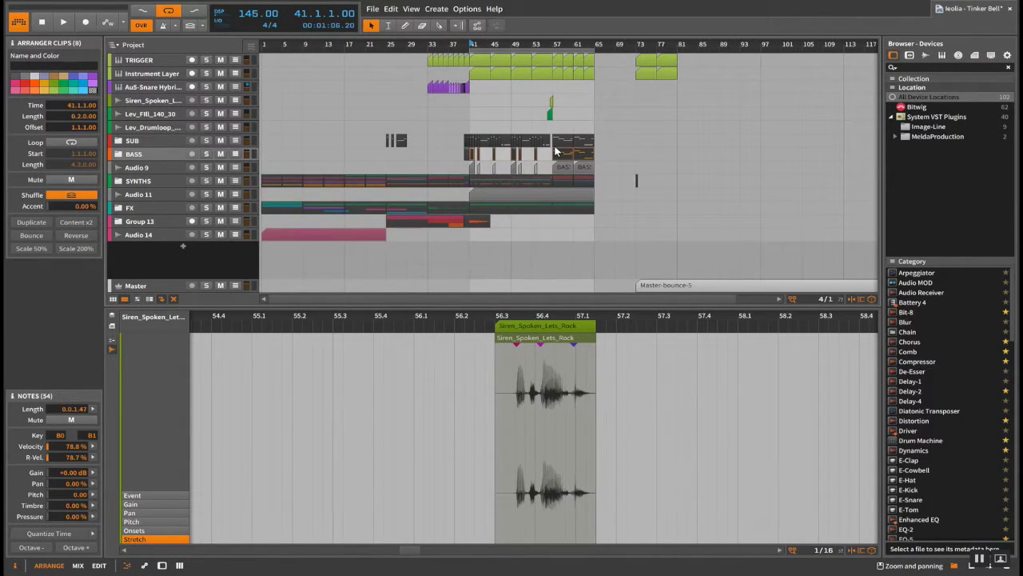
key("ctrl+Left")
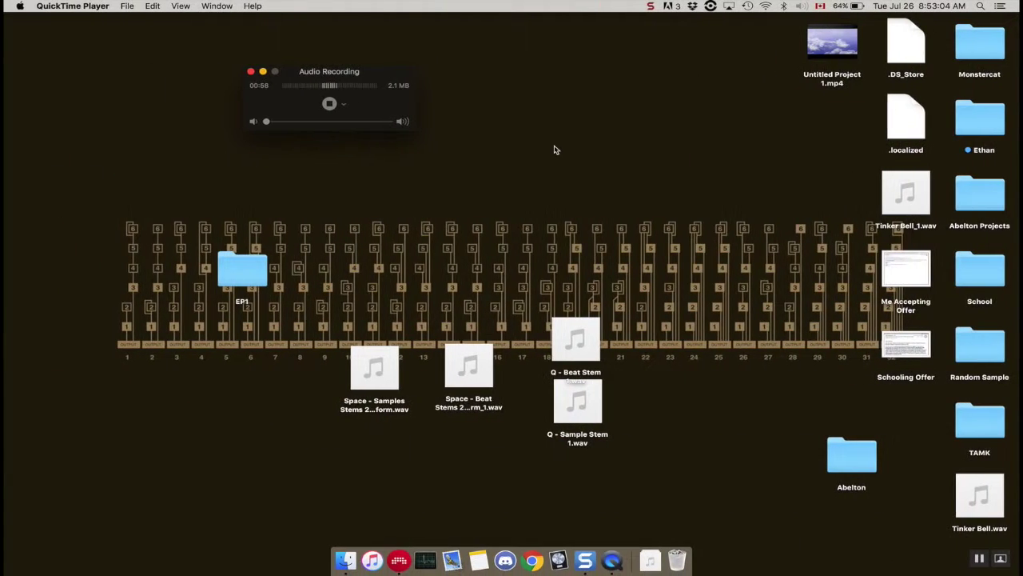
key("ctrl+Right")
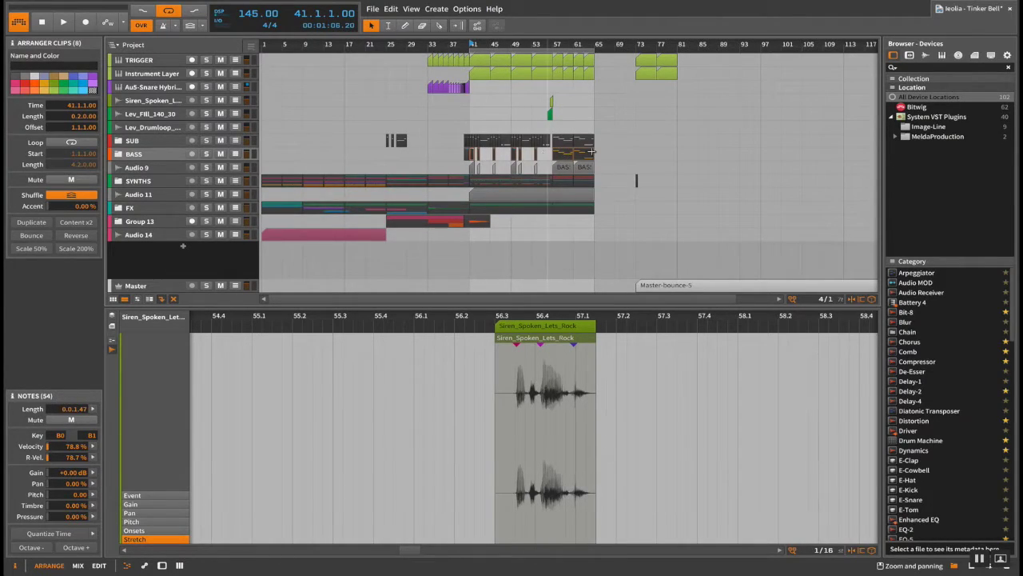
- Deactivate all five Serum tracks inside the BASS group and collapse the group again
left_click(119, 154)
left_click(143, 179)
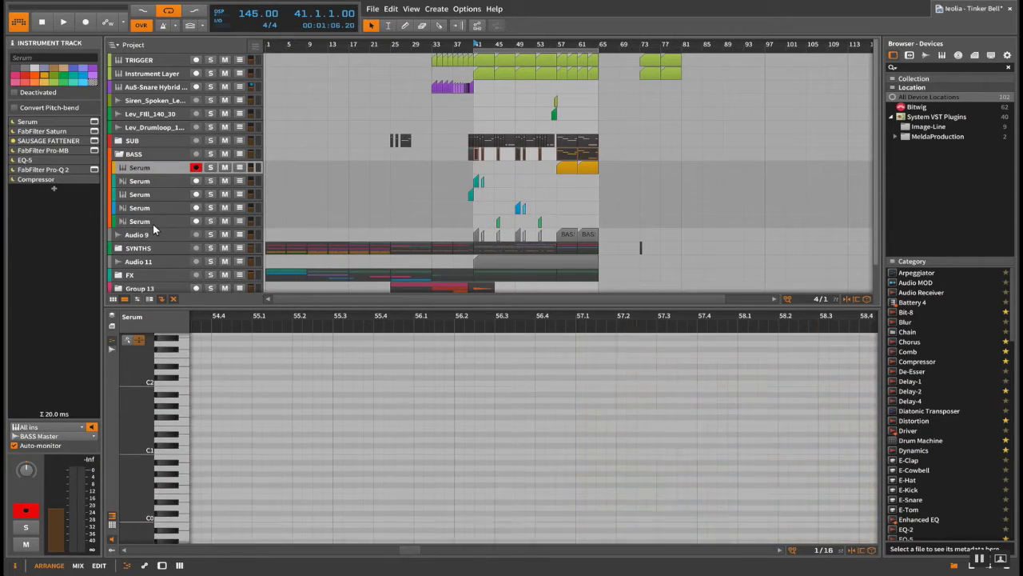
left_click(153, 224, "shift")
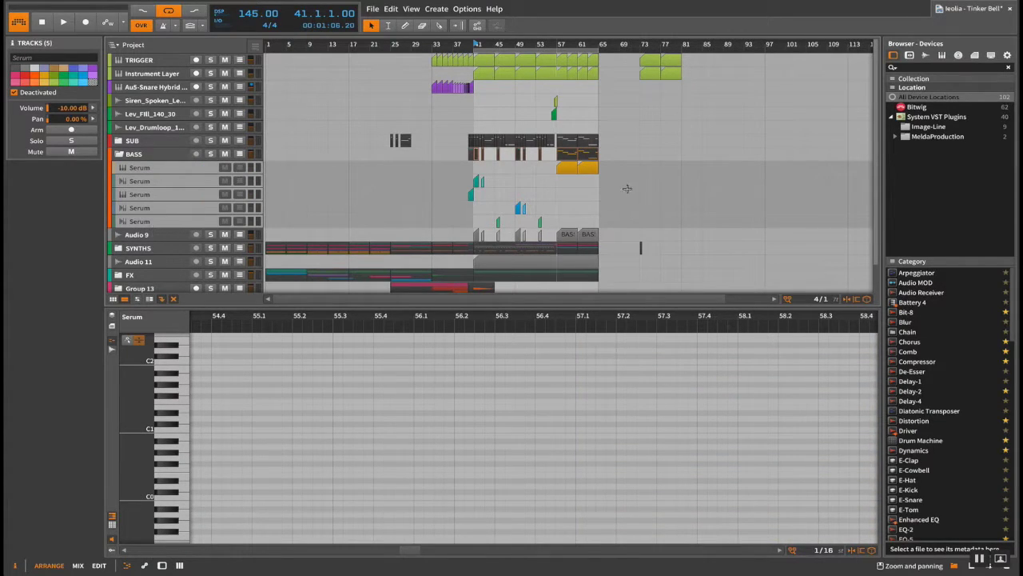
left_click(684, 172)
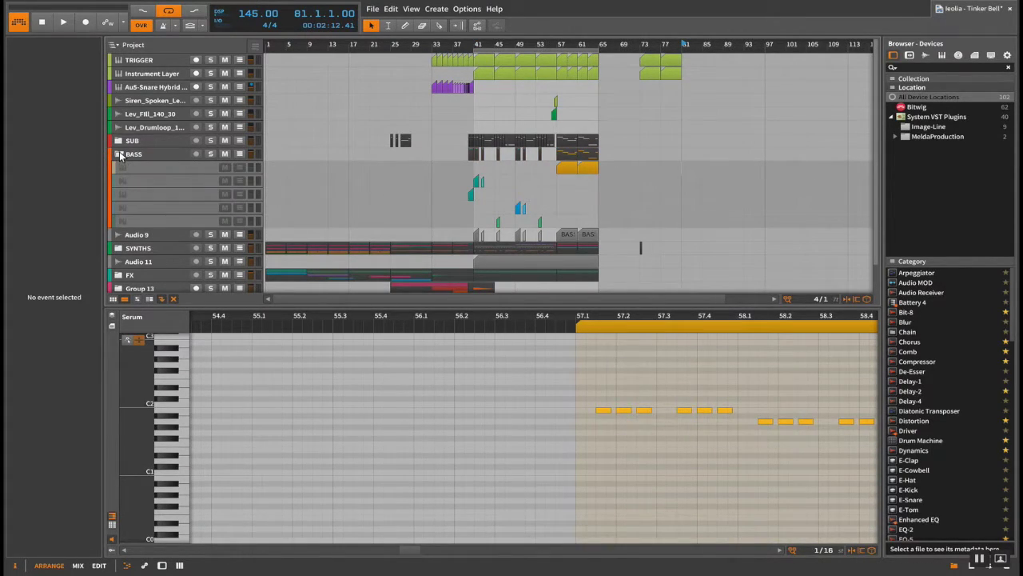
left_click(119, 154)
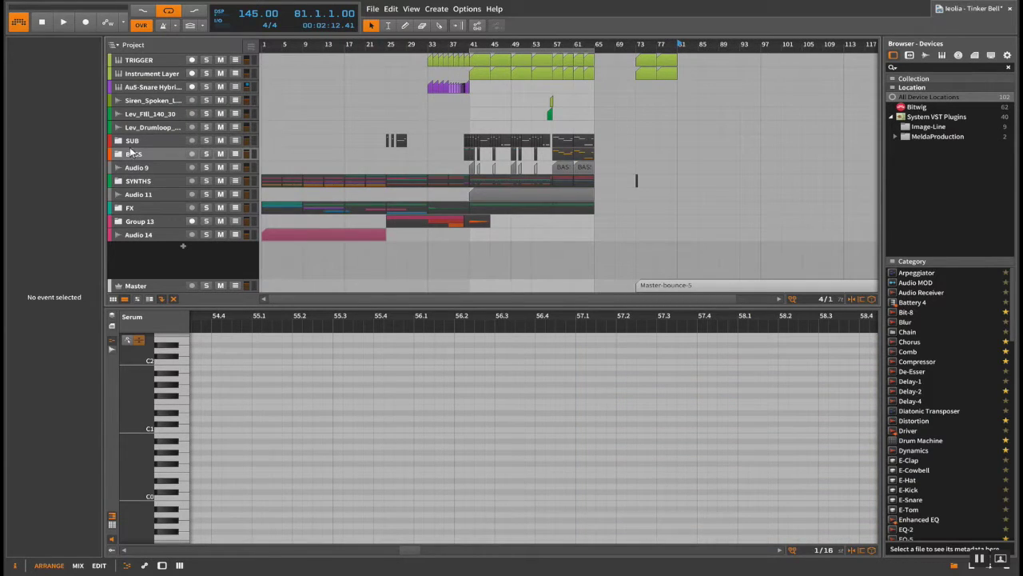
- Bounce the SUB group's clips between bars 41 and 65 to a new audio track, using Pre-Fader as source
left_click(119, 141)
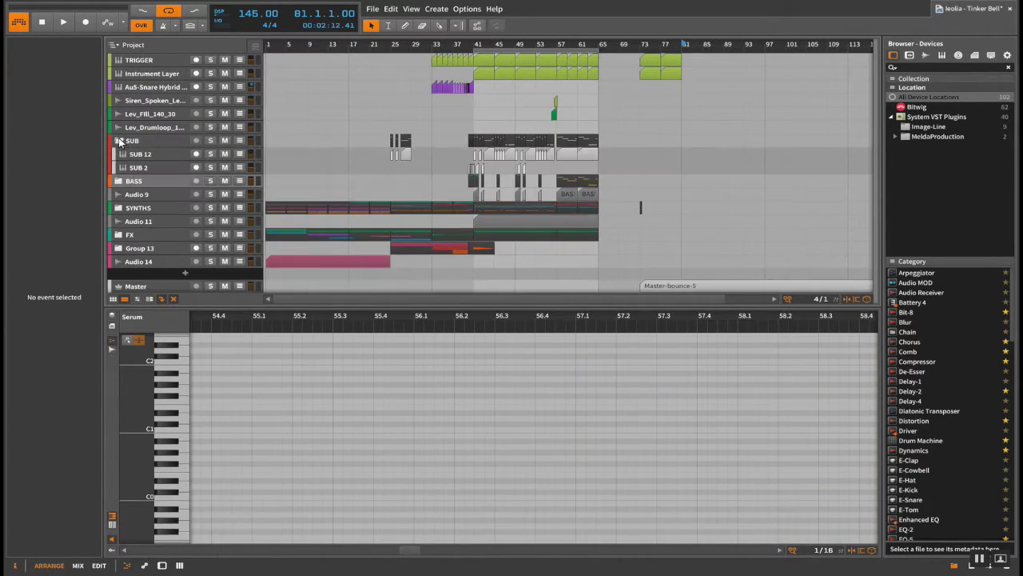
left_click(161, 165)
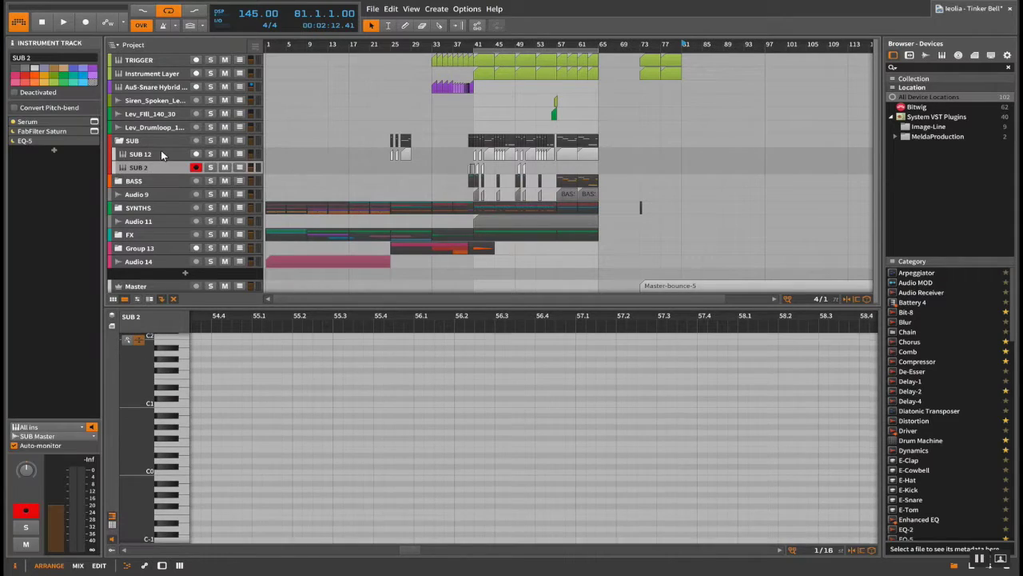
left_click(588, 142)
left_click_drag(626, 137, 477, 143)
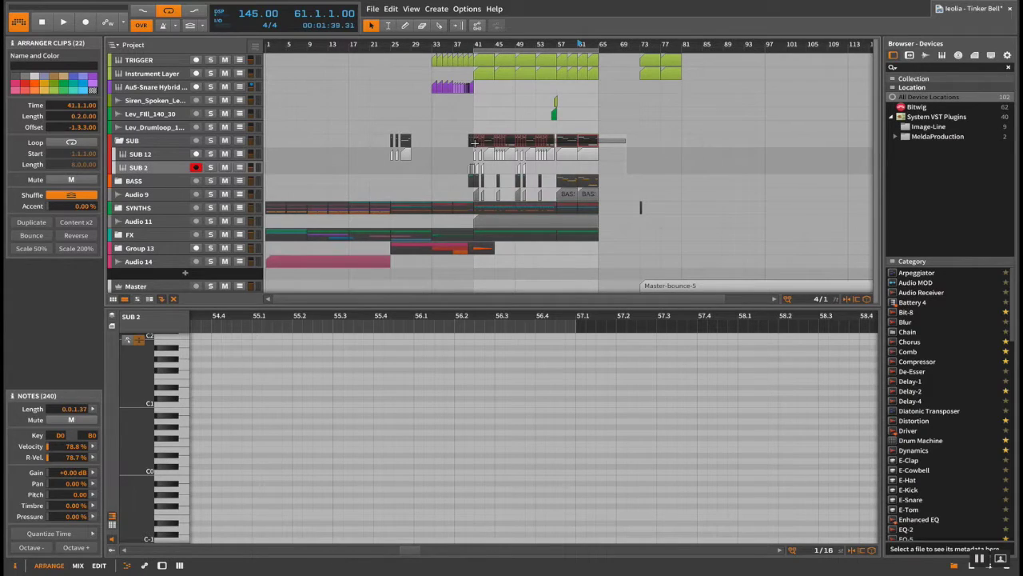
left_click_drag(475, 142, 477, 148)
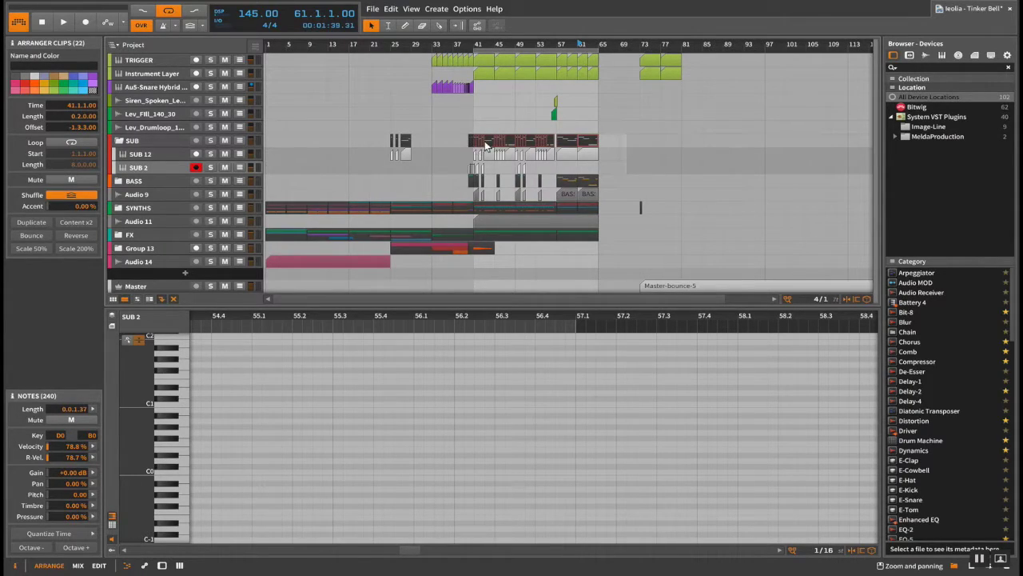
right_click(565, 141)
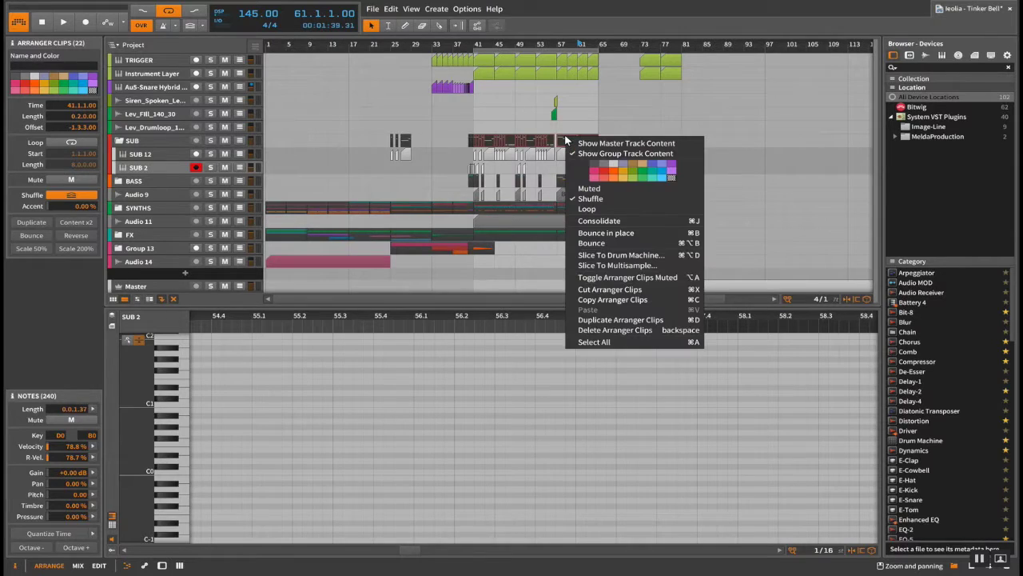
left_click(642, 243)
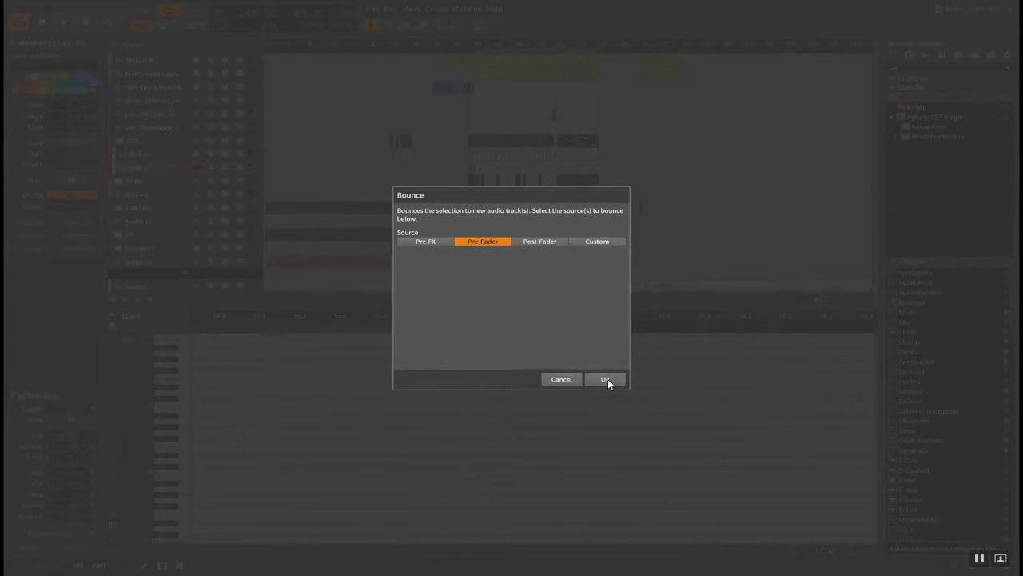
left_click(606, 379)
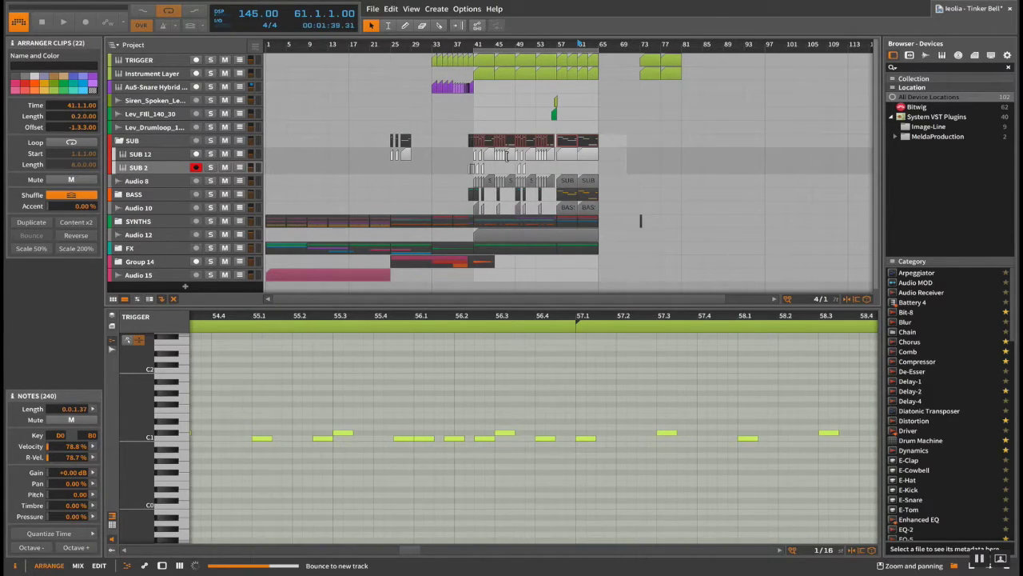
key("ctrl+Up")
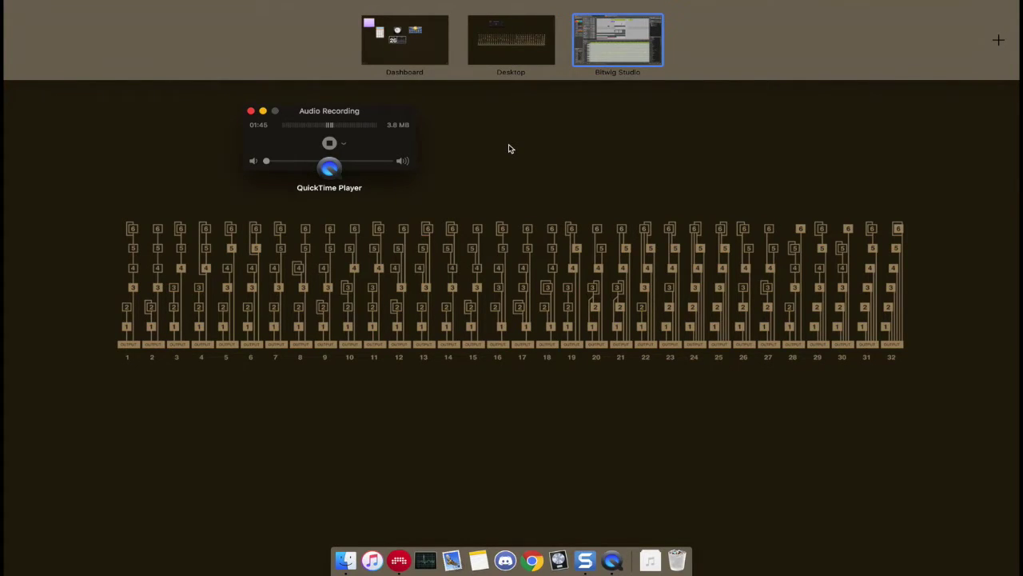
key("ctrl+Up")
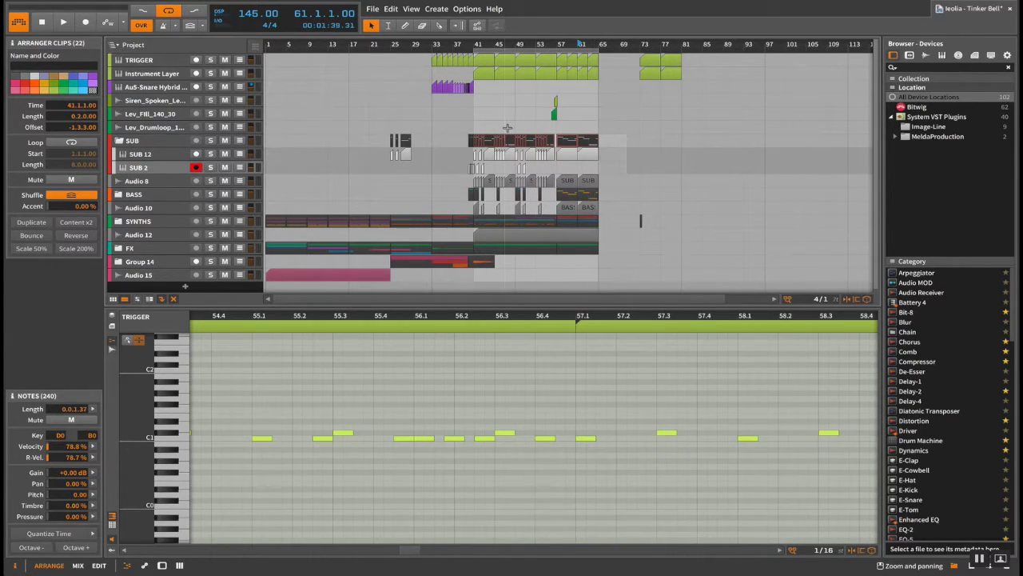
- Deactivate the SUB 12 and SUB 2 tracks inside the SUB group
left_click(160, 155)
left_click(156, 165, "shift")
key("alt+a")
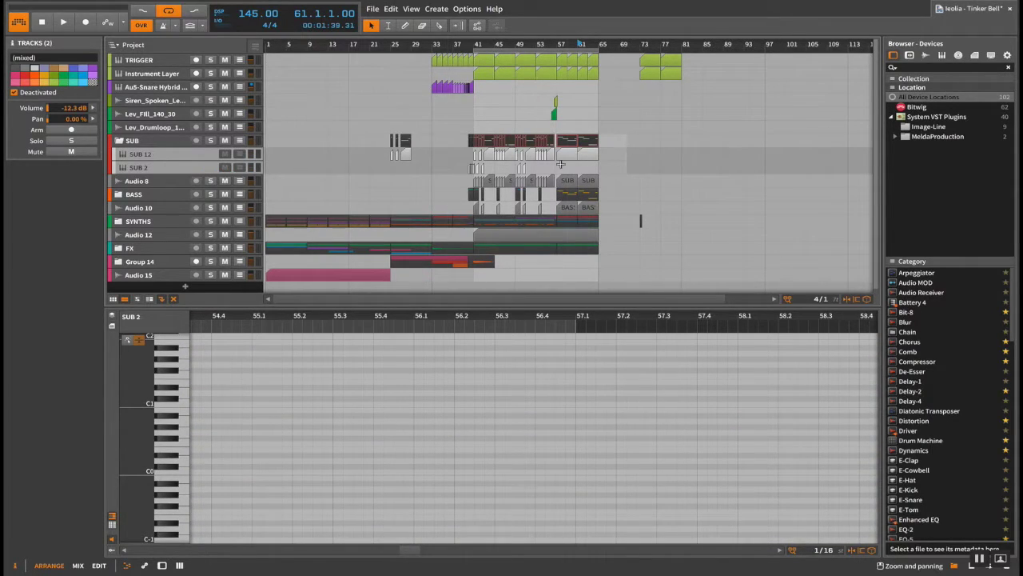
- Bounce the Instrument Layer clips between bars 41 and 65 to a new audio track, using Pre-Fader as source
left_click(594, 74)
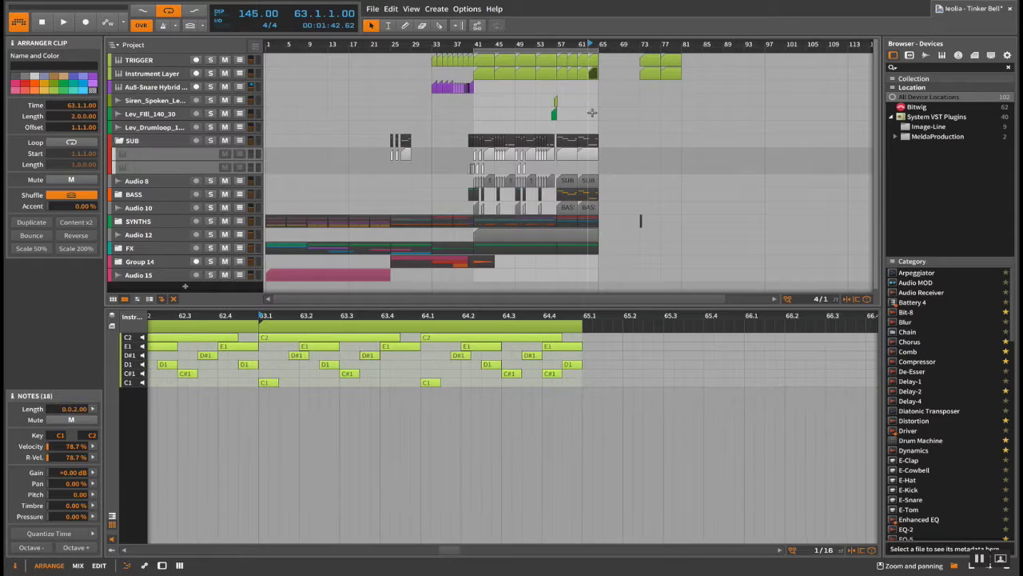
left_click(479, 74, "shift")
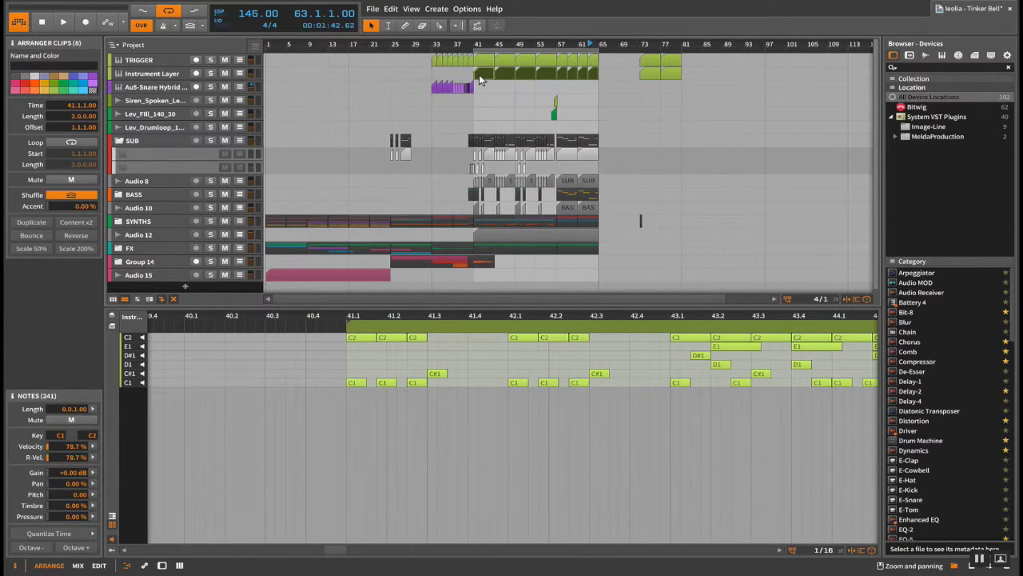
right_click(479, 75)
left_click(548, 161)
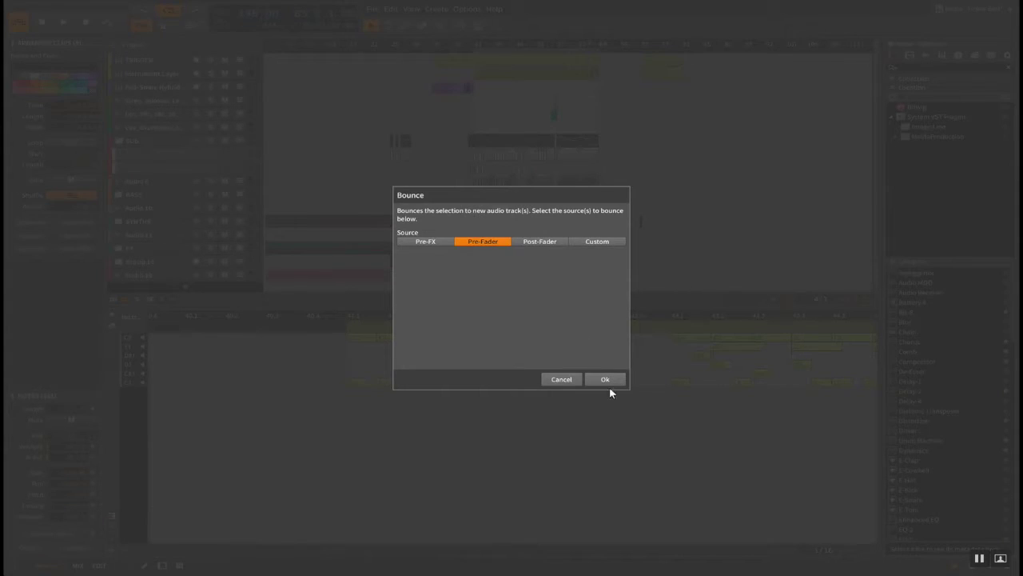
left_click(606, 378)
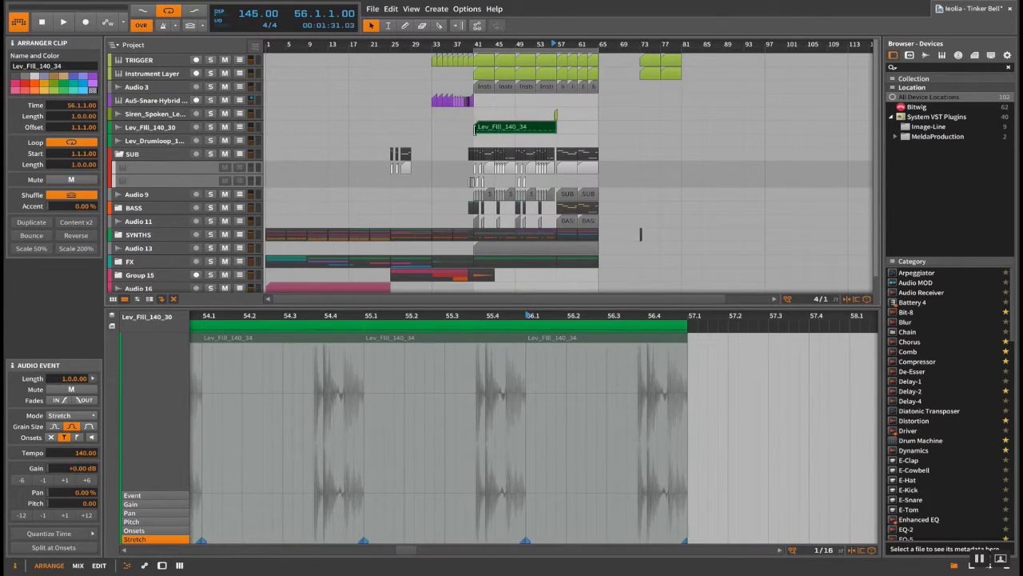
left_click(71, 144)
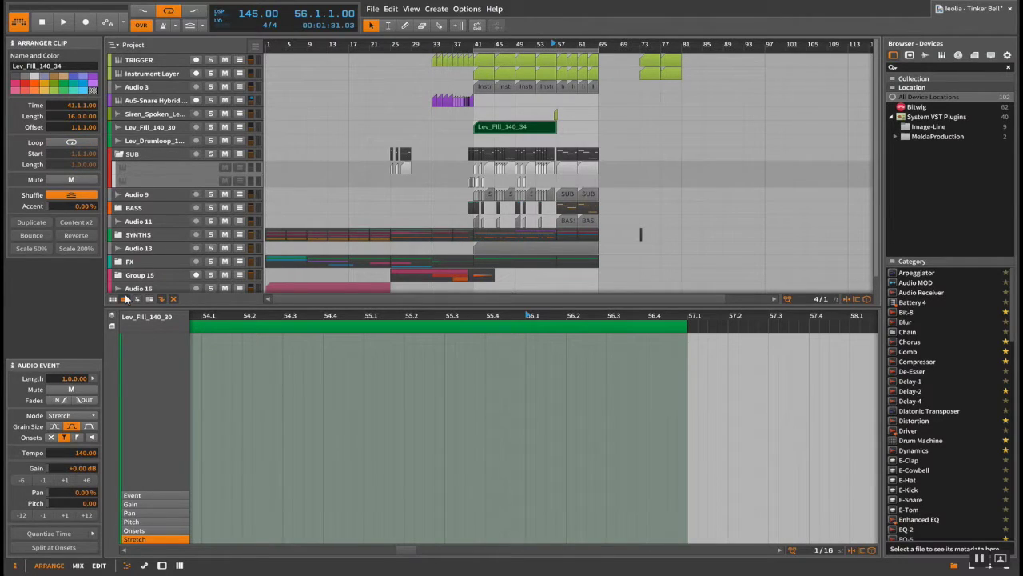
left_click(137, 300)
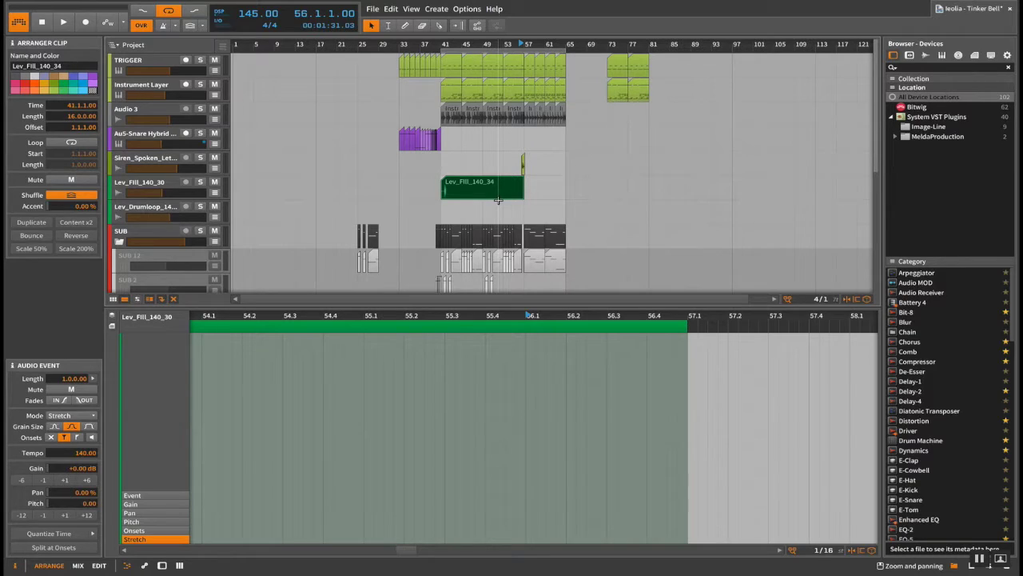
key("ctrl+z")
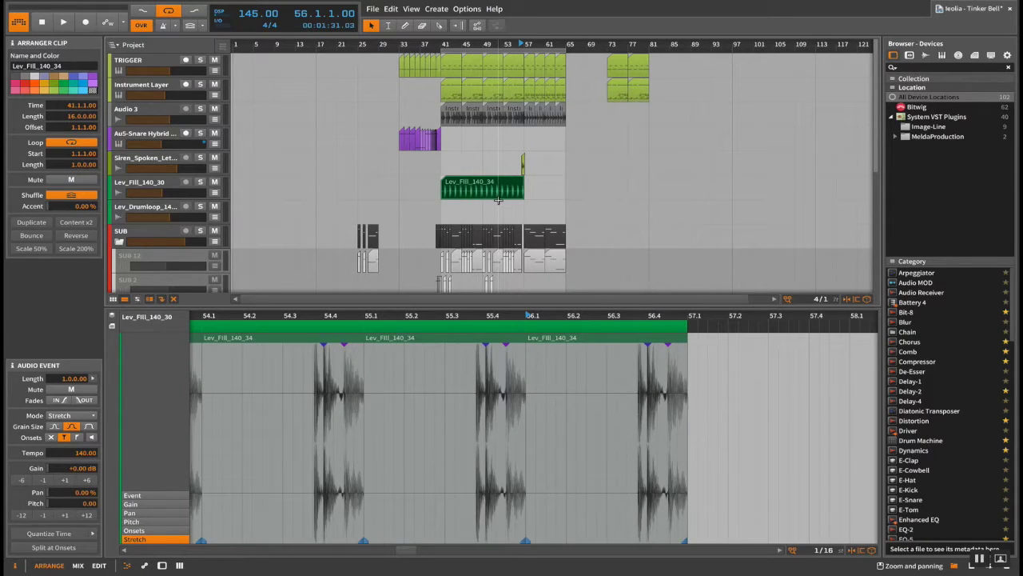
key("ctrl+z")
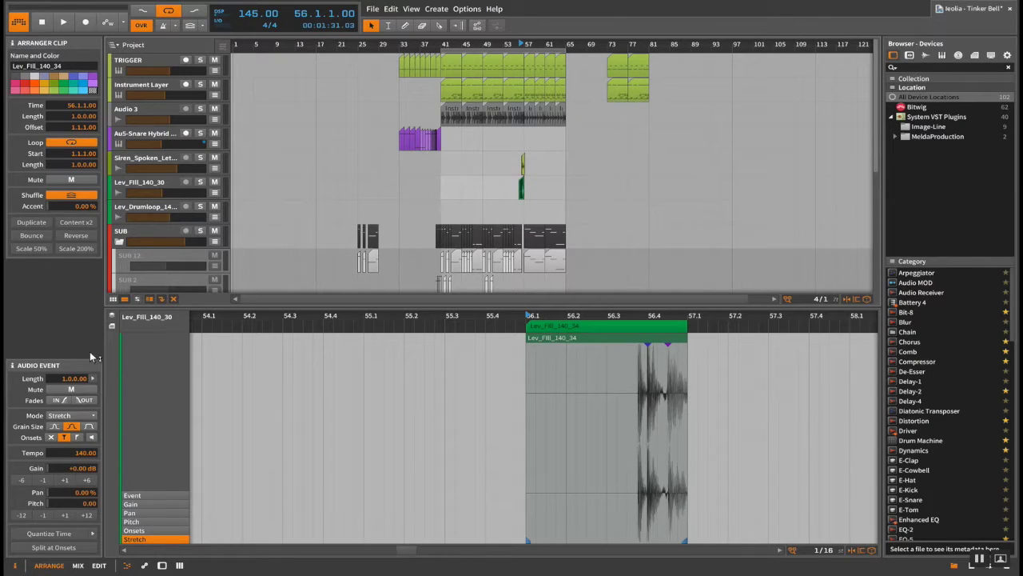
- Turn off looping for the Lev_Fill_140_34 clip and extend it in both directions to span bars 41 to 65
left_click(81, 143)
left_click_drag(521, 189, 442, 192)
left_click_drag(441, 48, 447, 76)
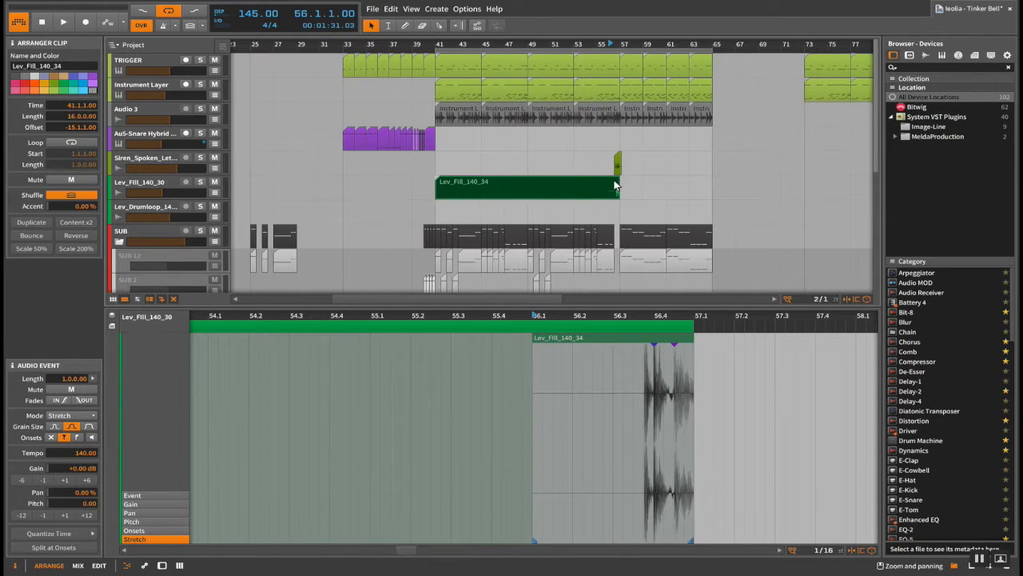
left_click_drag(618, 186, 711, 187)
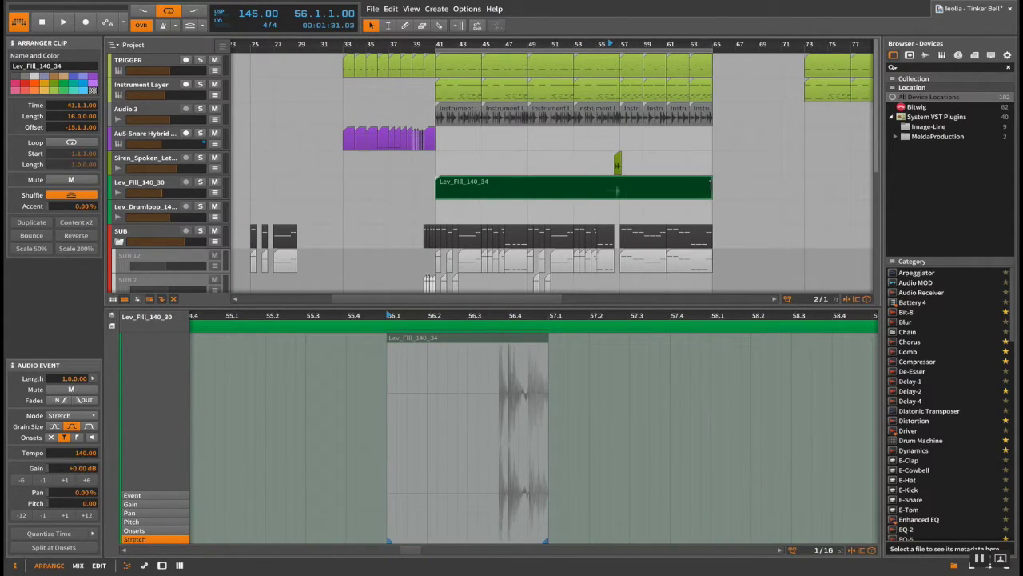
- Extend the Siren_Spoken_Lets_Rock clip in both directions to span bars 41 to 65
left_click(617, 163)
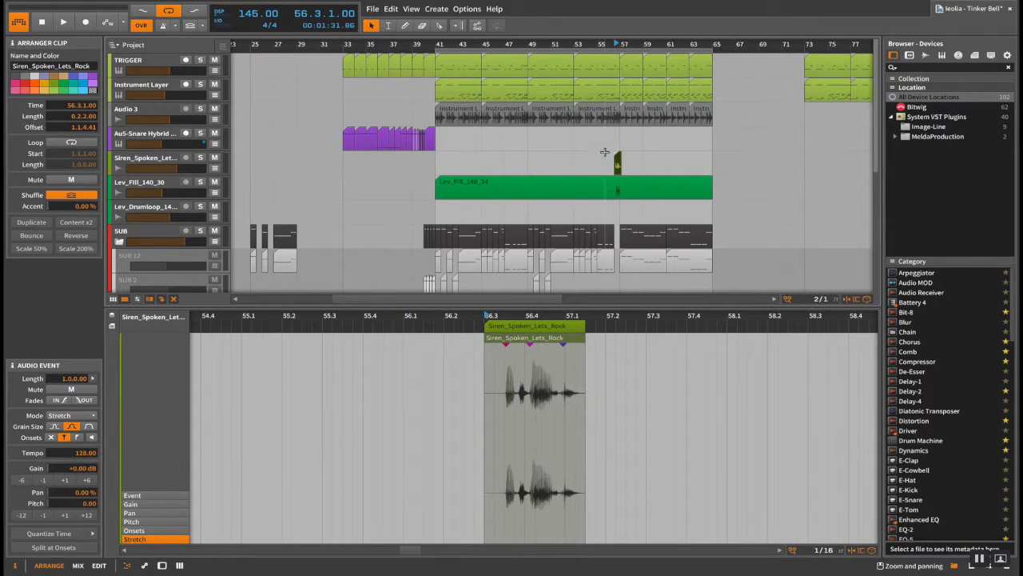
left_click_drag(616, 164, 436, 168)
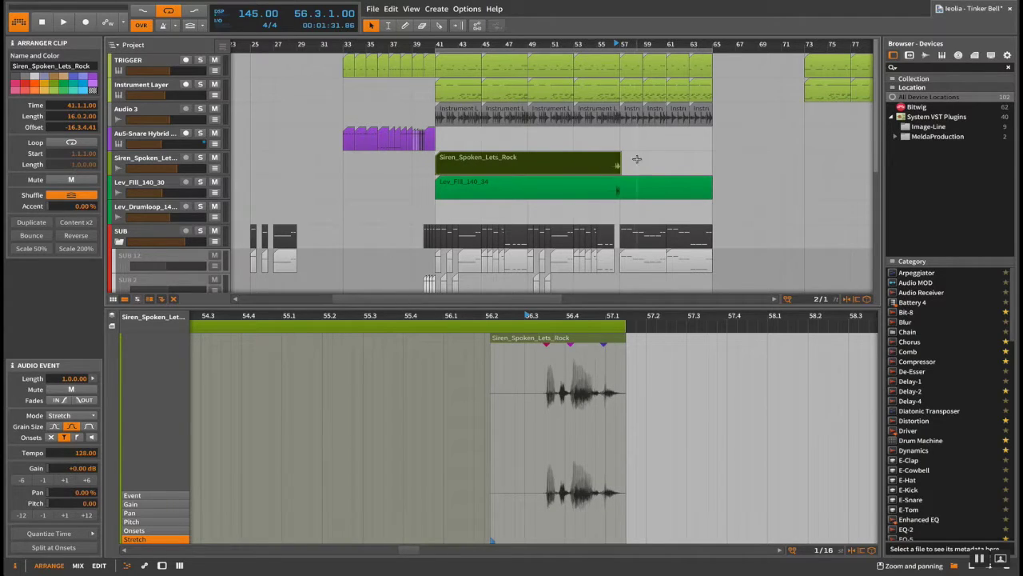
left_click_drag(618, 164, 654, 189)
- Bounce the Siren_Spoken_Lets_Rock and Lev_Fill_140_34 clips to new audio tracks, using Pre-Fader as source
right_click(654, 188)
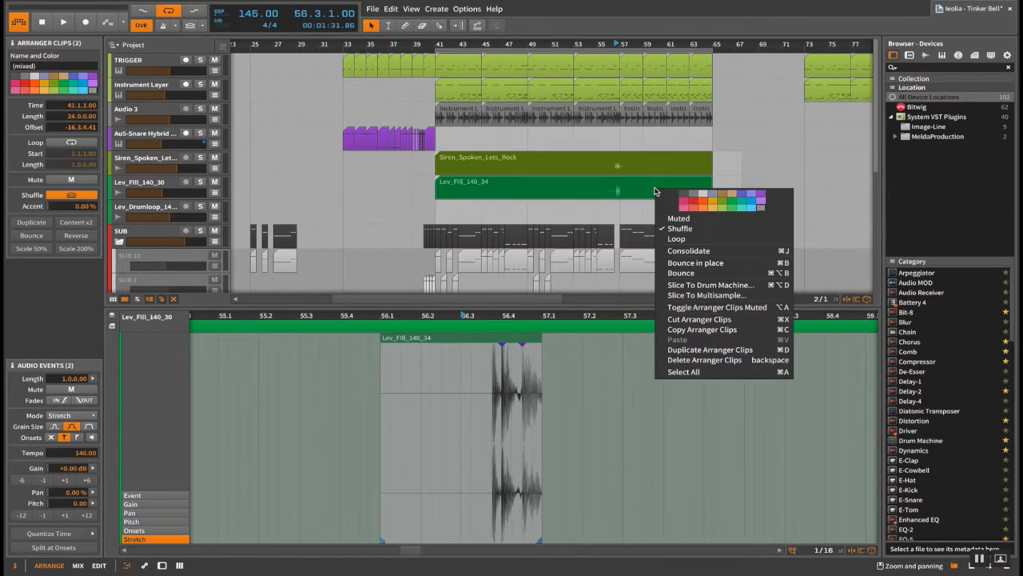
left_click(712, 273)
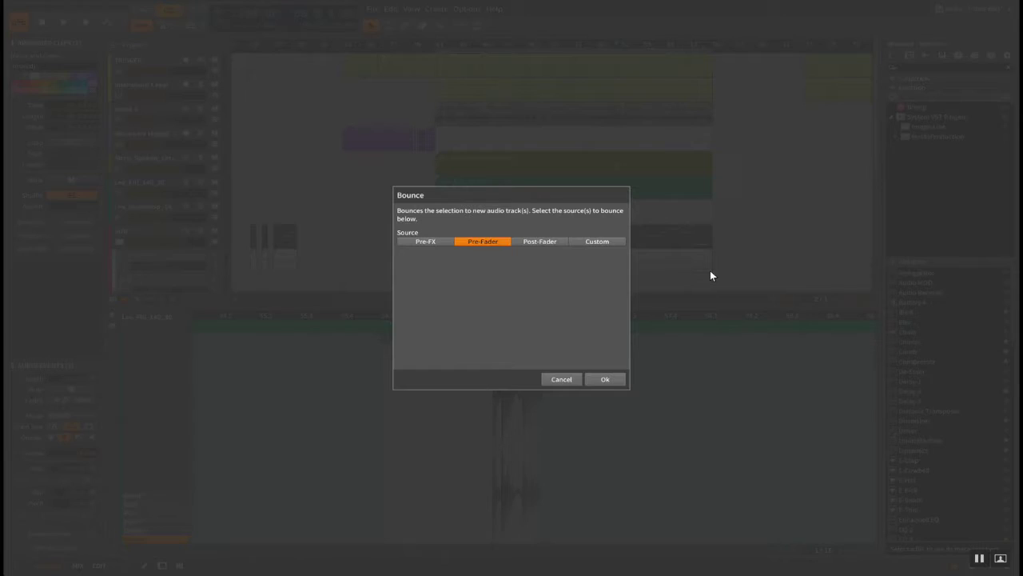
key("Escape")
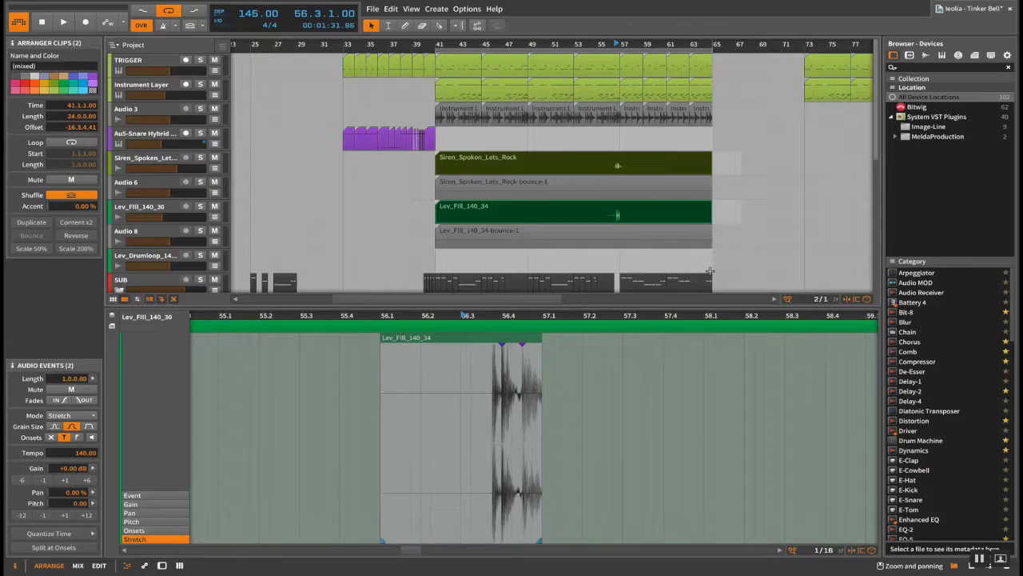
key("ctrl+Up")
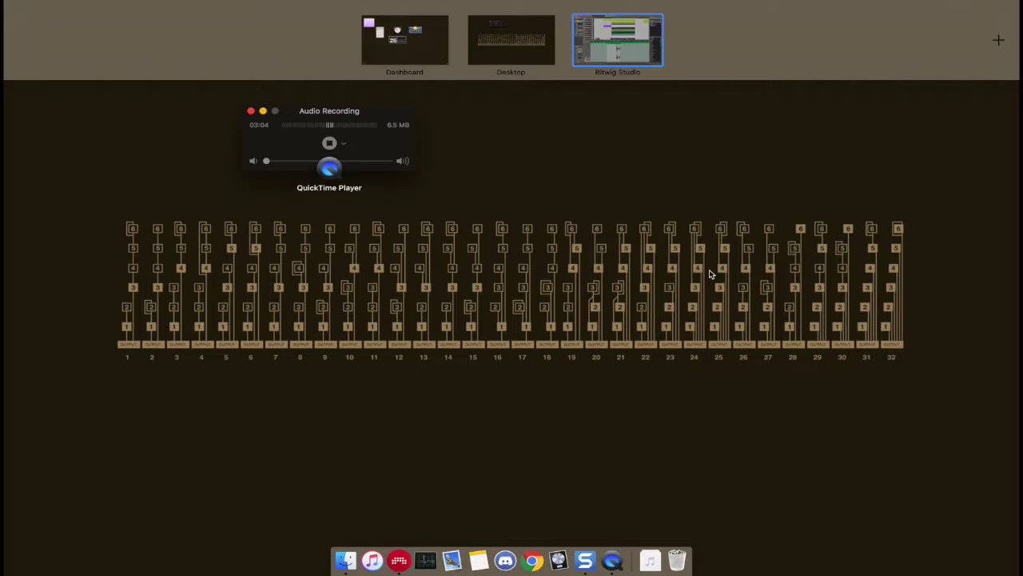
left_click(601, 37)
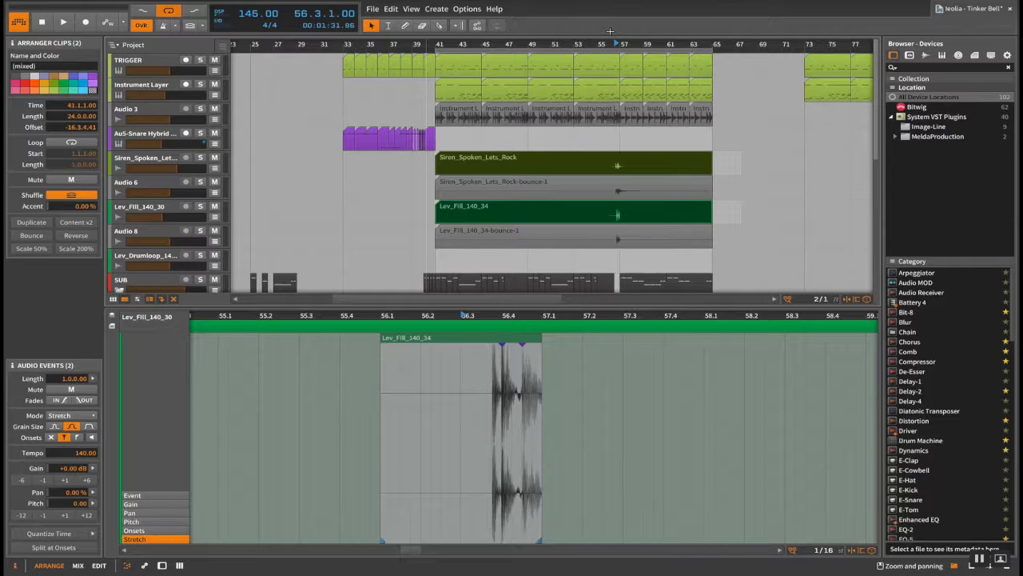
left_click(641, 238)
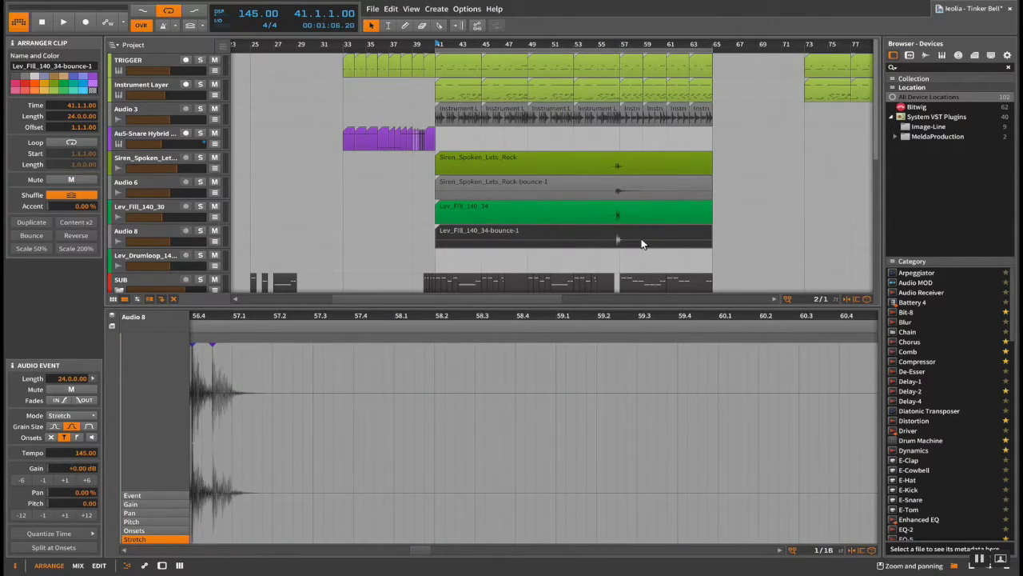
left_click(744, 212)
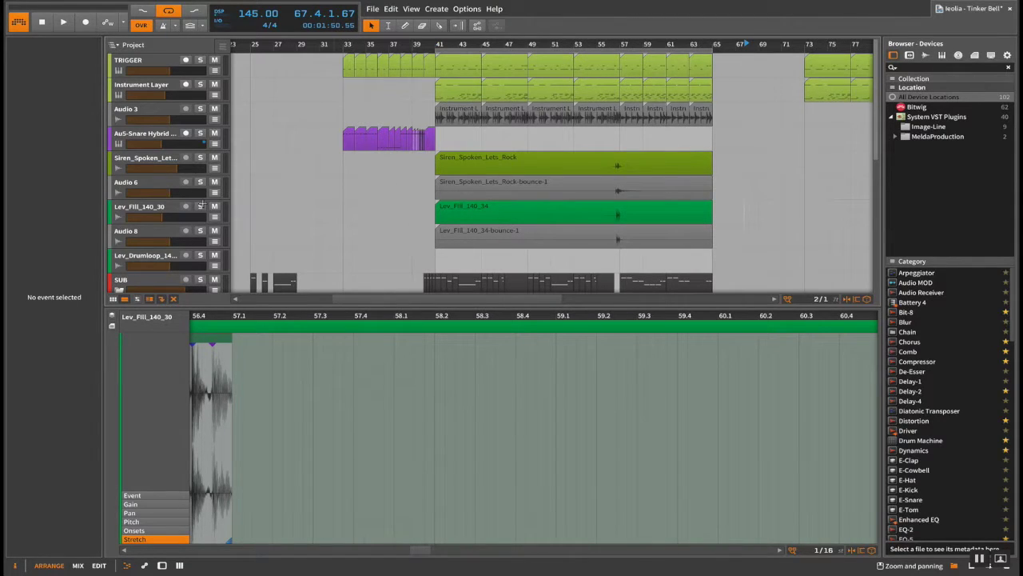
- Deactivate the Lev_Fill_140_30, Siren_Spoken_Lets_Rock and Instrument Layer source tracks
left_click(151, 211)
left_click(153, 159, "ctrl")
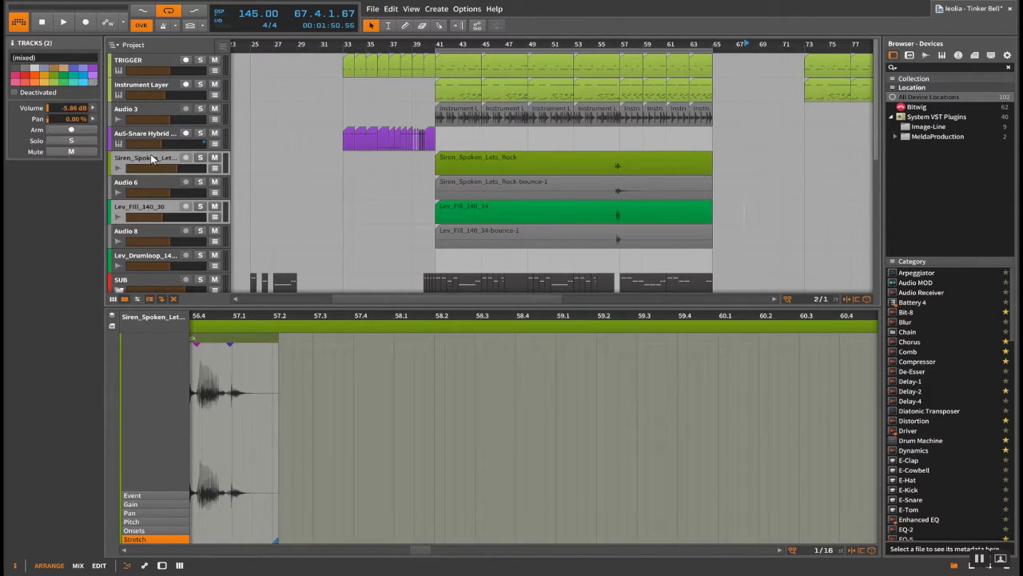
left_click(154, 94, "ctrl")
key("alt+a")
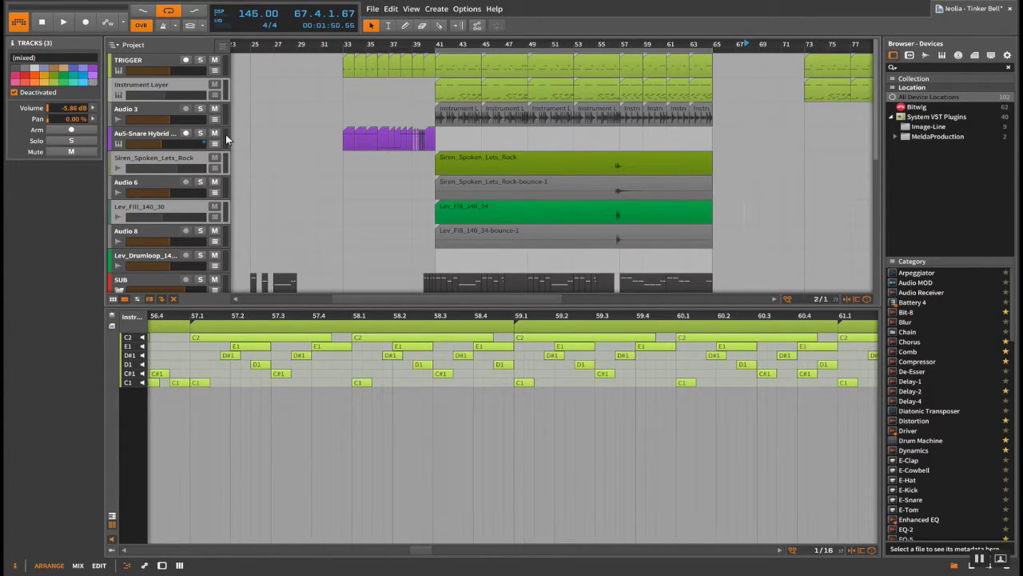
scroll(517, 170, "down", 2)
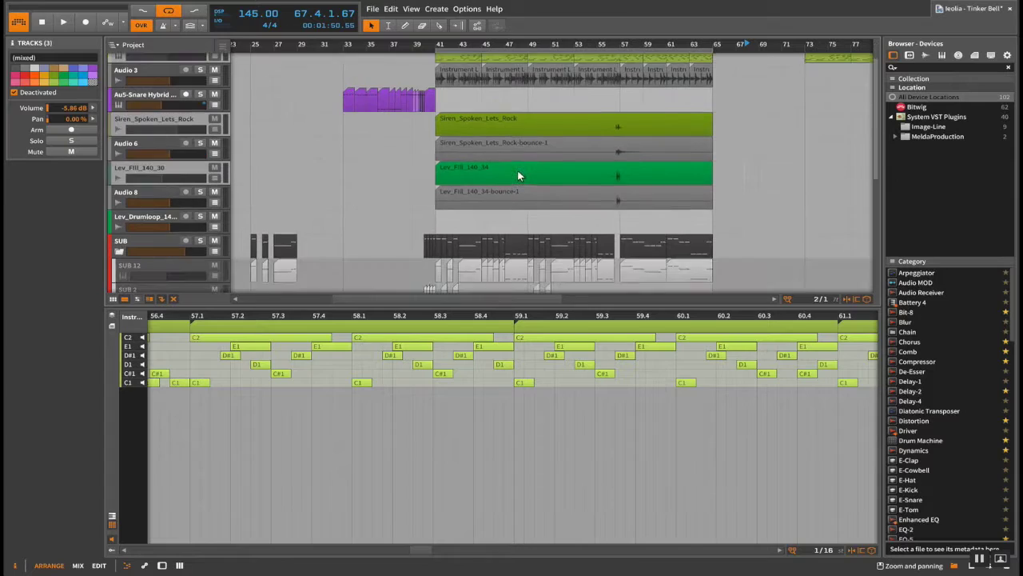
scroll(517, 171, "up", 2)
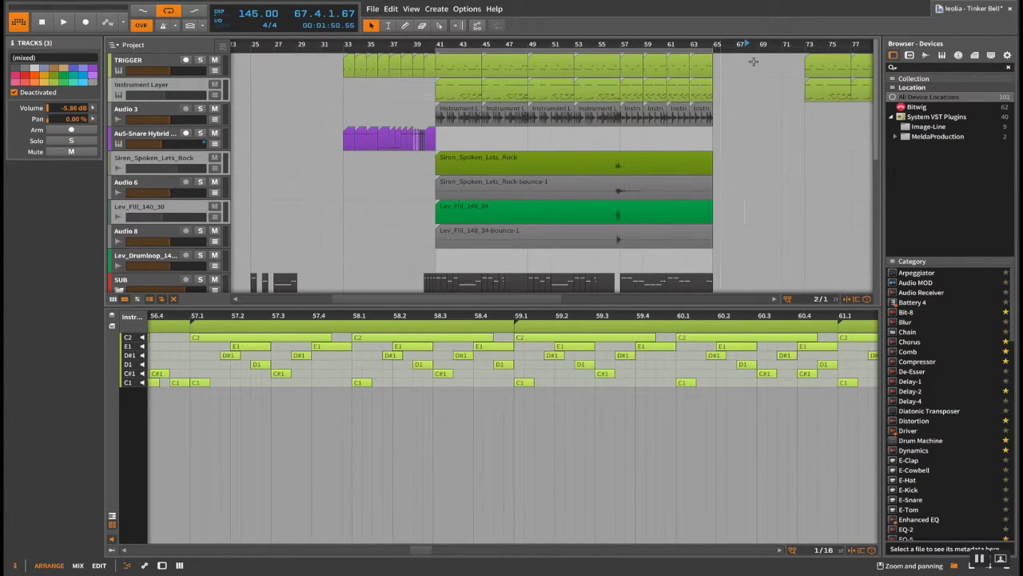
left_click(763, 140)
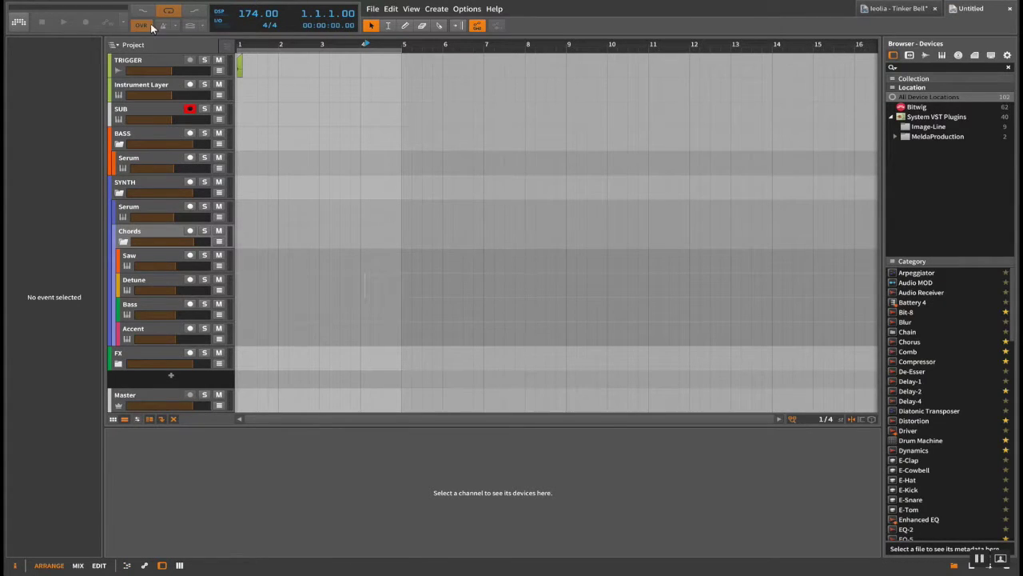
- Delete all tracks from TRIGGER to FX in the new untitled project, keeping only the Master track
left_click(138, 62)
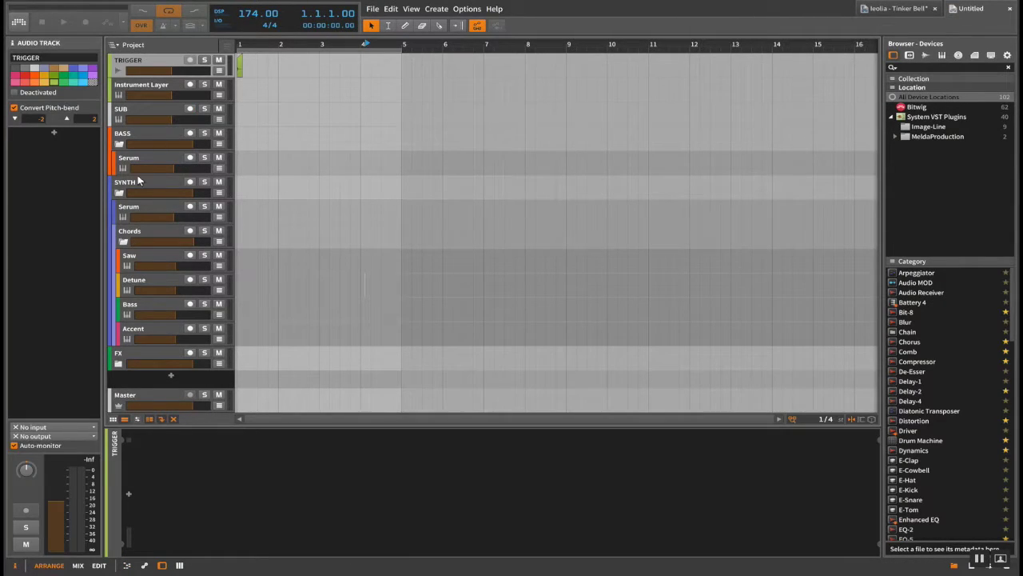
left_click(153, 348)
key("Delete")
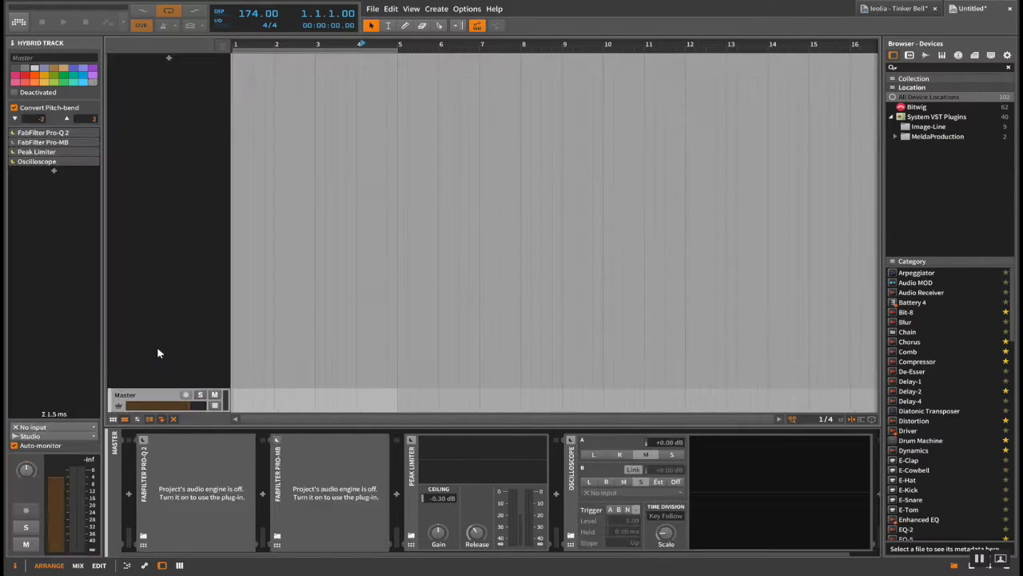
- Remove all devices from the Master track, from FabFilter Pro-Q 2 through Oscilloscope
left_click(157, 486)
left_click(147, 486)
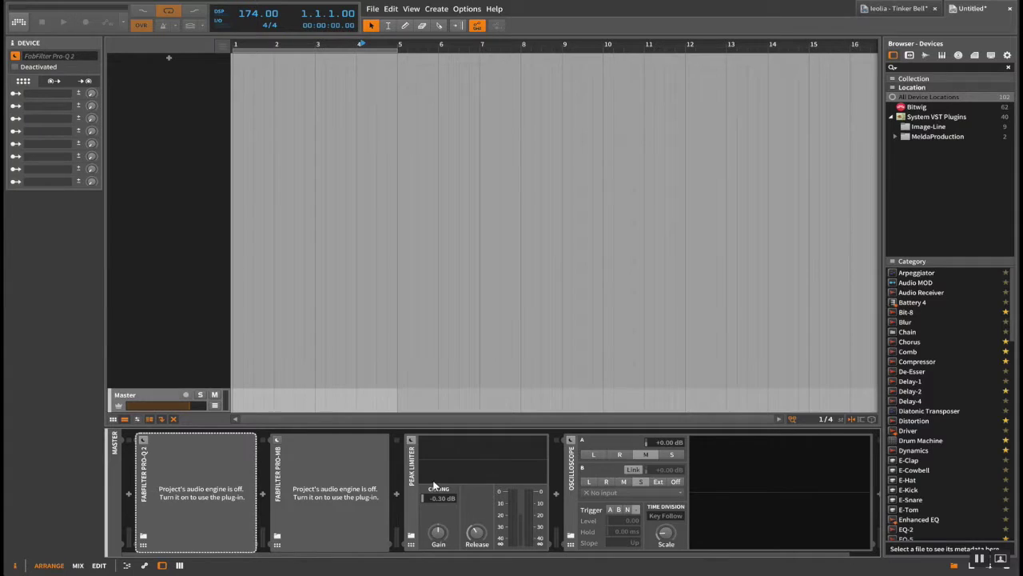
left_click(572, 493, "shift")
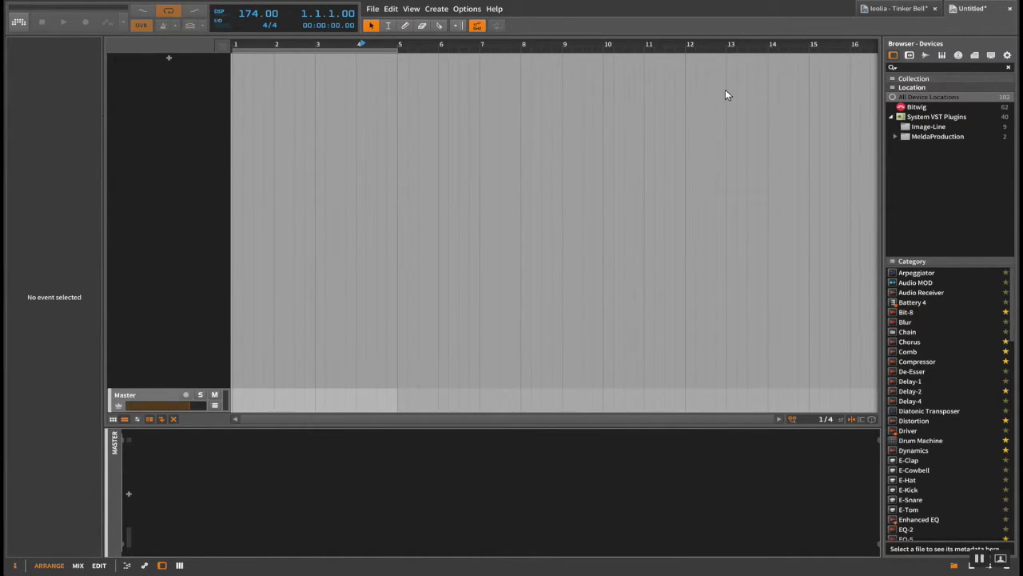
- Copy the bounced tracks Audio 3, Audio 6, Audio 8, Audio 11, Audio 13 and Audio 15 from the Tinker Bell project into the untitled project
left_click(891, 12)
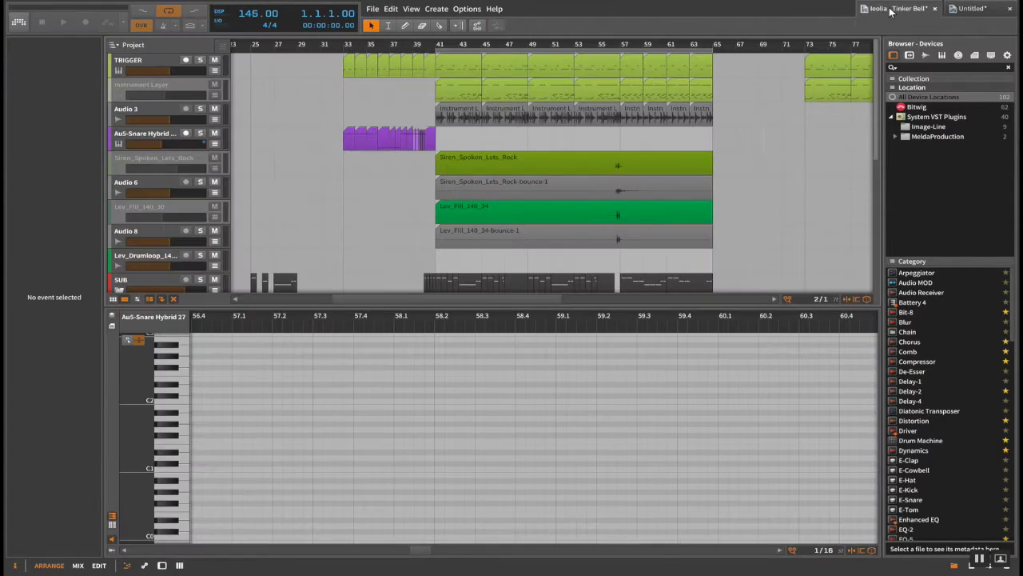
left_click(137, 109)
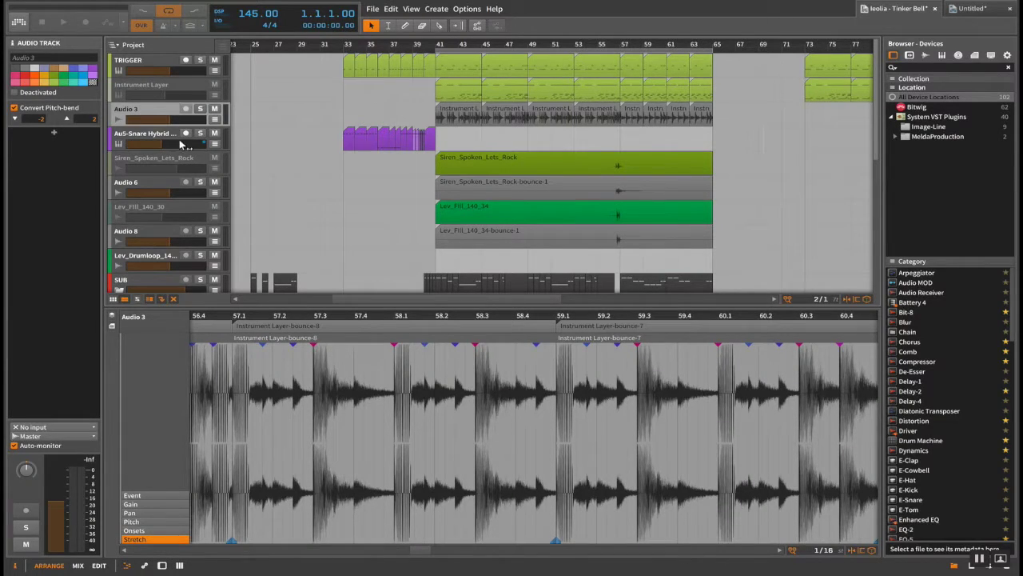
scroll(180, 144, "down", 3)
left_click(168, 123, "ctrl")
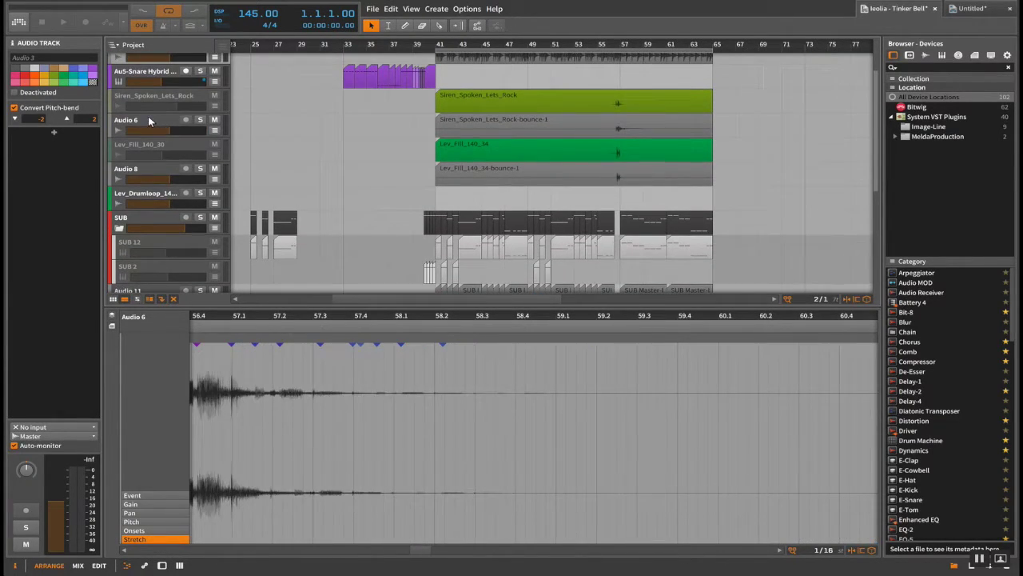
left_click(148, 178, "ctrl")
scroll(152, 180, "down", 2)
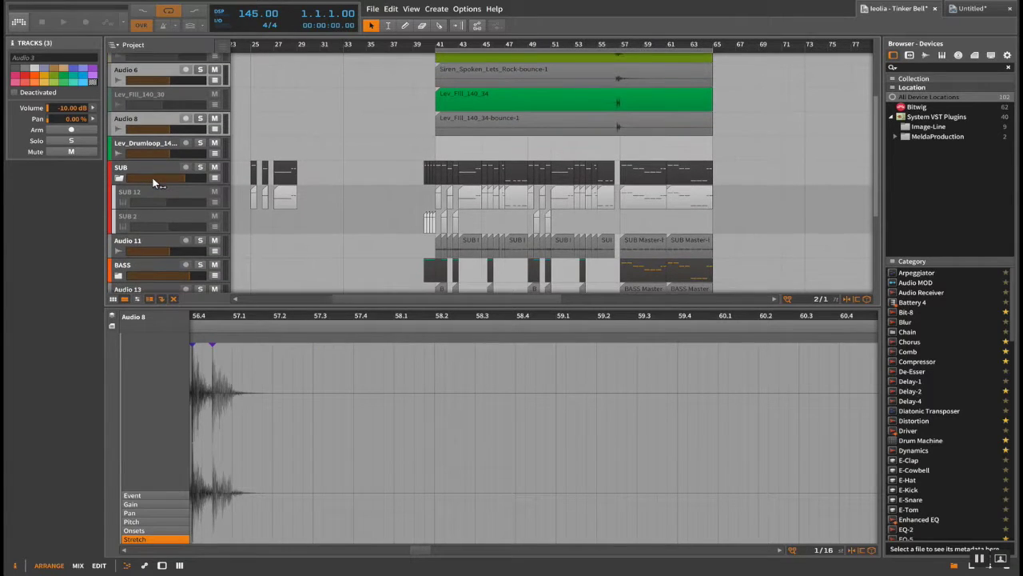
scroll(154, 181, "down", 2)
left_click(140, 205, "ctrl")
scroll(140, 206, "down", 3)
left_click(122, 247, "ctrl")
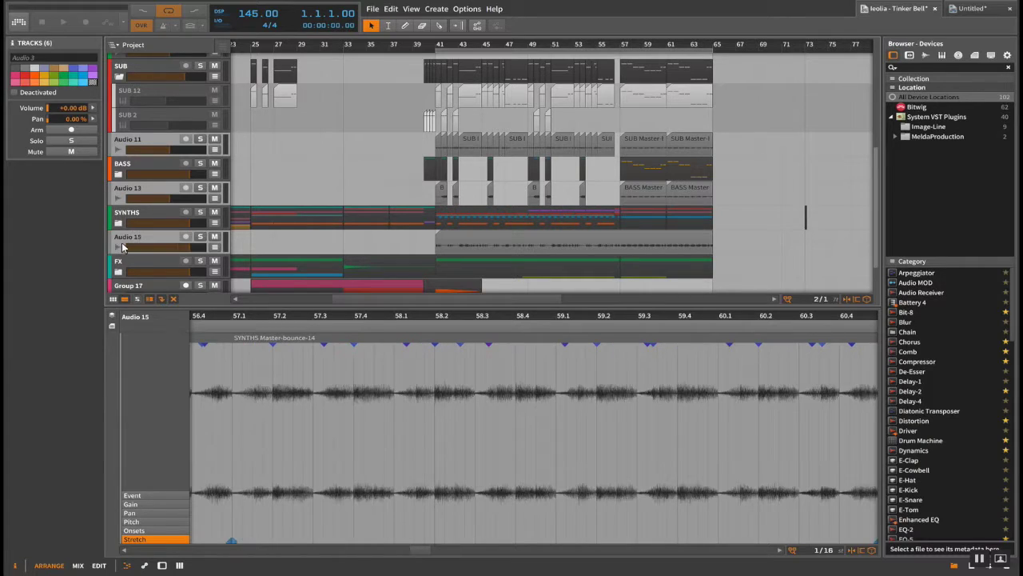
scroll(149, 245, "down", 3)
left_click(150, 248, "ctrl")
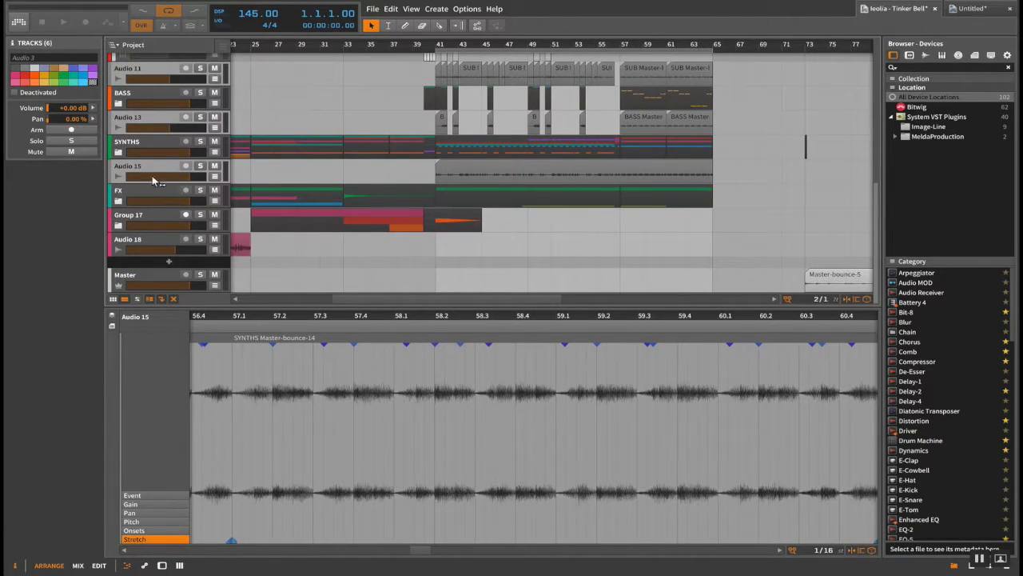
left_click(962, 13)
left_click_drag(655, 164, 363, 199)
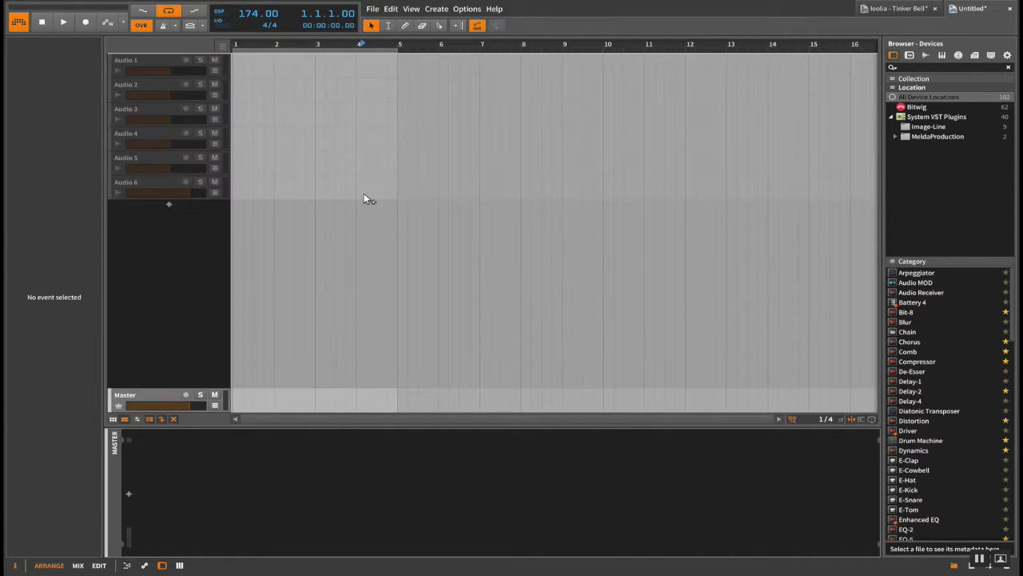
left_click_drag(210, 200, 208, 198)
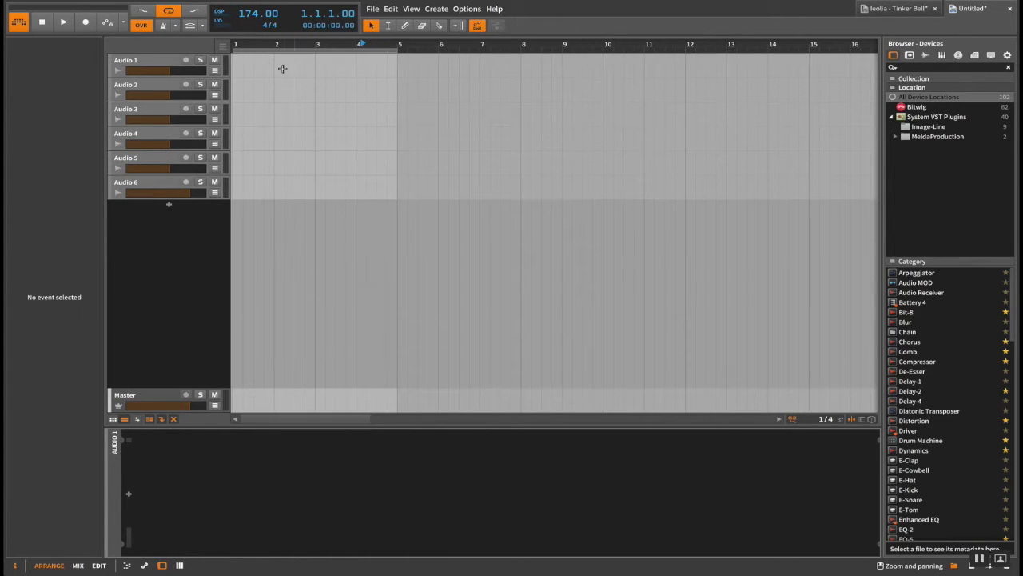
- Move all the copied clips together from bar 41 to the start of the timeline at bar 1
key("minus")
key("minus")
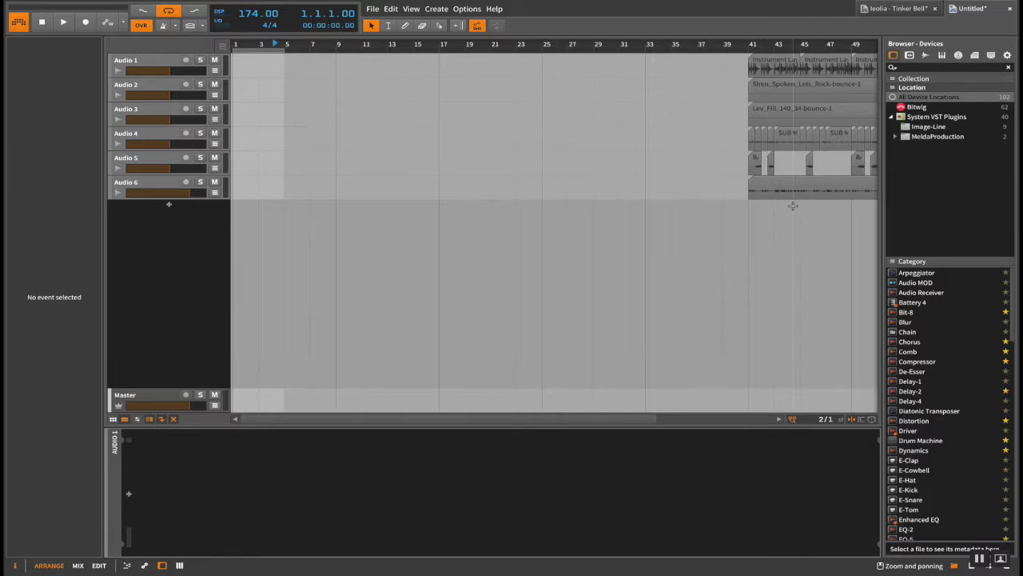
key("minus")
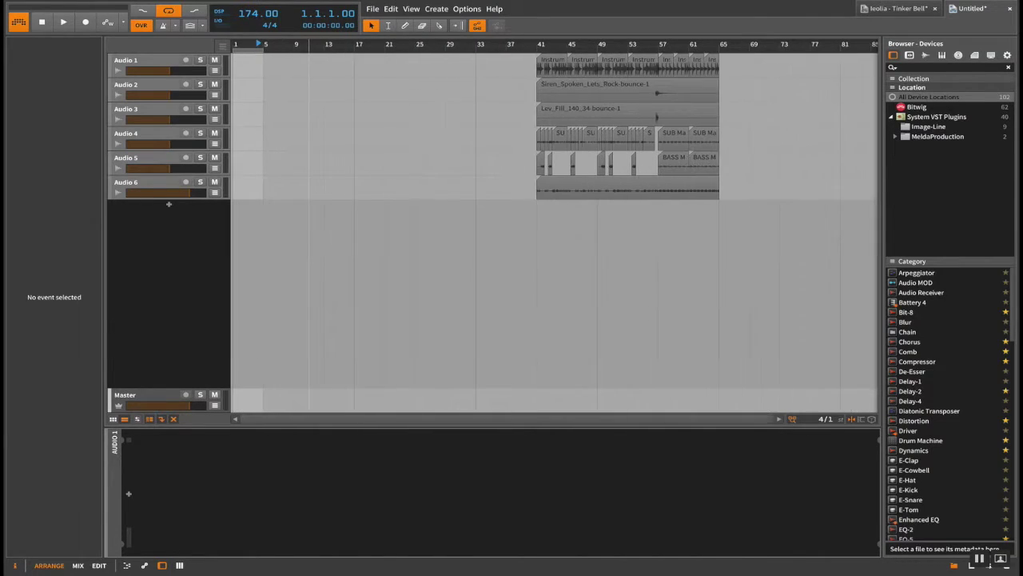
left_click_drag(756, 236, 243, 76)
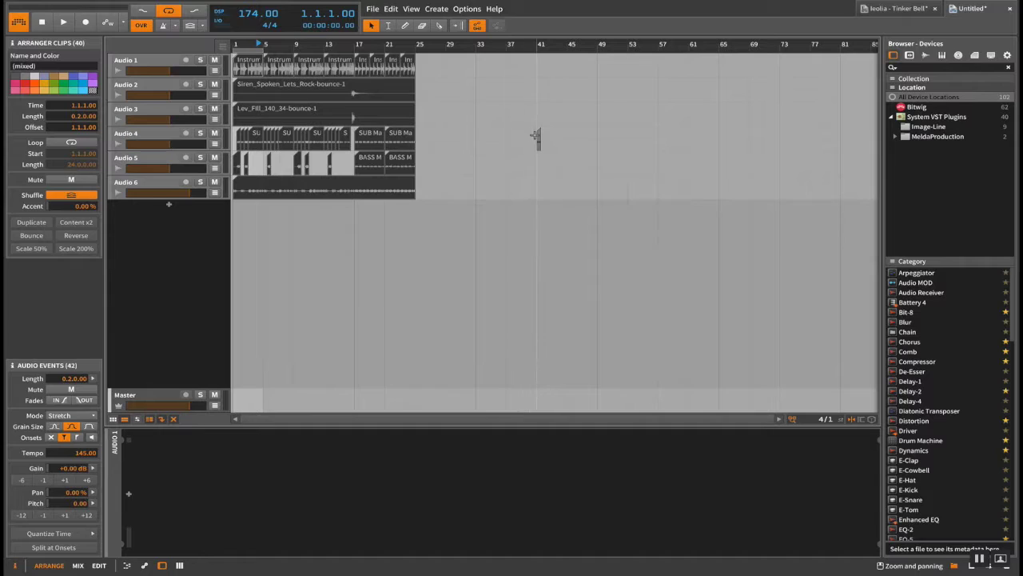
key("ctrl+z")
left_click_drag(777, 243, 243, 71)
left_click(466, 72)
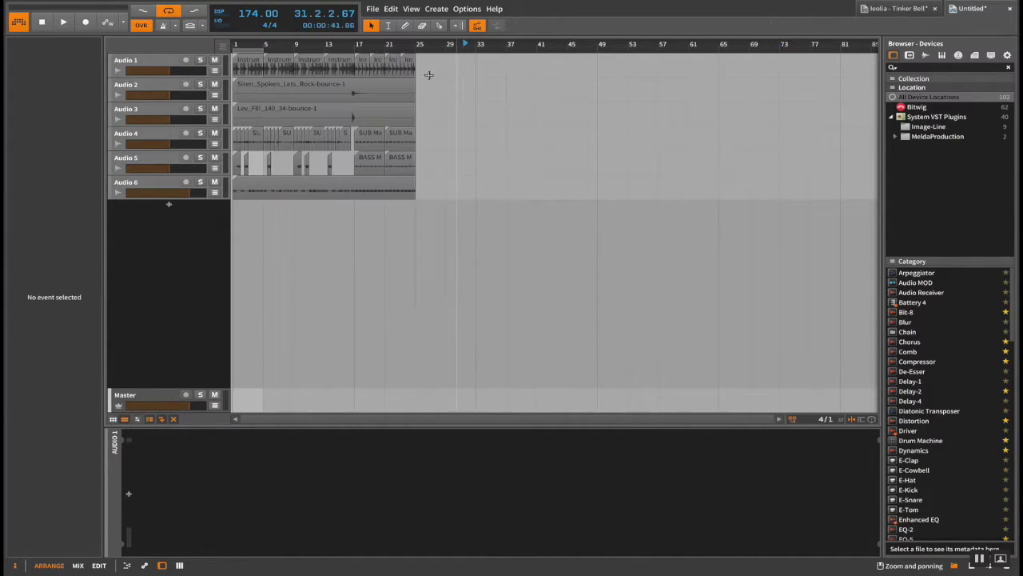
- Set the project tempo to 145 and extend the loop region to a length of 24 bars
double_click(250, 12)
type("145")
key("Return")
left_click_drag(264, 50, 412, 50)
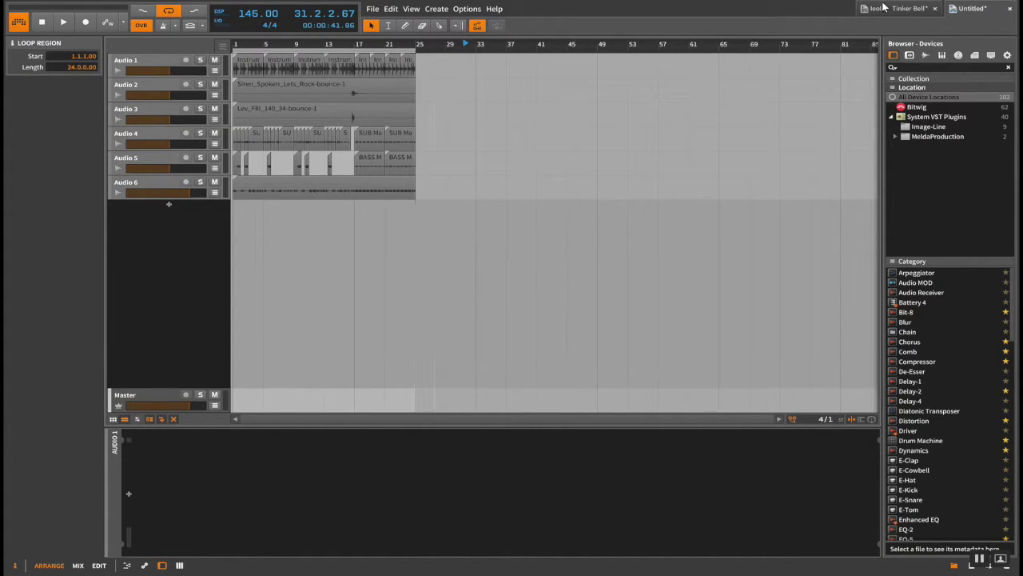
- Close the Tinker Bell project, saving its changes
left_click(884, 6)
left_click(581, 212)
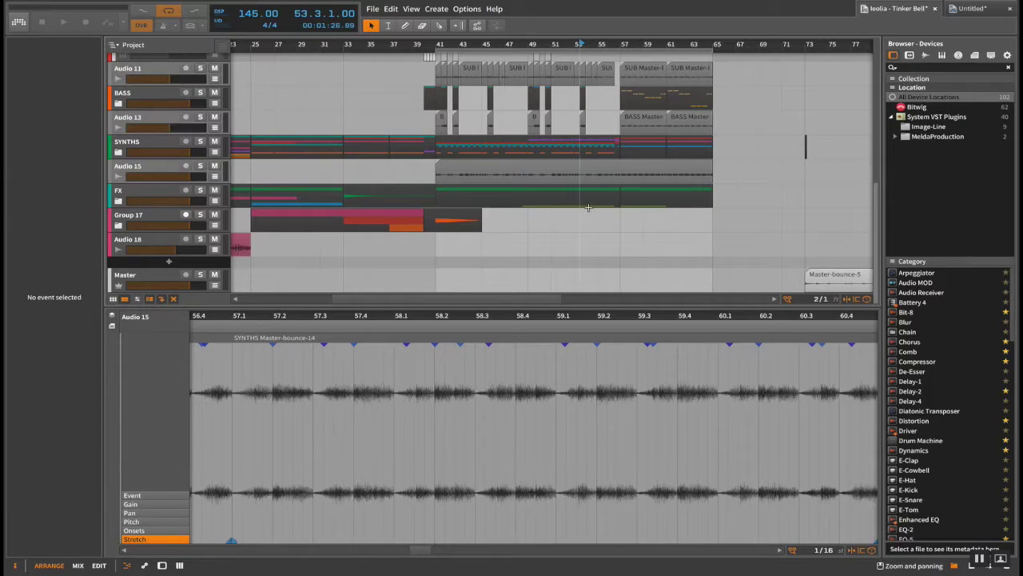
left_click(933, 9)
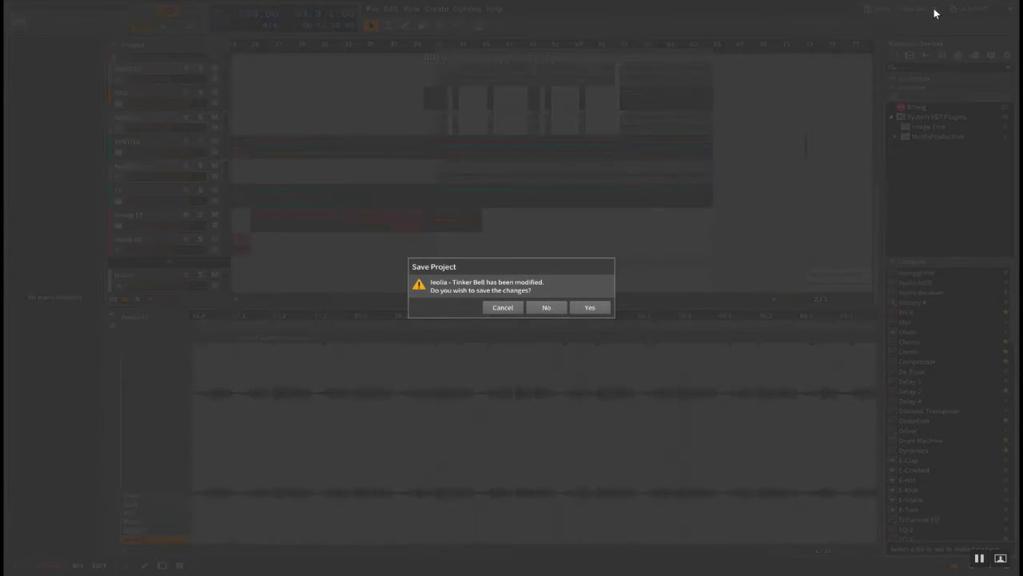
left_click(589, 306)
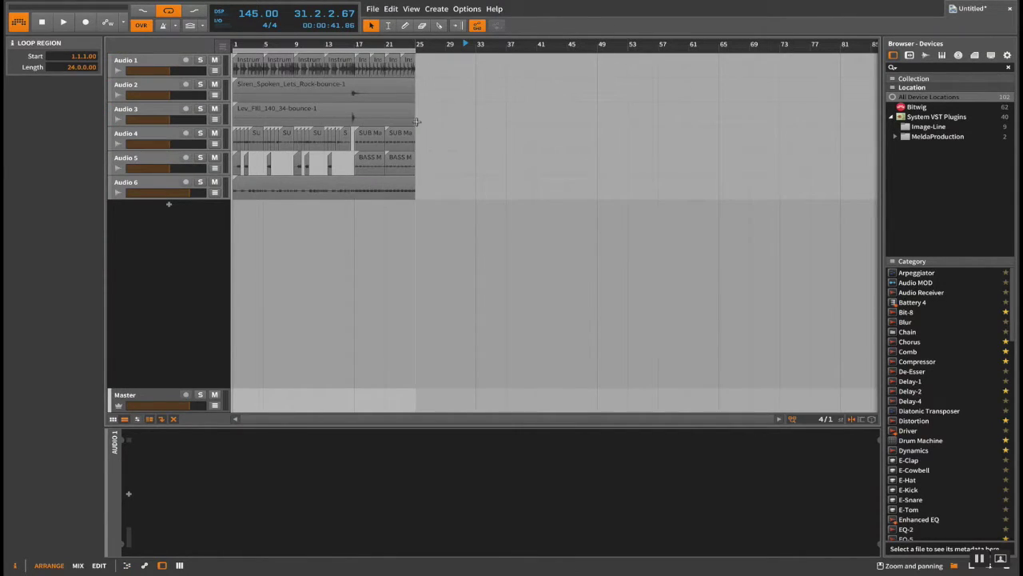
- Play the stems from the start of the untitled project's timeline
key("Home")
key("space")
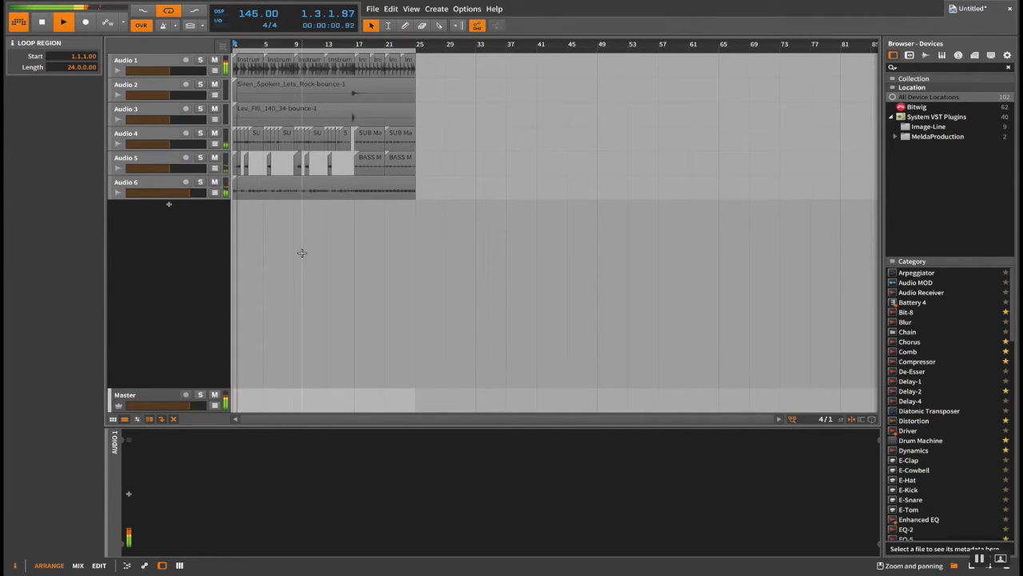
- Set the volume of tracks Audio 1 through Audio 5 to 0 dB and briefly play the mix
left_click(154, 146)
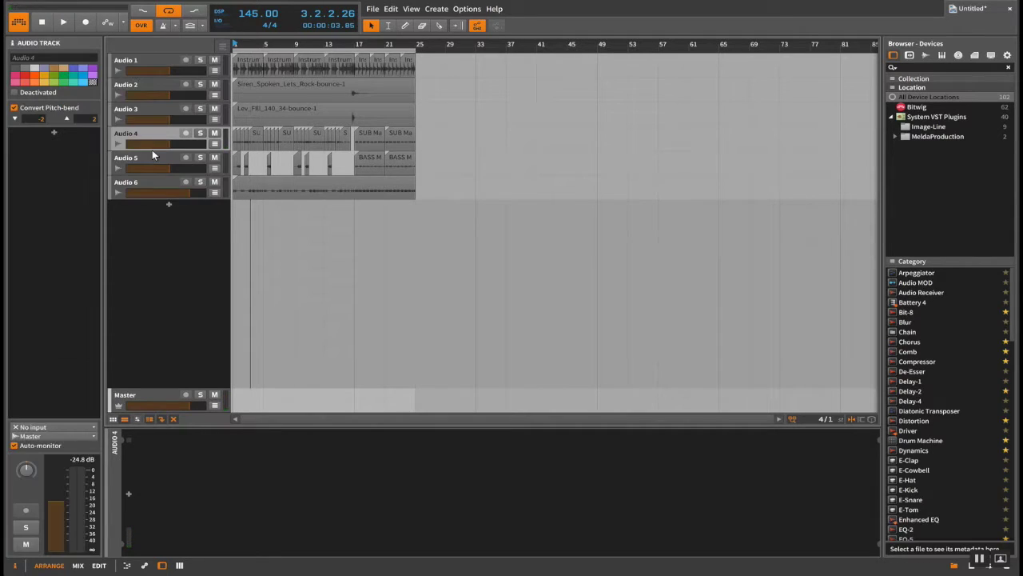
left_click(154, 58, "shift")
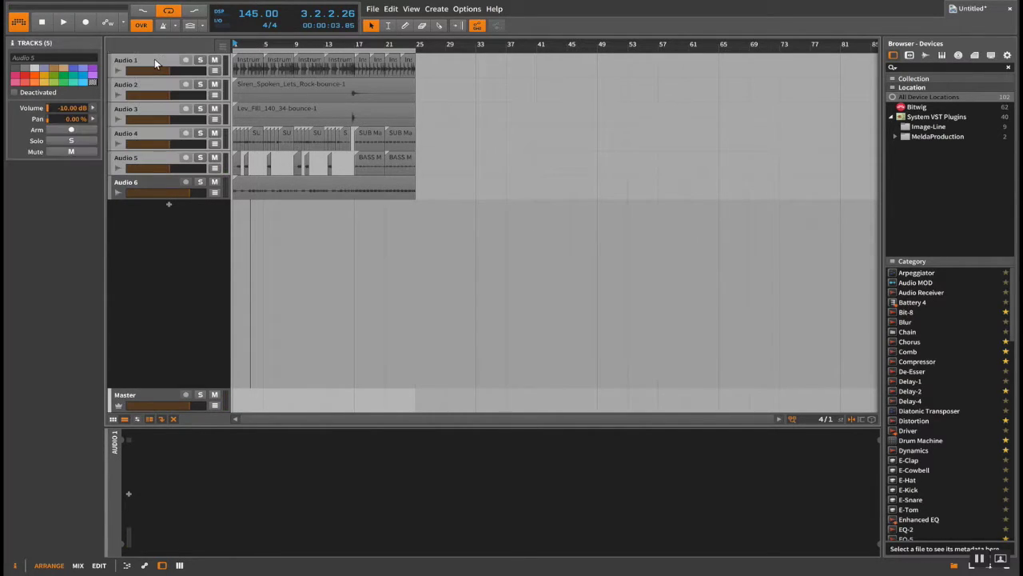
double_click(78, 109)
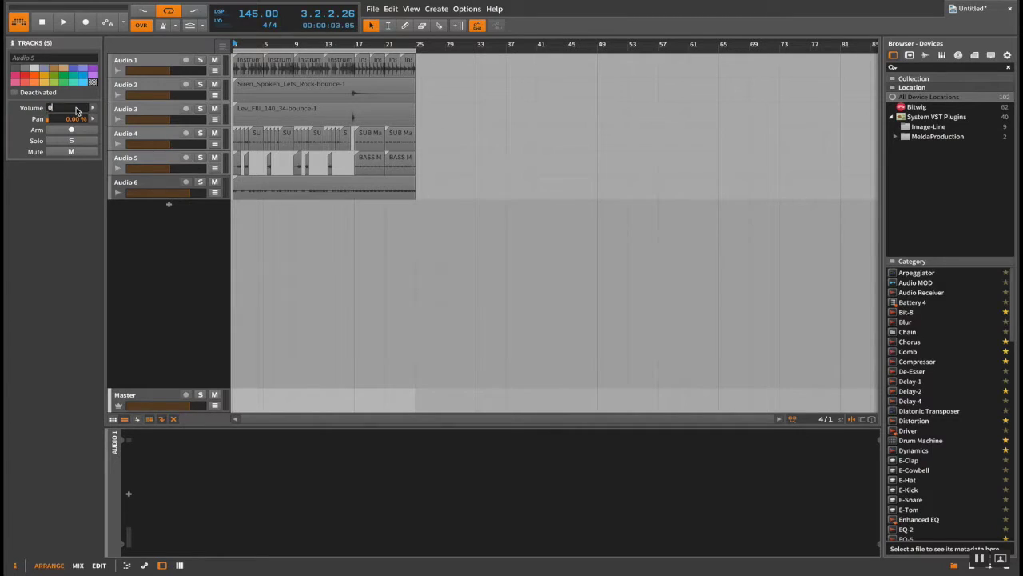
key("Return")
key("space")
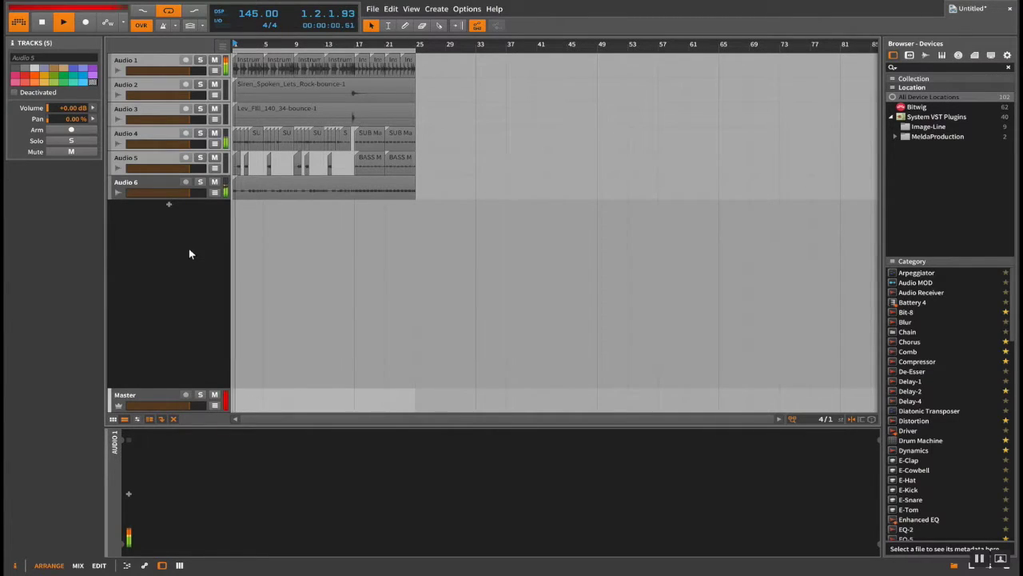
key("space")
- Lower the volume of the Audio 1 track, checking it against the other stems during playback
left_click(244, 65)
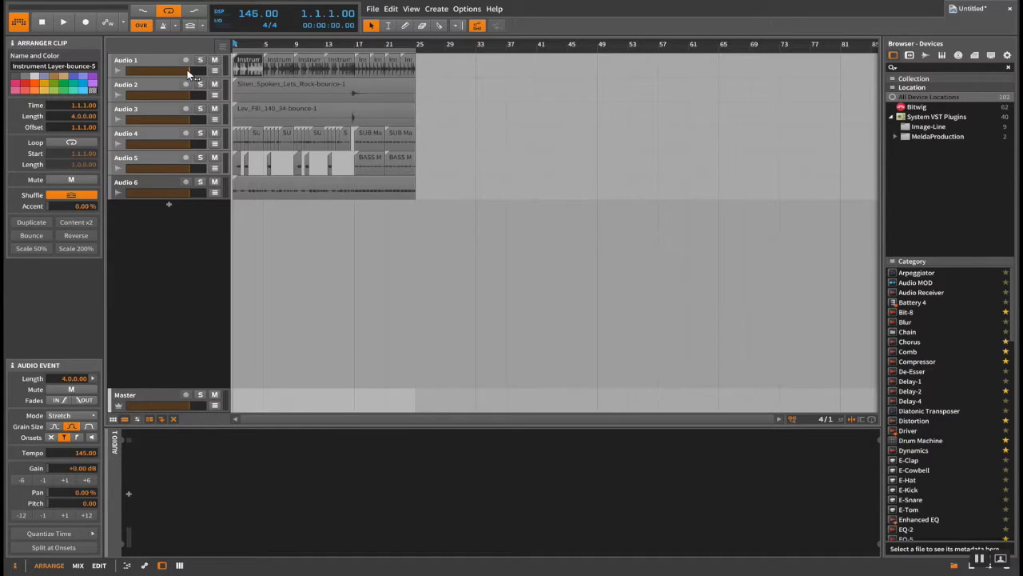
left_click_drag(174, 70, 165, 69)
key("space")
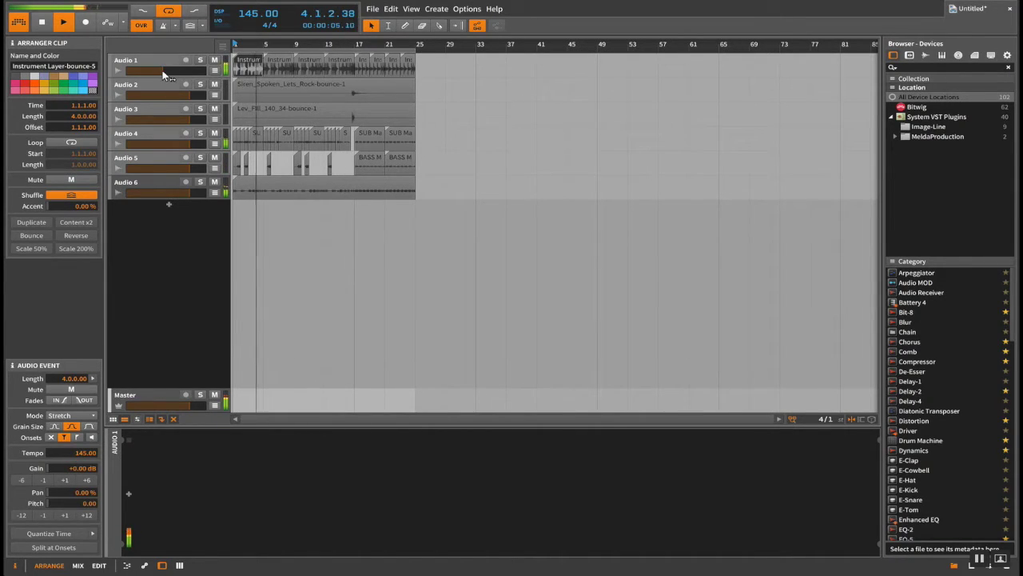
key("space")
left_click_drag(164, 72, 162, 72)
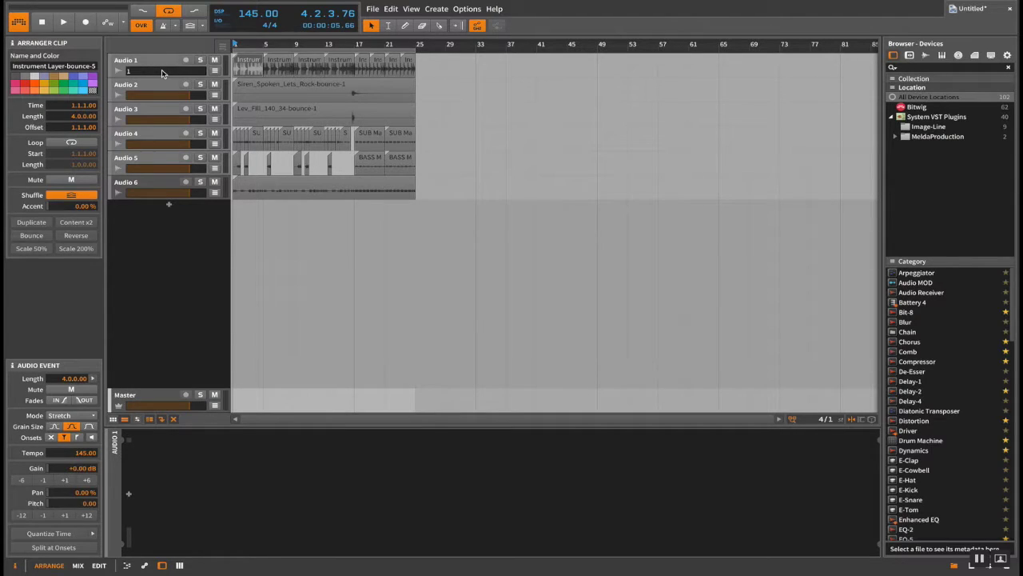
- Play the stems from the start up to bar 17 to judge the level balance
key("space")
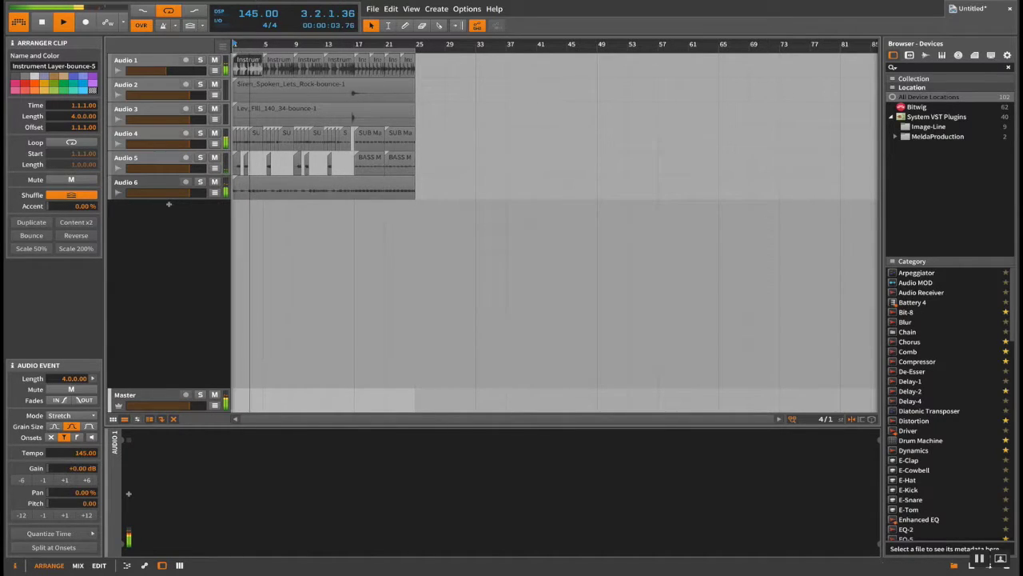
scroll(234, 44, "up", 8)
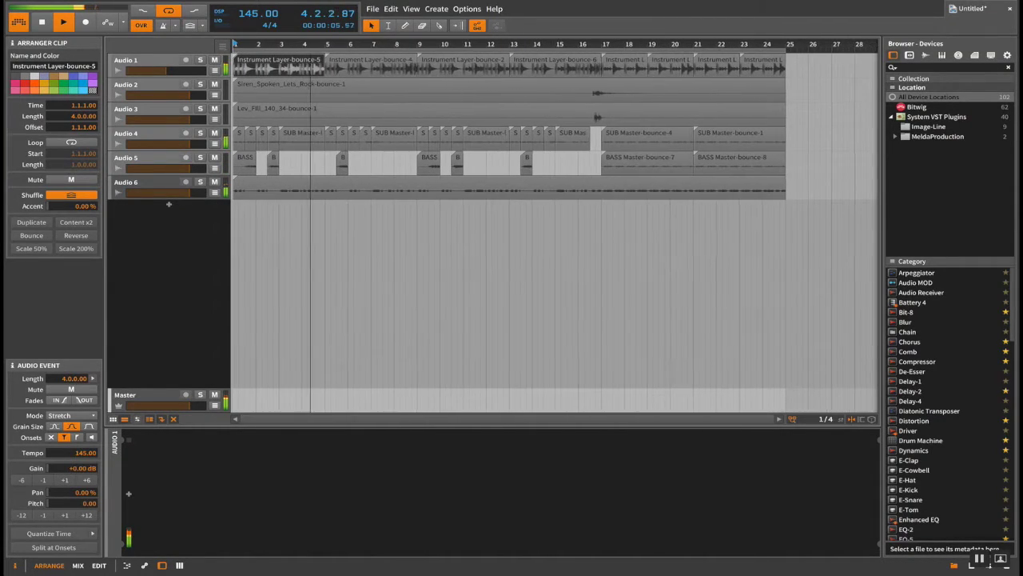
scroll(235, 43, "up", 2)
left_click(484, 322)
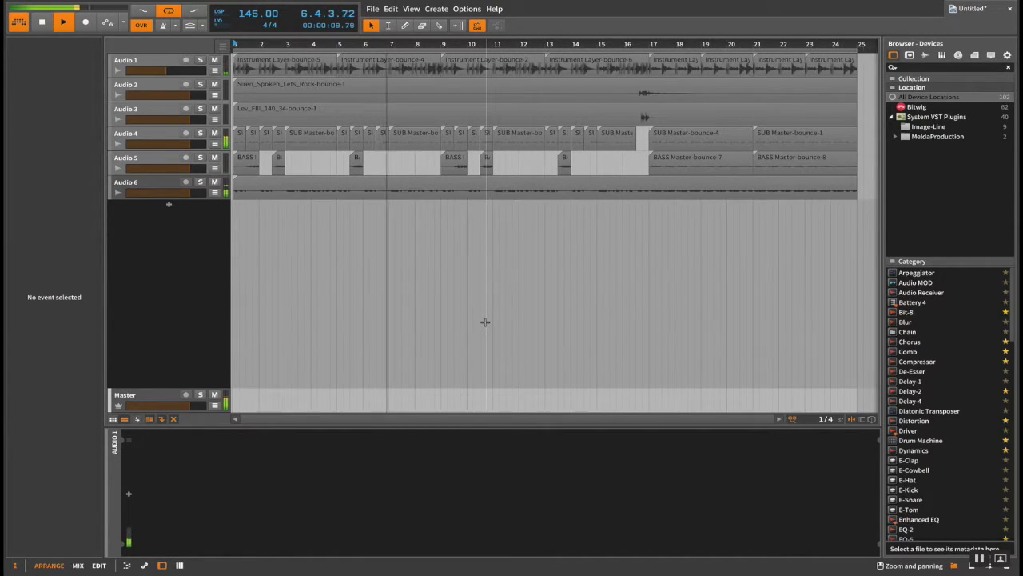
left_click(188, 266)
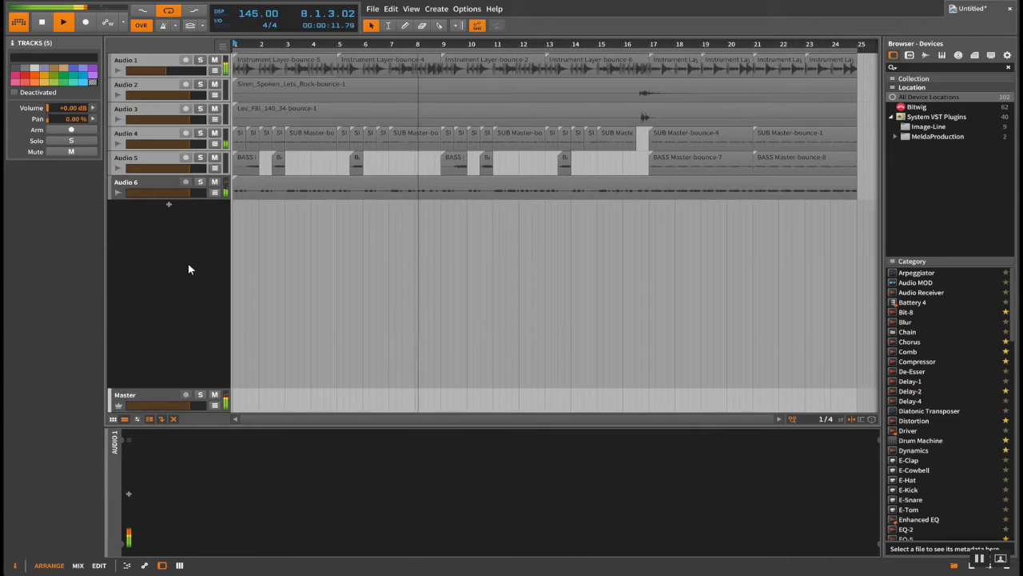
left_click(149, 65)
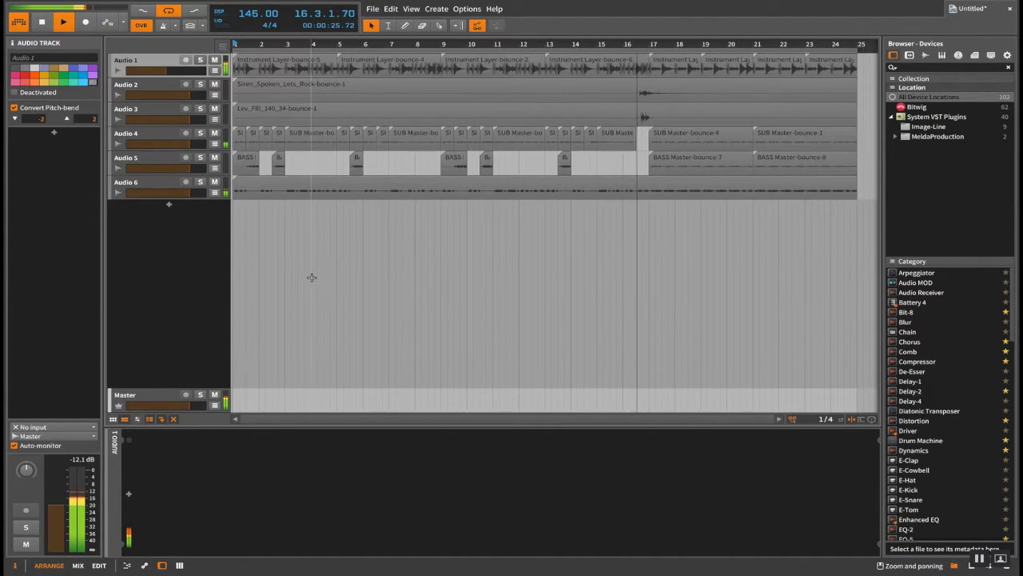
key("space")
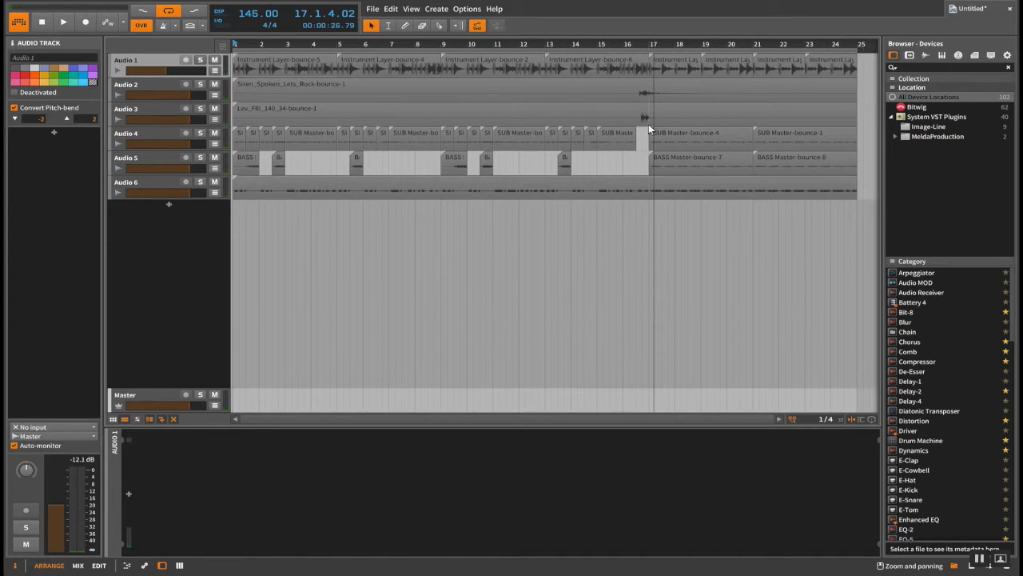
- Set the volume of the Audio 2 and Audio 3 tracks together to -11 dB
left_click(649, 118)
left_click(644, 94, "shift")
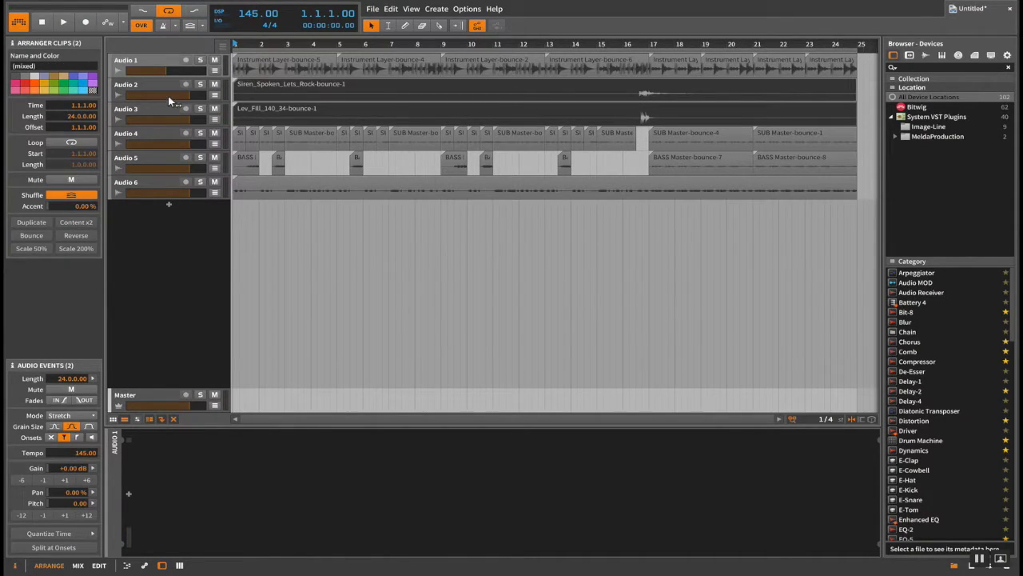
left_click(162, 90)
left_click(156, 109, "shift")
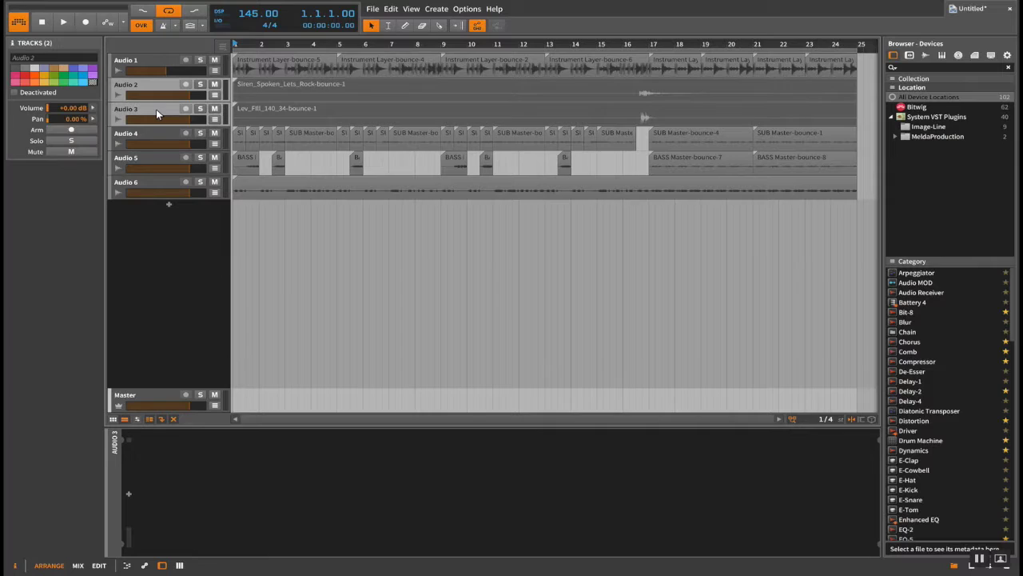
left_click(72, 116)
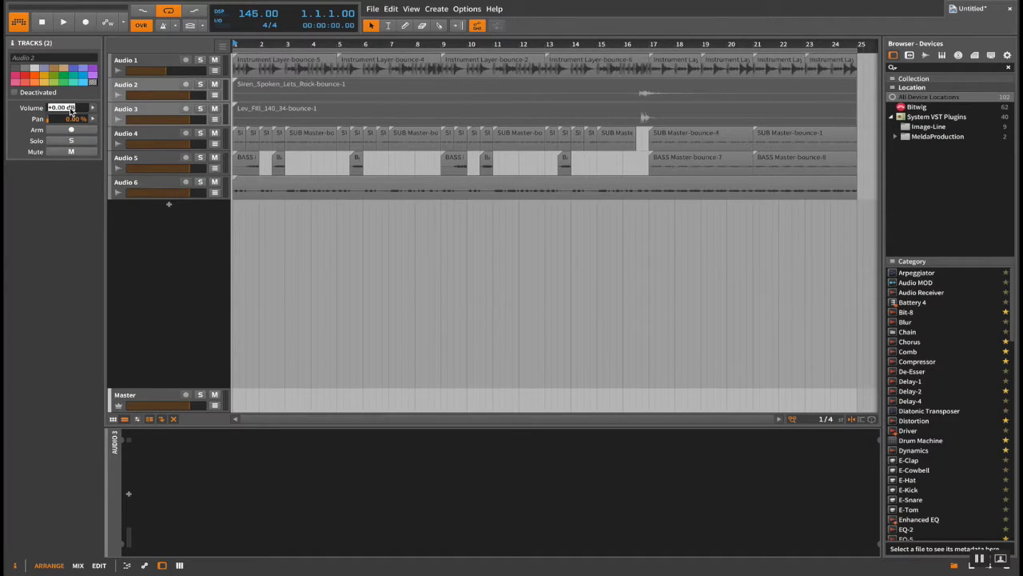
type("-11")
key("Return")
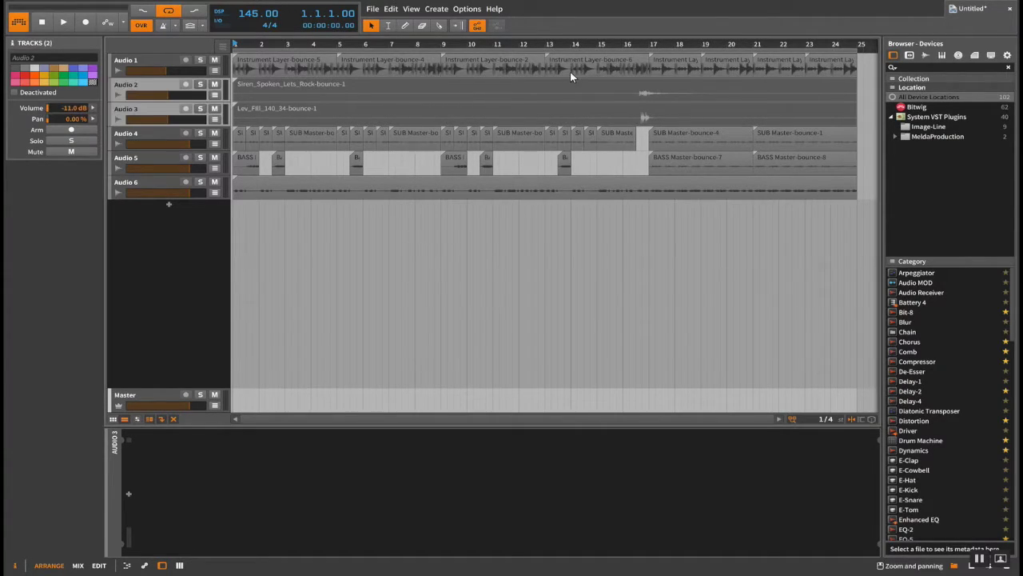
- Play from bar 16 to check the siren and fill levels, and lower the Audio 3 volume slightly
left_click(623, 44)
key("space")
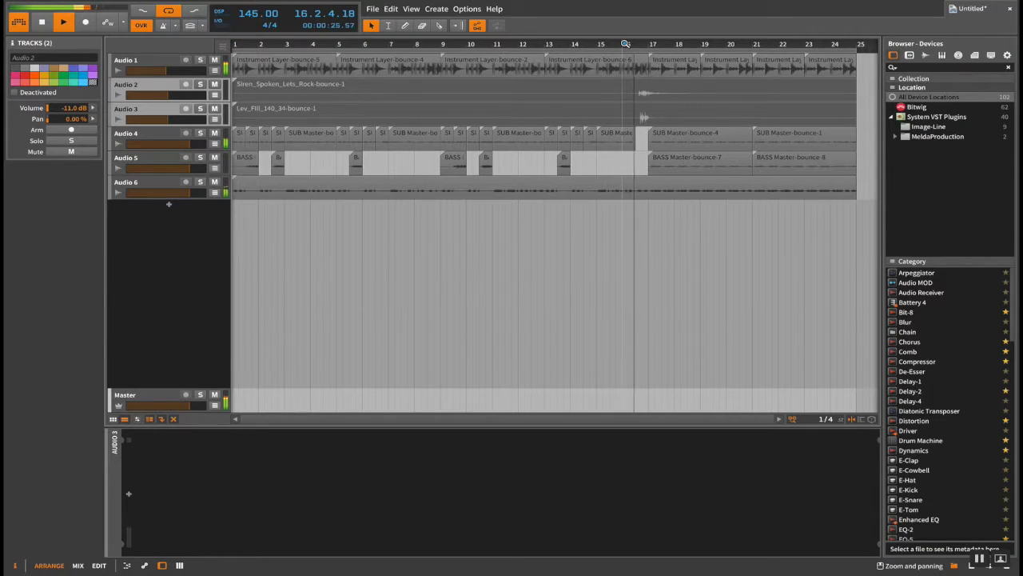
key("space")
key("space")
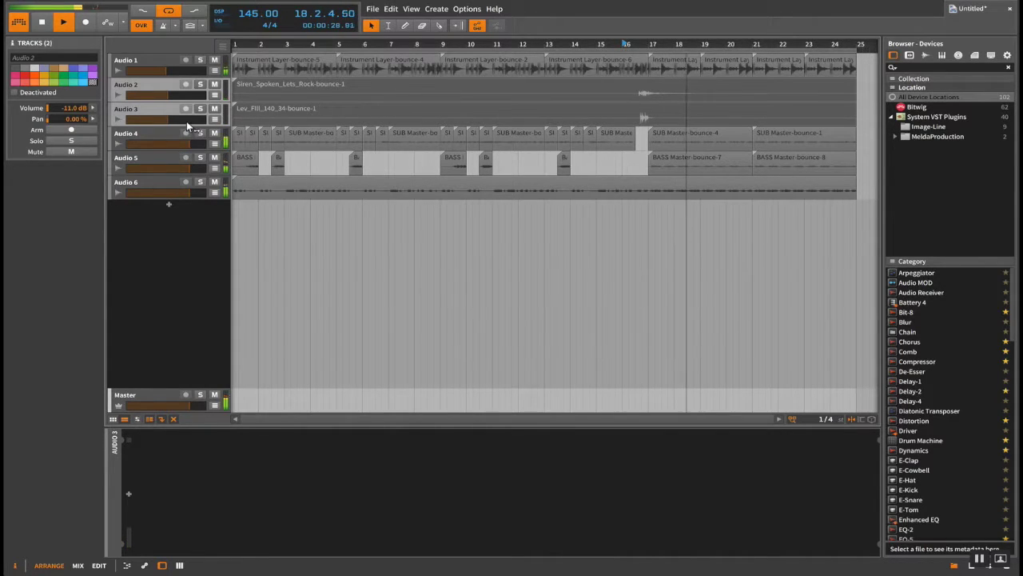
left_click(169, 109)
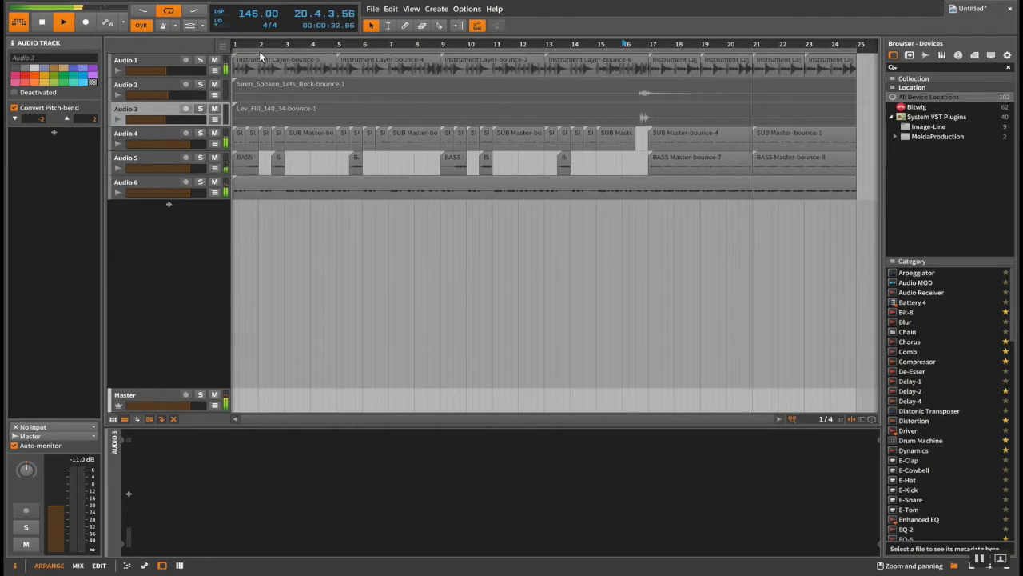
left_click(299, 283)
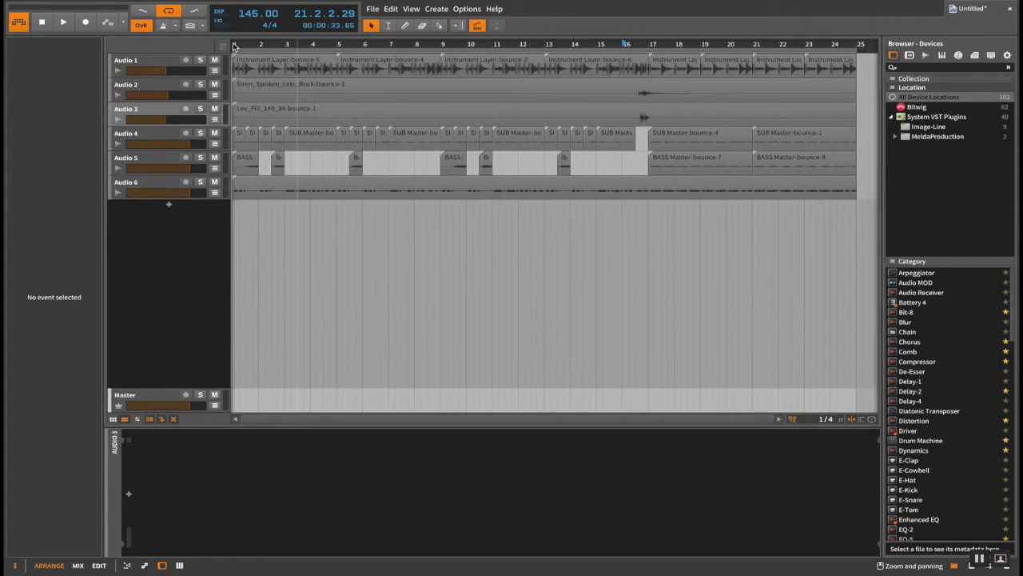
- Play from the start of the timeline and show the mixer panel below the arrangement
key("super+s")
key("Escape")
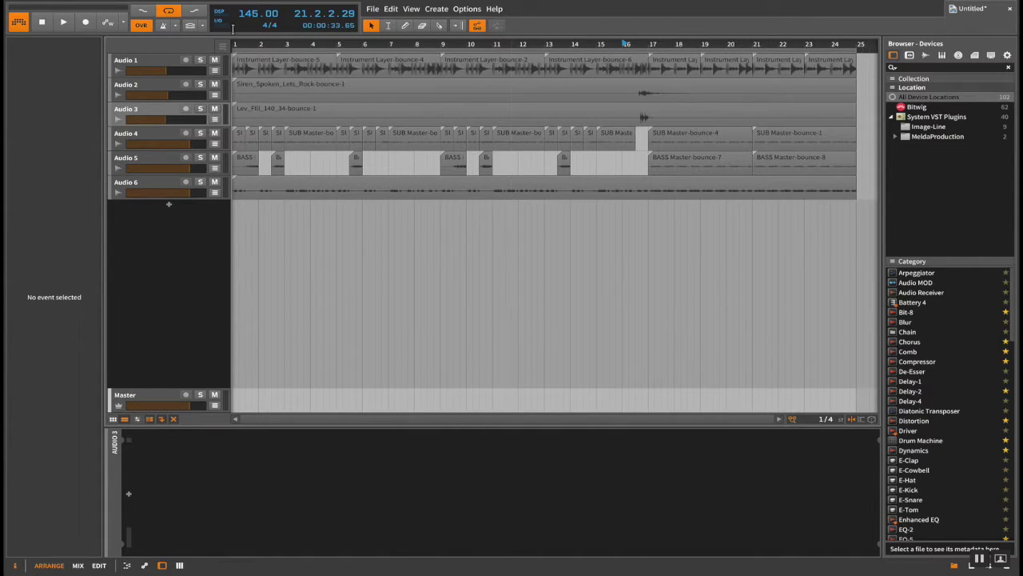
key("space")
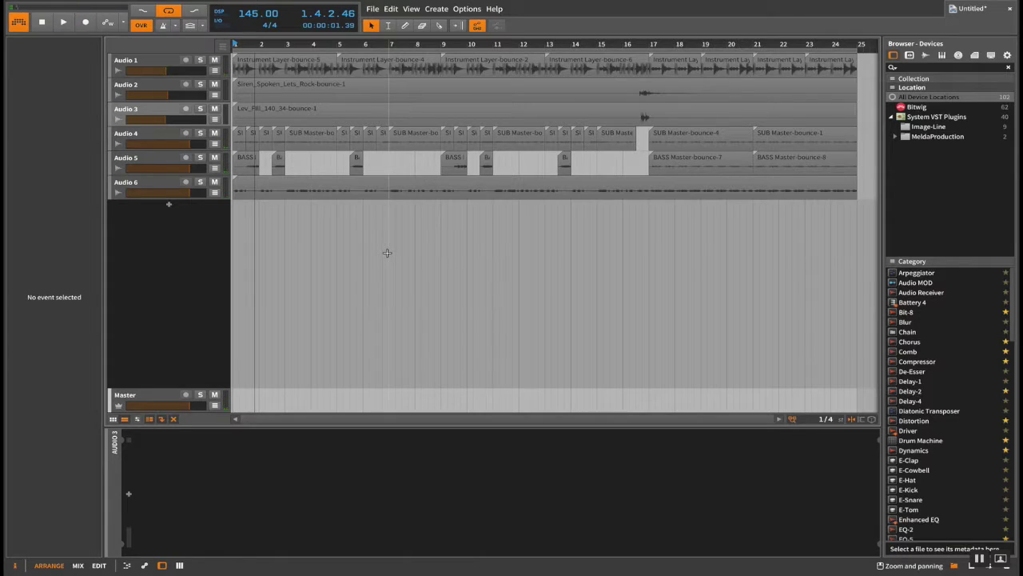
key("m")
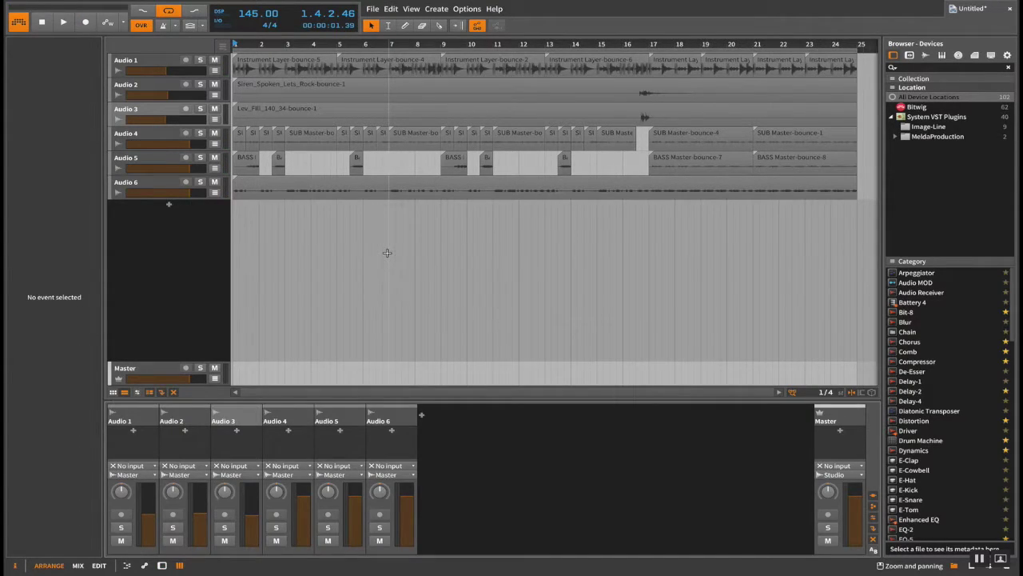
key("space")
key("space")
- Switch to the Mix view, hide the clip launcher and show the large track level meters
key("Tab")
key("space")
key("space")
left_click(874, 330)
key("space")
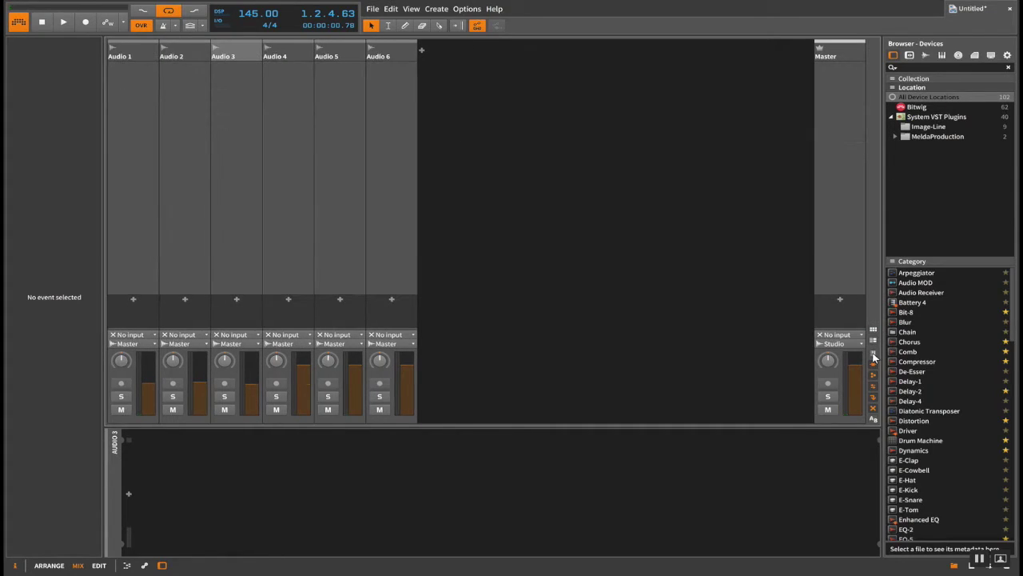
left_click(874, 353)
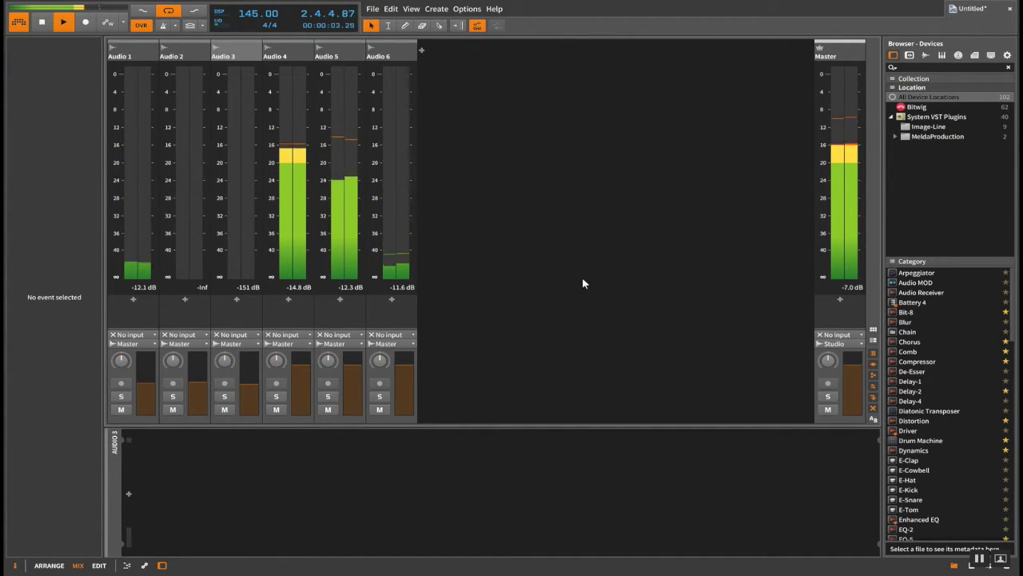
- Play the stems from the start and examine the level meters of each track and the master
key("space")
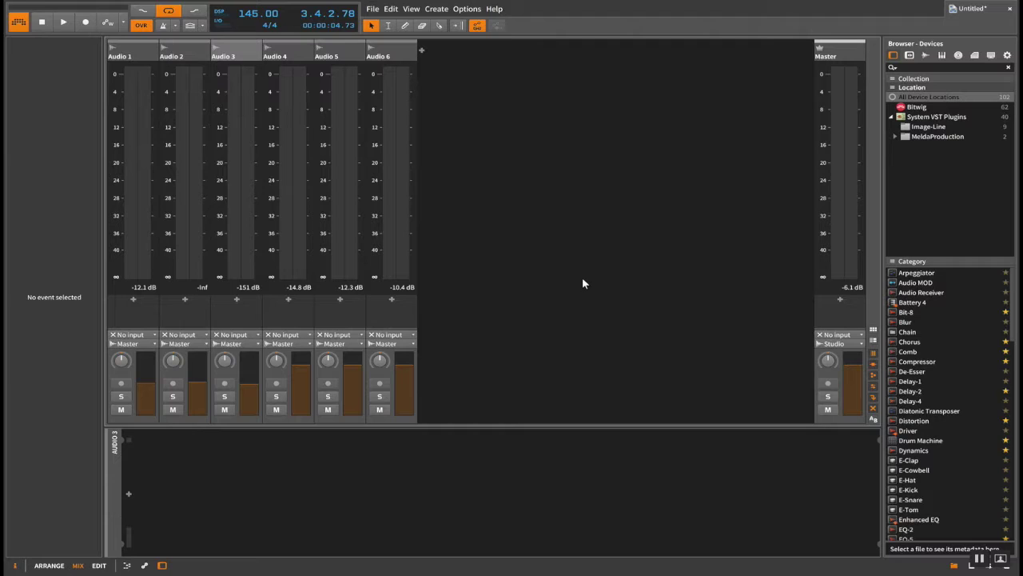
key("space")
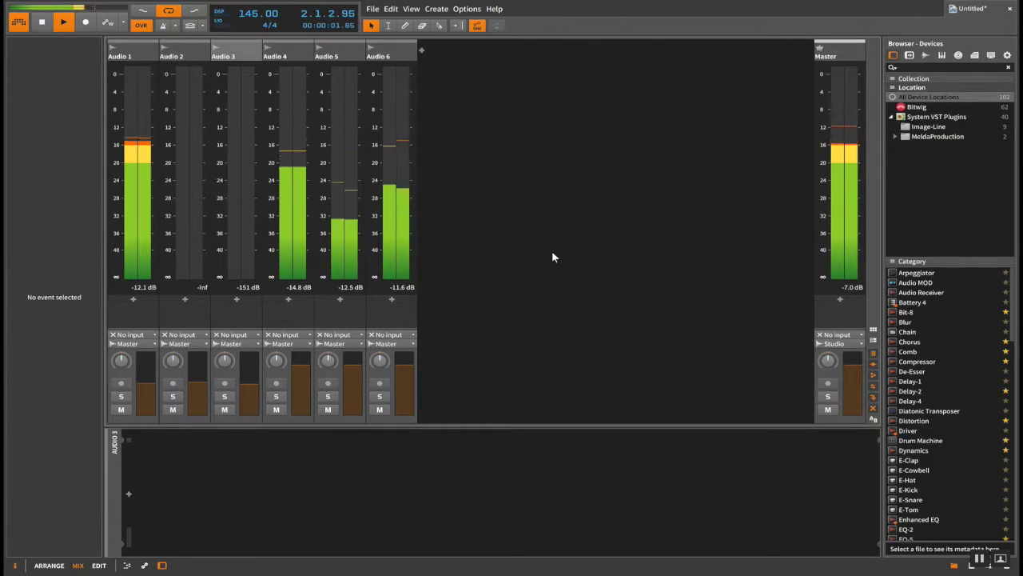
key("space")
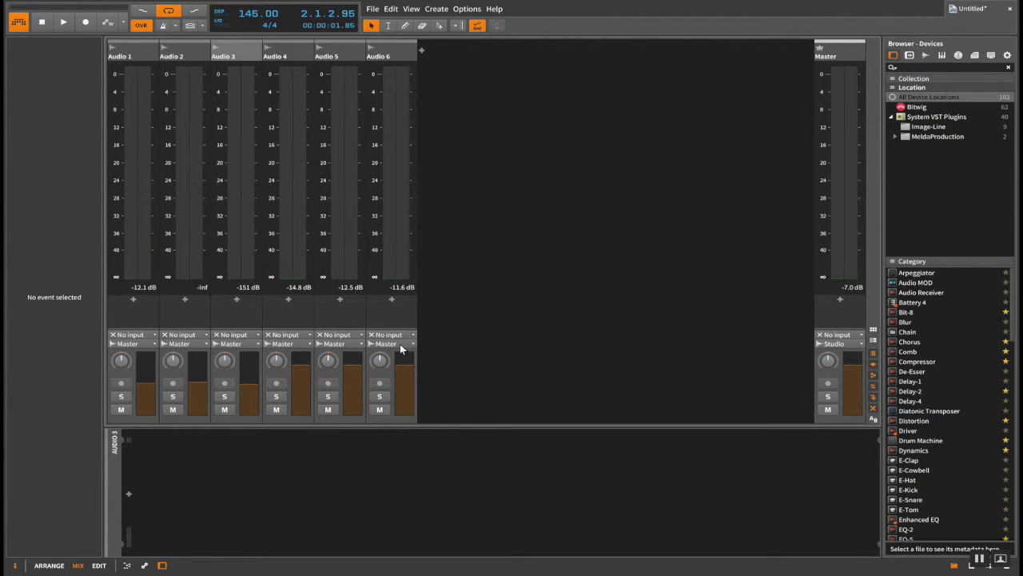
- Return to the Arrange view and place the play start position at bar 1
key("alt+1")
left_click(517, 233)
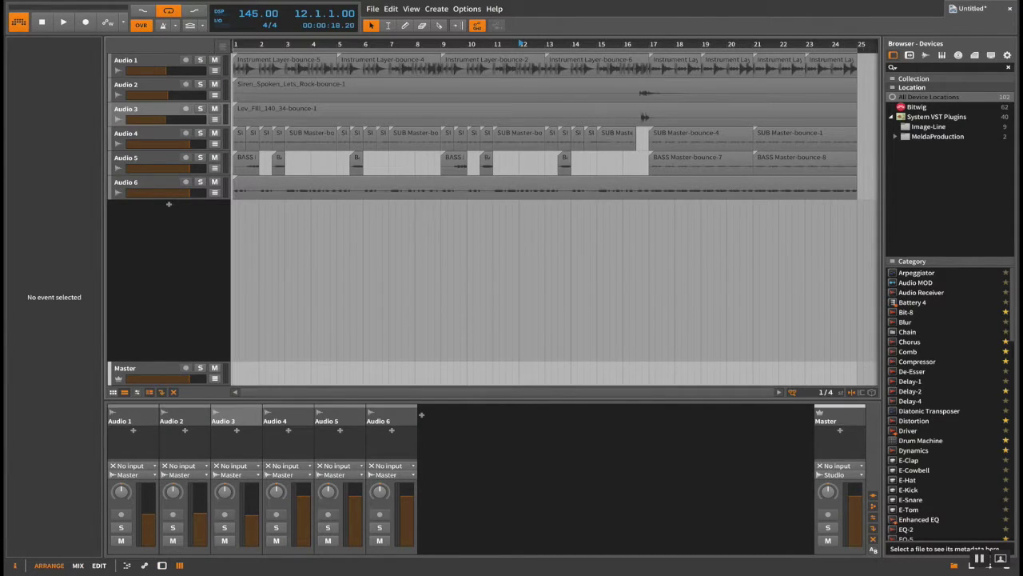
left_click(240, 43)
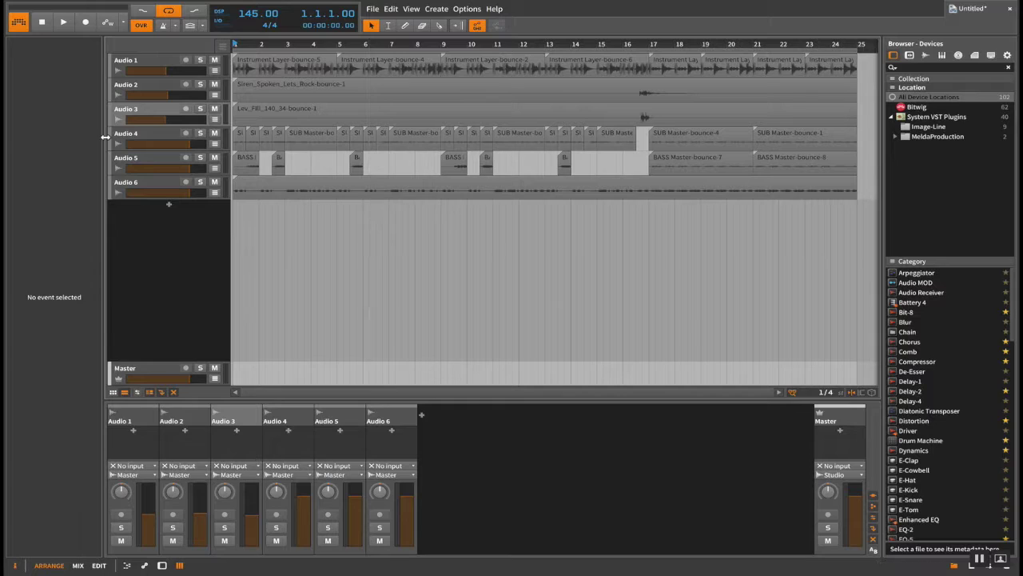
left_click(147, 182)
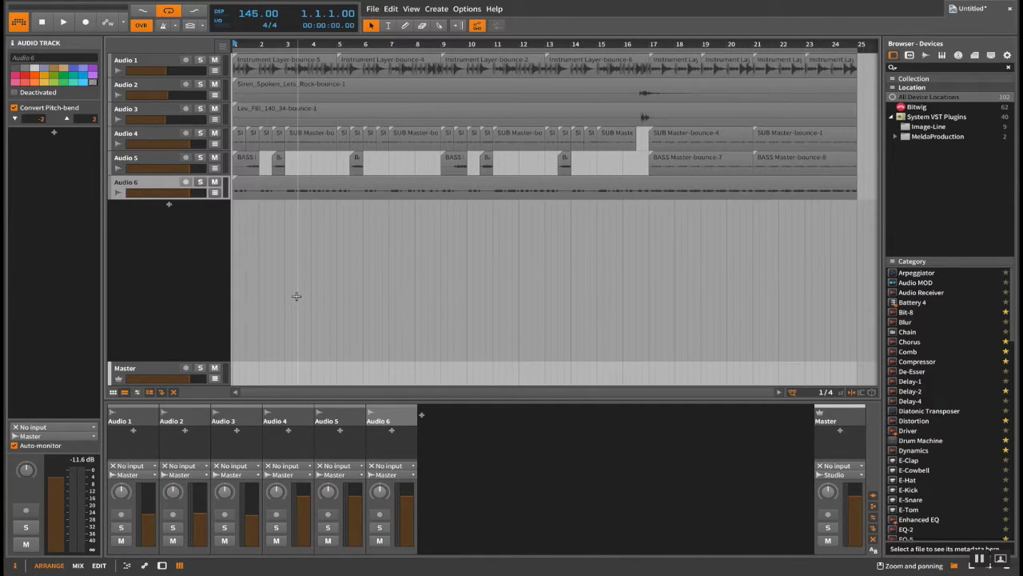
mouse_move(377, 4)
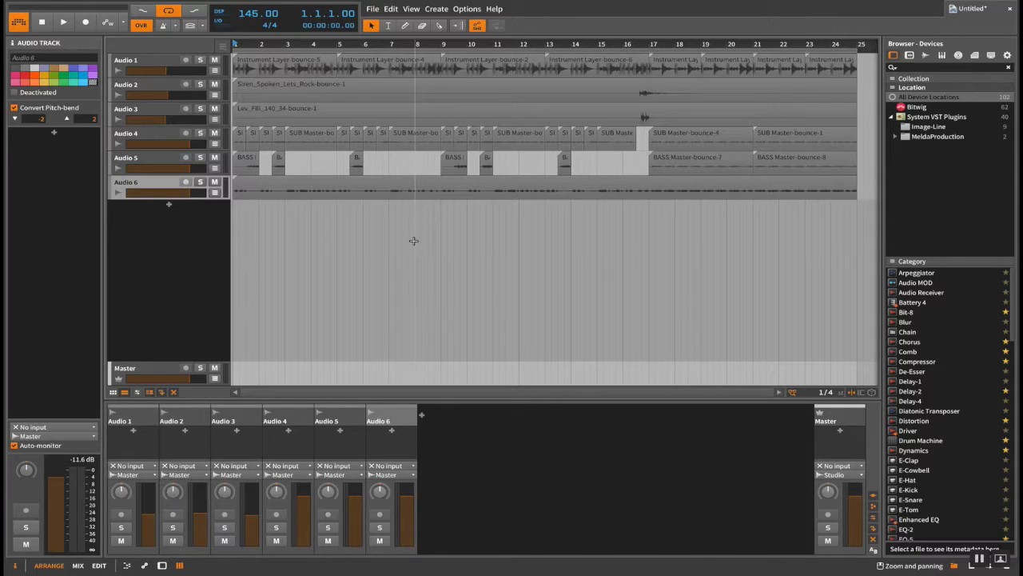
left_click(160, 62, "shift")
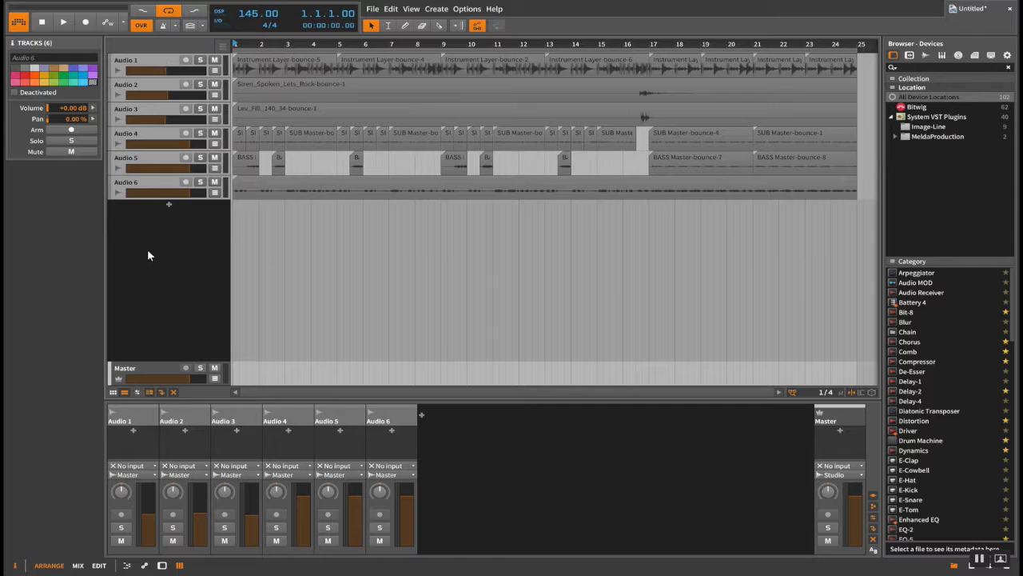
left_click(164, 68)
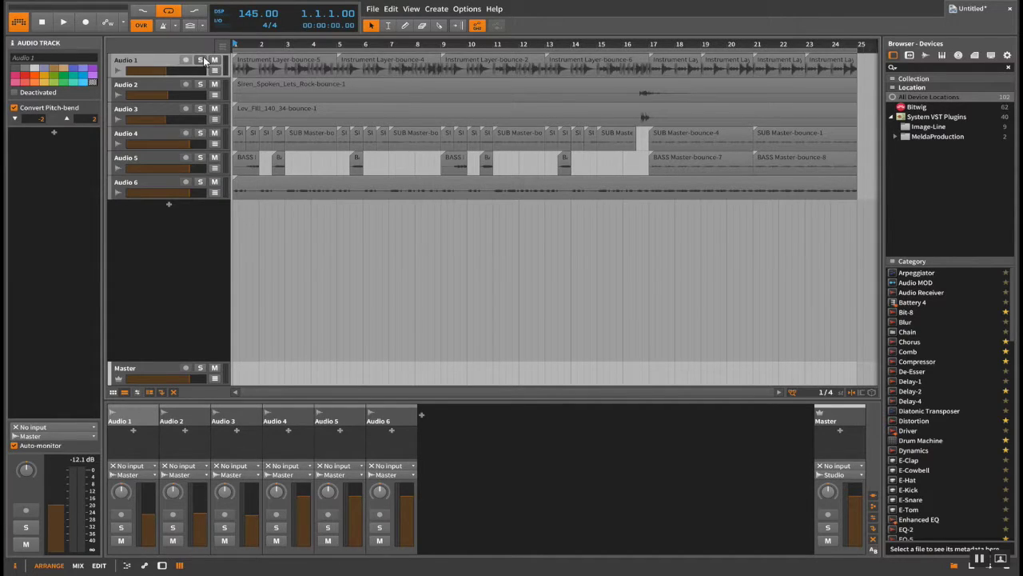
- Listen to the Audio 1 and Audio 4 tracks from the start, soloing one at a time
left_click(200, 60)
key("space")
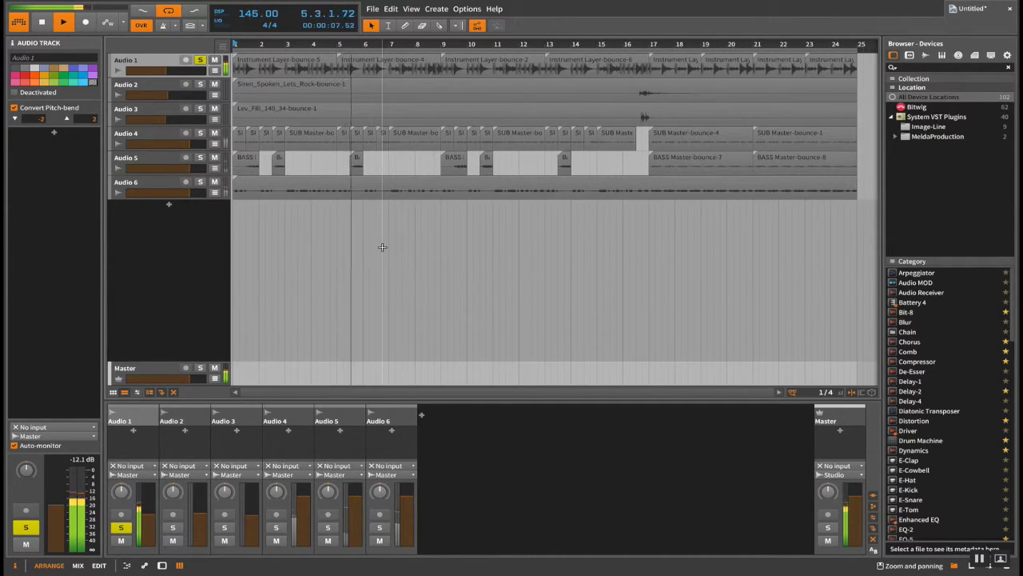
left_click(199, 133)
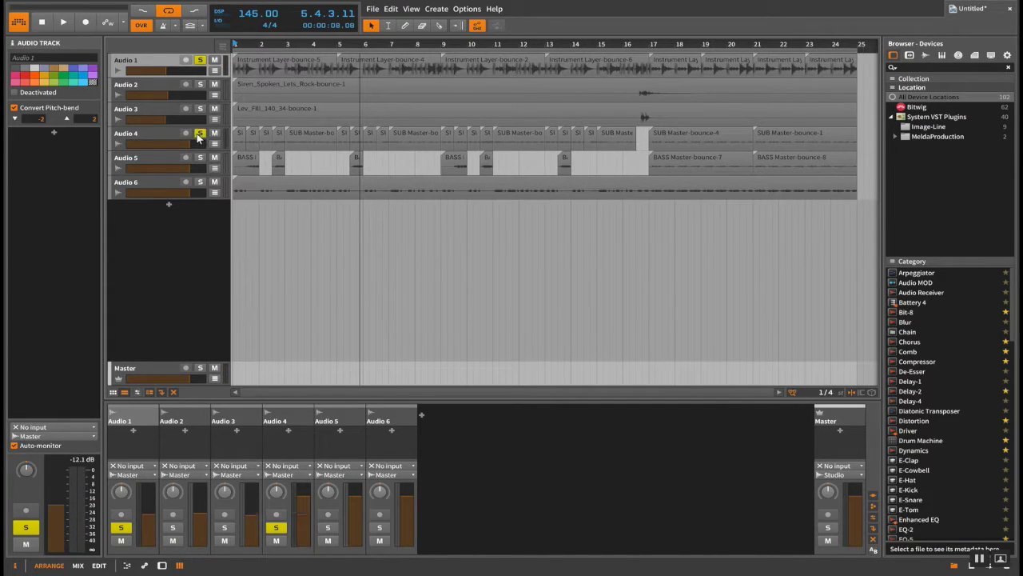
left_click(201, 60)
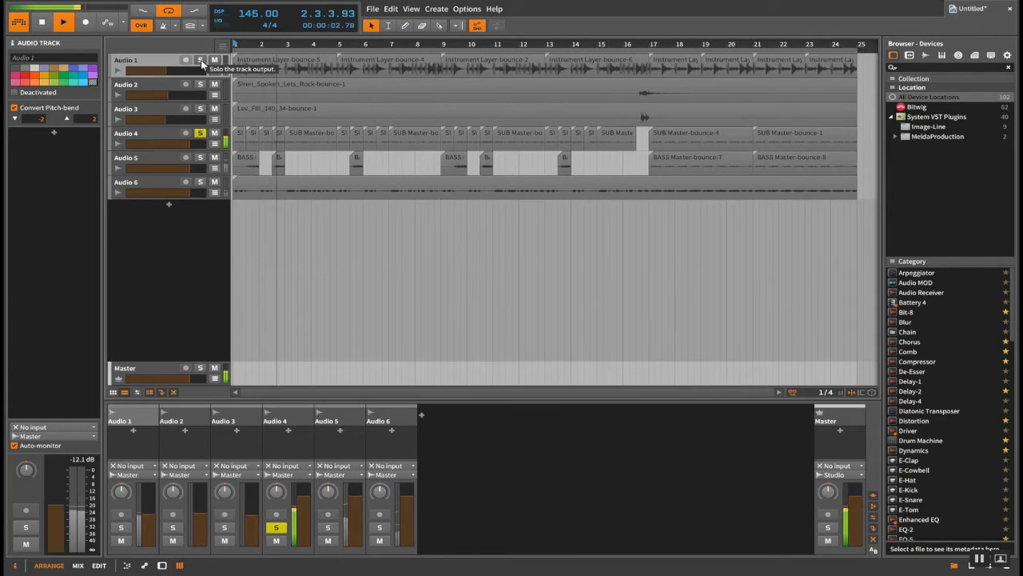
left_click(200, 132)
- Solo Audio 6 and play it from the start to hear that stem by itself
left_click(200, 182)
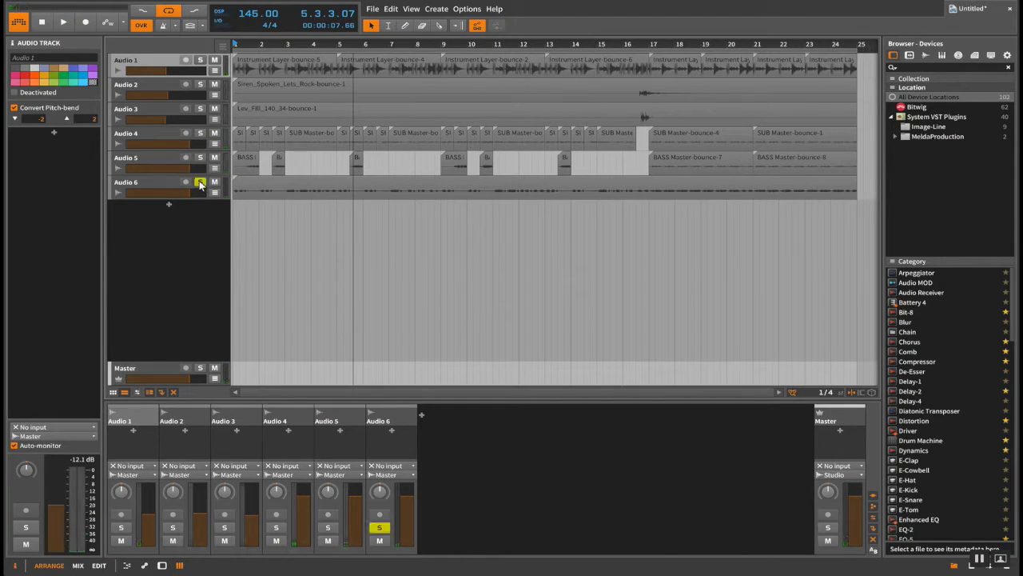
key("space")
key("space")
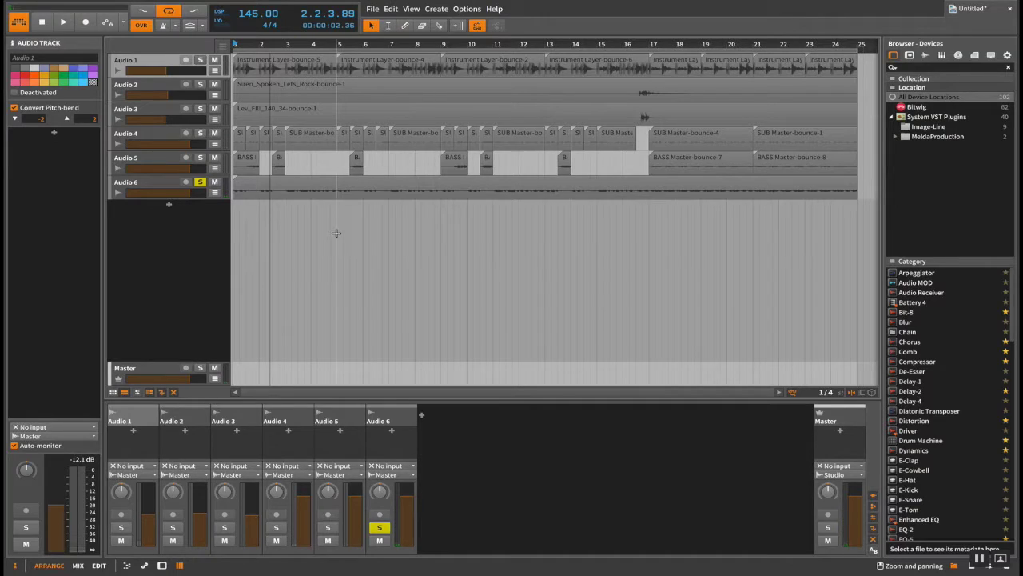
key("space")
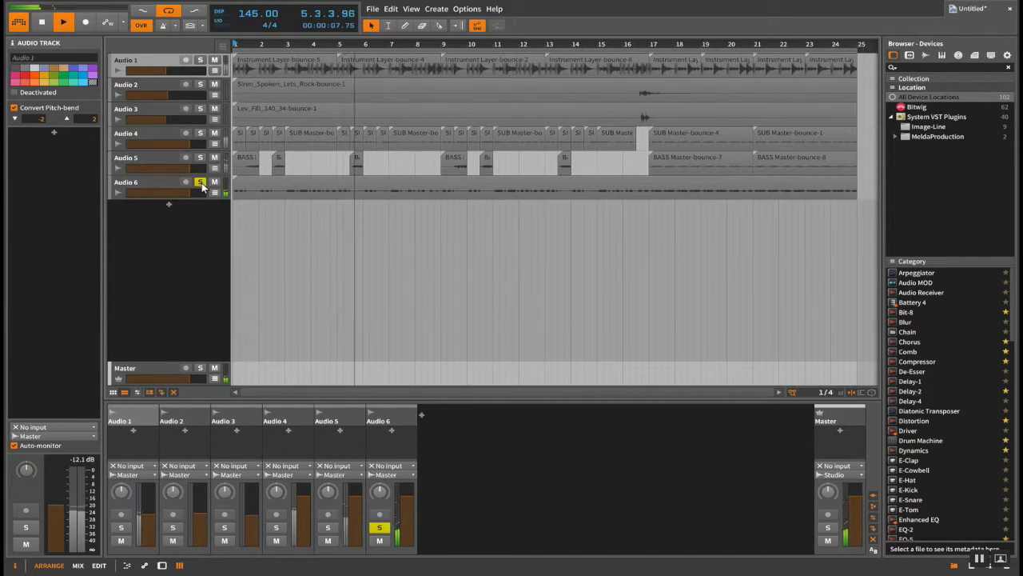
key("space")
- Listen to Audio 5 soloed alone and together with Audio 6, ending with all solos off and playback at bar 1
left_click(201, 156)
key("space")
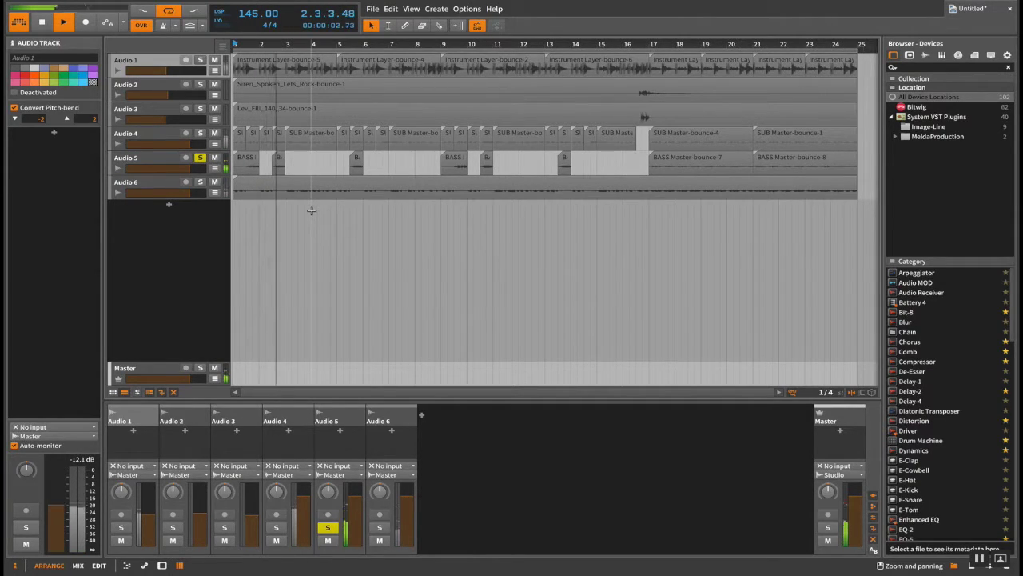
left_click(200, 182)
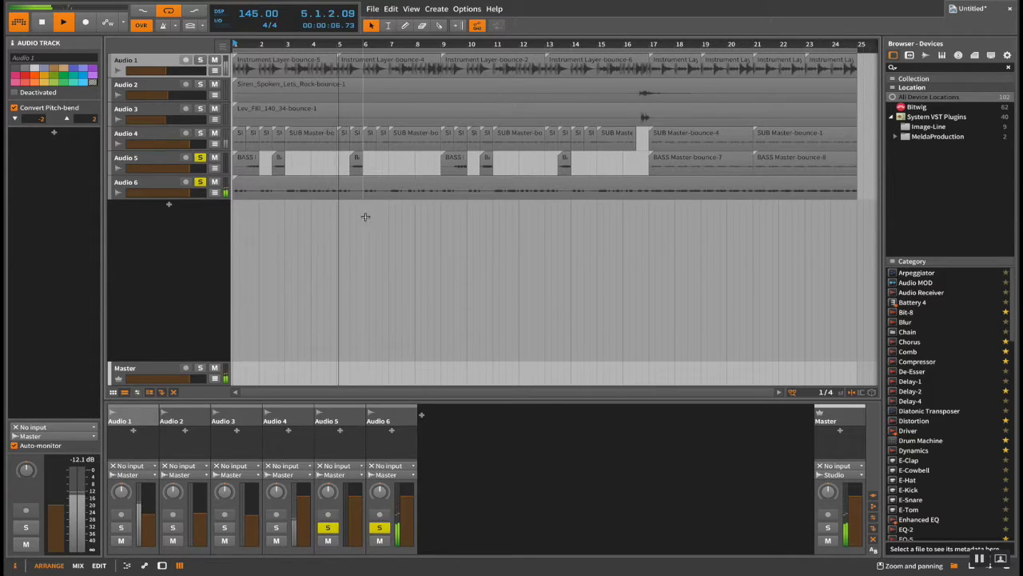
left_click(199, 183)
left_click(201, 157)
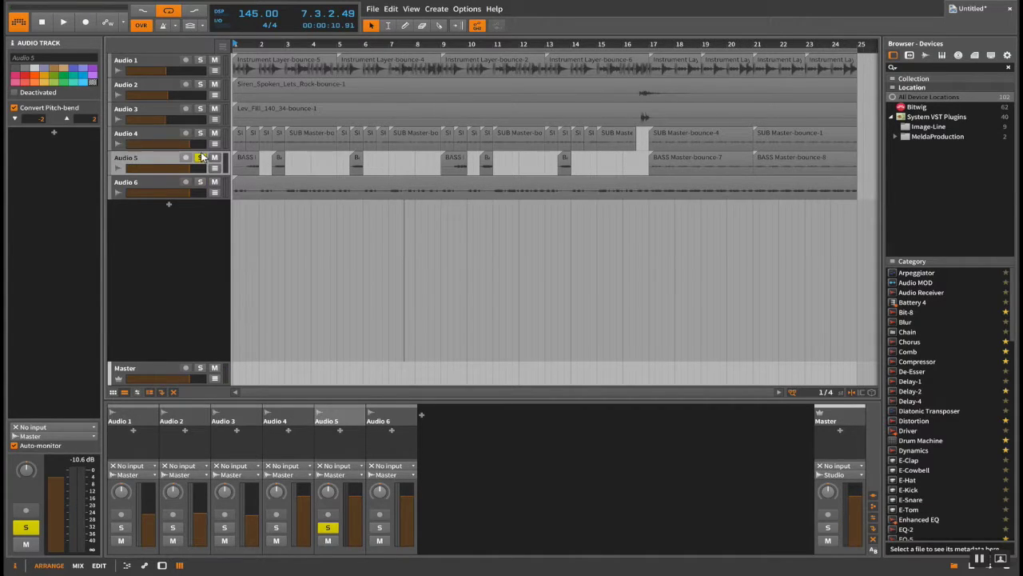
left_click(201, 157)
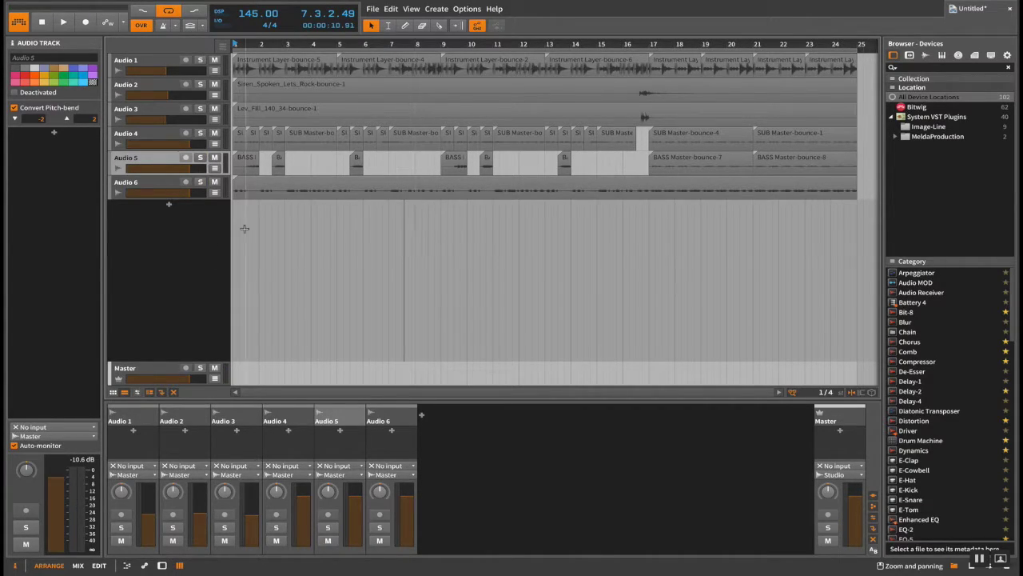
left_click(228, 209)
key("space")
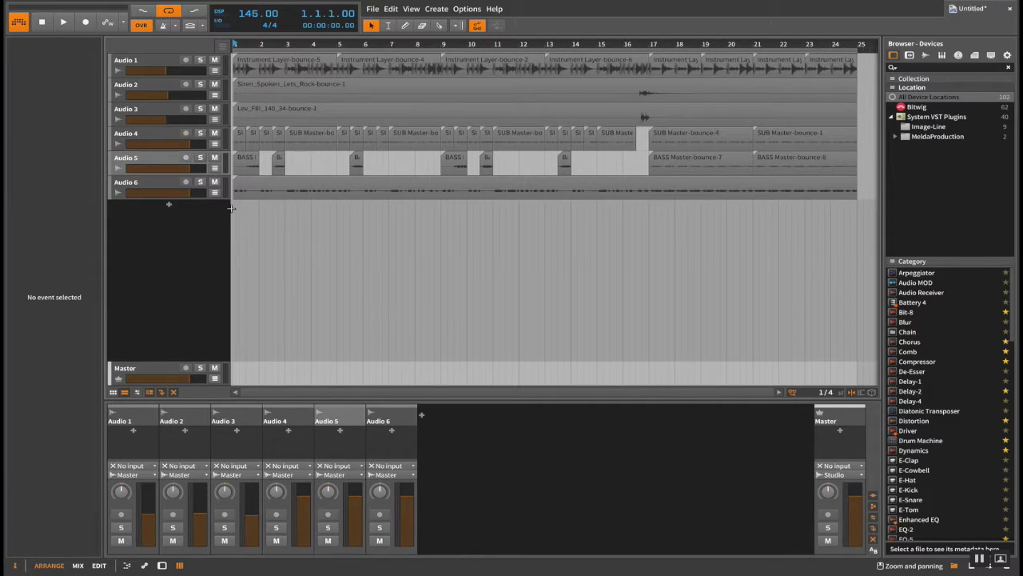
left_click(157, 175)
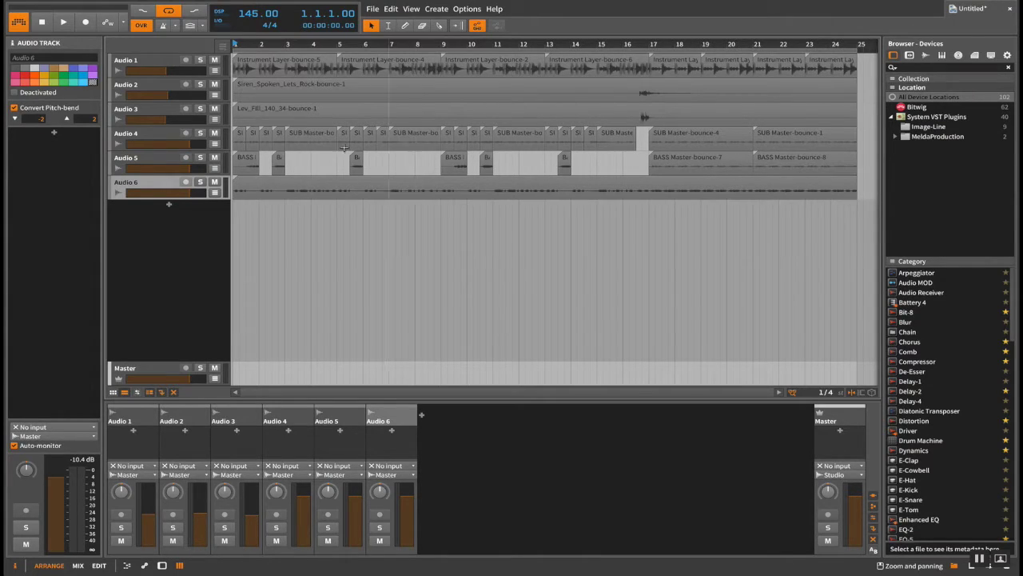
left_click(213, 193)
left_click(213, 193)
left_click(232, 206)
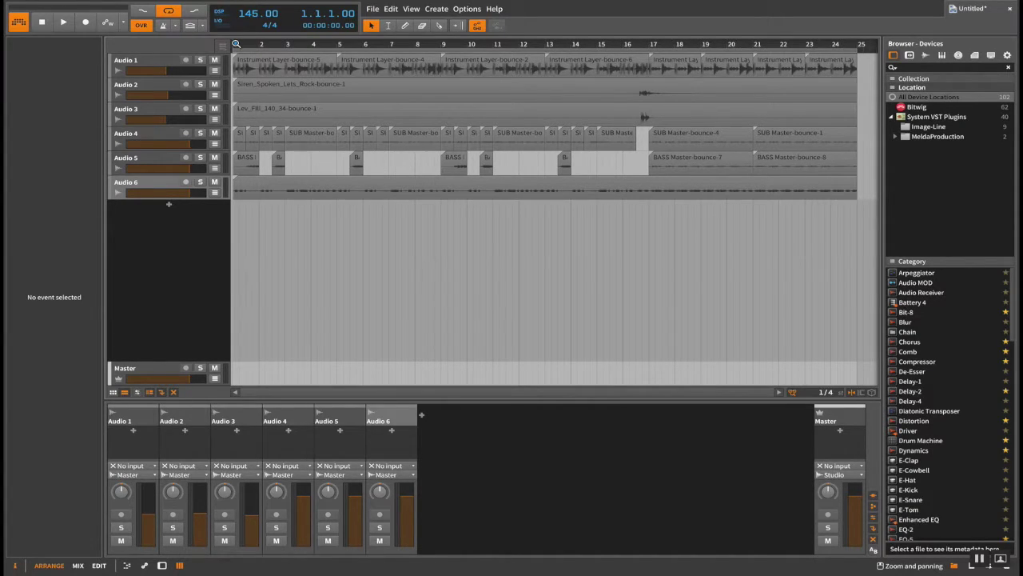
left_click(162, 370)
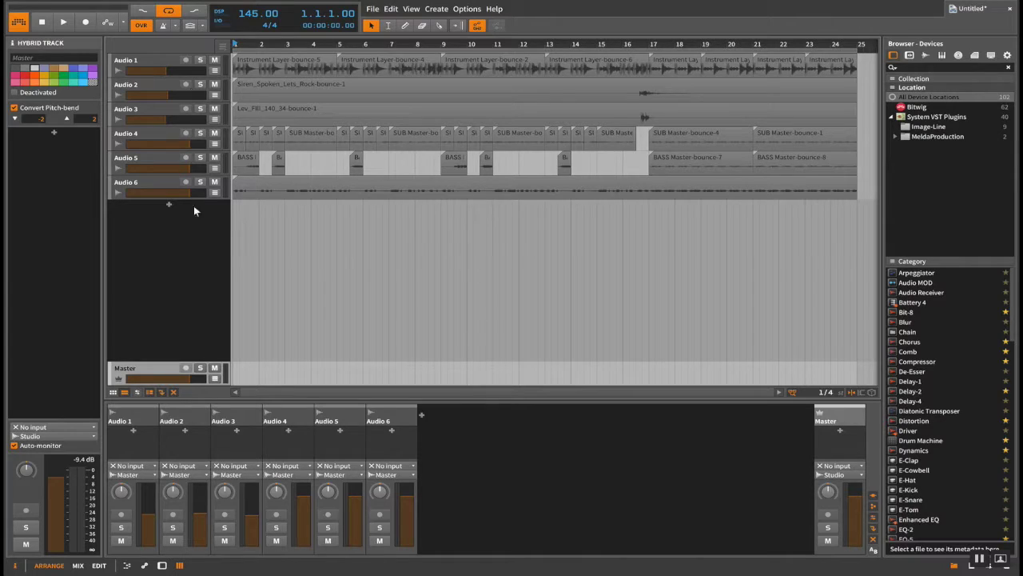
left_click(152, 182)
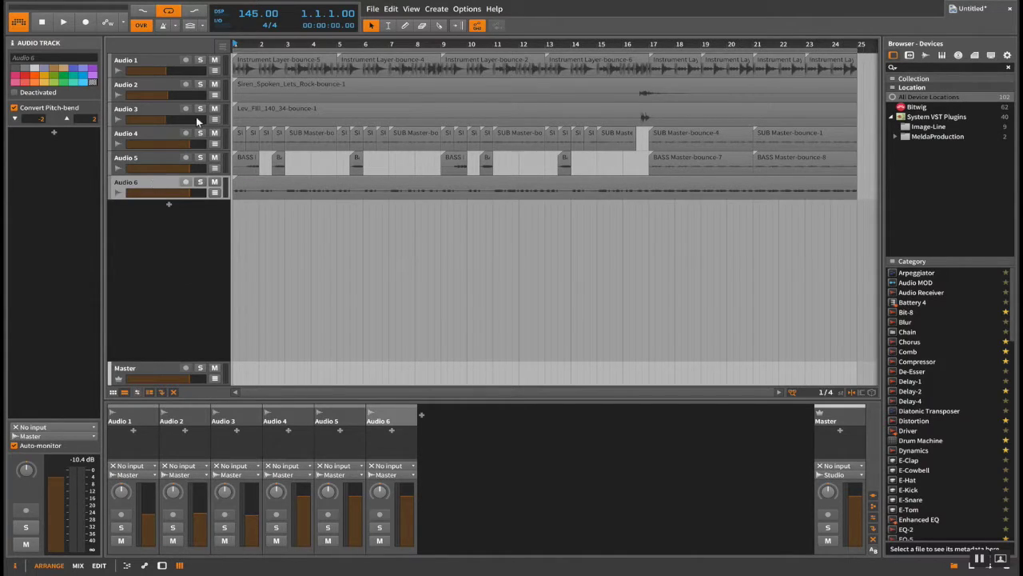
- Rename the Audio 1 track as DRUMS and color it red
left_click(138, 61)
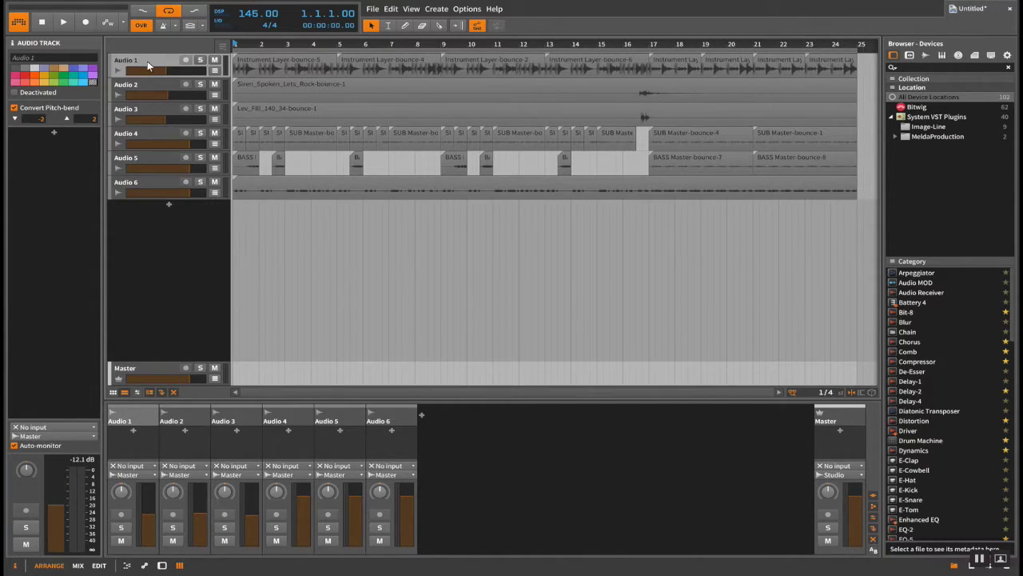
double_click(147, 60)
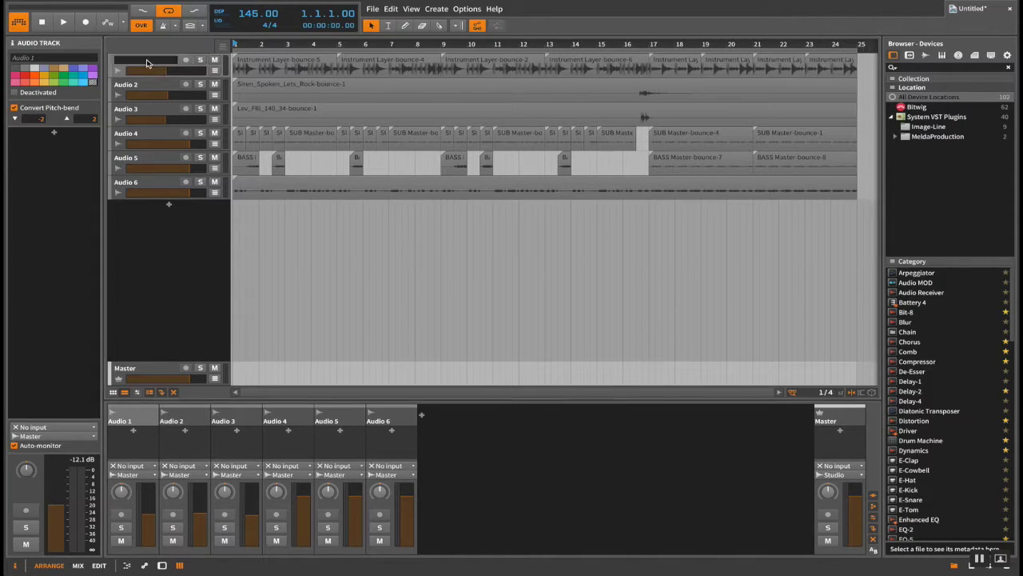
type("DRUMS")
key("Return")
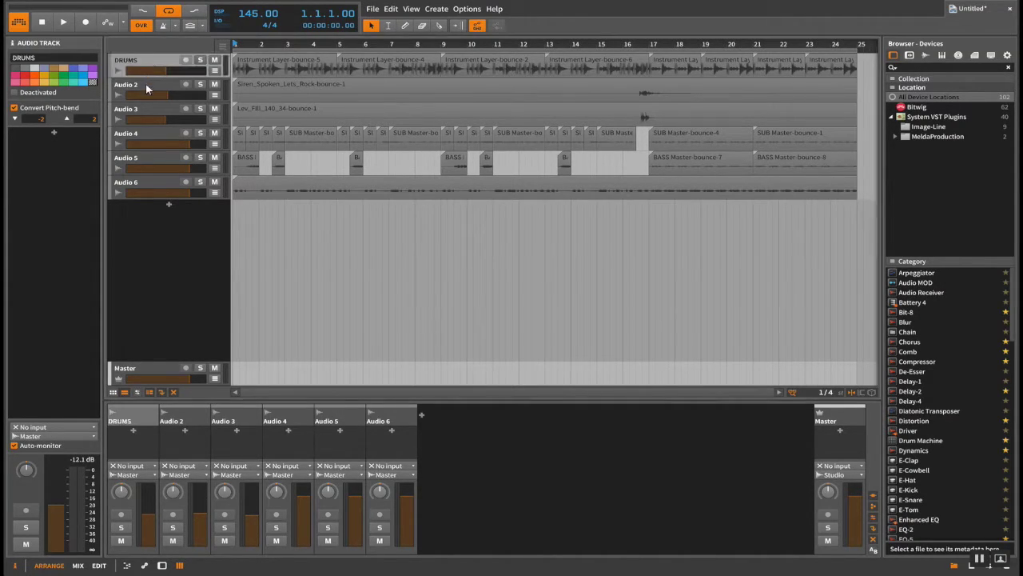
left_click(138, 84)
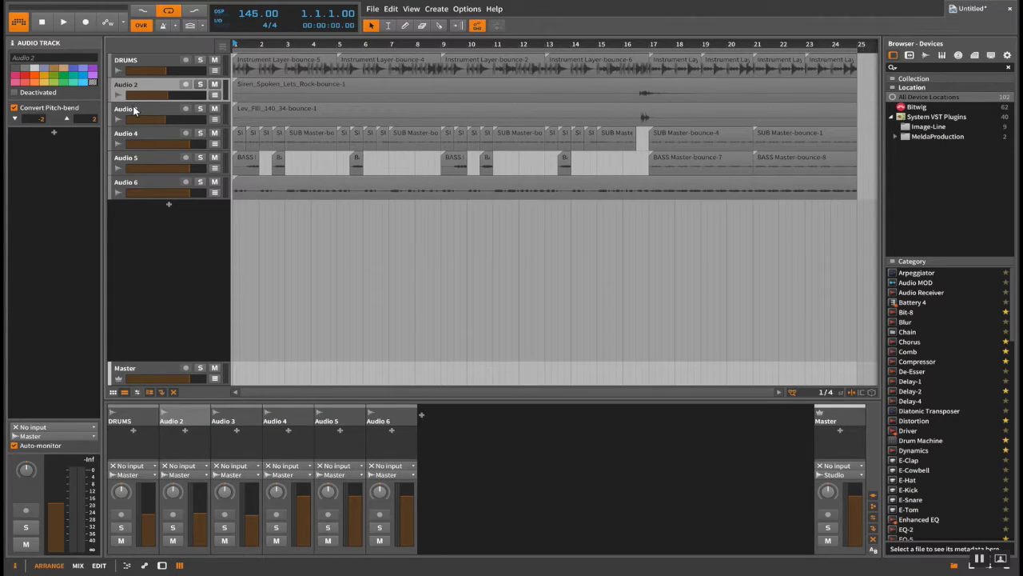
left_click(134, 109, "ctrl")
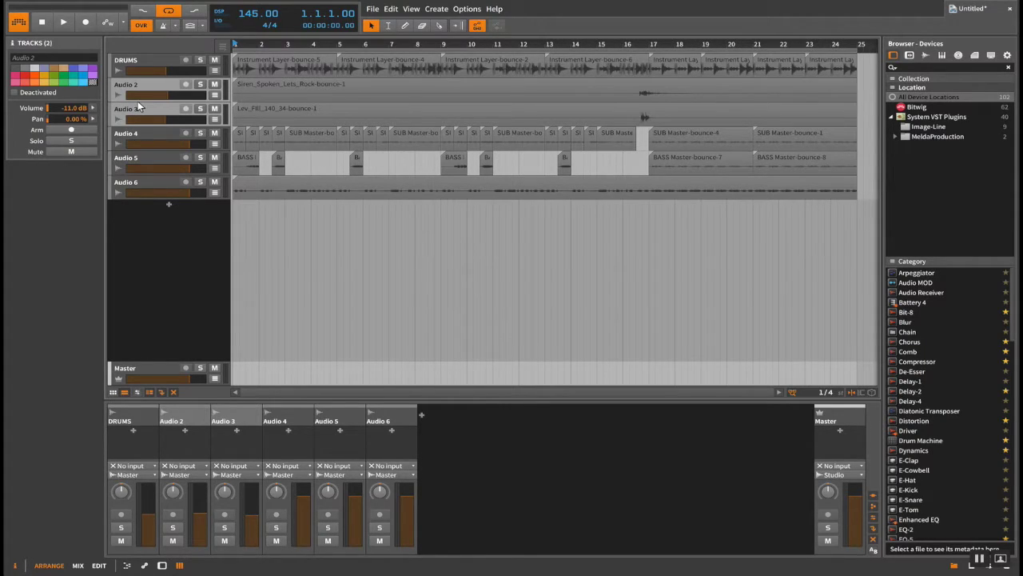
left_click(124, 64)
left_click(22, 77)
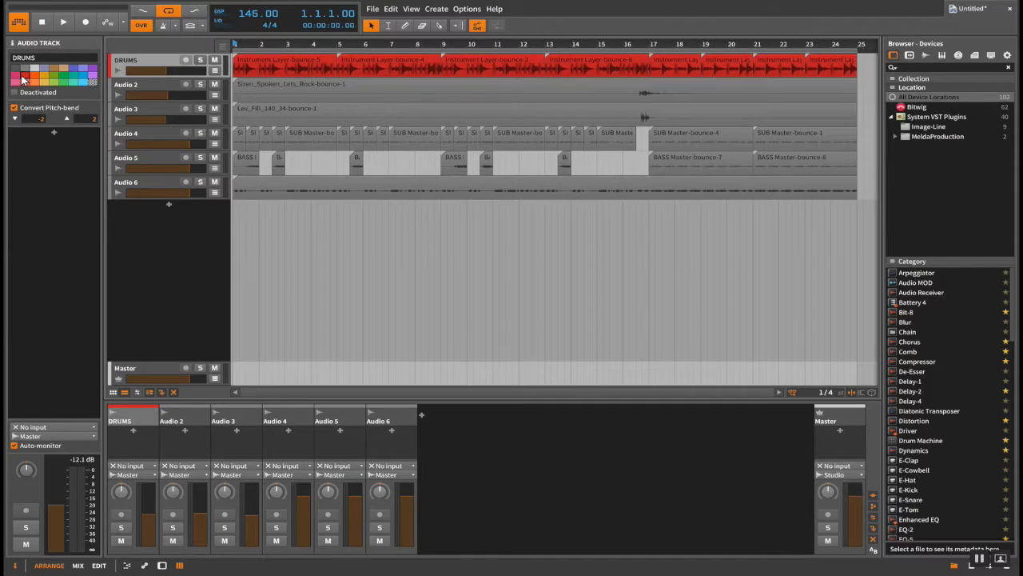
- Color the Audio 2 and Audio 3 tracks dark gray together
left_click(130, 88)
left_click(125, 109, "shift")
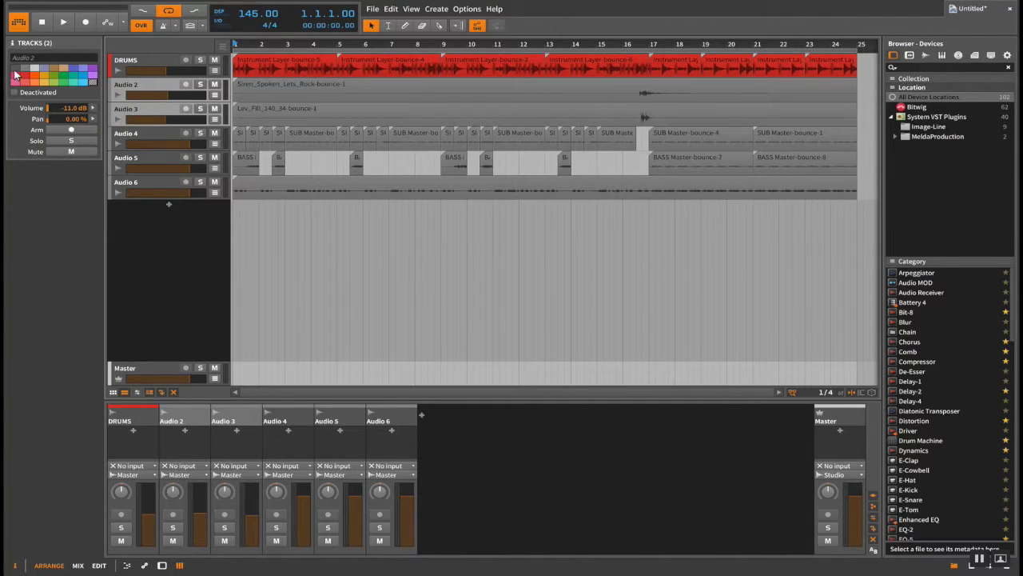
left_click(19, 73)
left_click(125, 136)
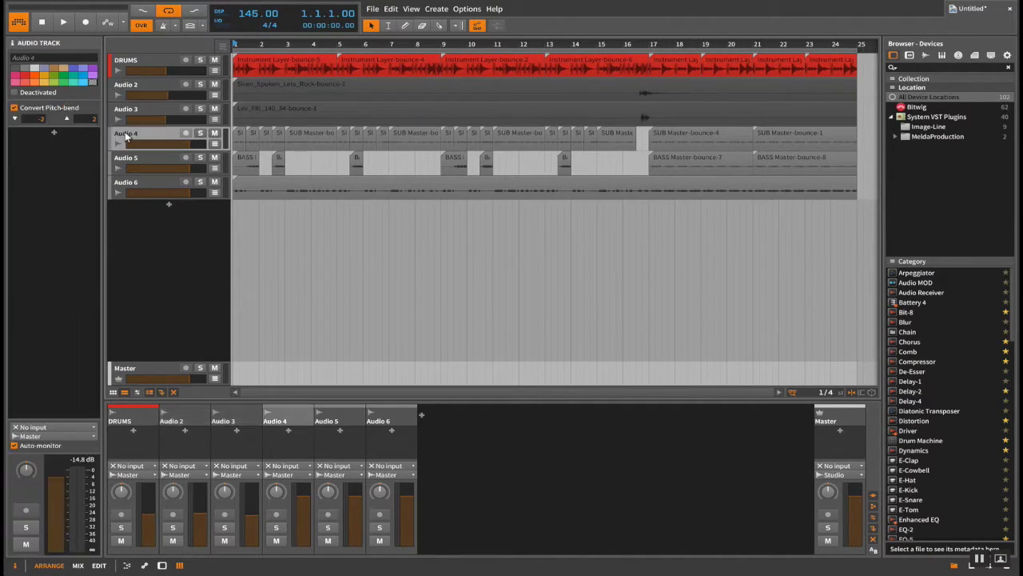
left_click(125, 116)
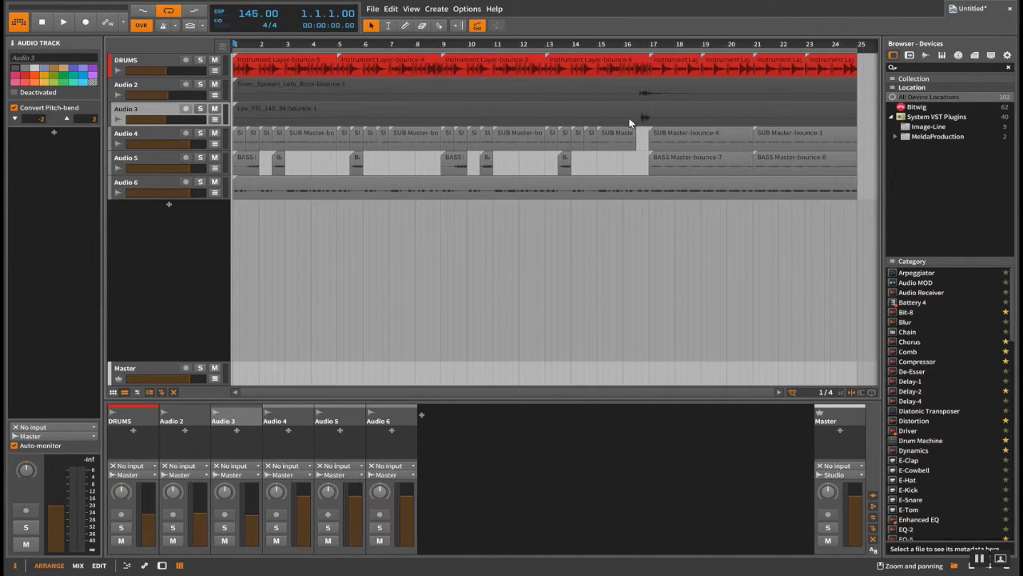
- Color the Audio 4 track light gray and rename it as SUB
left_click(121, 136)
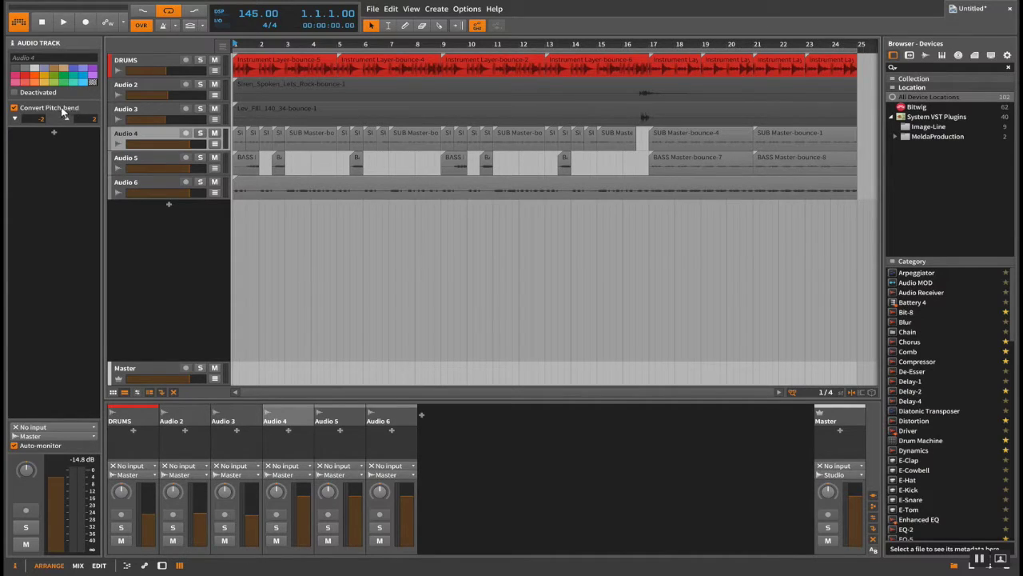
left_click(35, 69)
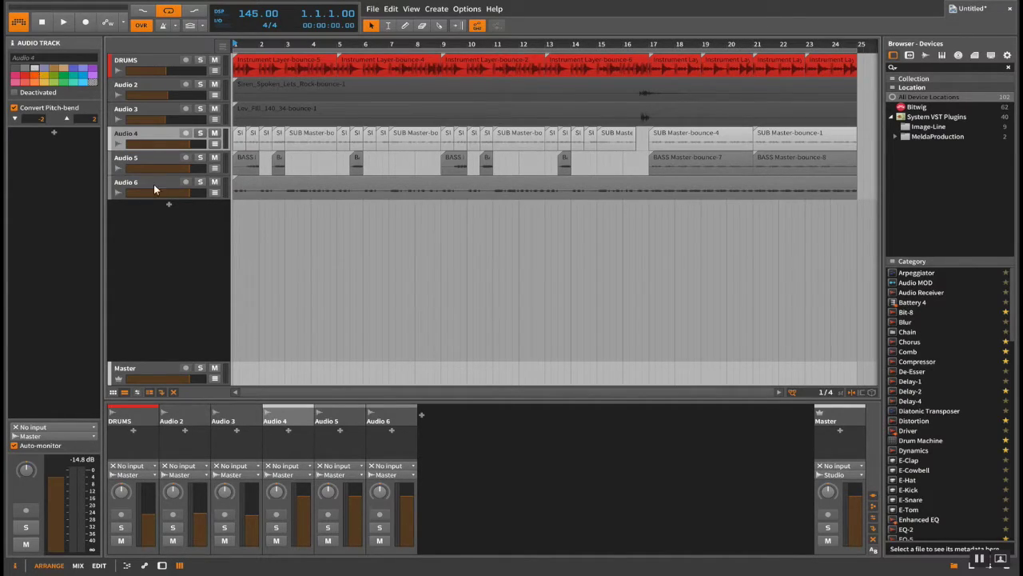
key("ctrl+r")
type("SUB")
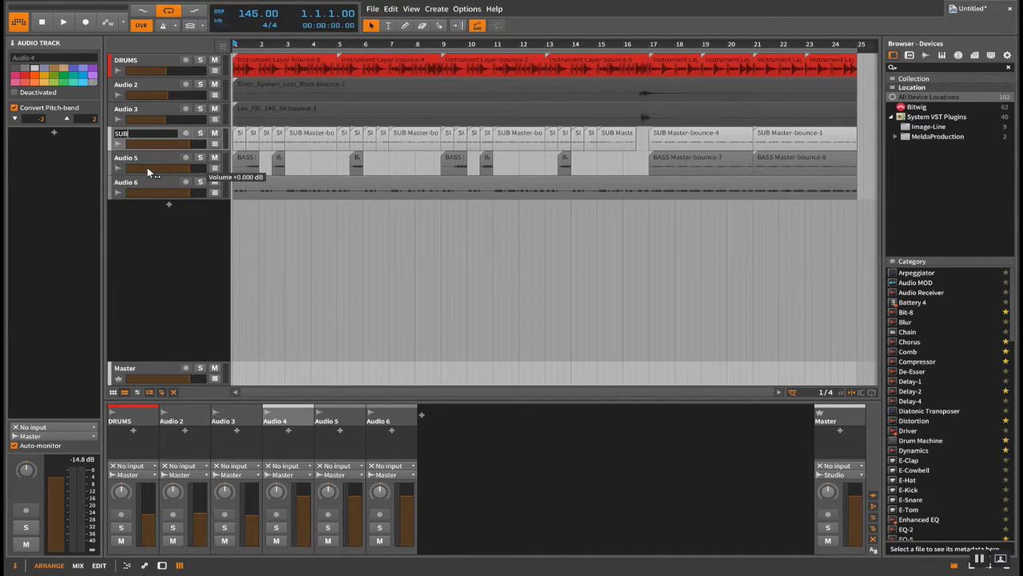
key("Return")
- Rename the Audio 5 track as BASS
left_click(136, 158)
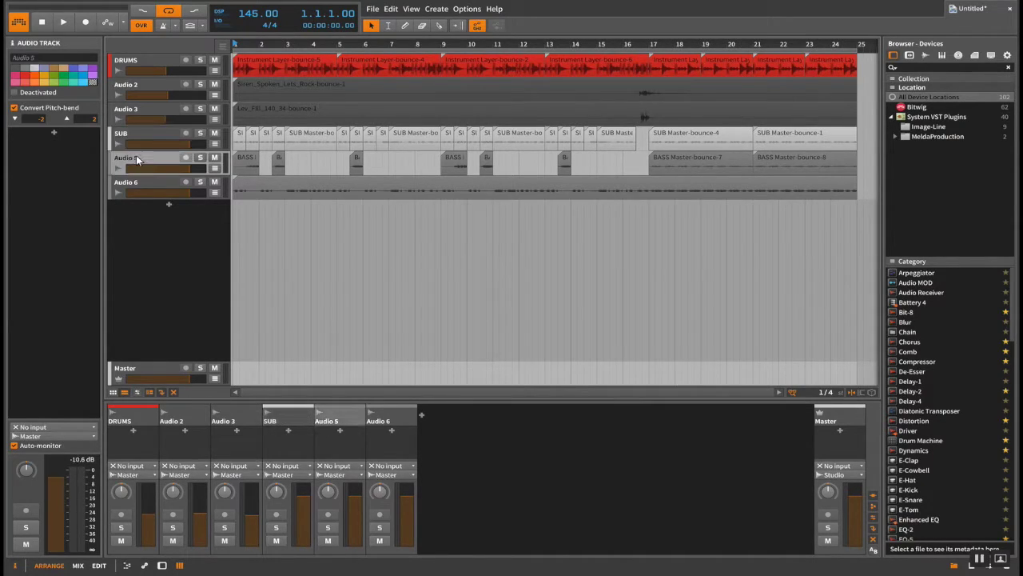
left_click(60, 58)
type("BASS")
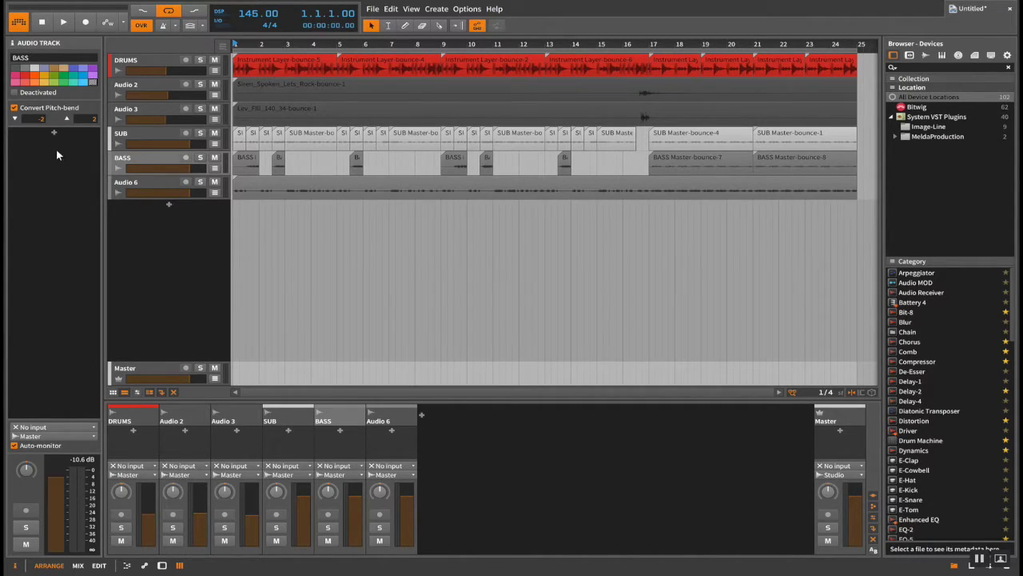
left_click(131, 133)
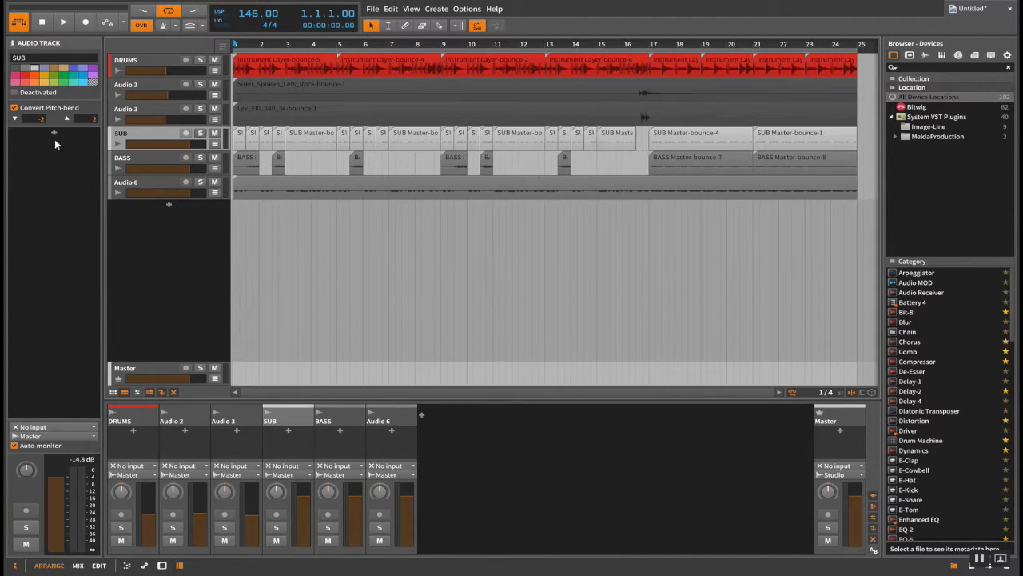
left_click(124, 160)
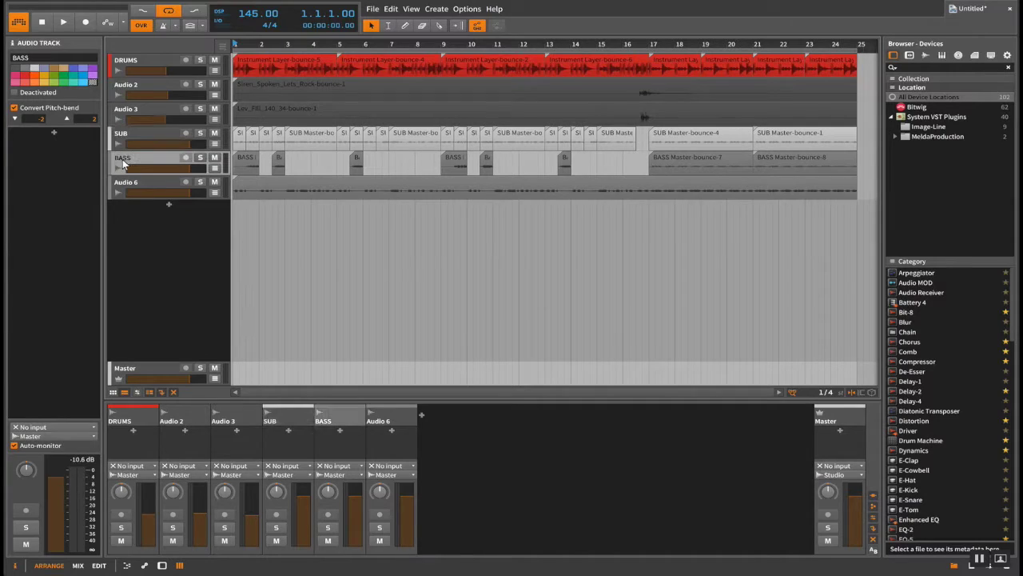
double_click(60, 173)
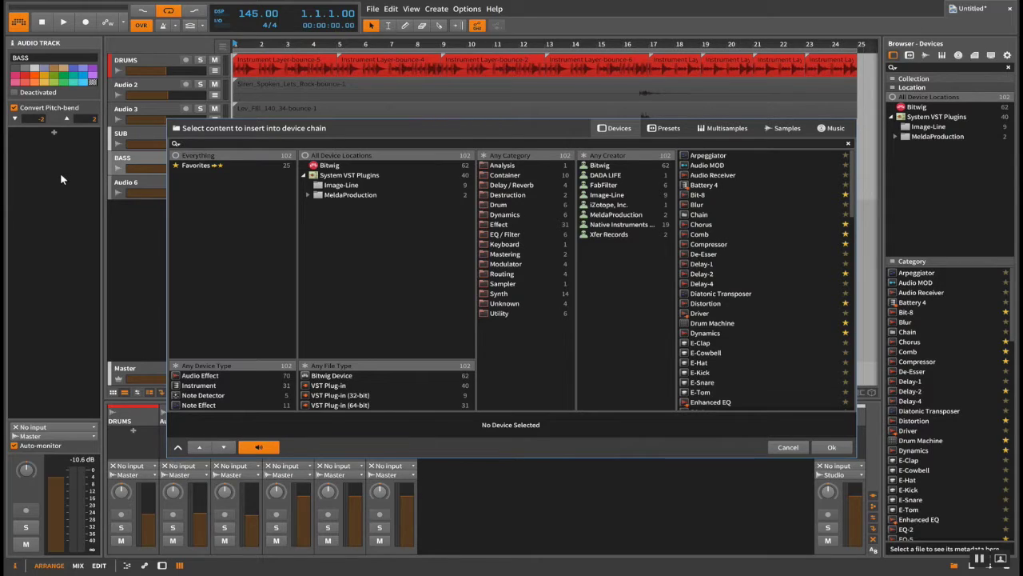
type("rev")
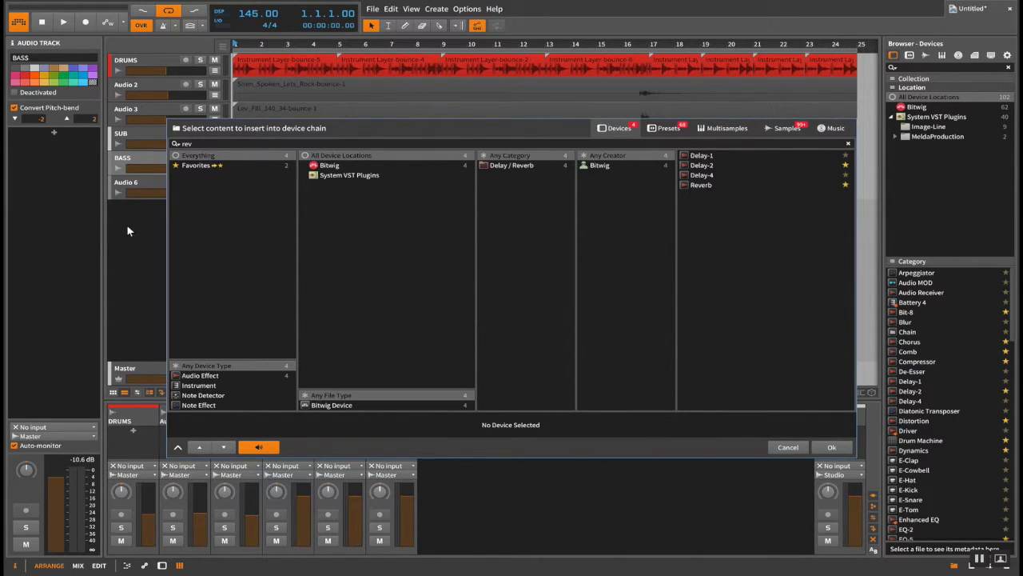
key("BackSpace")
key("BackSpace")
key("BackSpace")
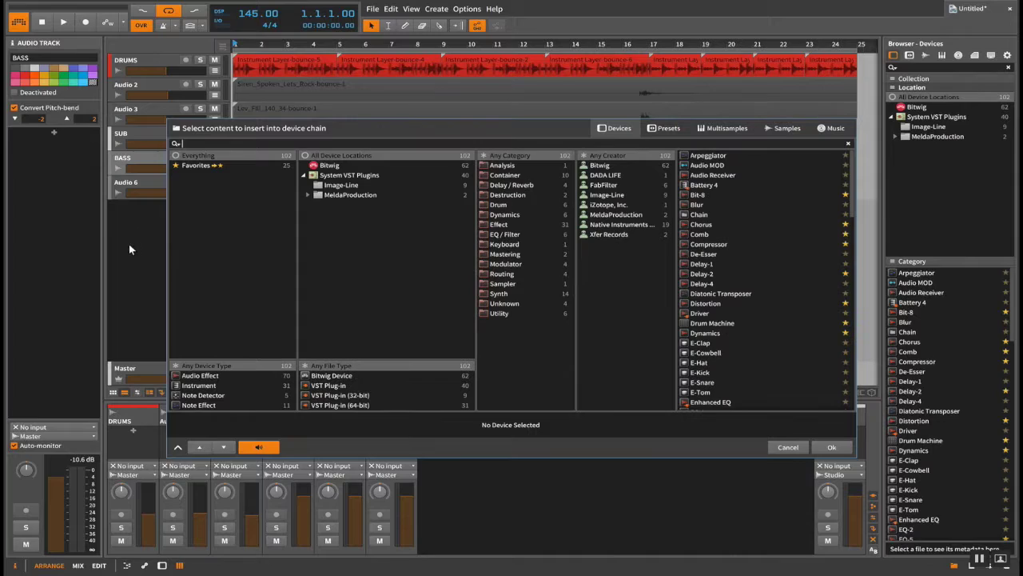
key("Escape")
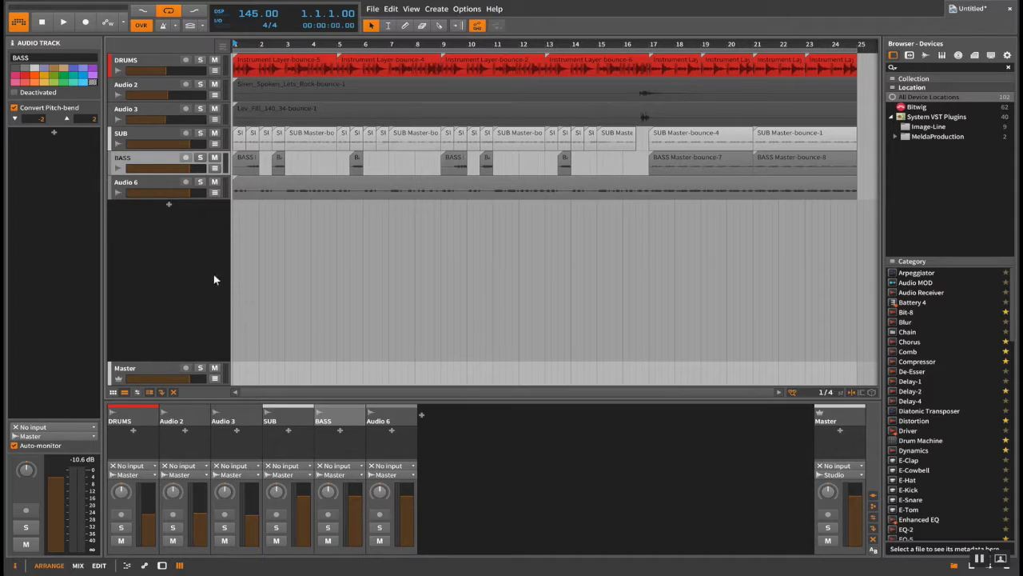
- Create an effect track in the project
left_click(164, 184)
left_click(128, 157)
double_click(159, 333)
key("Escape")
right_click(157, 333)
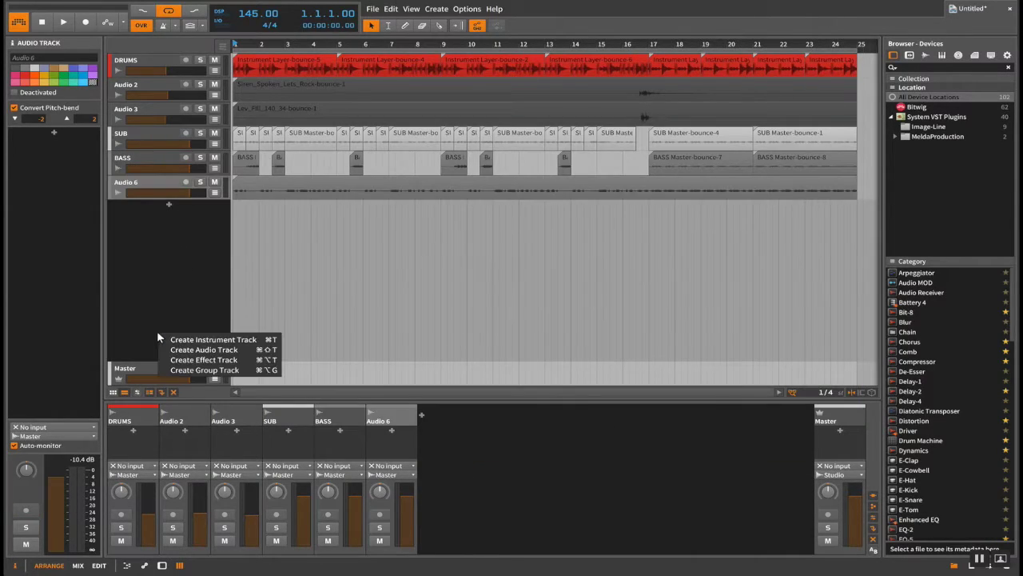
left_click(201, 360)
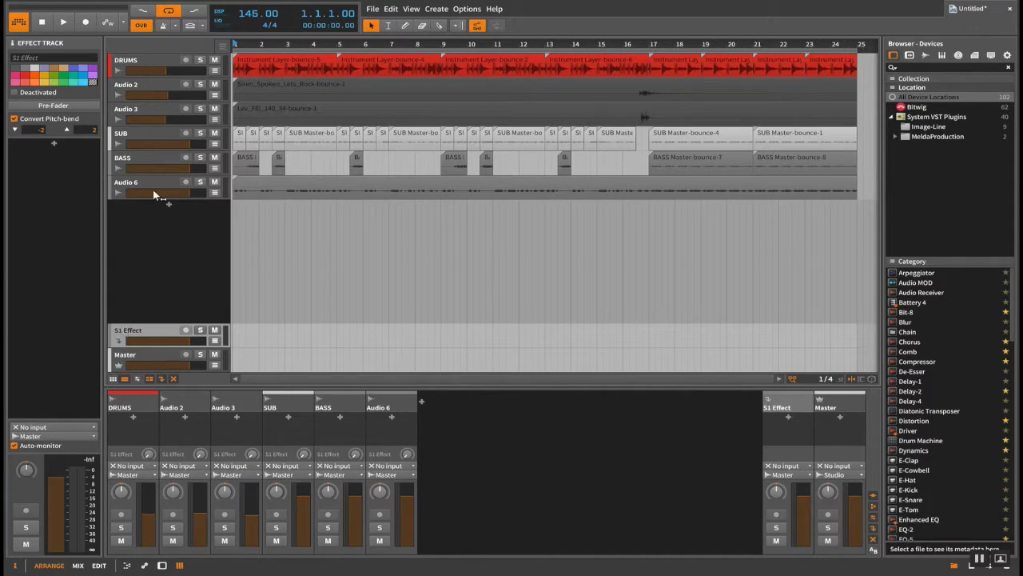
- Raise the BASS track's send to the effect track and lower the effect track's volume to about -14.4 dB
left_click(132, 160)
left_click_drag(91, 407, 116, 314)
left_click(130, 332)
left_click_drag(161, 340, 145, 340)
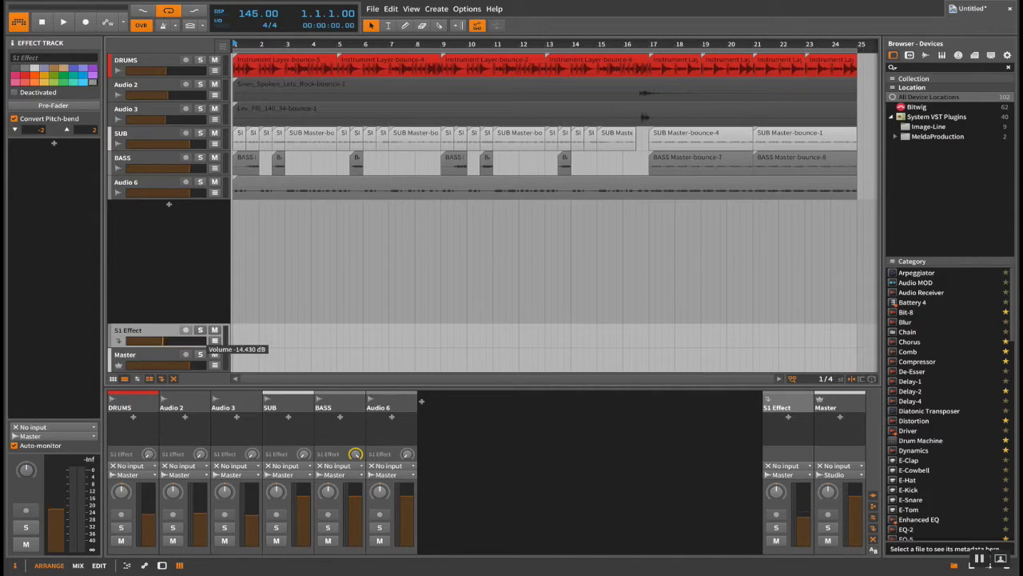
- Insert an EQ-5 followed by a Reverb device on the effect track
left_click(54, 181)
type("eq")
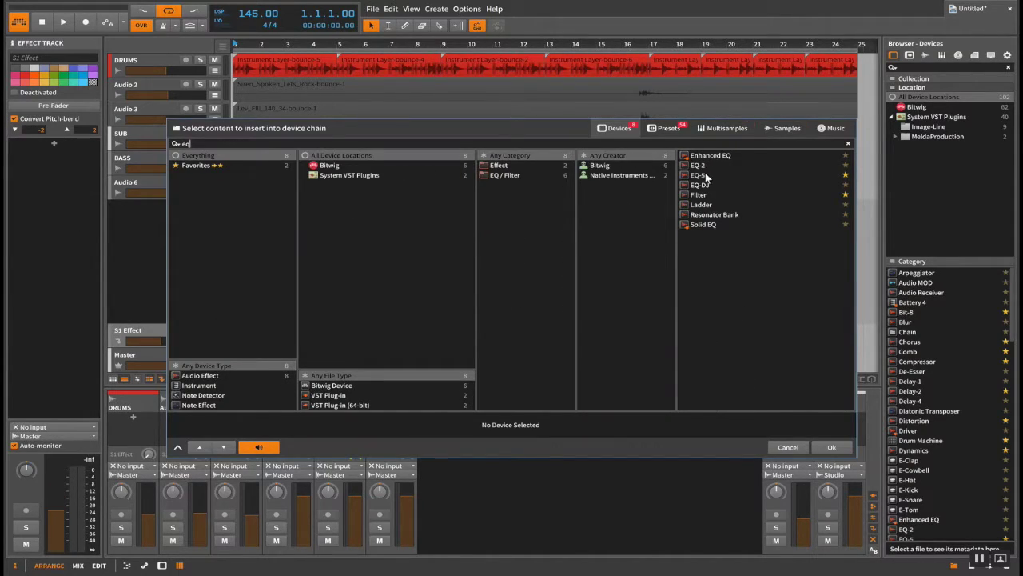
double_click(700, 174)
left_click(43, 215)
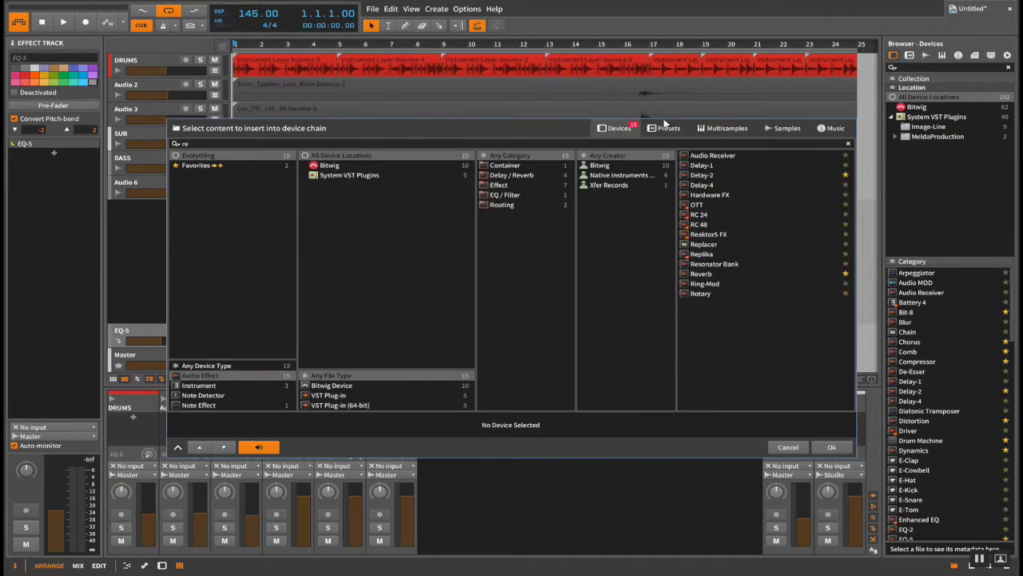
type("rev")
double_click(701, 185)
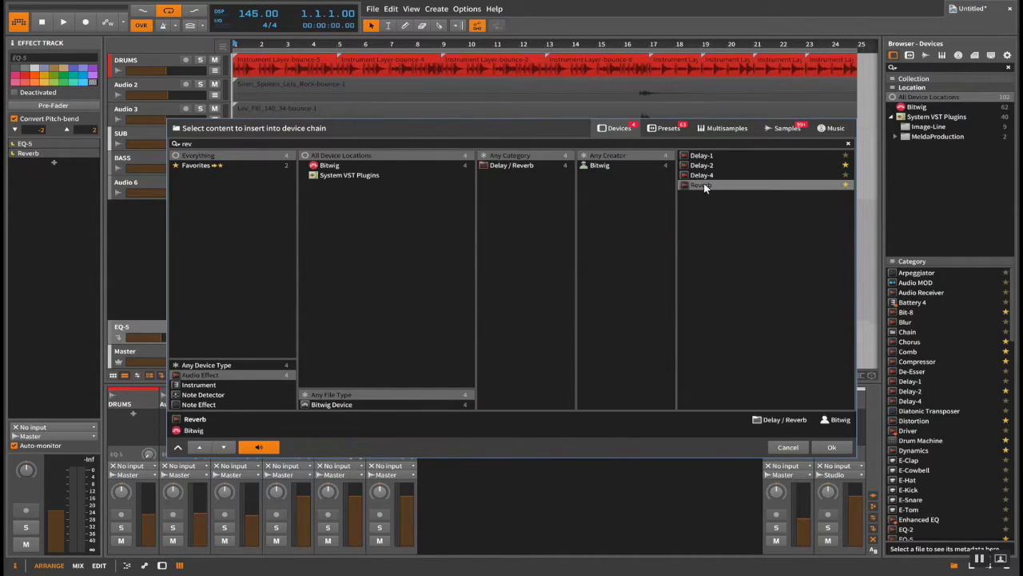
- Solo the BASS track and adjust the effect track's volume during playback
left_click(200, 157)
key("space")
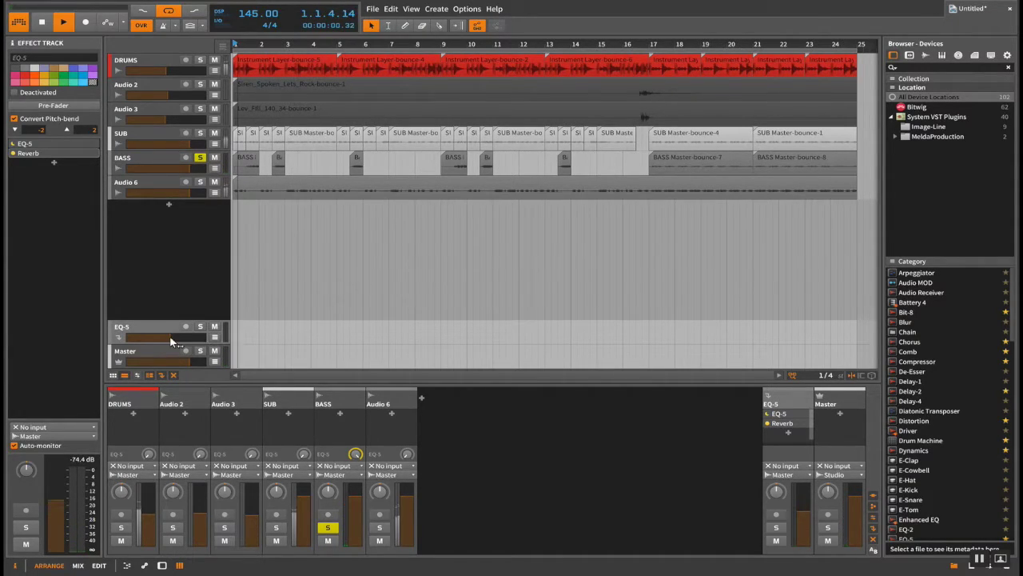
left_click_drag(170, 343, 181, 342)
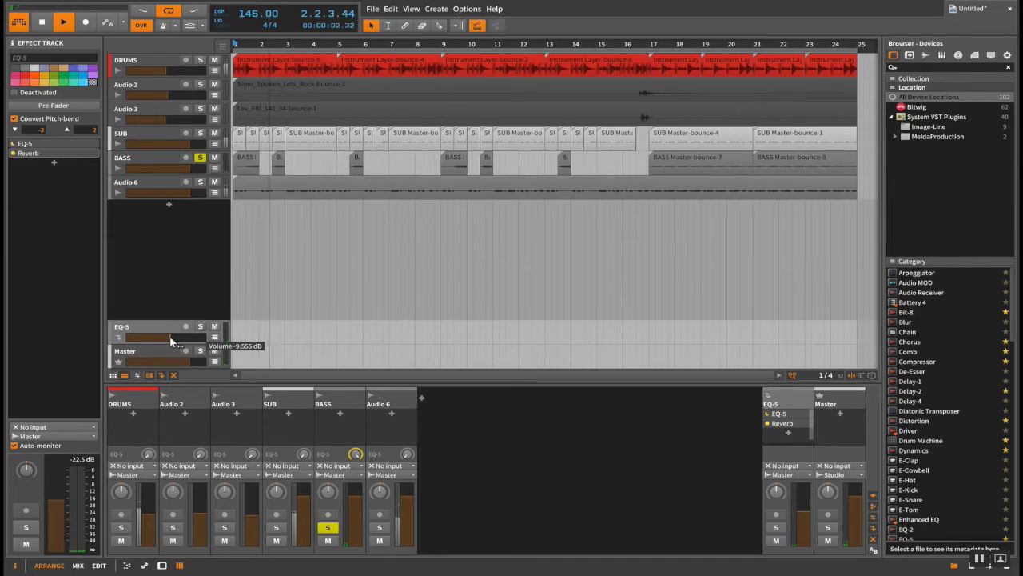
left_click_drag(180, 336, 160, 331)
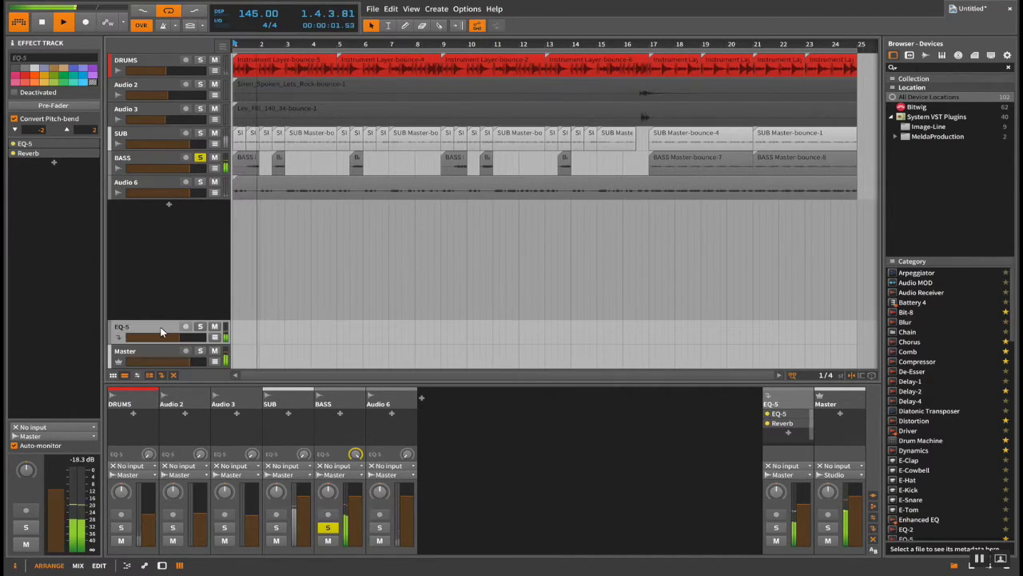
- Show the effect track's devices and rebalance the reverb against the bass, with the BASS volume at 0 dB and a lower effect volume
key("d")
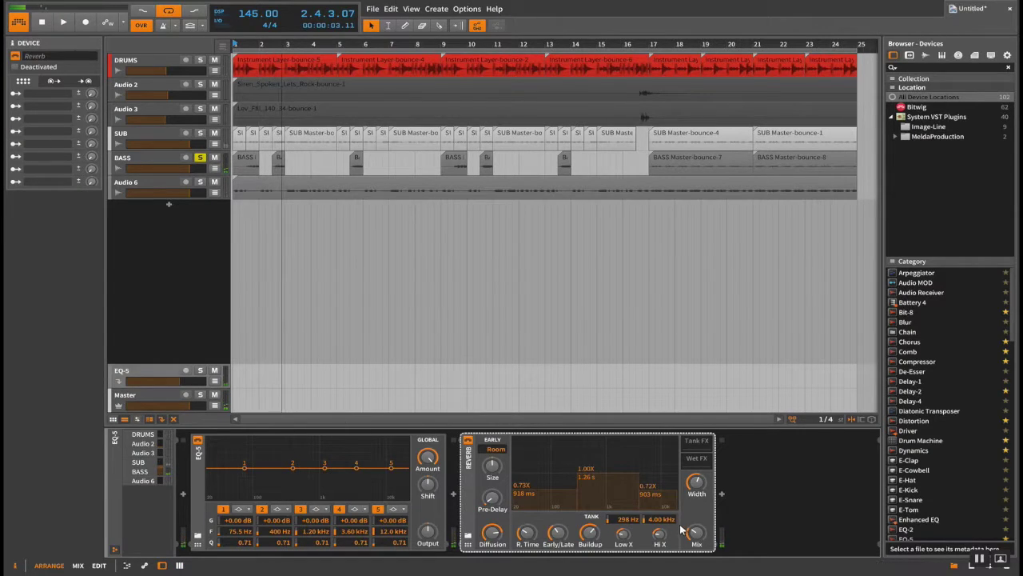
key("space")
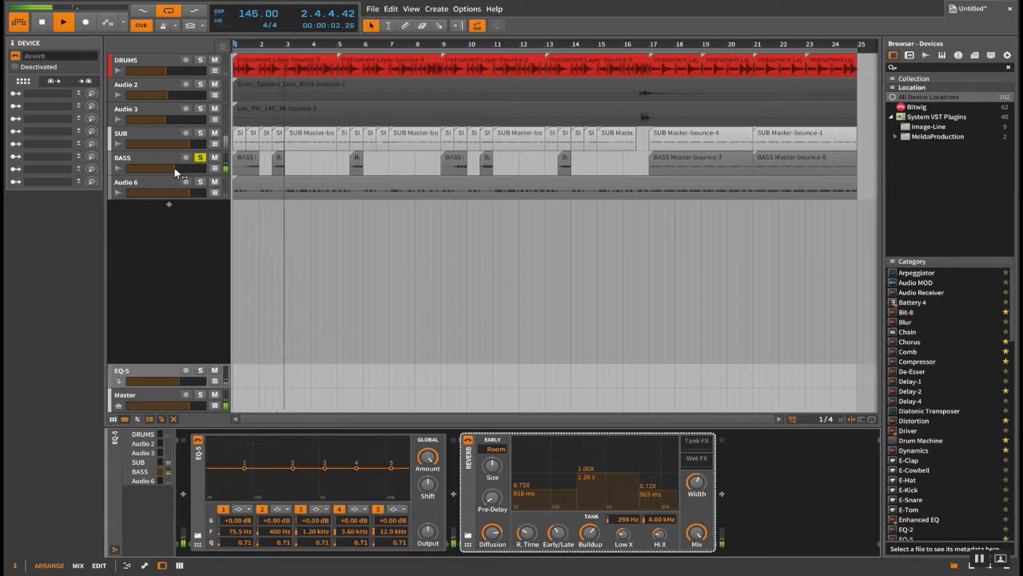
mouse_move(170, 167)
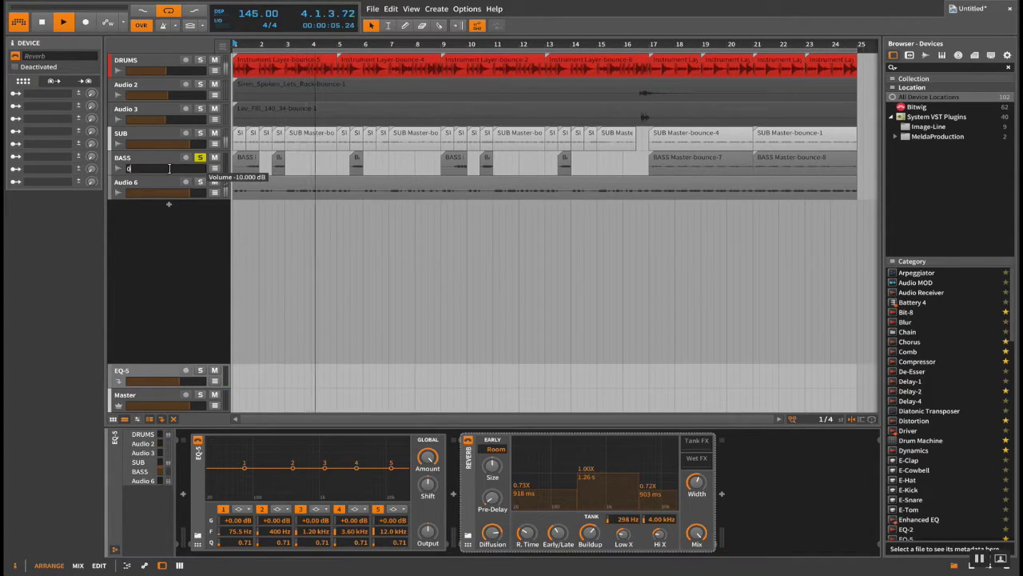
key("space")
left_click_drag(172, 381, 166, 383)
- Change band 1 of the effect track's EQ-5 to highpass24 at 250 Hz and audition it
left_click(238, 509)
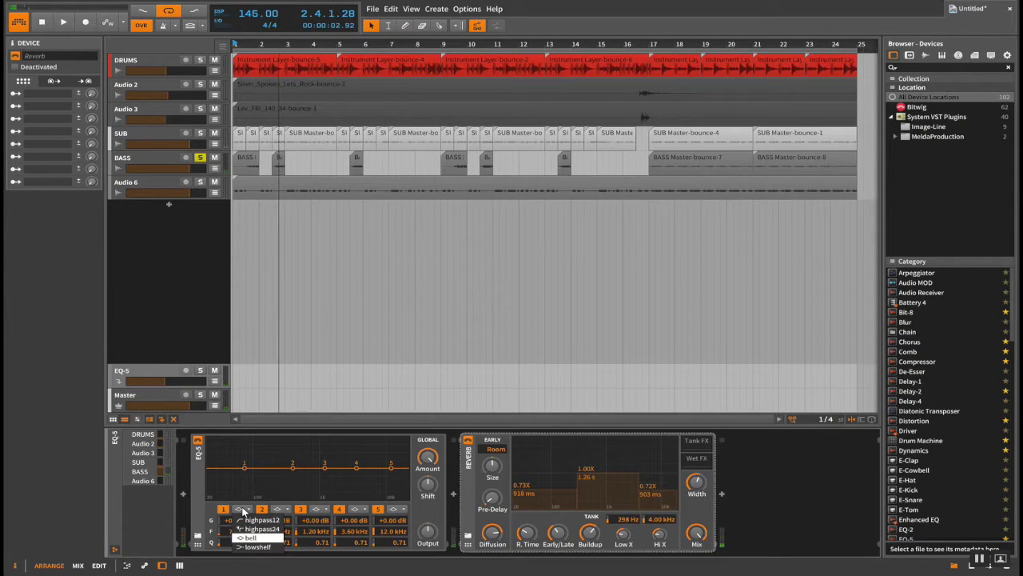
left_click(250, 530)
key("2")
key("5")
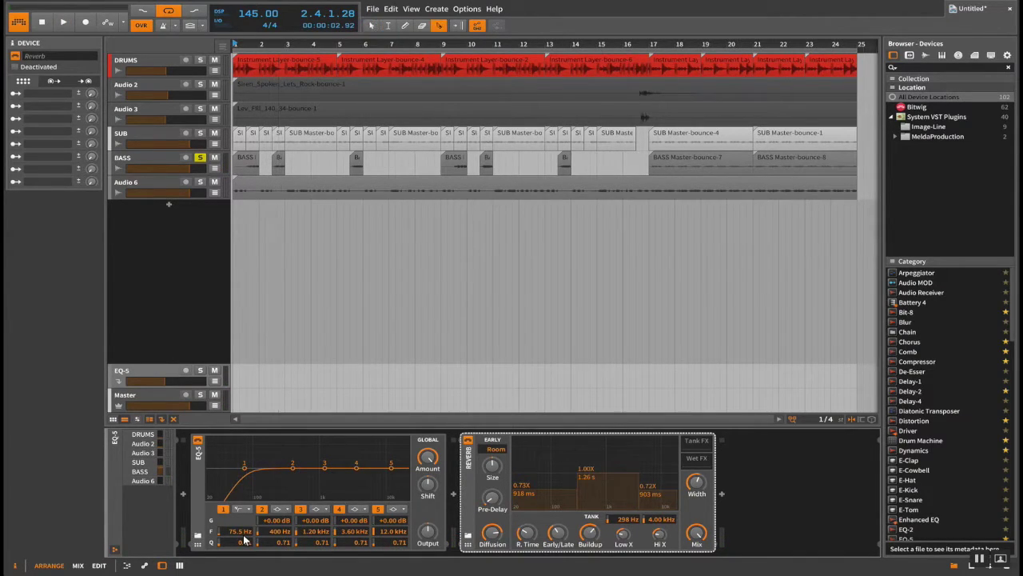
double_click(245, 532)
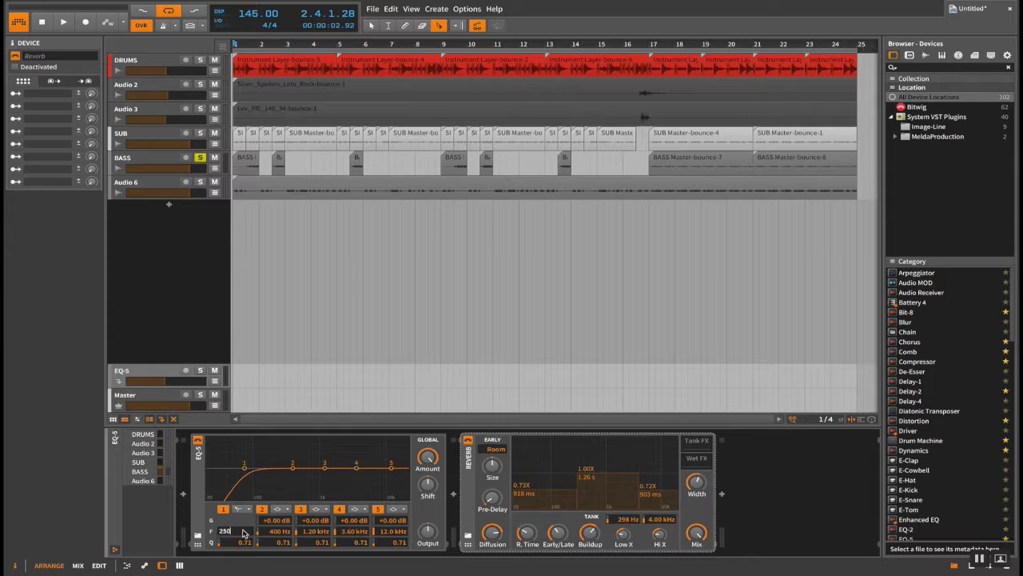
key("Return")
key("space")
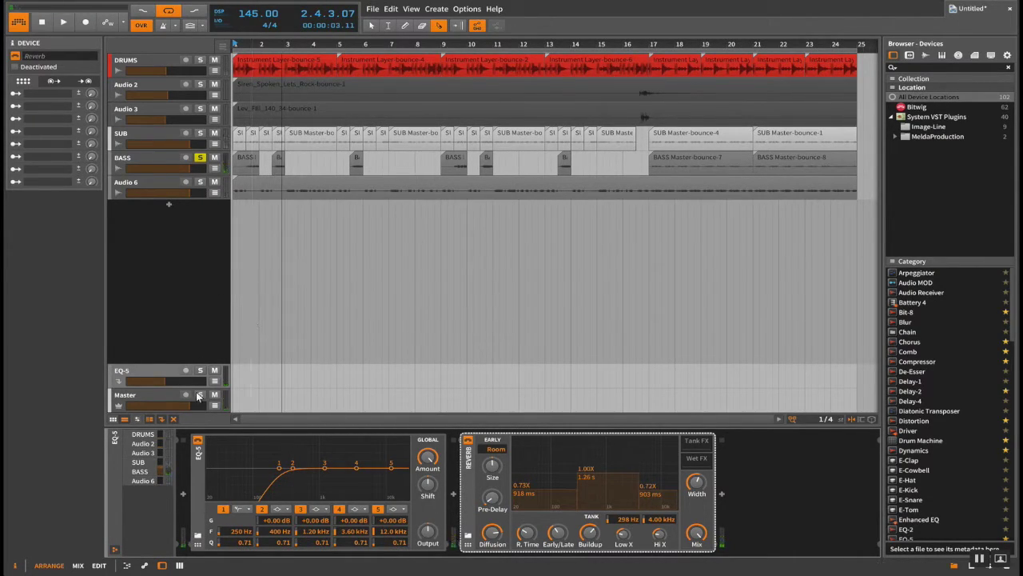
- Delete the effect track holding the EQ-5 and Reverb, and turn off solo on the BASS track
left_click(154, 368)
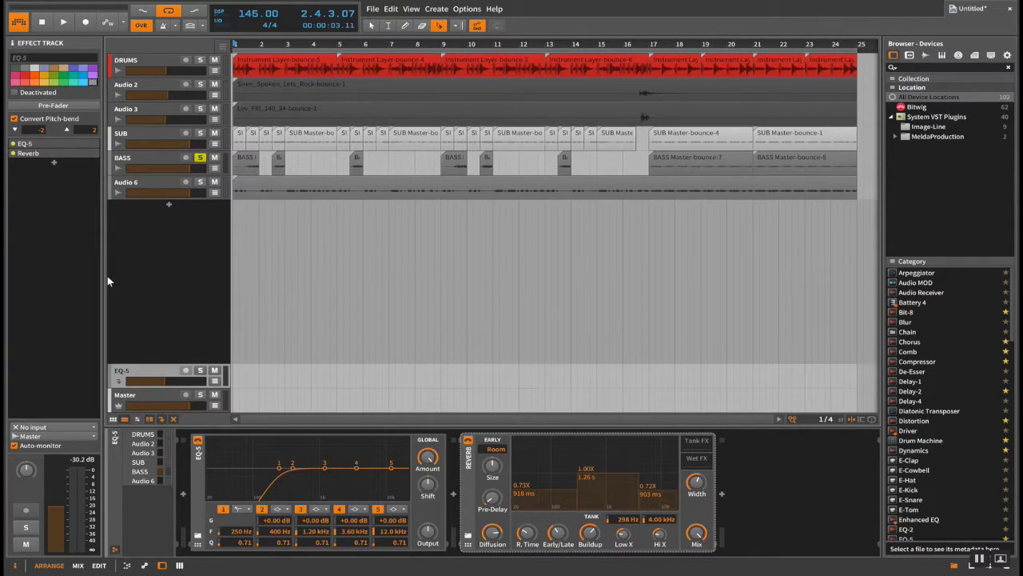
left_click(136, 156)
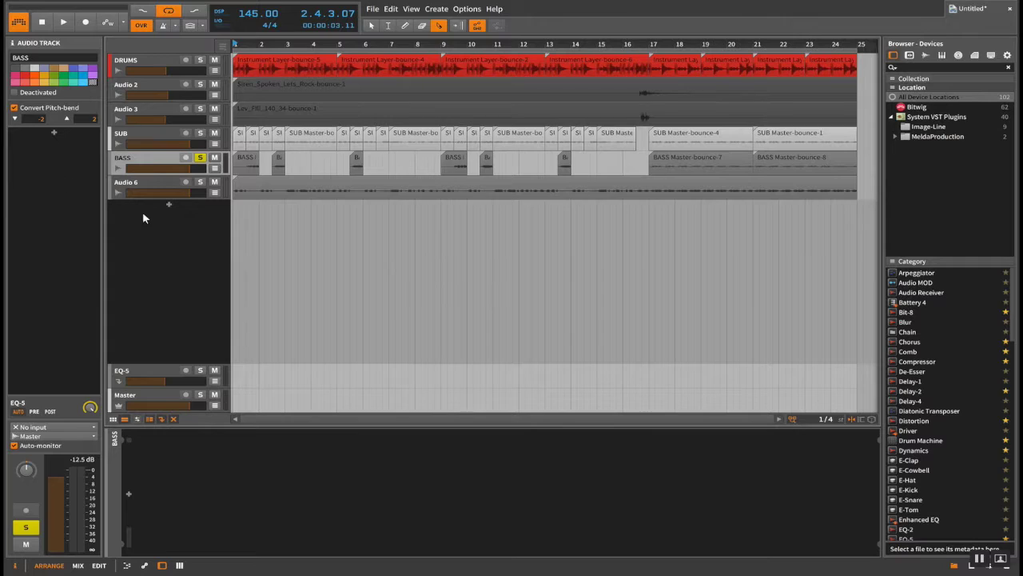
left_click(140, 374)
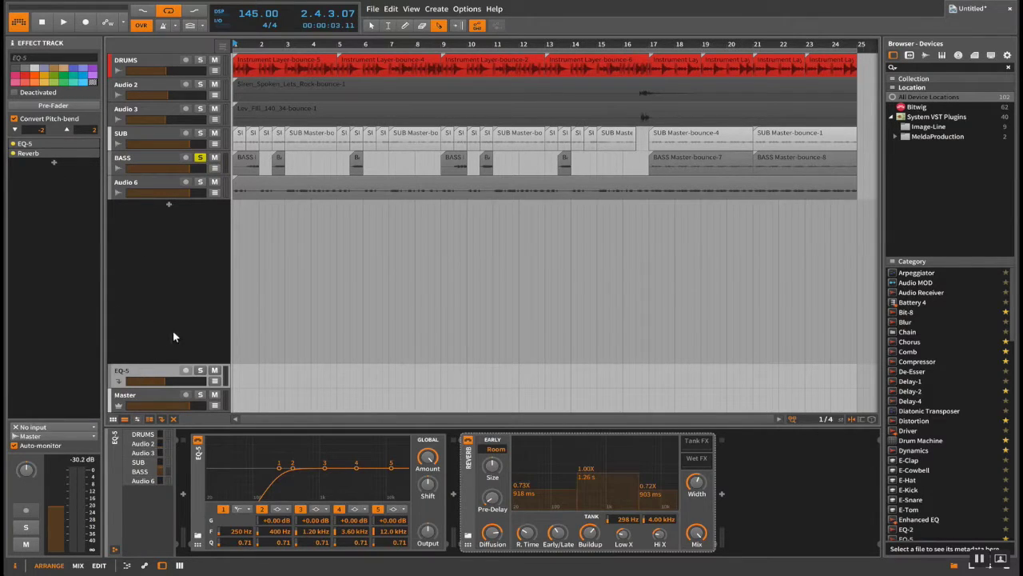
key("Delete")
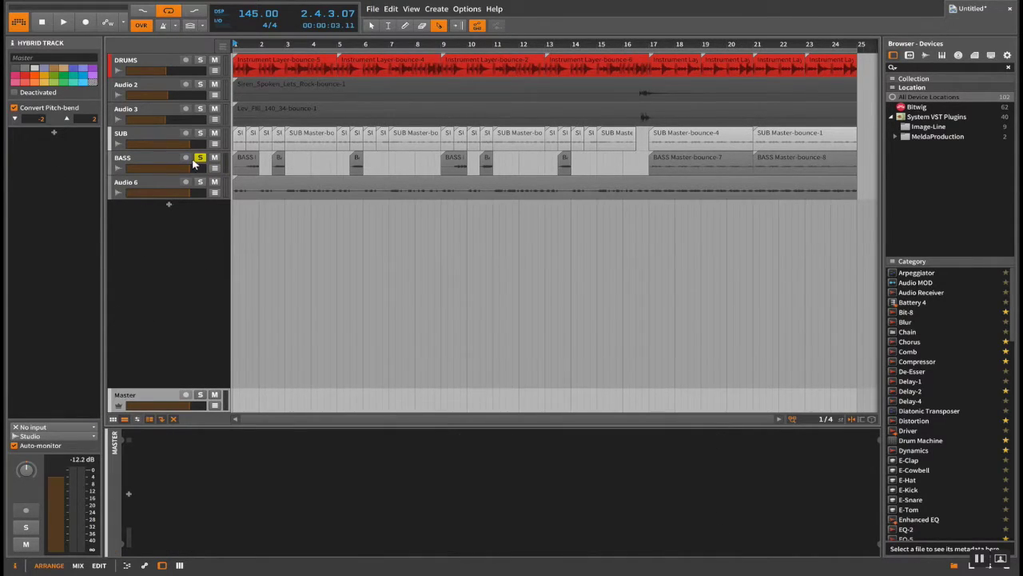
left_click(199, 159)
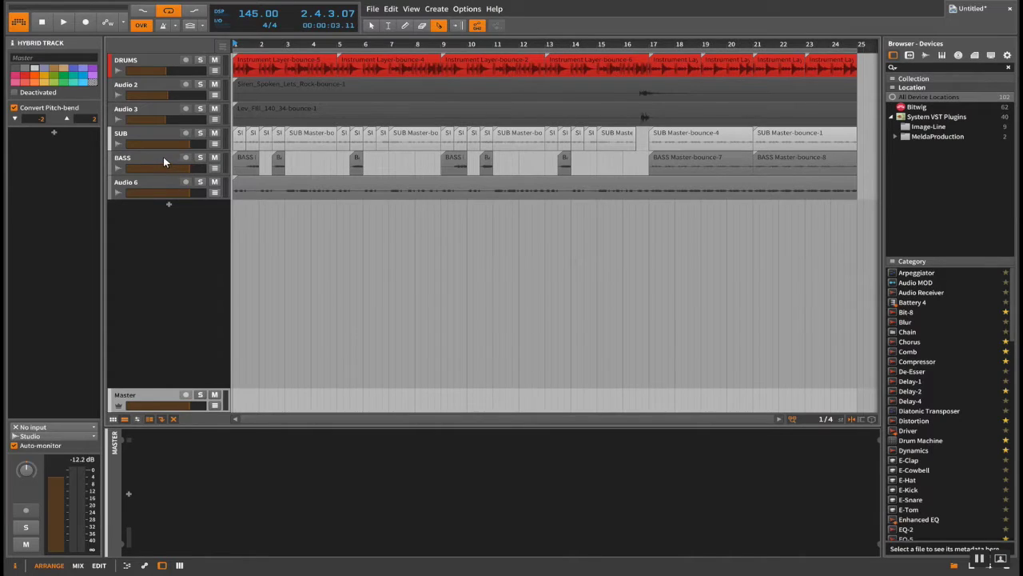
- Solo the Audio 6 track and play it back
left_click(163, 162)
left_click(156, 188)
left_click(200, 183)
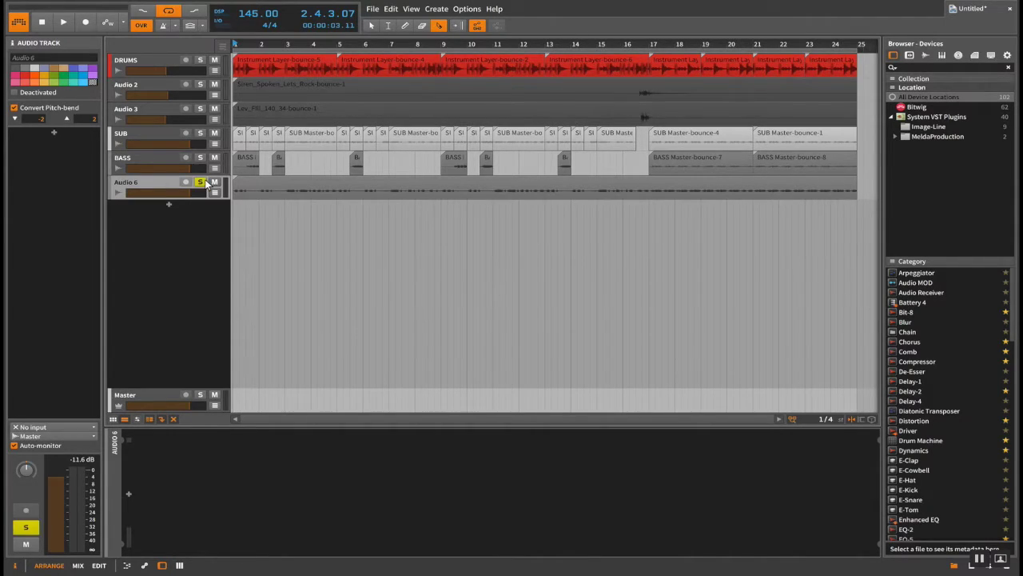
key("space")
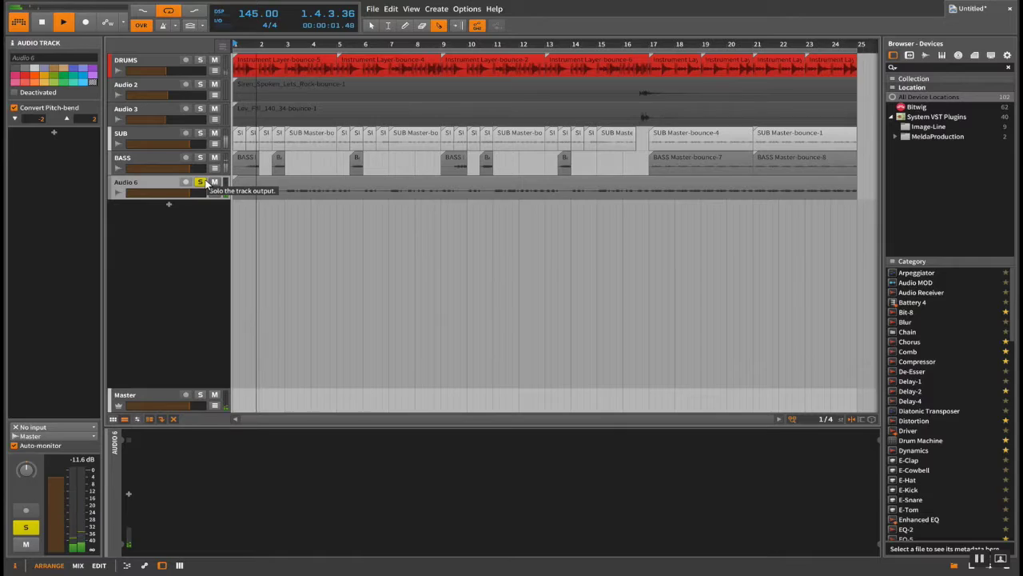
key("space")
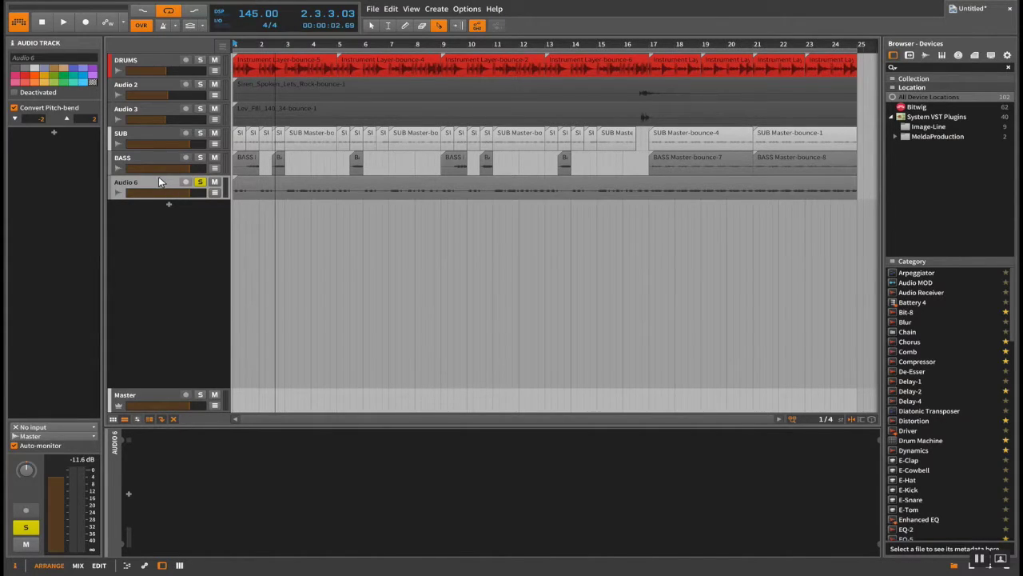
- Insert FabFilter Pro-Q 2 on the Audio 6 track and view its spectrum during playback
double_click(64, 198)
type("q")
double_click(669, 138)
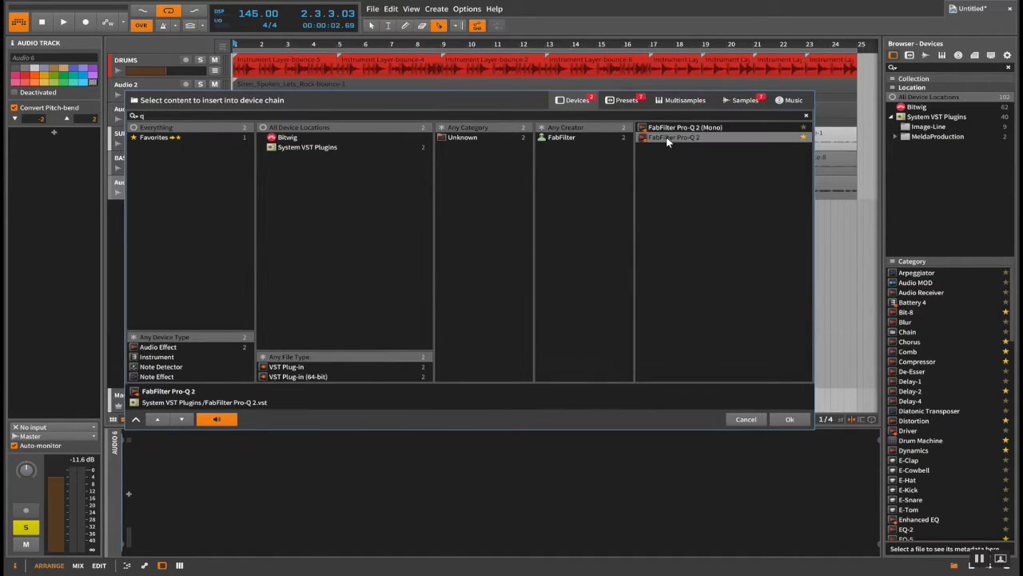
key("space")
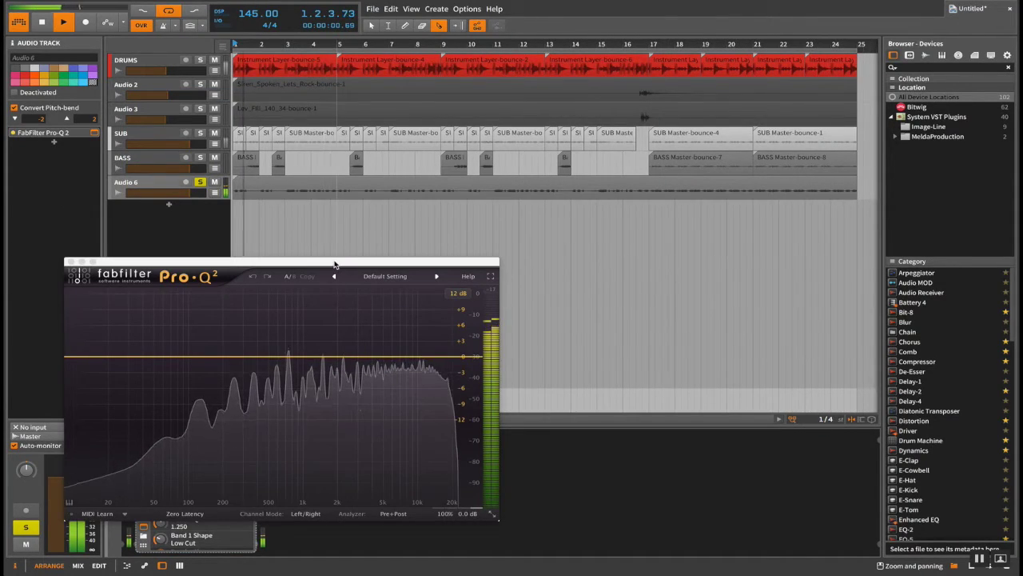
left_click_drag(336, 263, 522, 198)
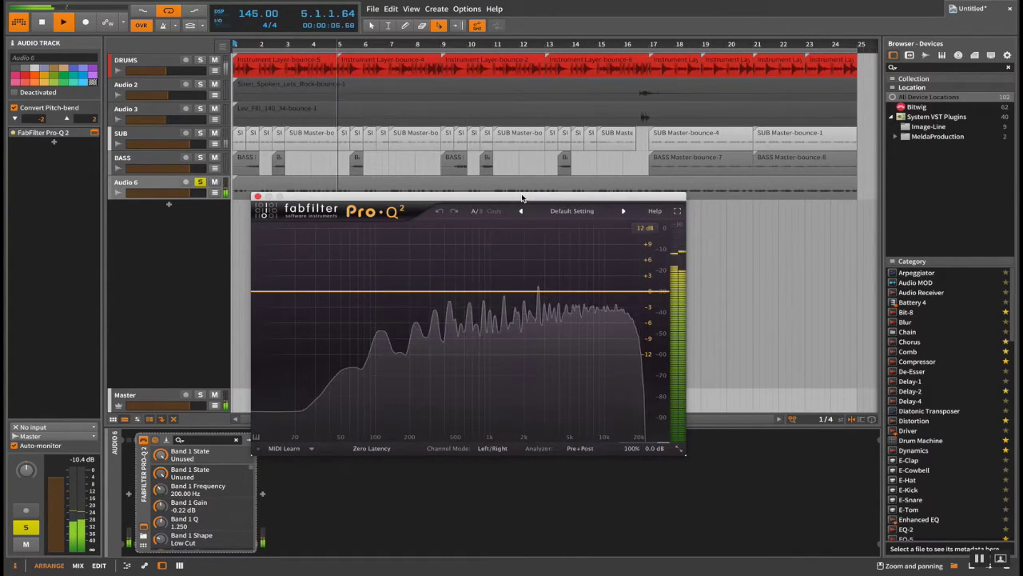
key("space")
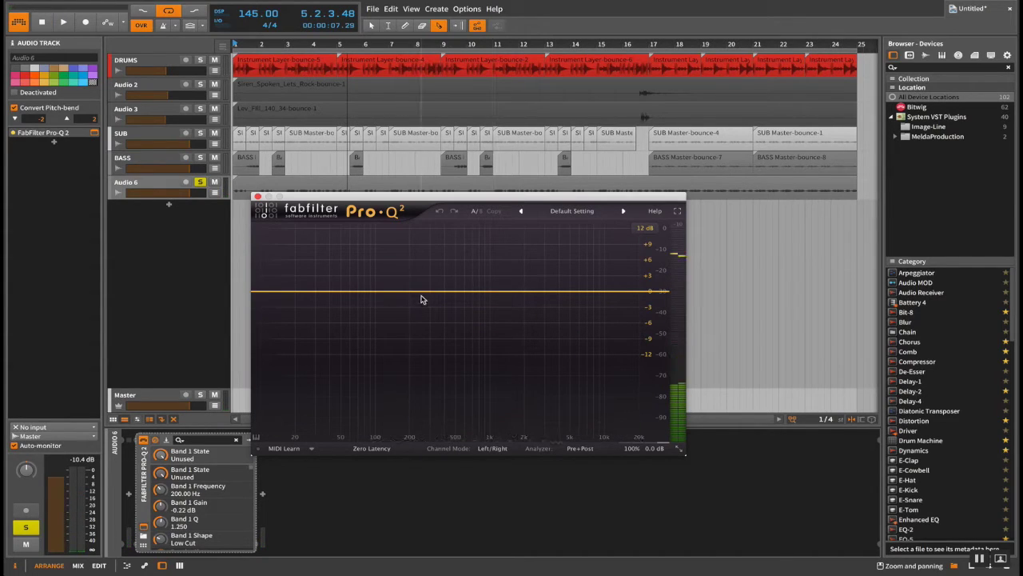
- Add two bell bands in Pro-Q 2, one at about 274 Hz and one at about 100 Hz
left_click(425, 293)
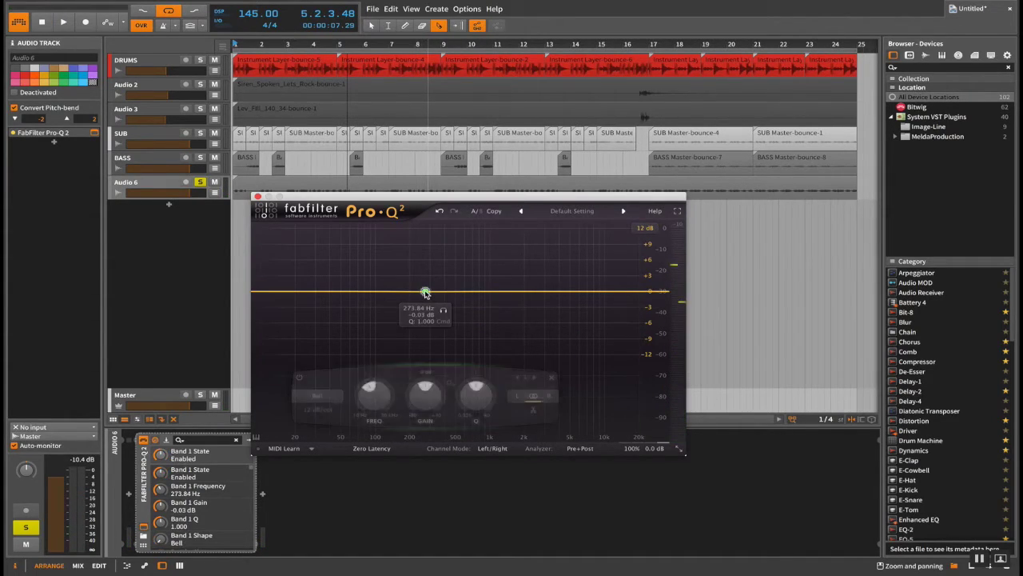
left_click(372, 292)
key("space")
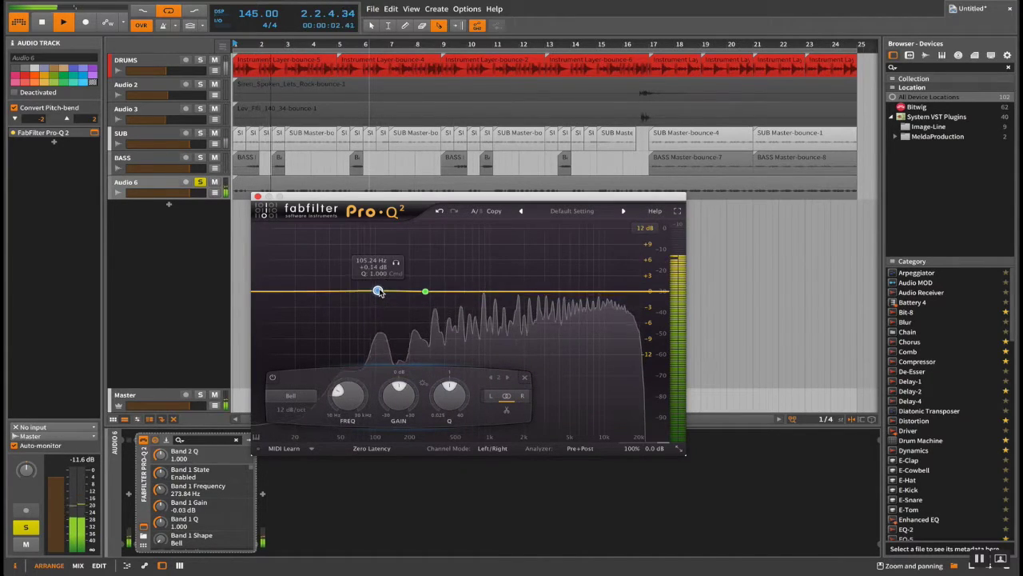
left_click_drag(372, 292, 376, 293)
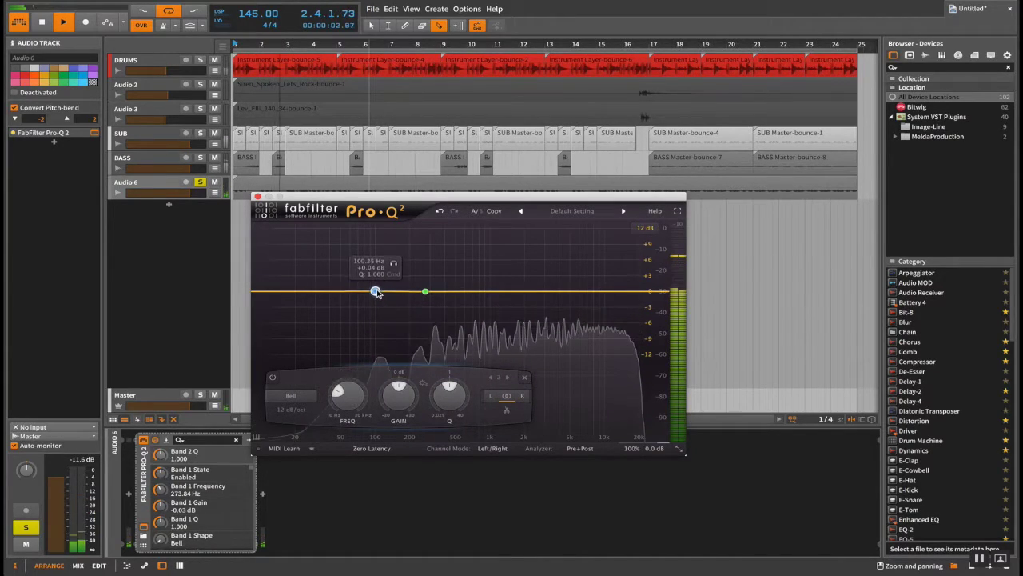
- Cut the higher bell band by about 2.8 dB at about 242 Hz with a Q of about 2.46
left_click(425, 292)
scroll(425, 293, "up", 3)
left_click_drag(424, 292, 419, 317)
scroll(418, 321, "up", 3)
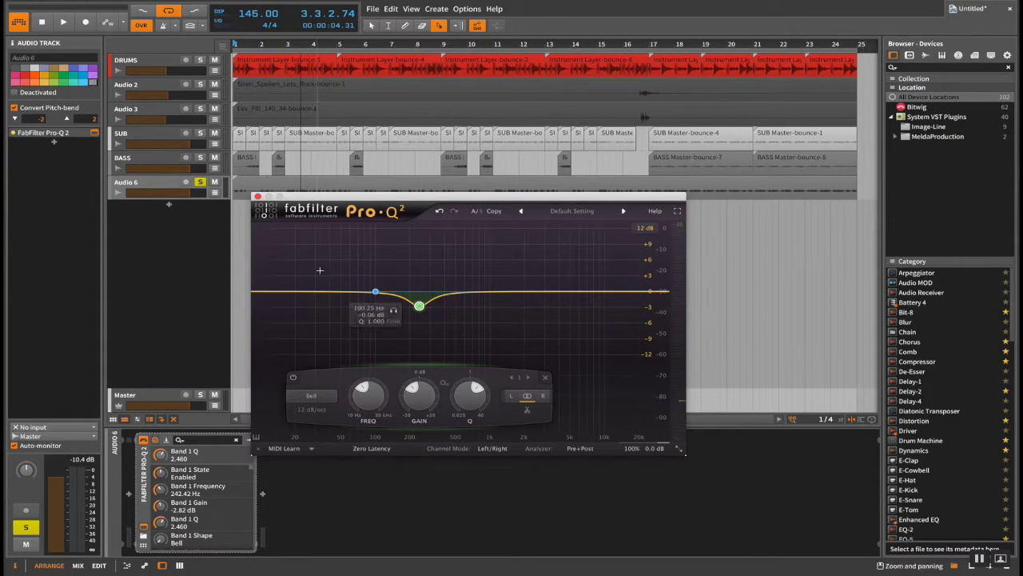
- Cut the lower bell band by about 3.8 dB at about 103 Hz with Q about 2.85, and audition the 242 Hz band in isolation
key("space")
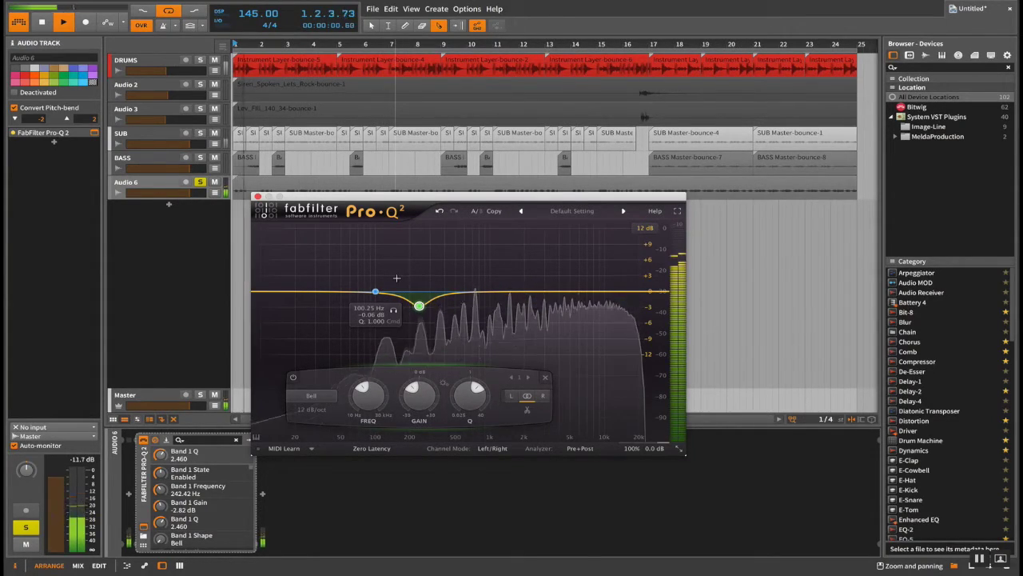
scroll(375, 303, "up", 5)
left_click_drag(374, 291, 377, 310)
key("space")
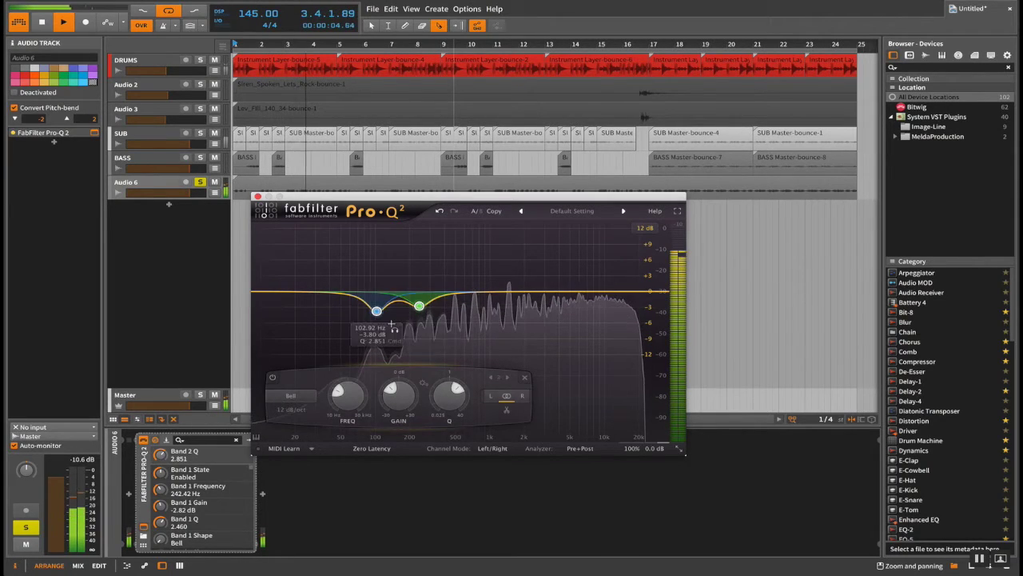
left_click(437, 324)
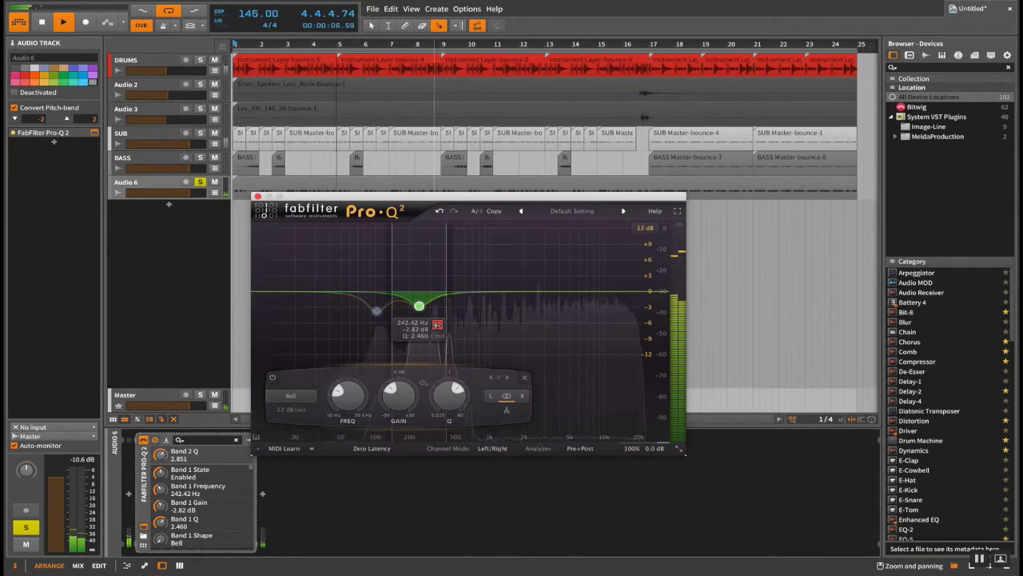
- Audition the lower bell band in isolation, stop playback and delete both bell bands from Pro-Q 2
left_click(376, 311)
left_click(394, 330)
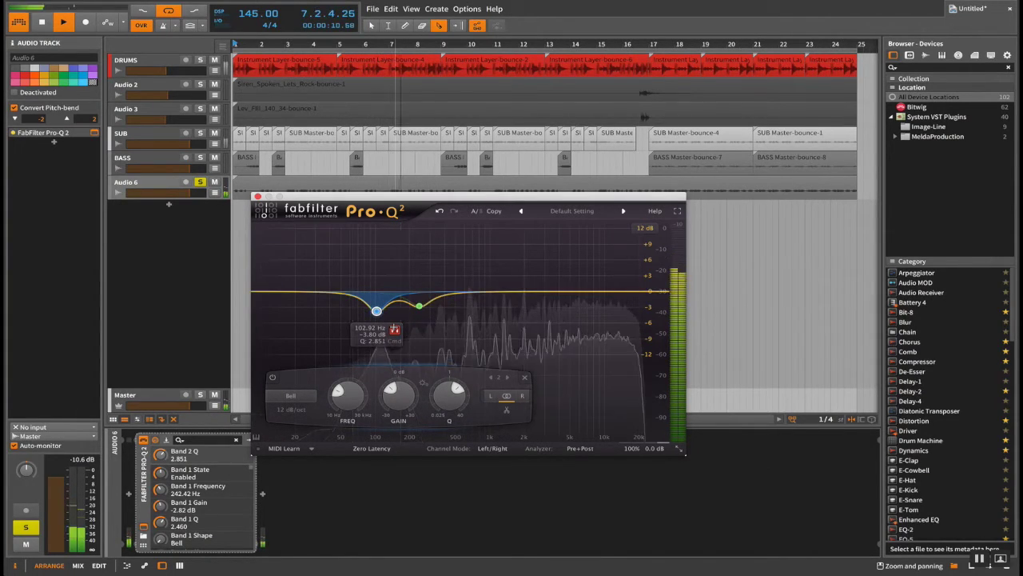
left_click_drag(524, 255, 350, 332)
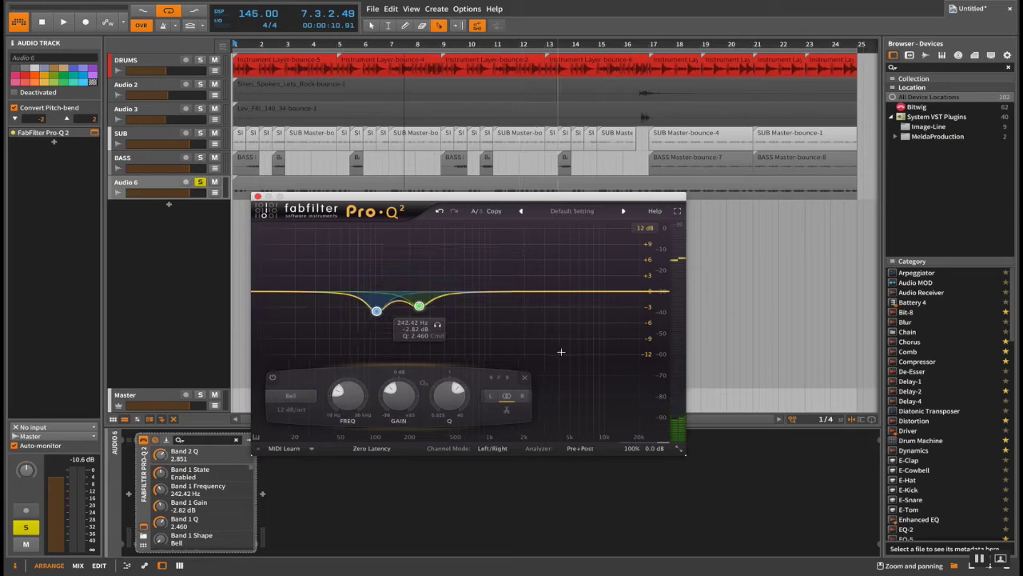
left_click(524, 379)
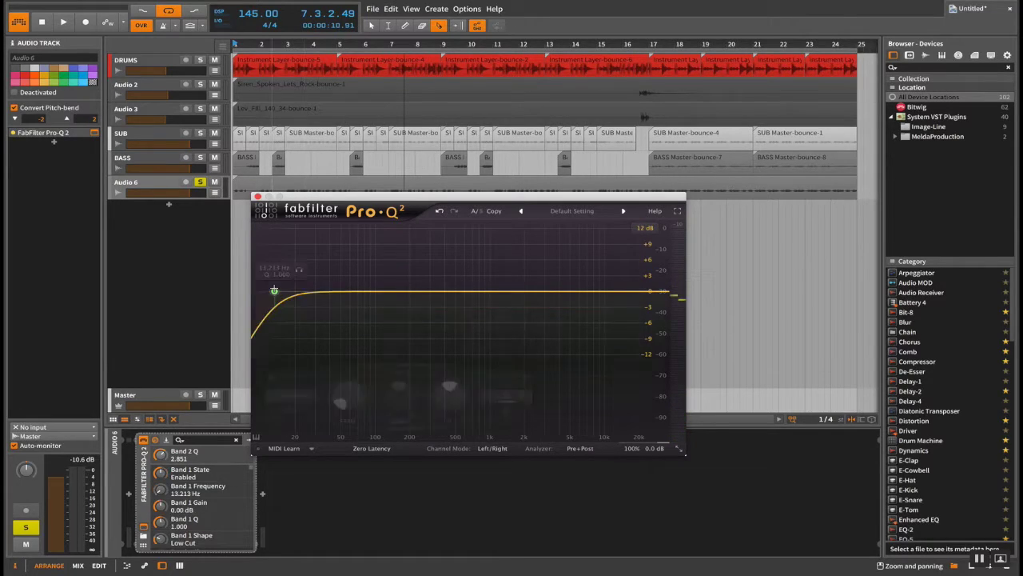
- Add a low cut band in Pro-Q 2 with a 24 dB/oct slope and a frequency of 110 Hz
left_click(273, 290)
left_click(292, 409)
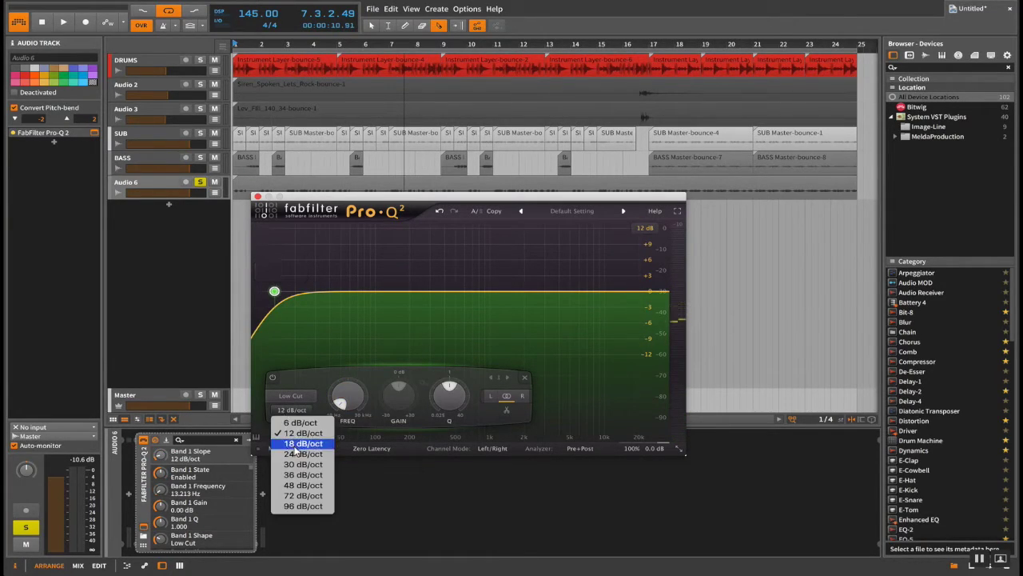
left_click(298, 454)
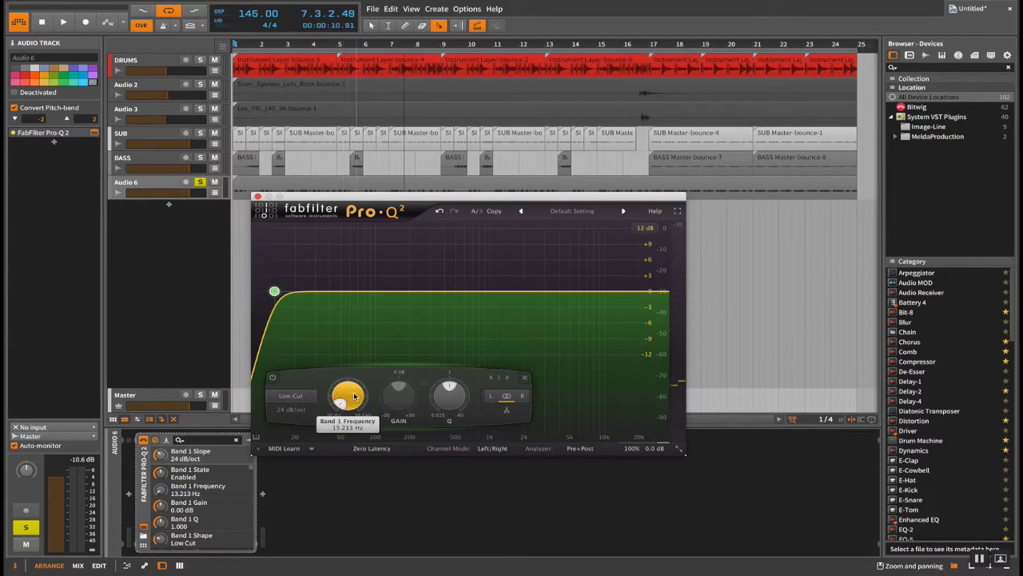
double_click(354, 397)
type("110")
key("Return")
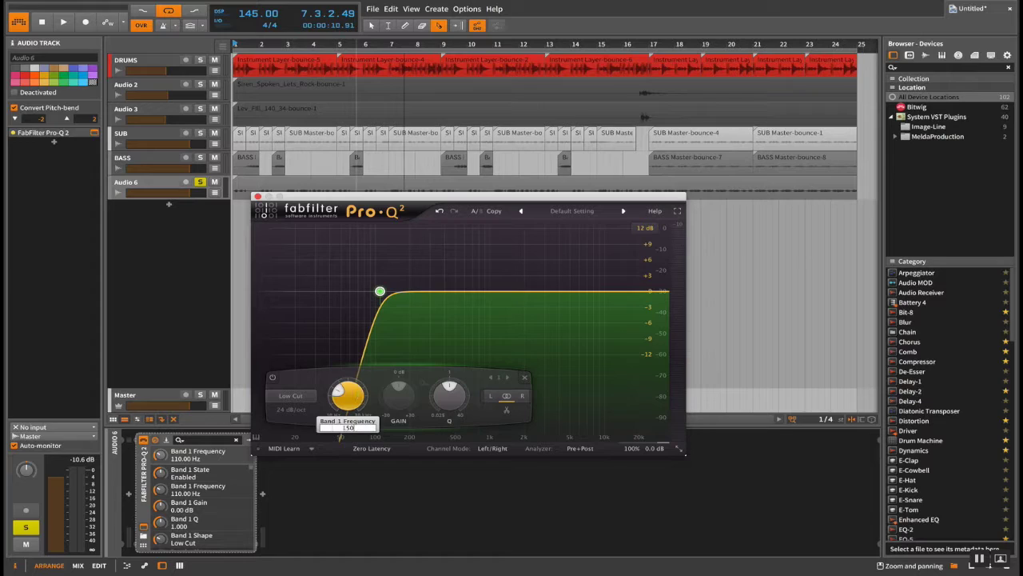
- Try the low cut at 150 Hz and at 250 Hz, and remove the band
key("Return")
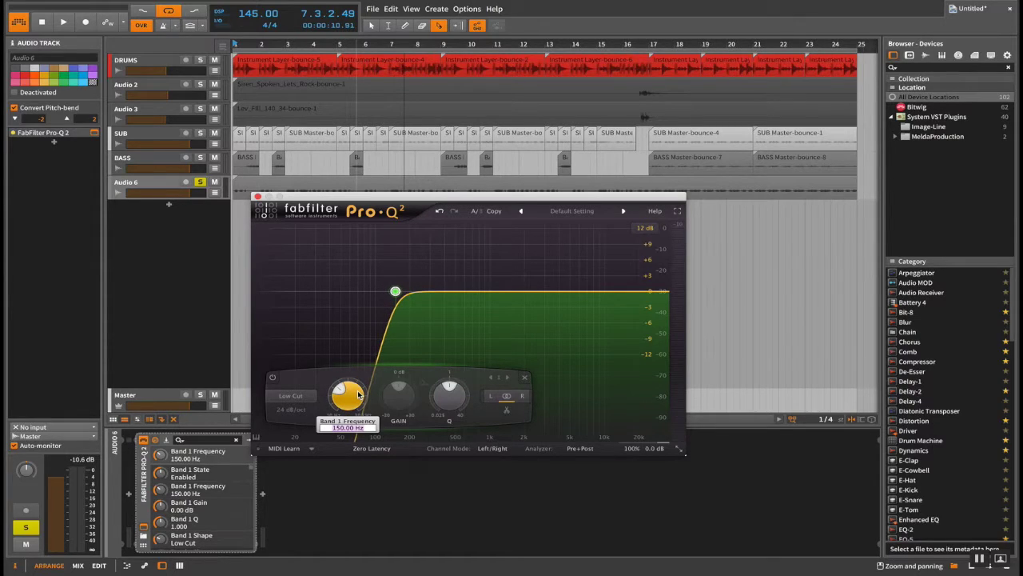
type("250")
key("Return")
mouse_move(421, 285)
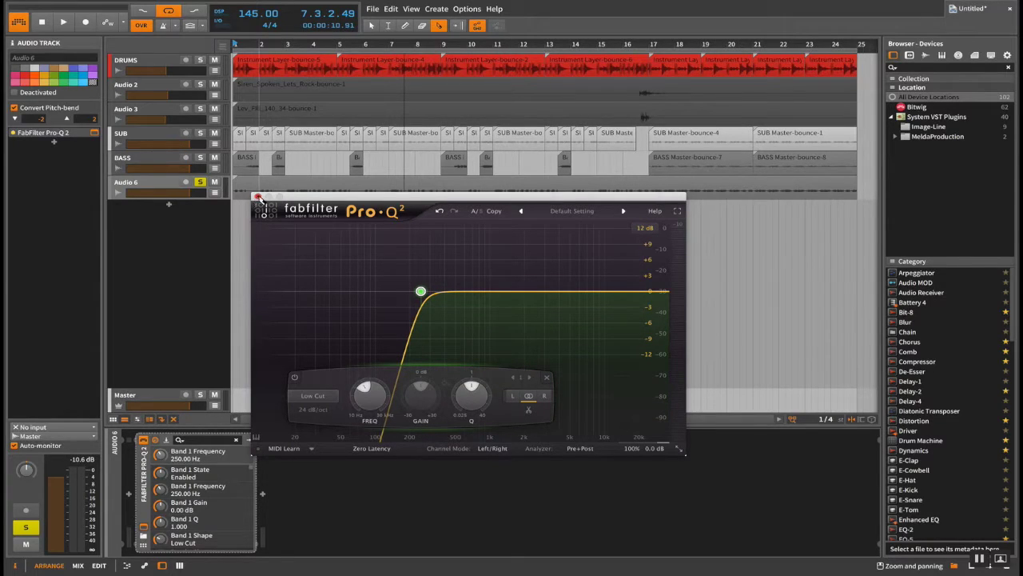
left_click(546, 376)
- Close the Pro-Q 2 window and unsolo the Audio 6 track
left_click(258, 197)
left_click(200, 182)
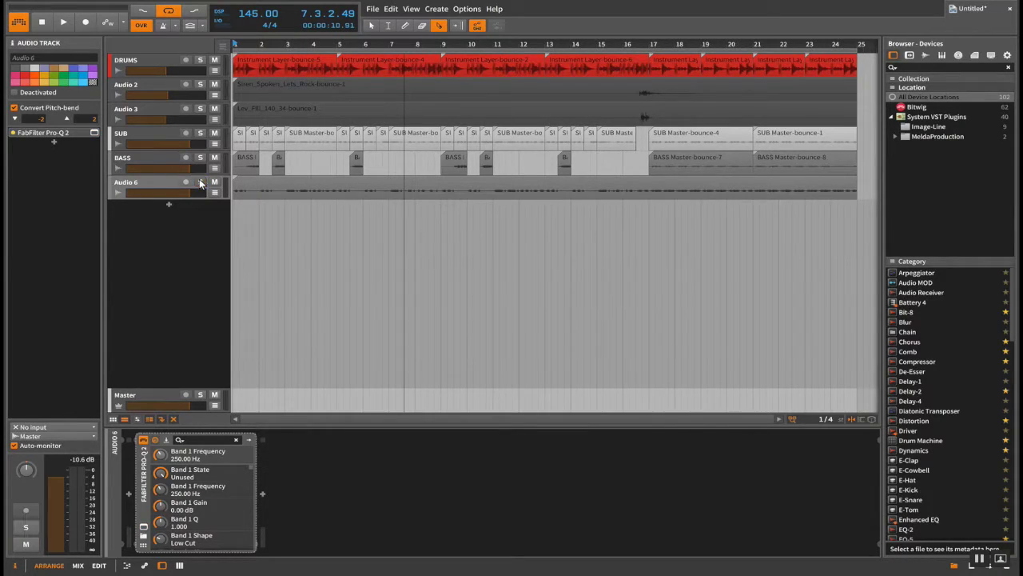
left_click(131, 187)
- Color the BASS track blue and the Audio 6 track yellow
left_click(127, 164)
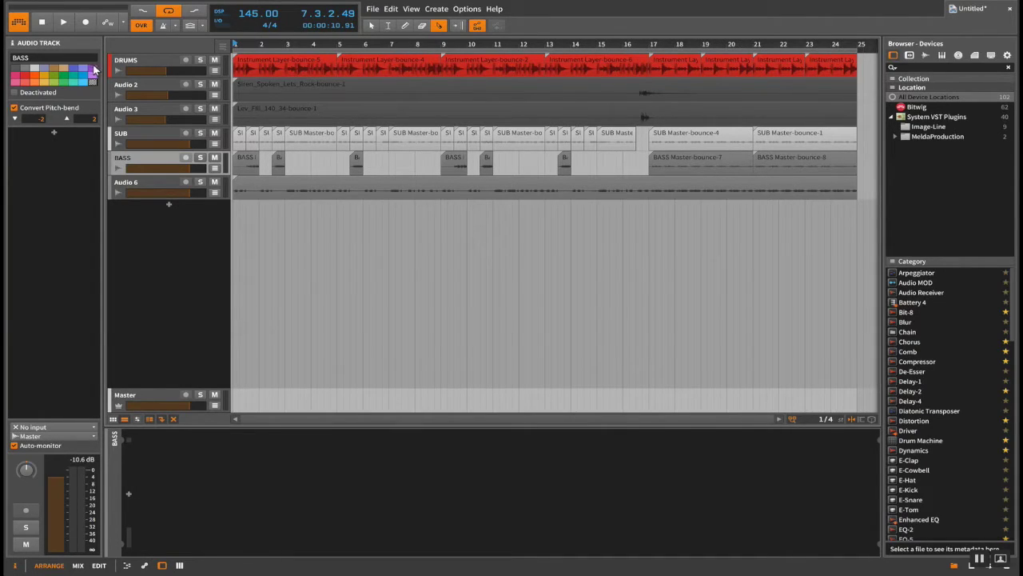
left_click(94, 73)
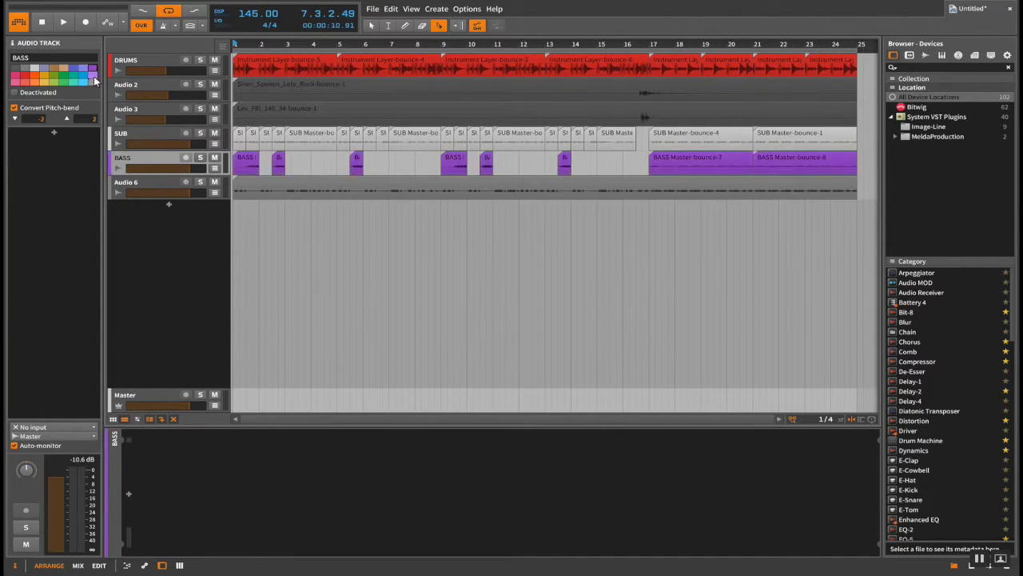
left_click(118, 183)
left_click(44, 83)
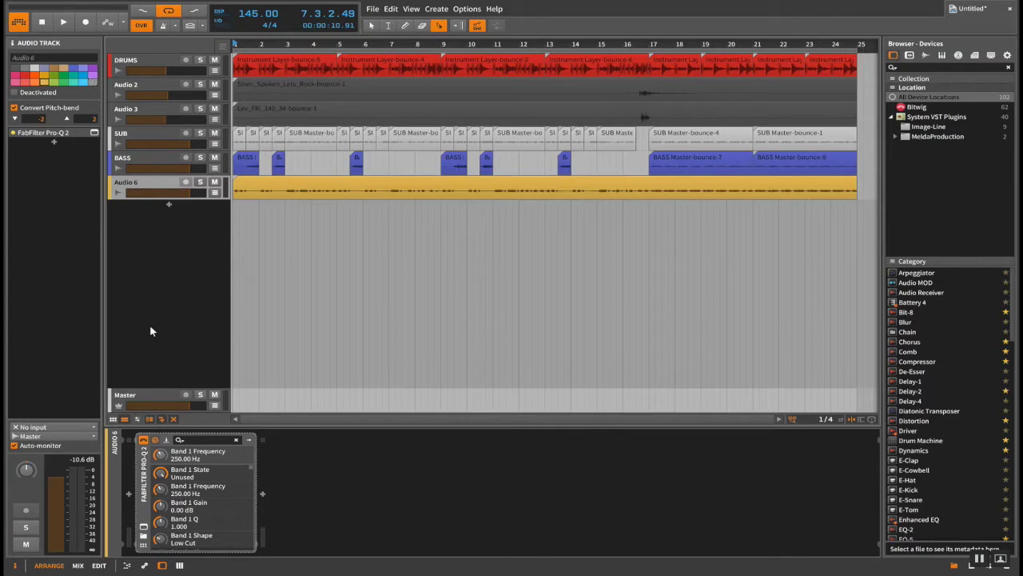
left_click(306, 310)
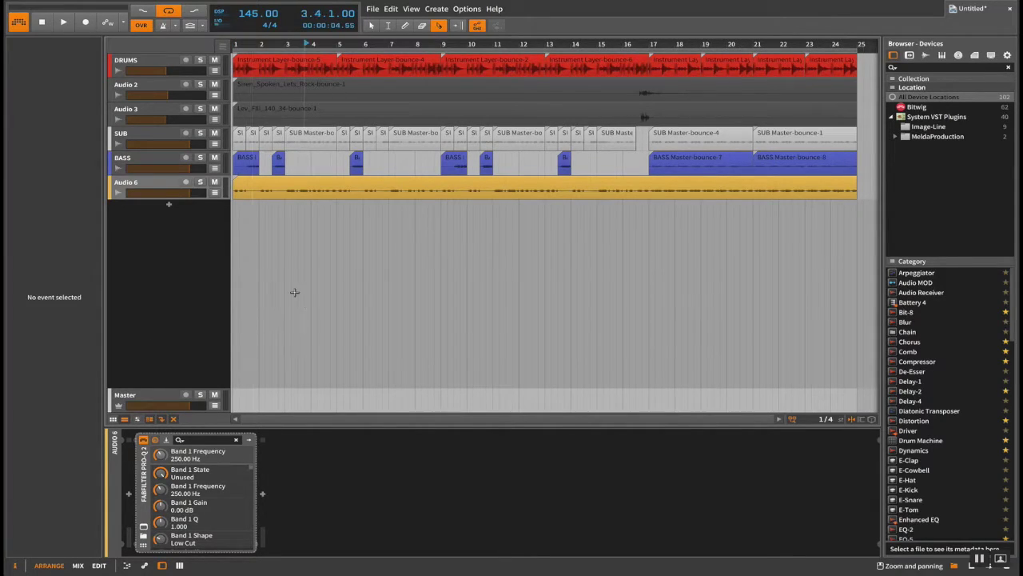
- Color the Audio 2 and Audio 3 effect tracks light blue and move them below the yellow track
left_click(136, 108)
left_click(132, 87, "shift")
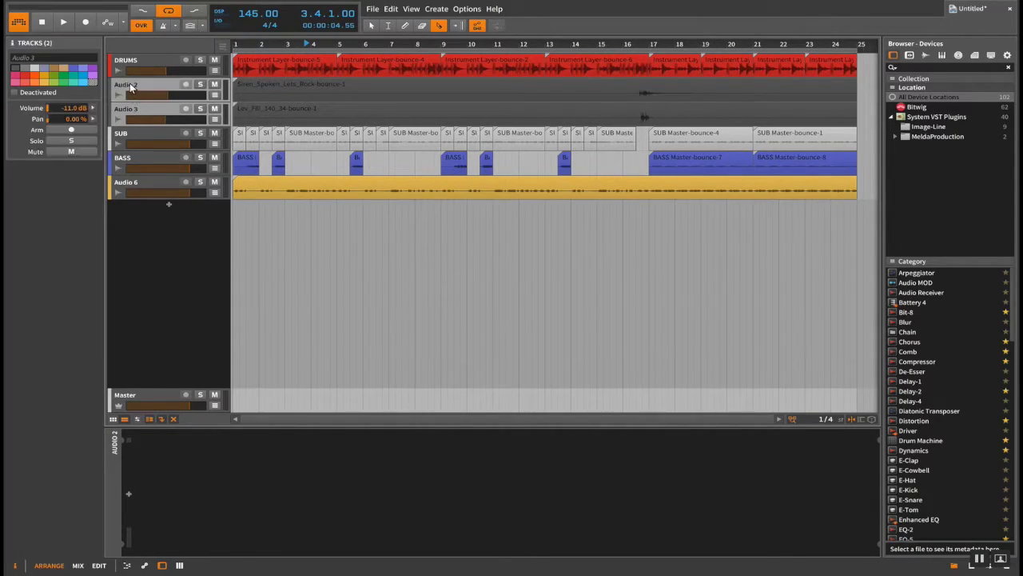
left_click(85, 83)
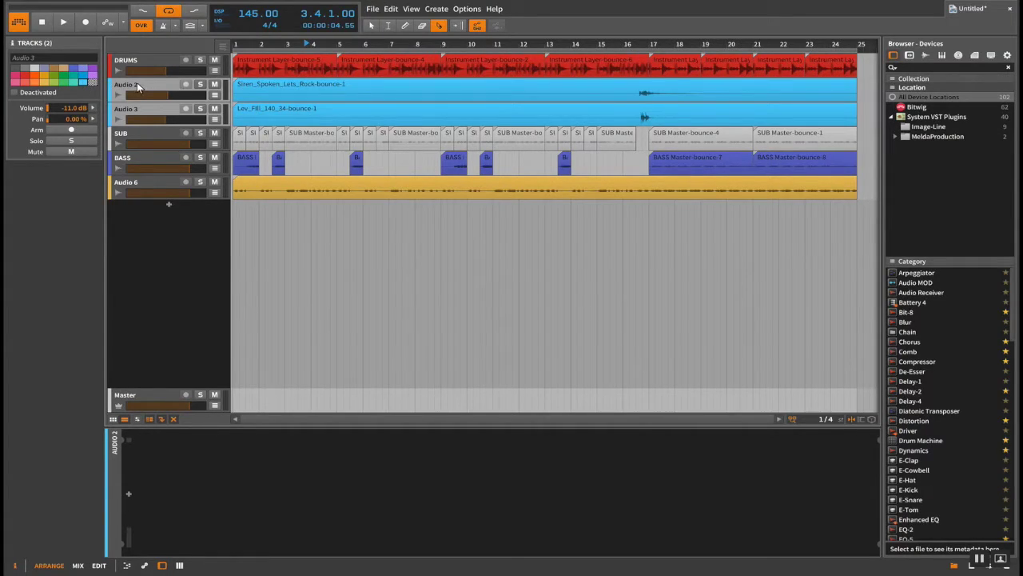
left_click_drag(136, 86, 137, 211)
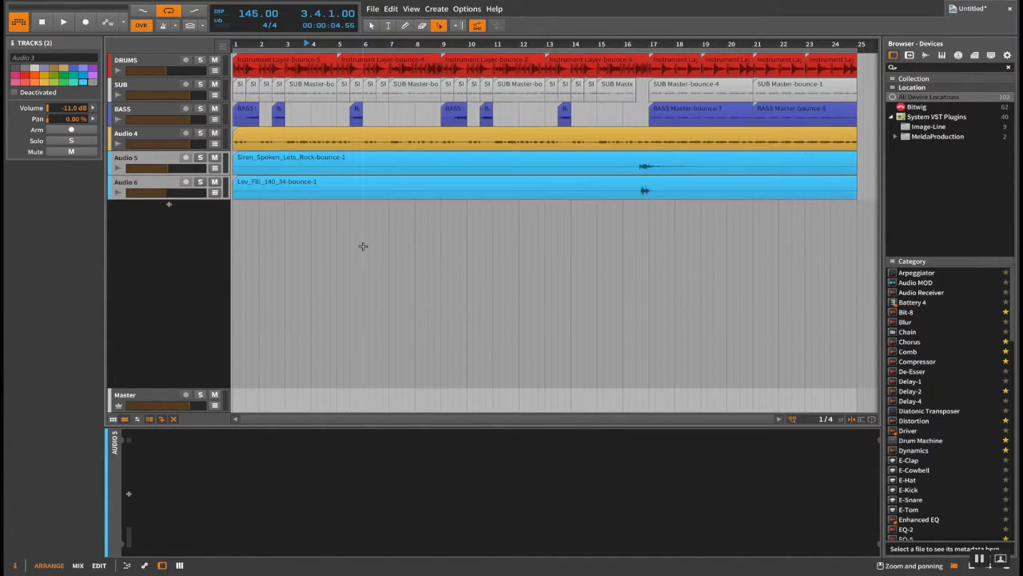
- Play a short part of the arrangement, stop it and return the play position to bar 1
left_click(360, 245)
key("space")
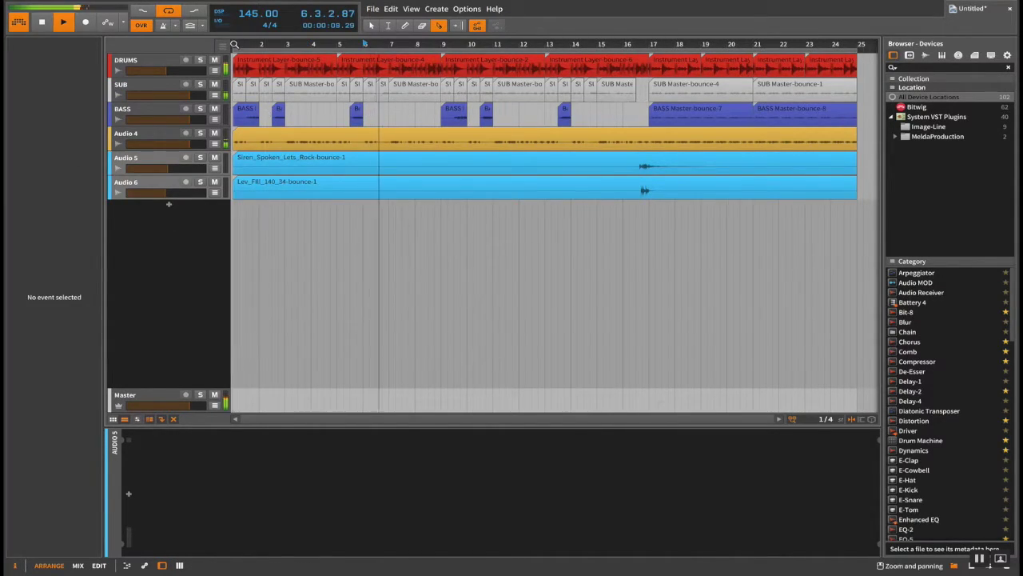
left_click(235, 44)
key("space")
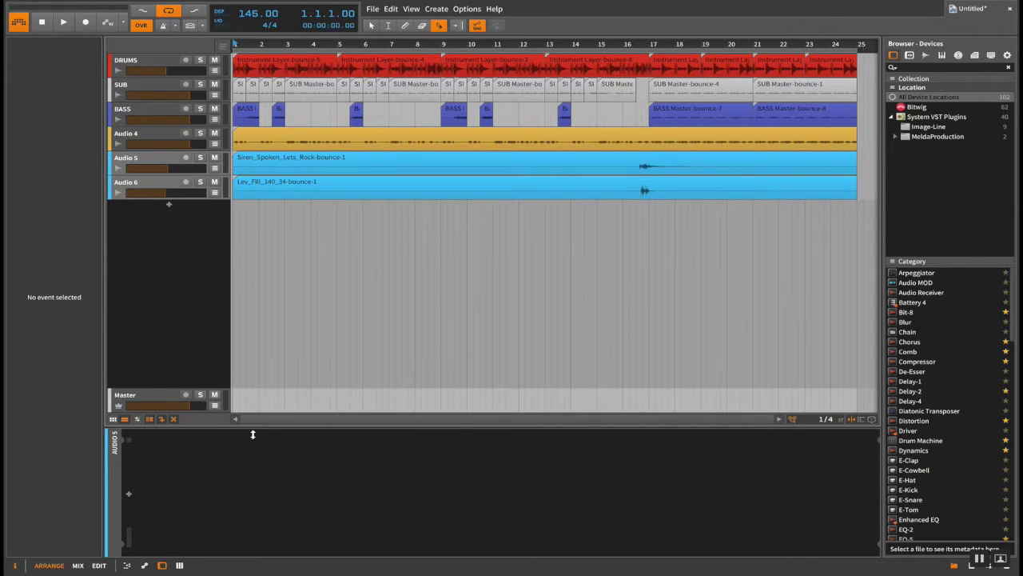
- Insert a Mid-Side Split device on the Master track, followed by an EQ-5
left_click(160, 394)
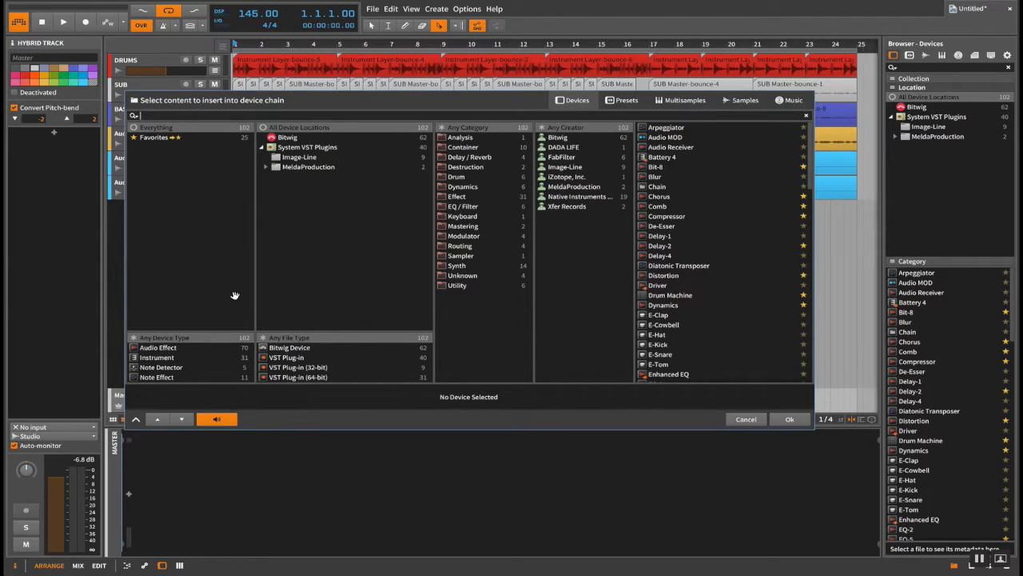
type("mi")
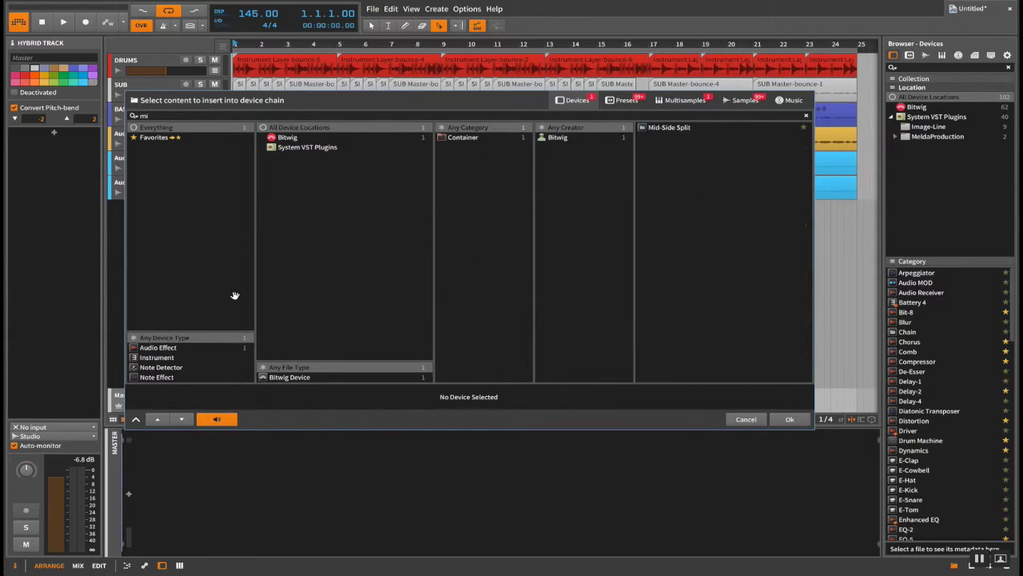
double_click(654, 130)
double_click(229, 494)
type("eq")
double_click(744, 148)
- Make band 1 of the EQ-5 a low cut at 125 Hz
left_click(254, 509)
left_click(268, 529)
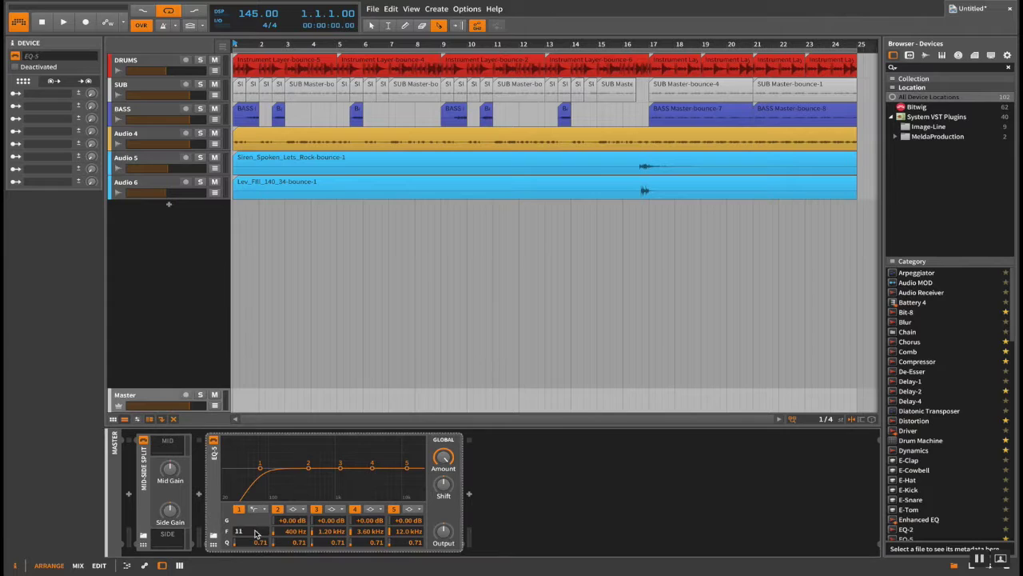
double_click(257, 531)
type("125")
key("Return")
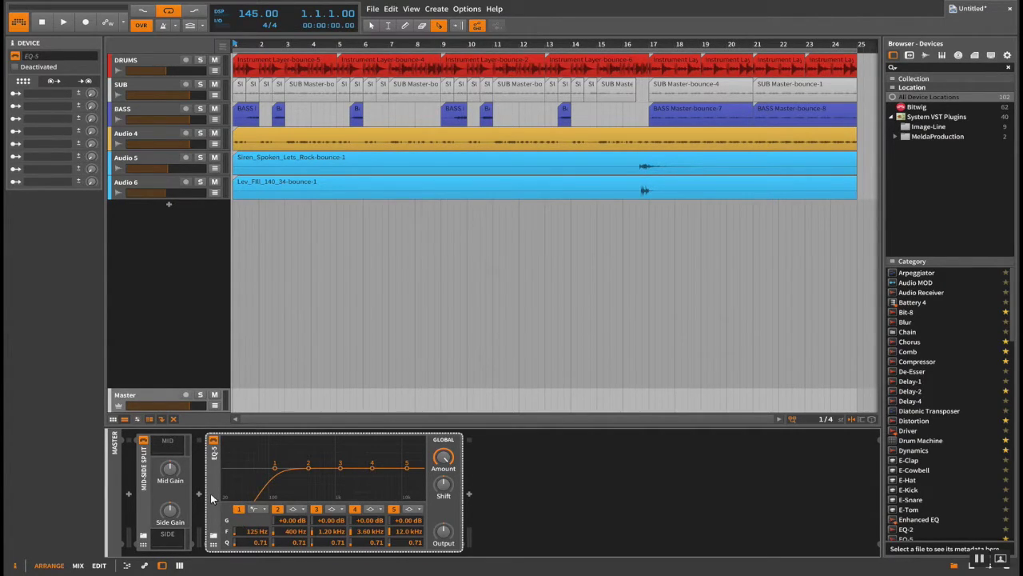
- Duplicate the EQ-5 and set the copy's low cut frequency to 35 Hz
key("ctrl+d")
double_click(525, 533)
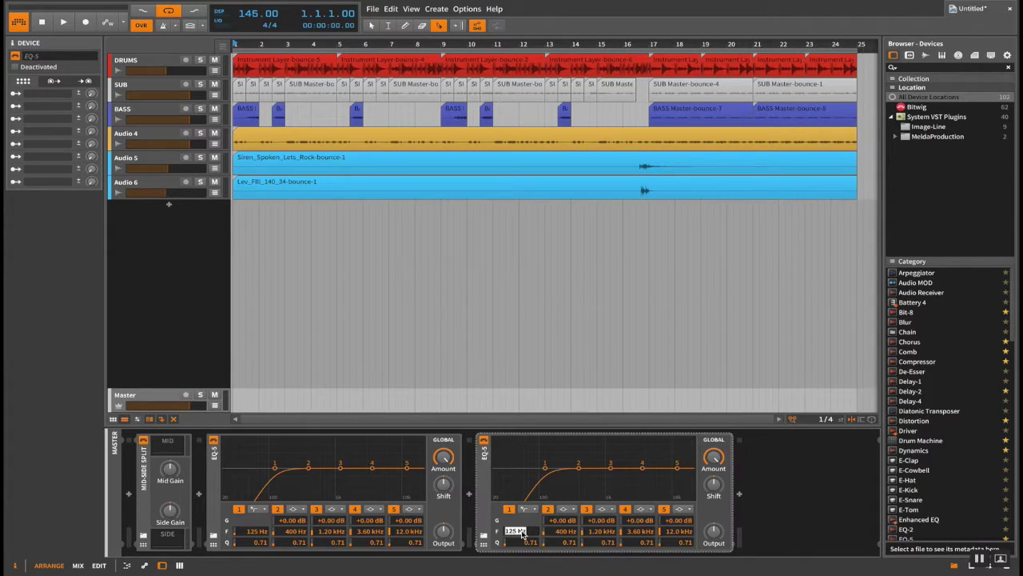
type("35")
key("Return")
- Move the 35 Hz EQ-5 into the Mid chain and the 125 Hz EQ-5 into the Side chain of the Mid-Side Split
left_click_drag(485, 509, 182, 454)
left_click(497, 474)
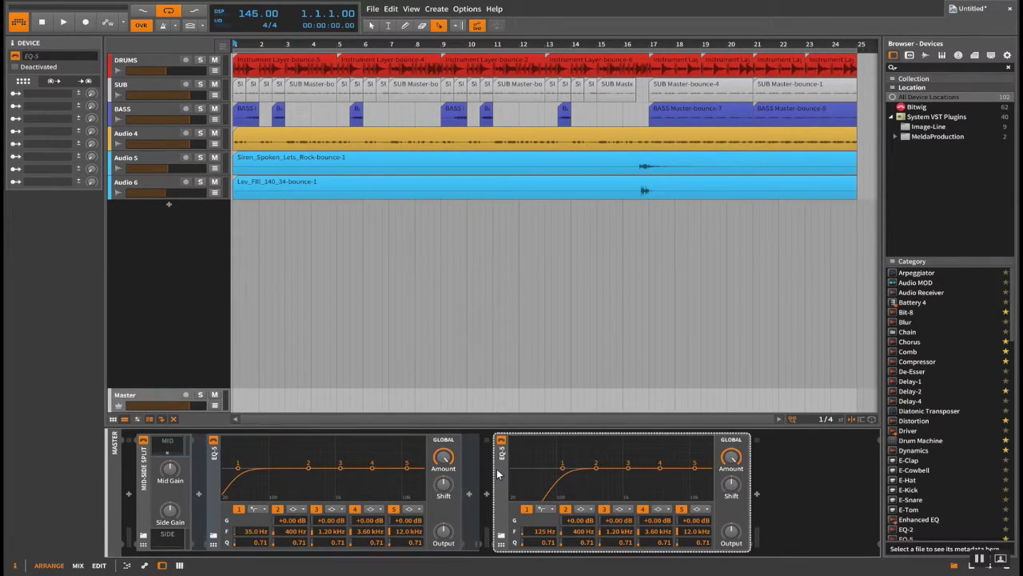
left_click_drag(497, 474, 167, 541)
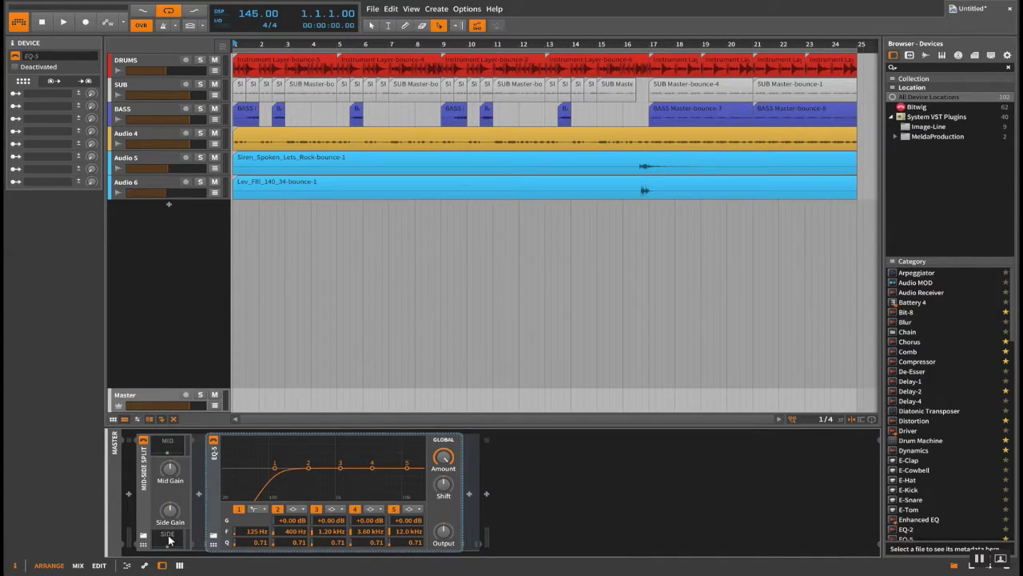
- Play the arrangement and bypass, then re-enable, the Mid-Side Split on the Master to compare the sound
key("space")
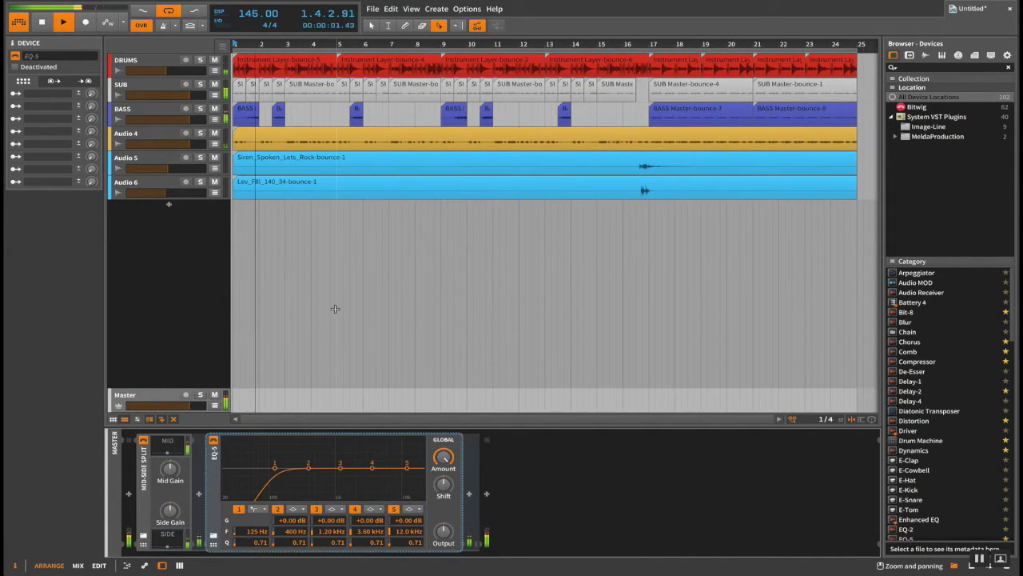
left_click(143, 441)
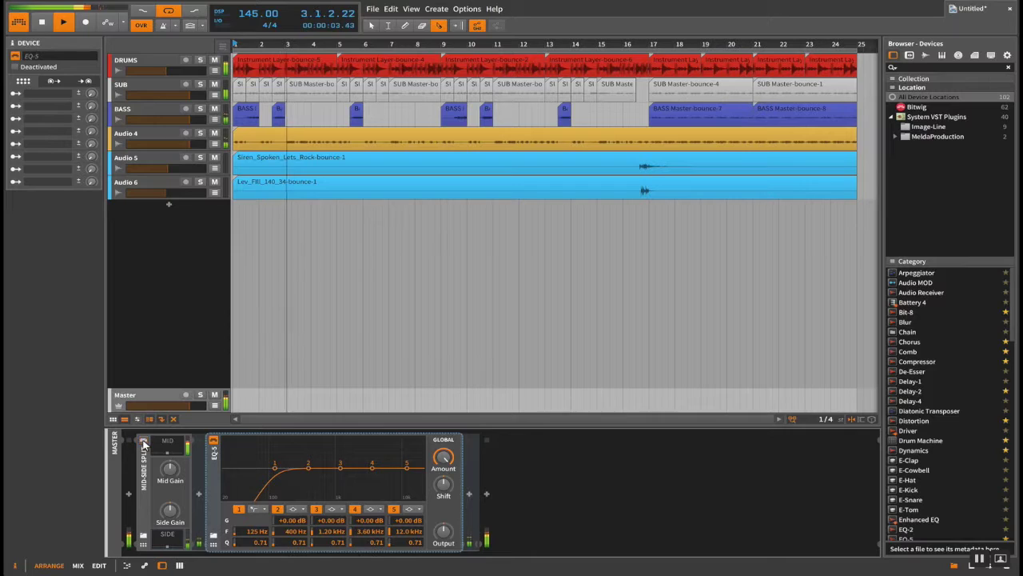
left_click(143, 442)
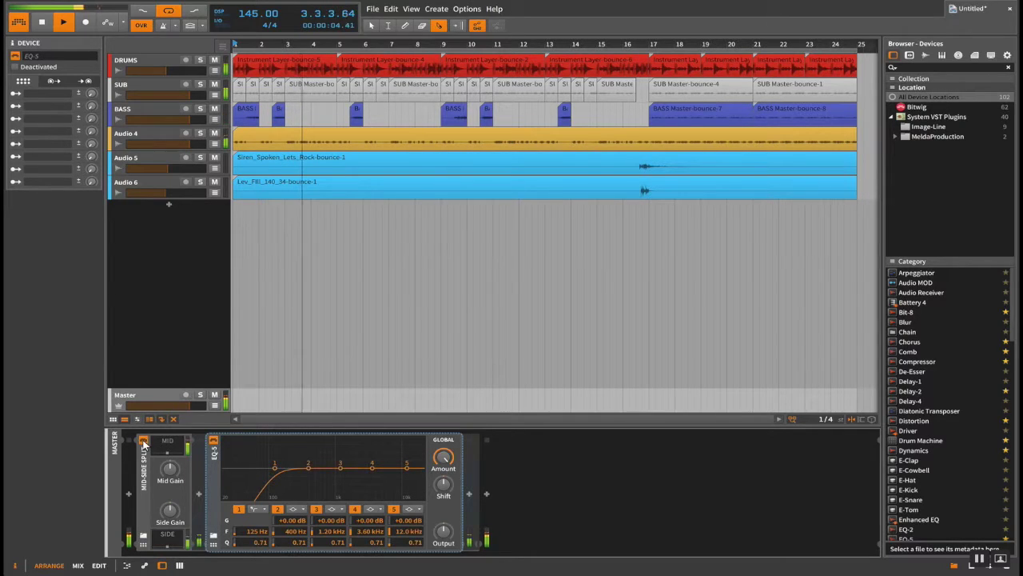
- Insert the stereo FabFilter Pro-Q 2 after the Mid-Side Split device on the Master chain
double_click(514, 473)
type("q")
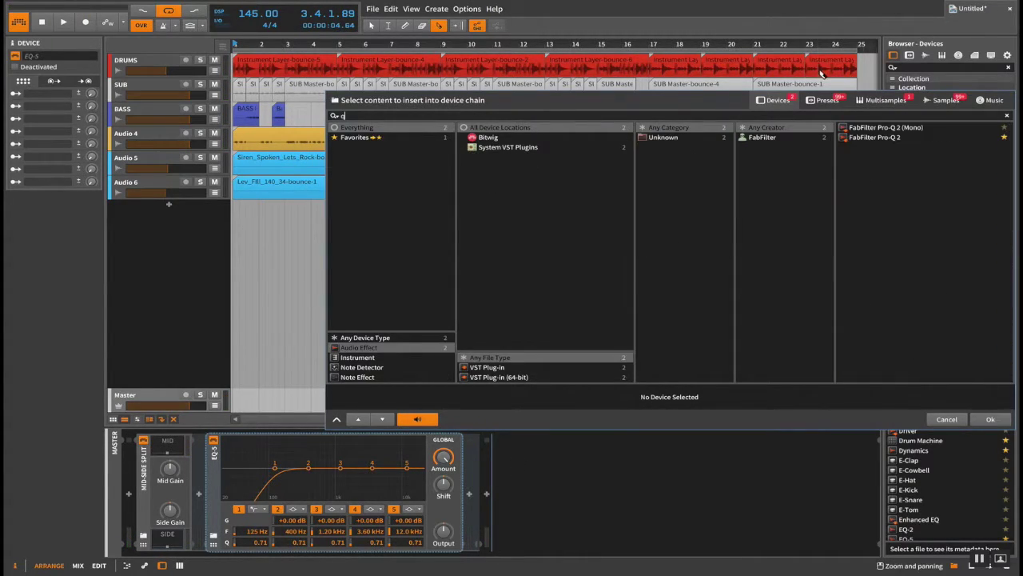
double_click(871, 137)
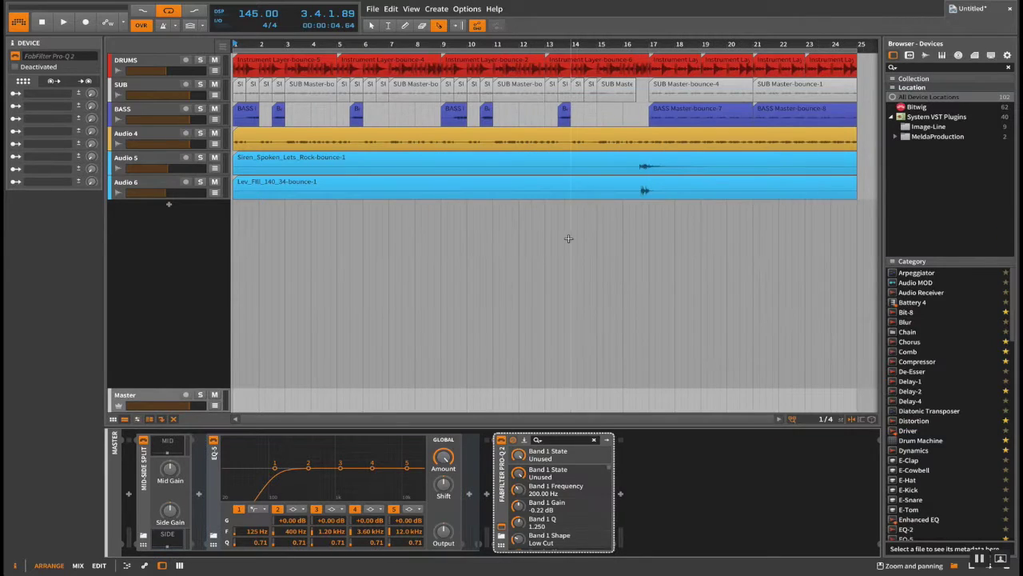
- Add a low cut band in Pro-Q 2 with a 24 dB/oct slope at 35 Hz
left_click(100, 356)
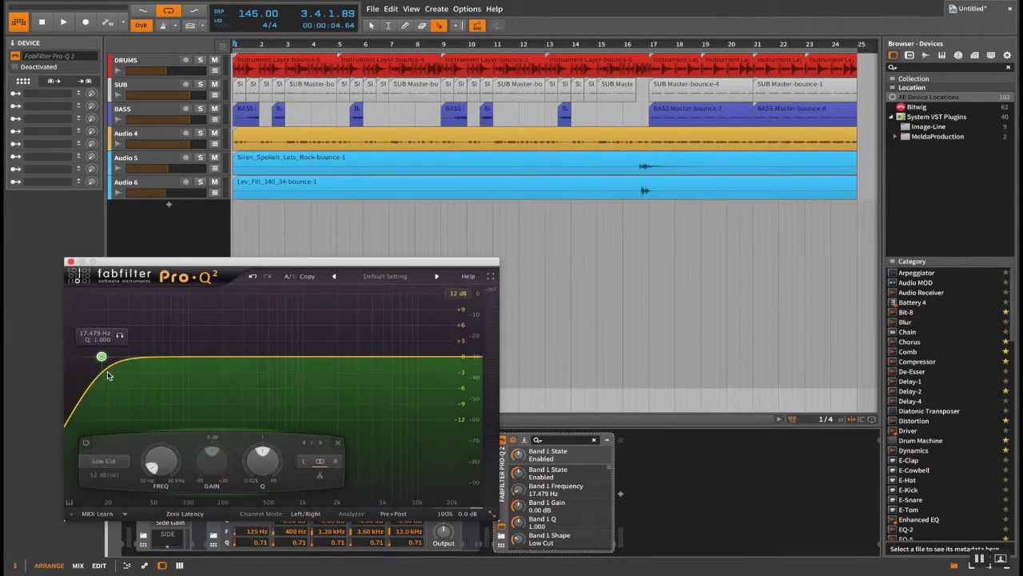
left_click(103, 475)
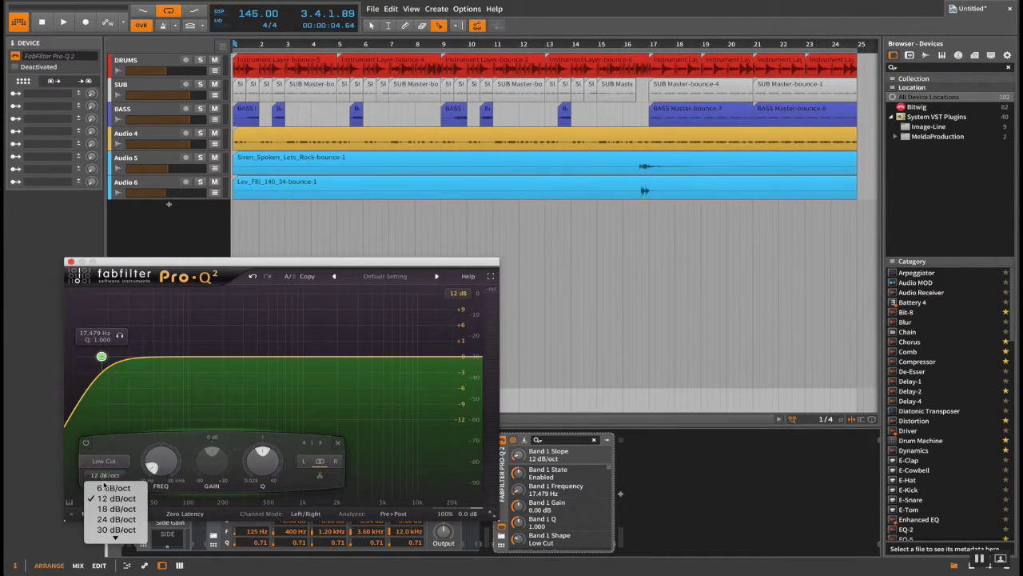
left_click(114, 519)
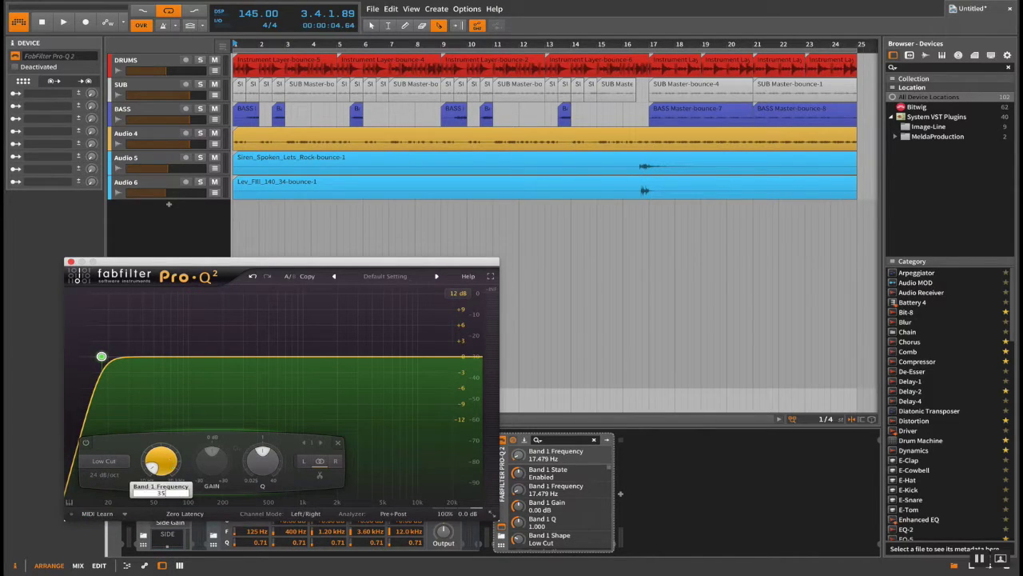
key("Return")
- Switch the channel mode to Mid/Side, split the low cut band, and set the side band's frequency to 125 Hz
left_click(305, 513)
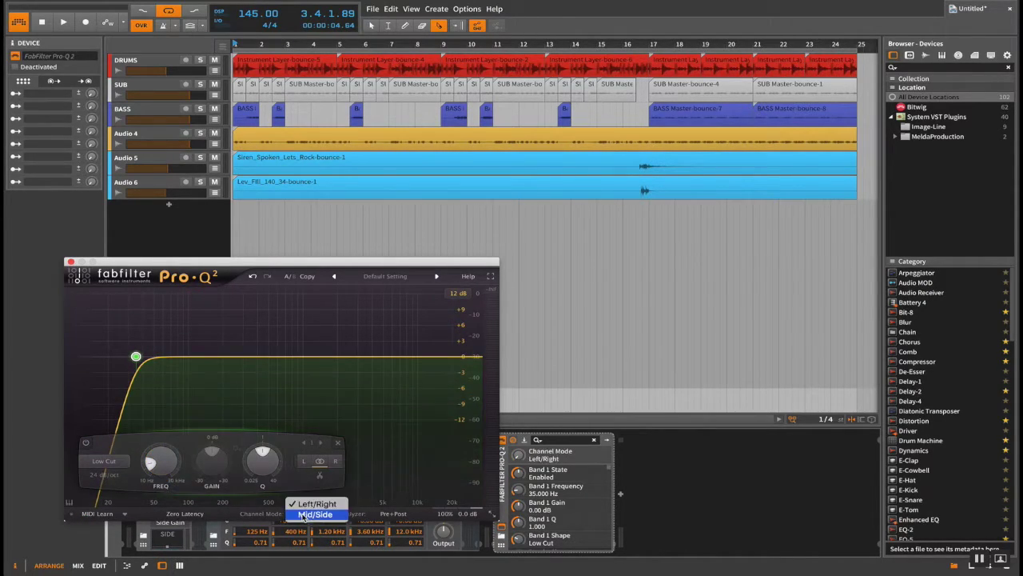
left_click(307, 514)
left_click(337, 464)
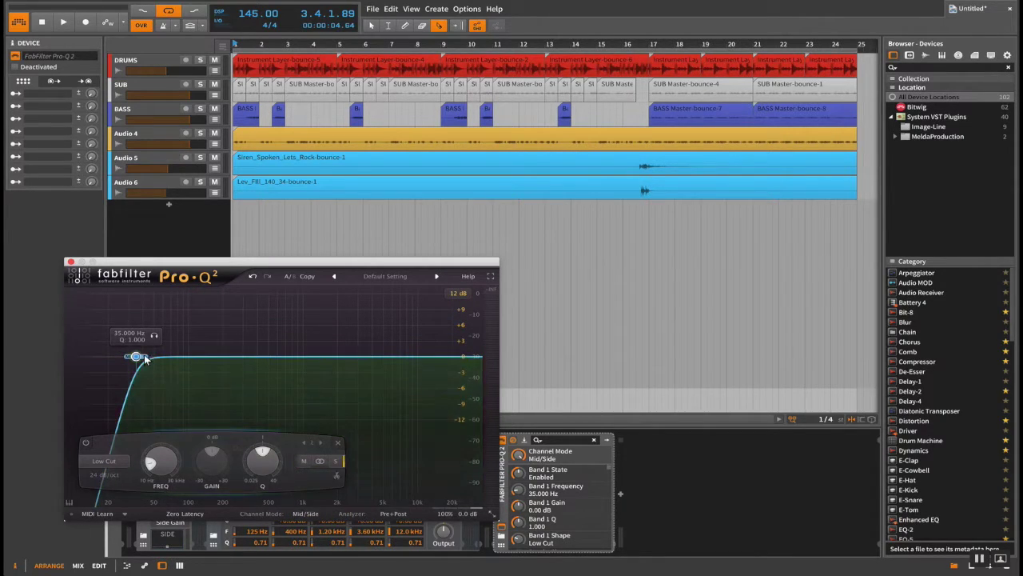
left_click(168, 462)
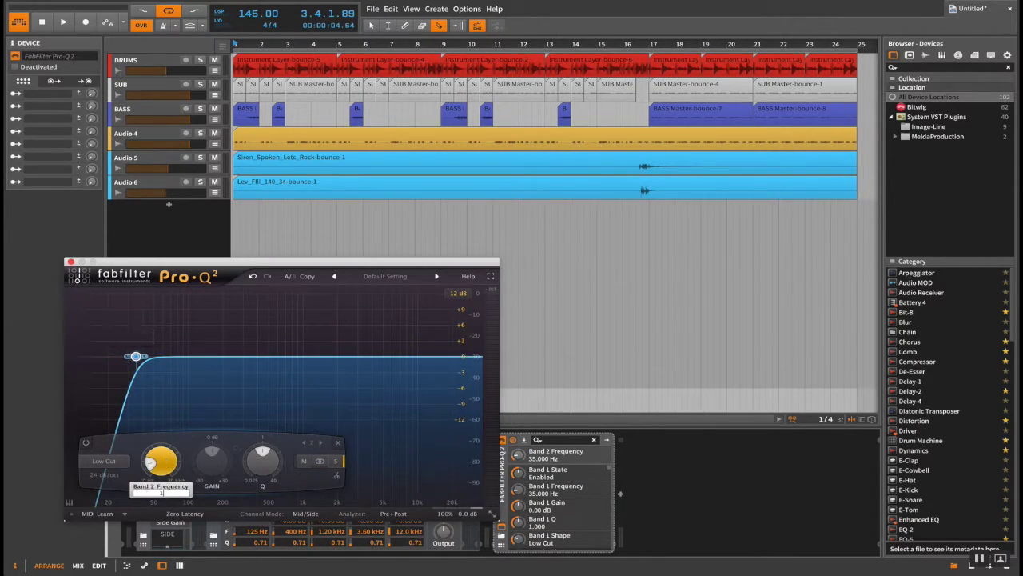
type("5")
key("Return")
- Move the Pro-Q 2 window clear of the device chain and bypass the Mid-Side Split device while auditioning the track
key("space")
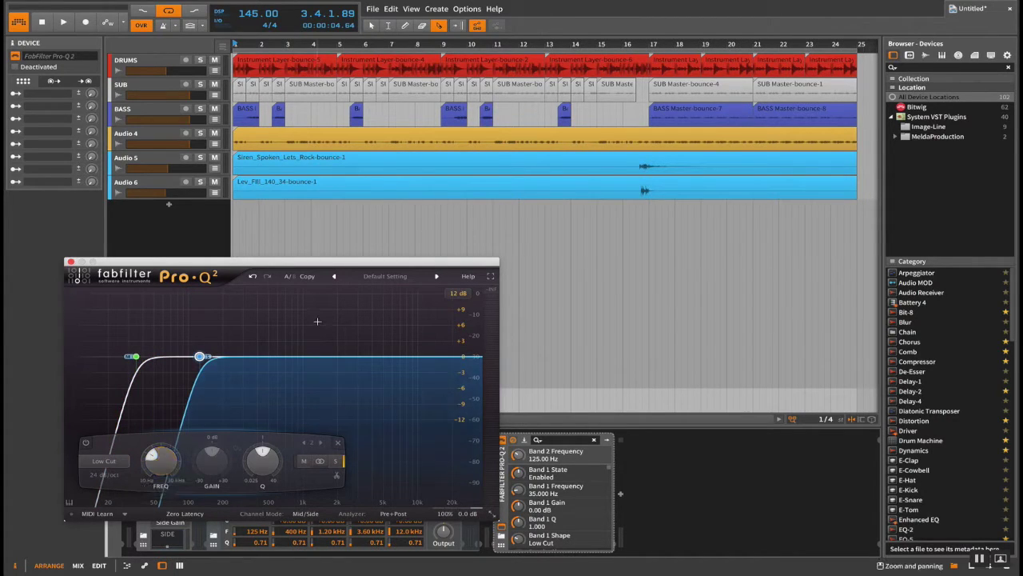
left_click_drag(330, 265, 590, 112)
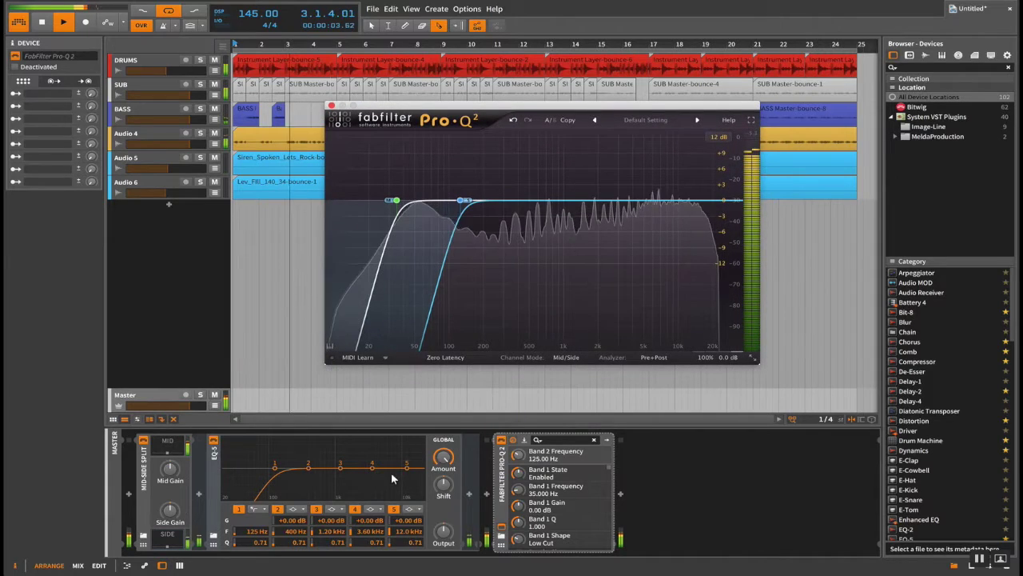
left_click(142, 441)
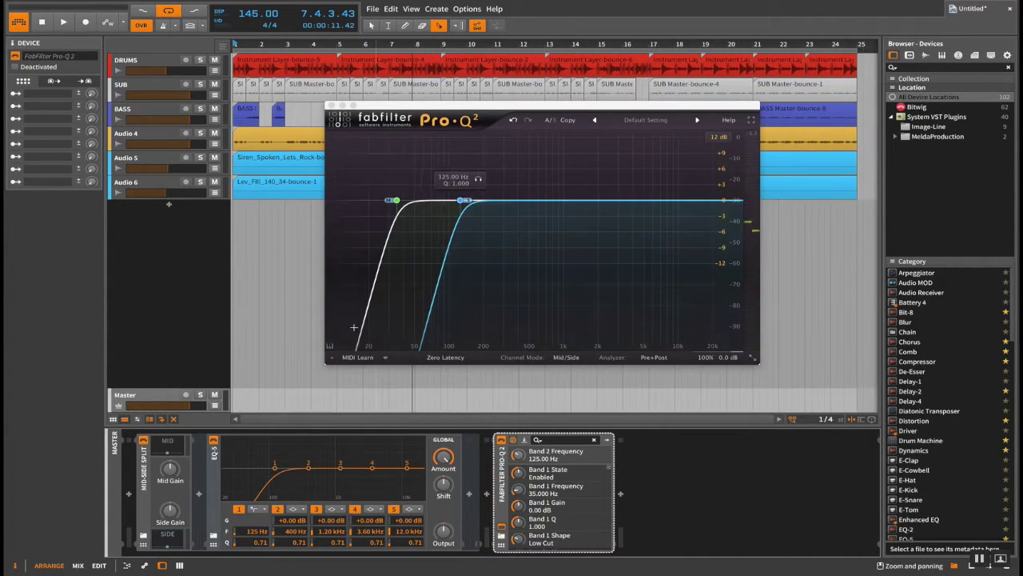
key("space")
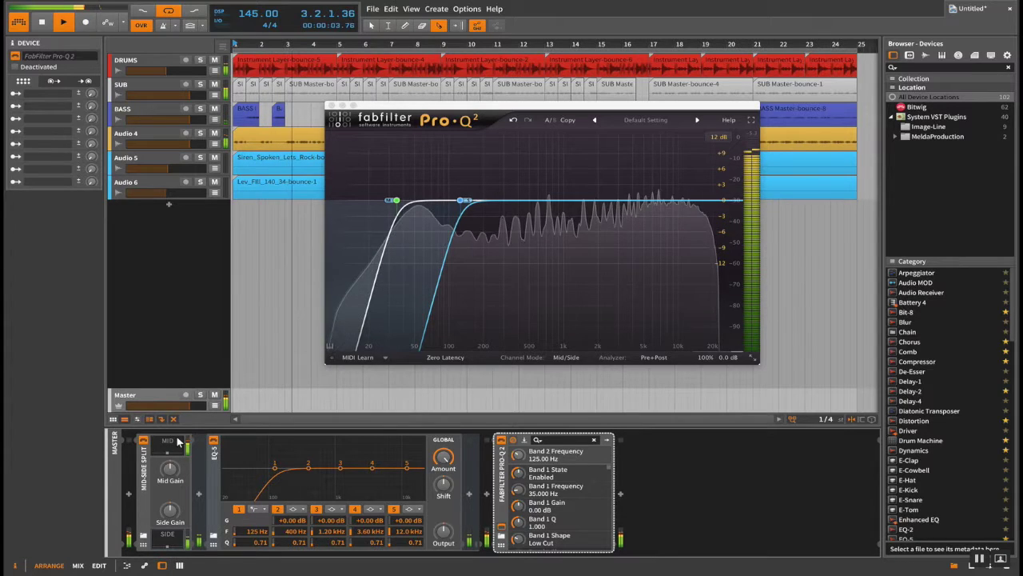
key("space")
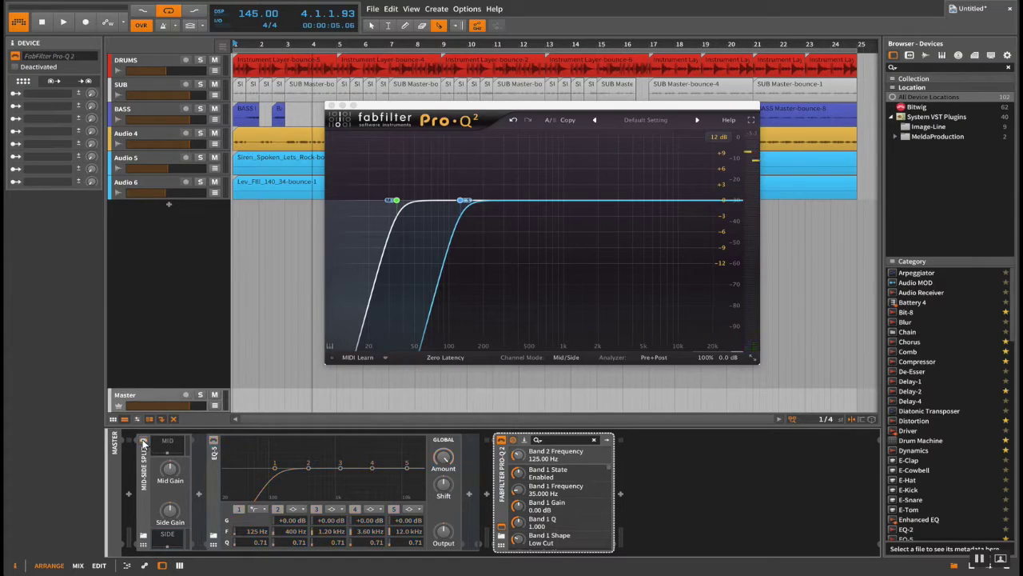
key("space")
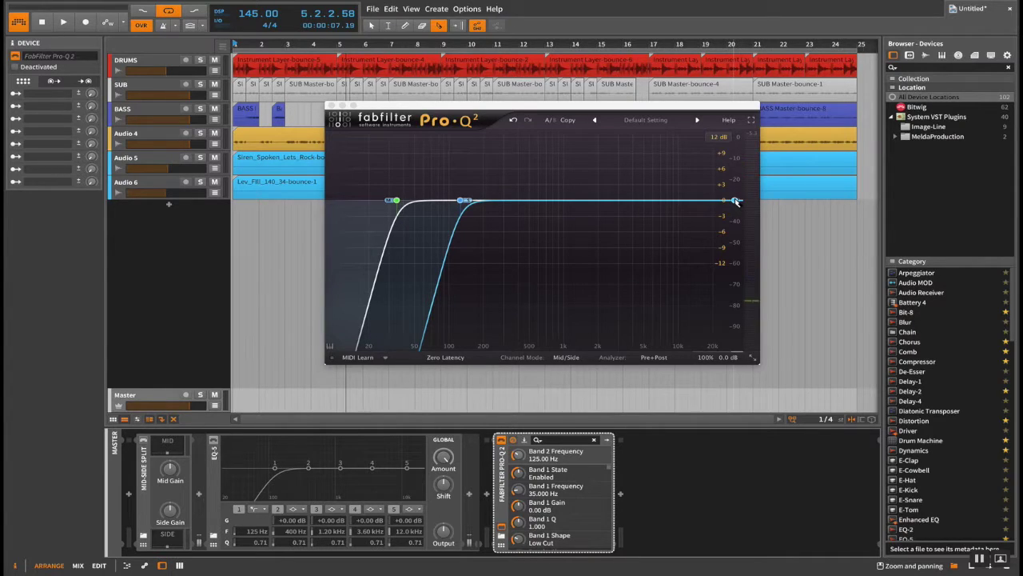
- Add a high cut band with a 24 dB/oct slope at 15000 Hz and audition it against the bypassed Pro-Q 2
left_click(707, 201)
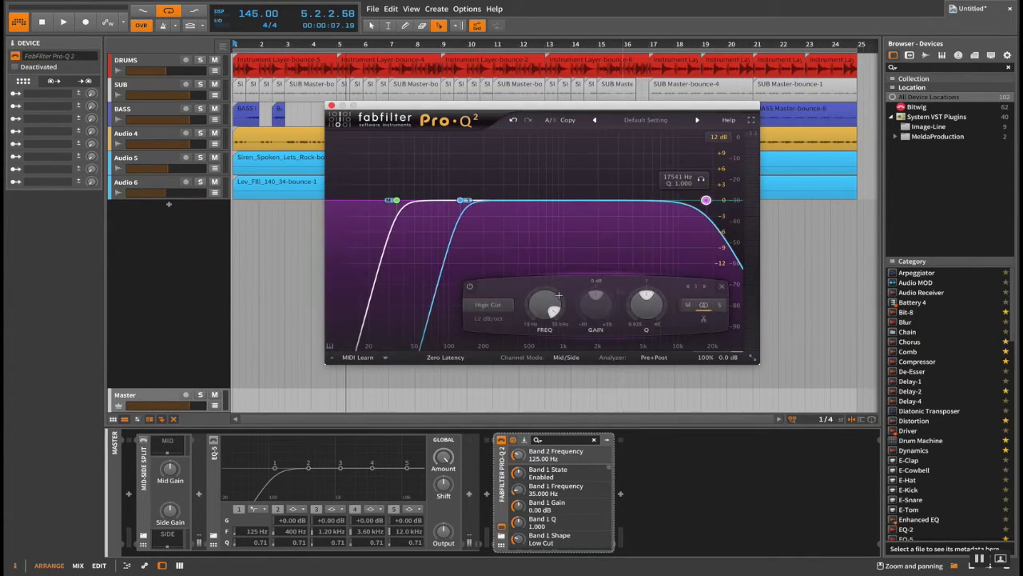
left_click(489, 319)
left_click(499, 363)
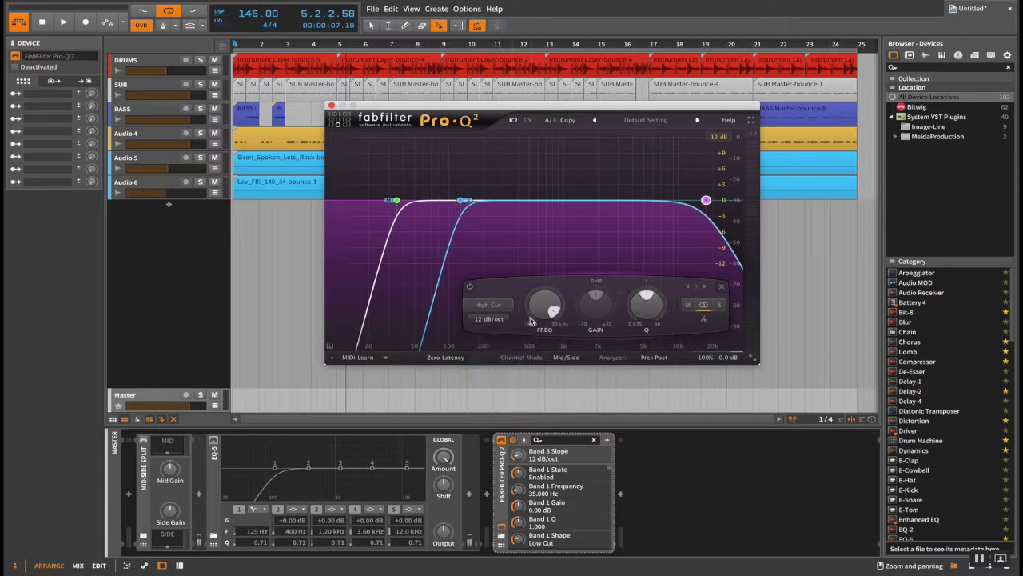
type("15")
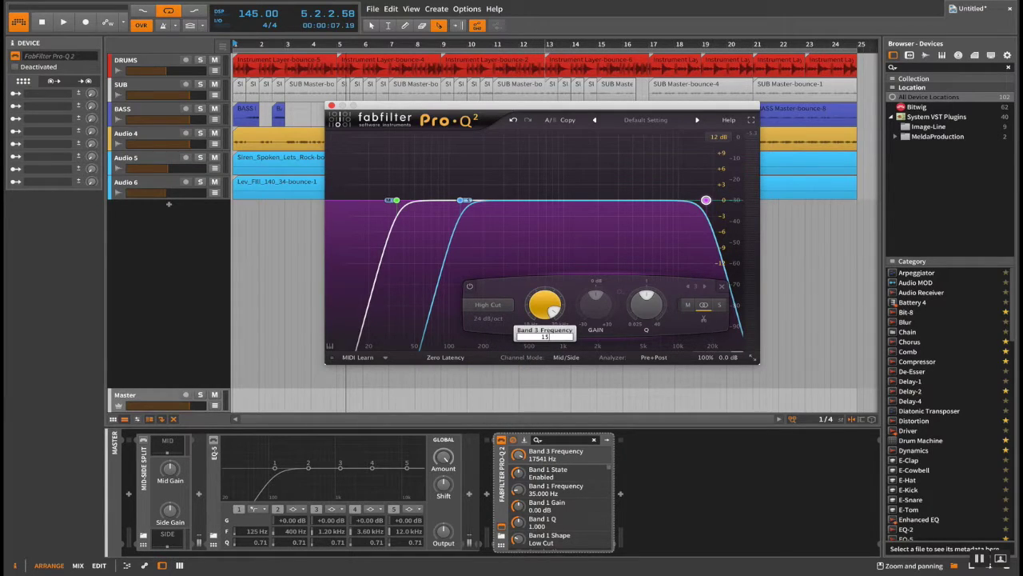
type("000")
key("Return")
key("space")
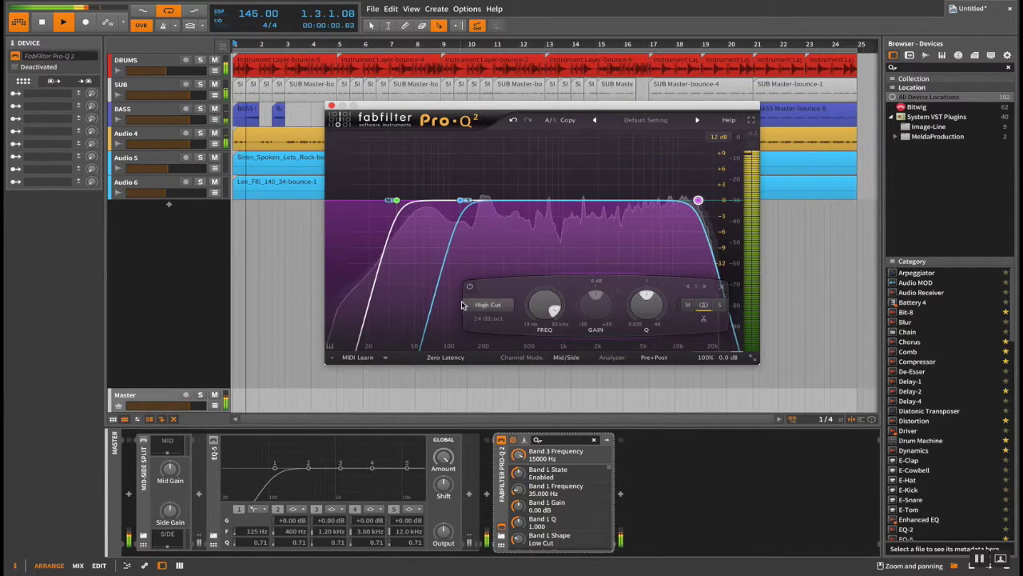
left_click(502, 441)
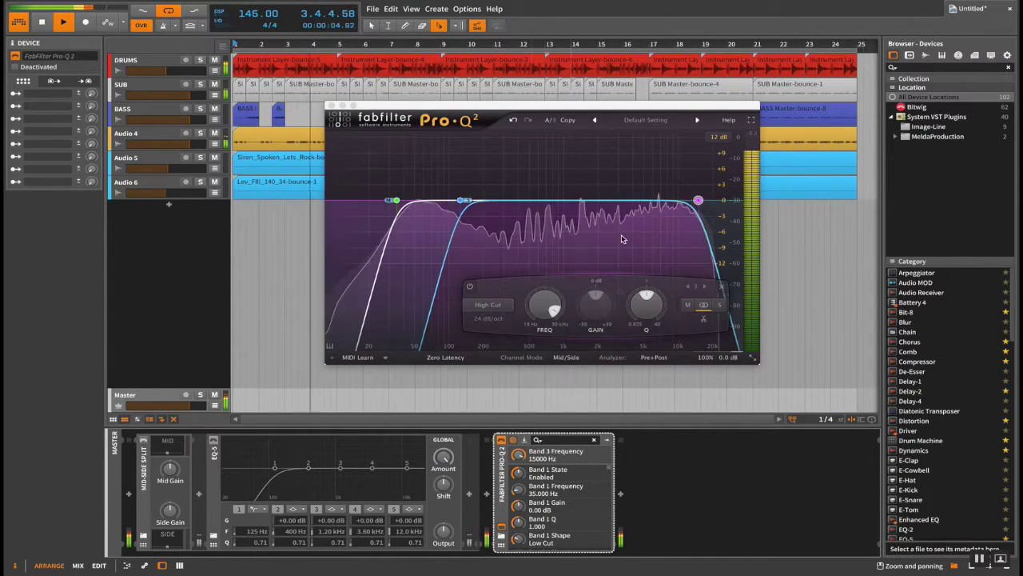
- Stop playback and set the high cut band's frequency to 18000 Hz
left_click(698, 201)
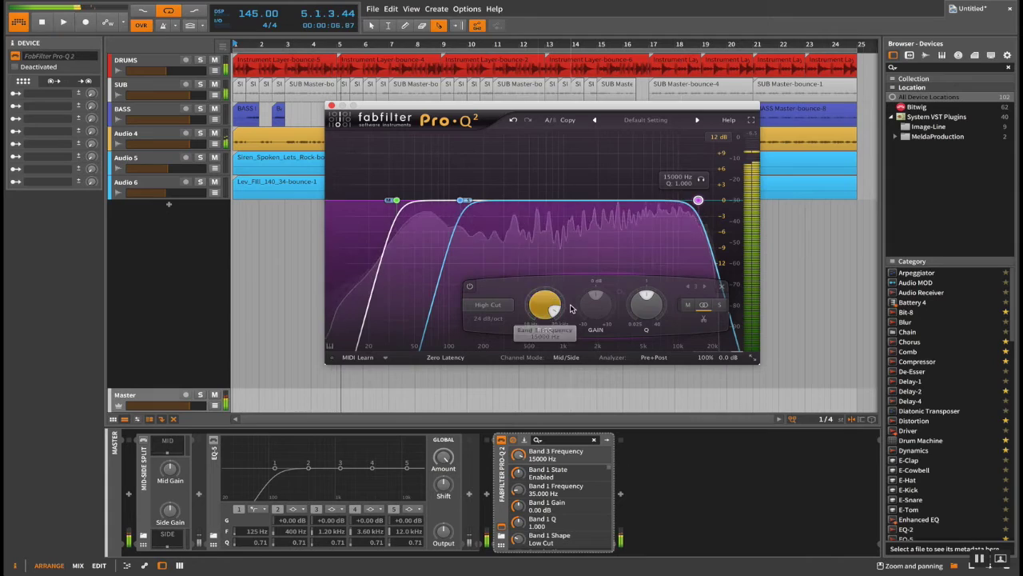
key("space")
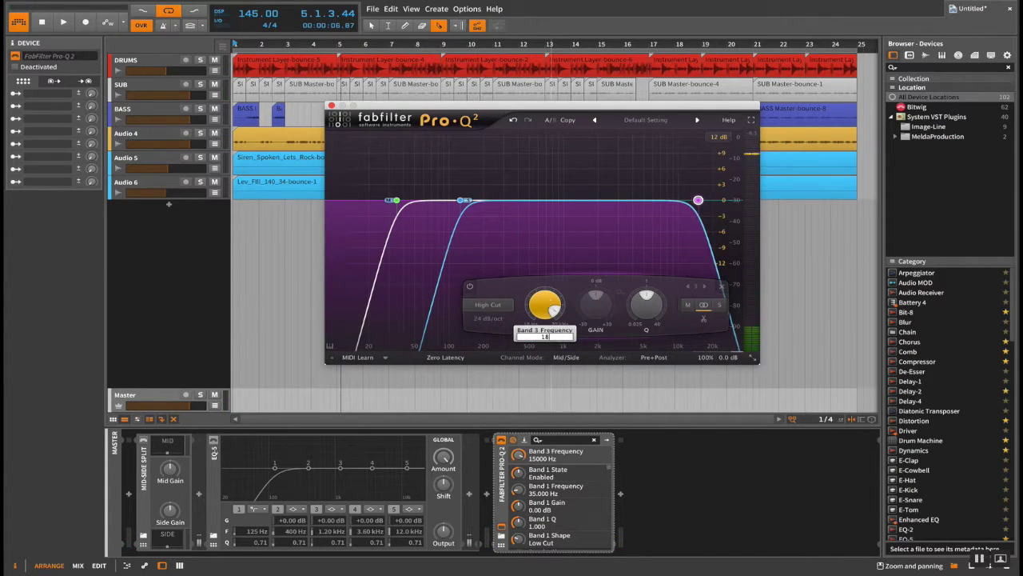
type("8000")
key("Return")
- Audition the high cut band during playback by soloing it briefly and comparing it disabled and enabled
key("space")
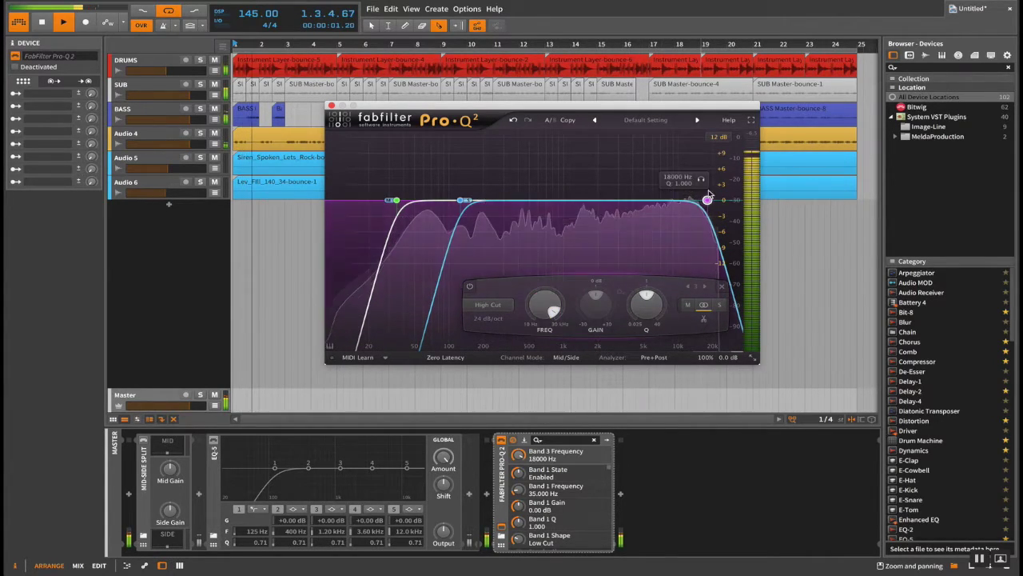
left_click(702, 179)
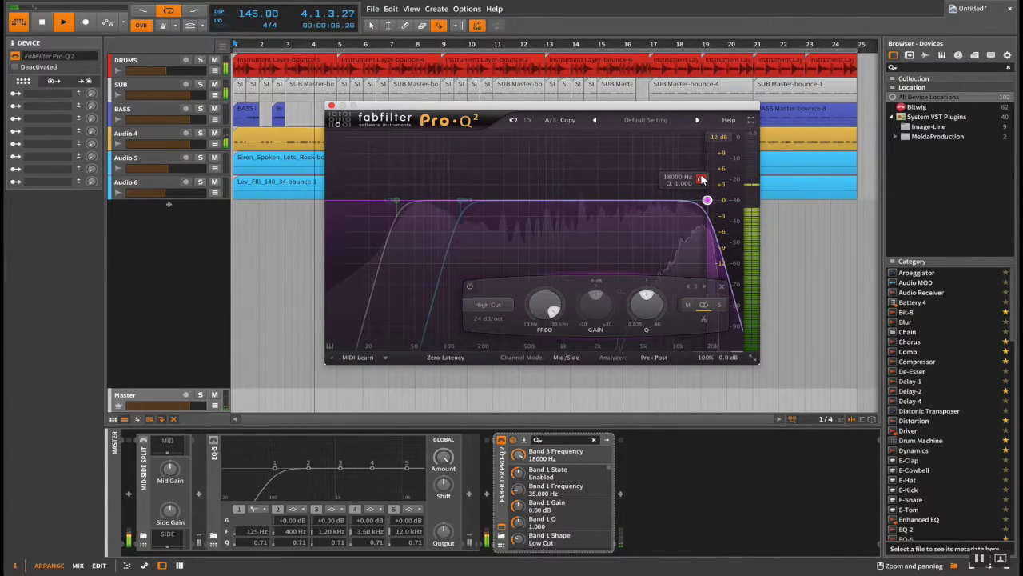
left_click(702, 178)
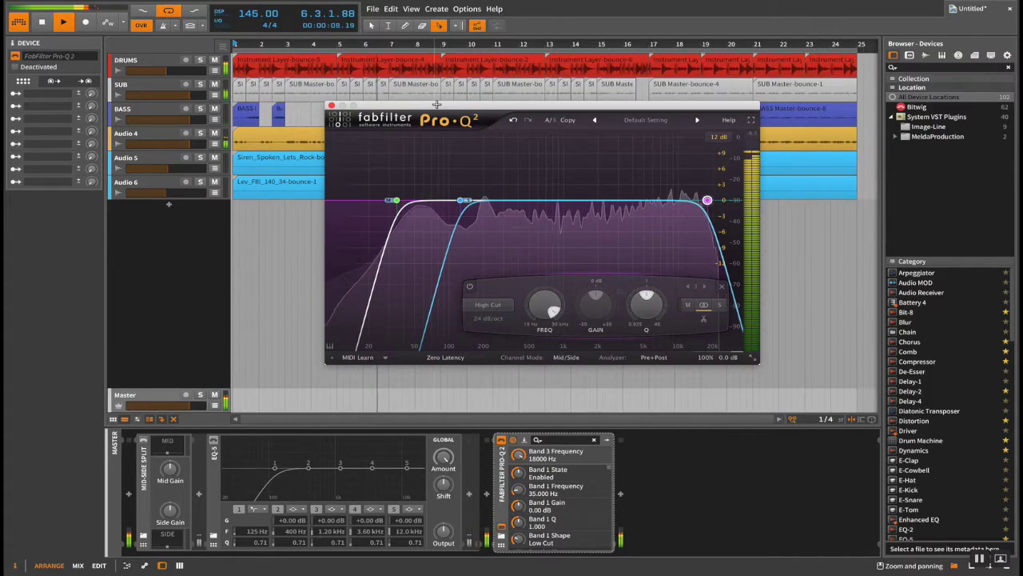
left_click(469, 287)
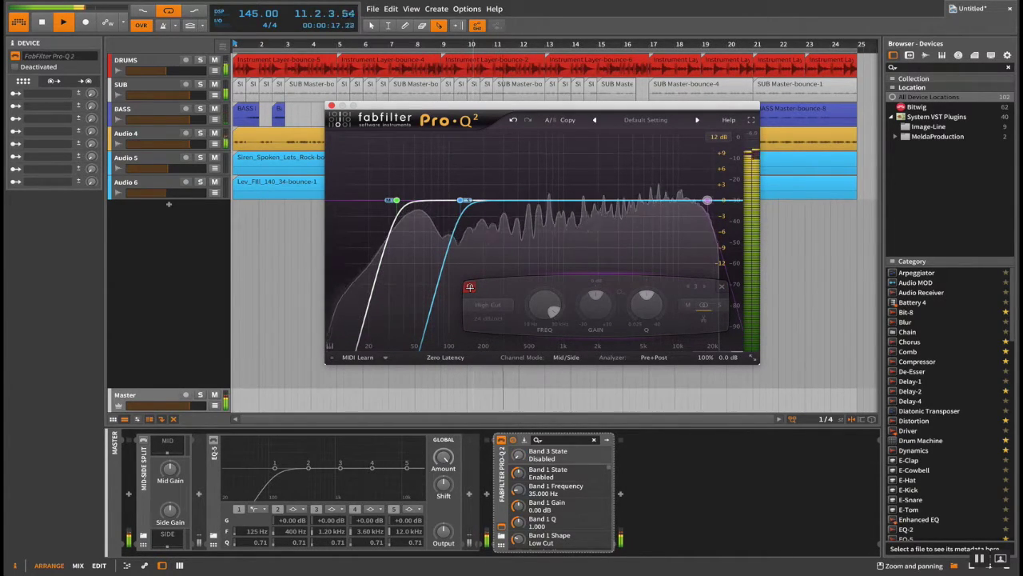
left_click(469, 287)
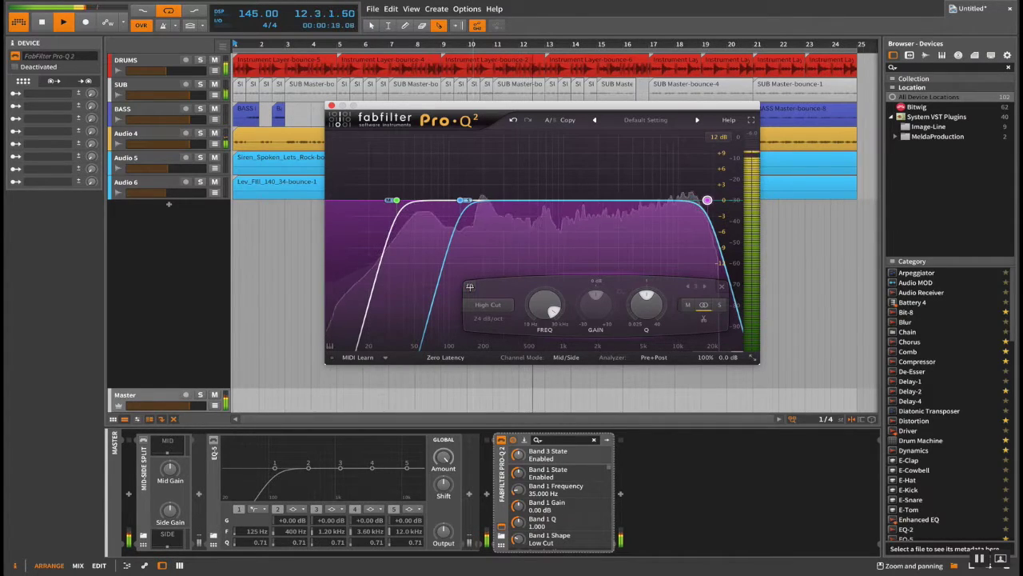
key("space")
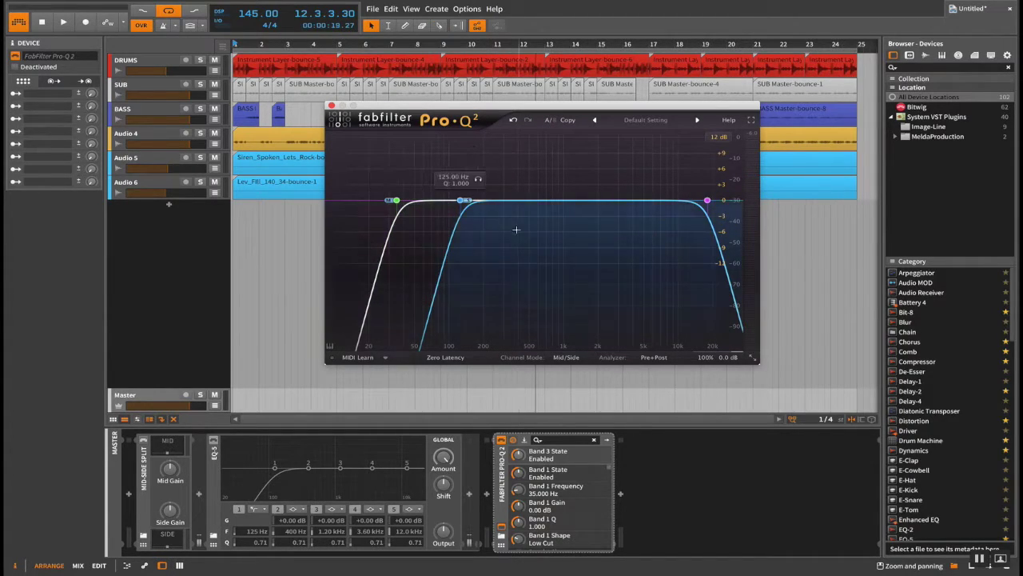
- Add a high shelf band at about 5.7 kHz with about +3 dB gain and a Q of 0.261
left_click_drag(546, 107, 496, 103)
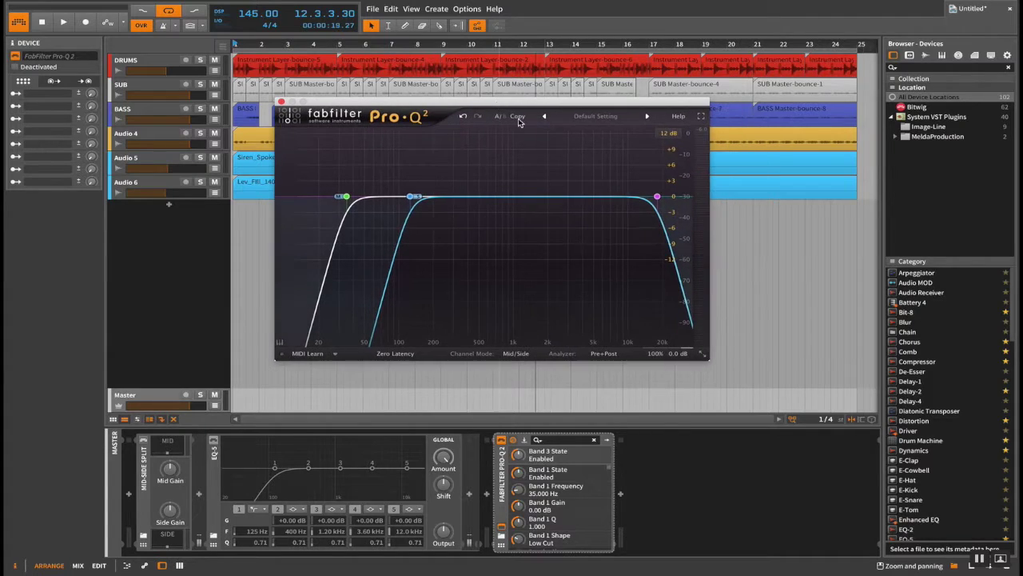
left_click(619, 197)
left_click_drag(619, 197, 621, 184)
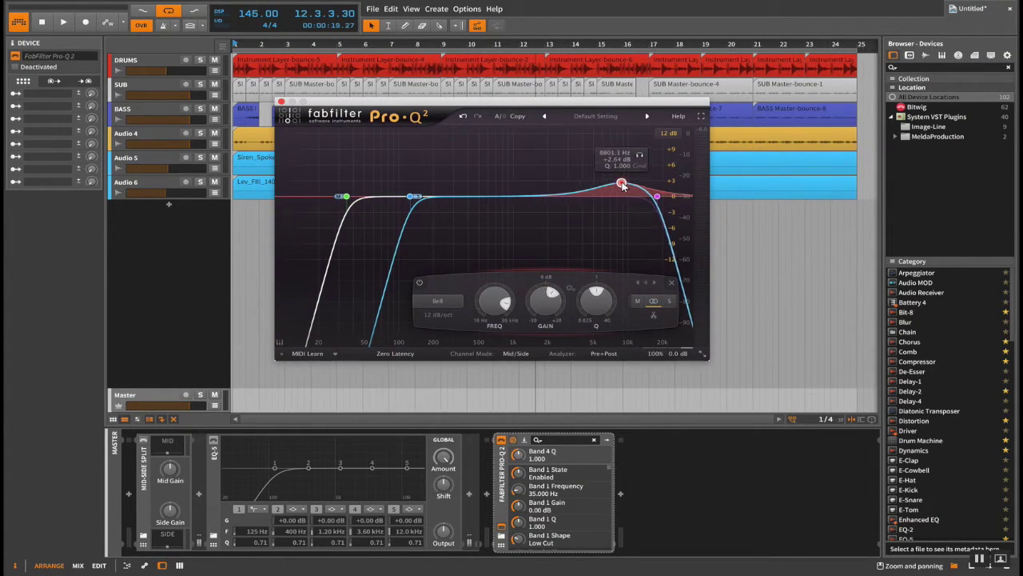
left_click(440, 303)
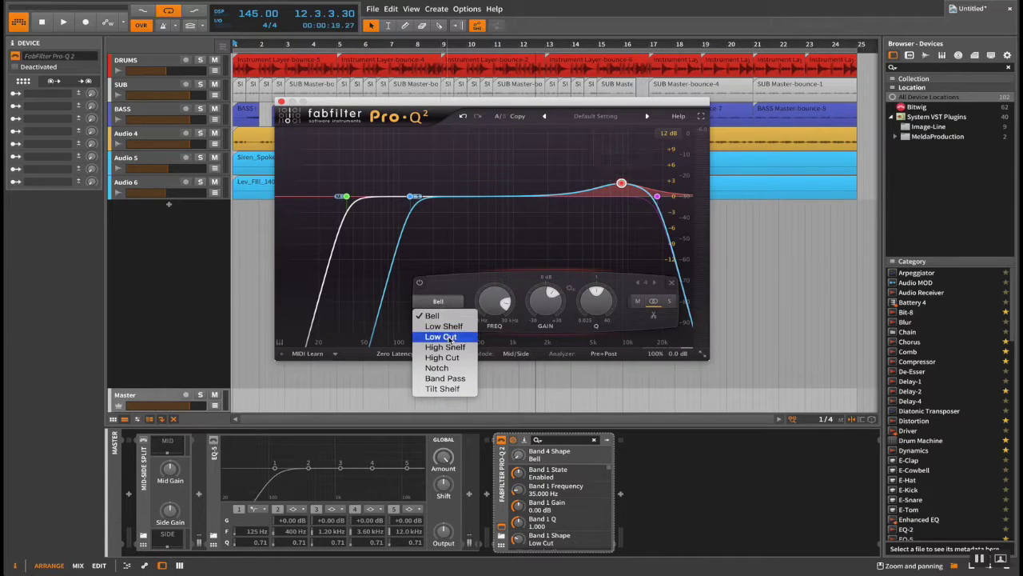
left_click(445, 347)
left_click_drag(621, 192, 601, 189)
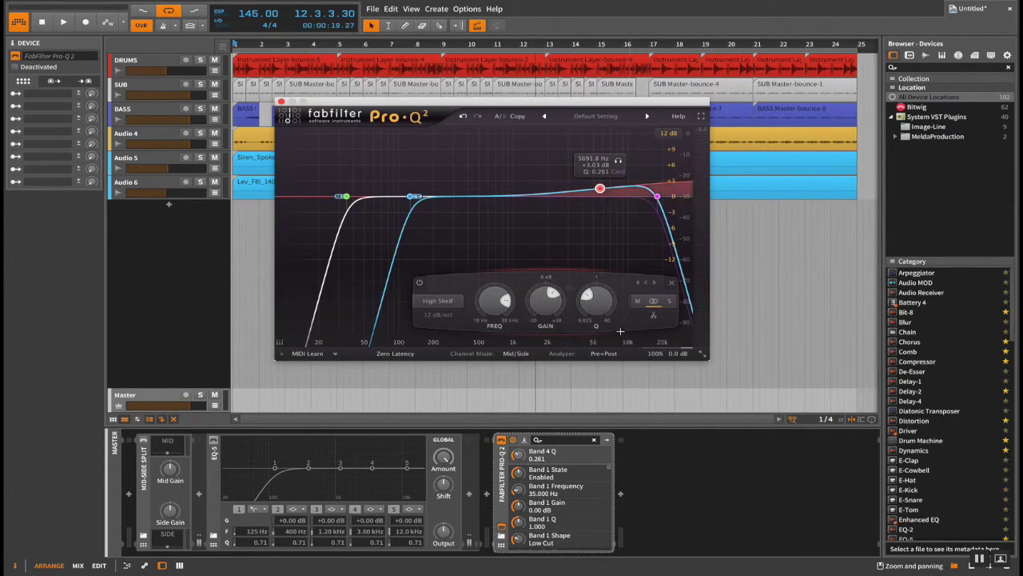
- Restrict the high shelf to the side channel and move it to about 9.1 kHz with about +3.9 dB gain
left_click(669, 301)
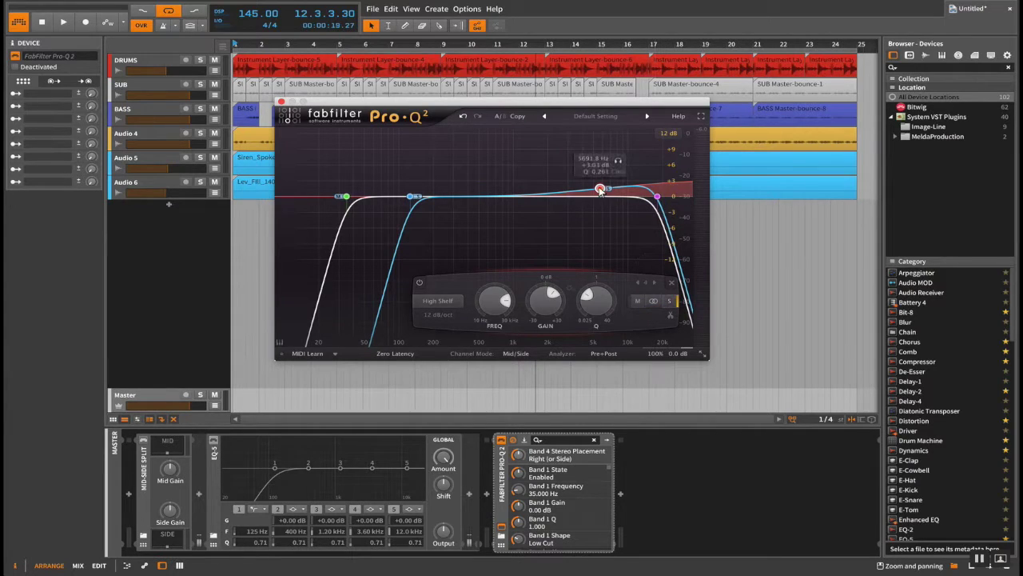
left_click_drag(600, 191, 613, 190)
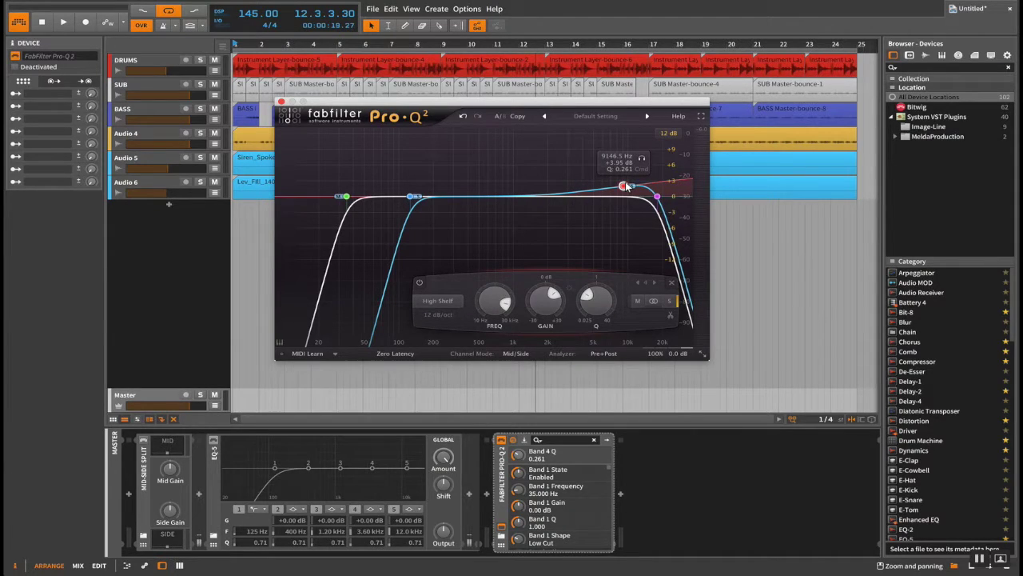
left_click_drag(624, 182, 625, 182)
- Audition the side high shelf during playback, soloing the band briefly before stopping
key("space")
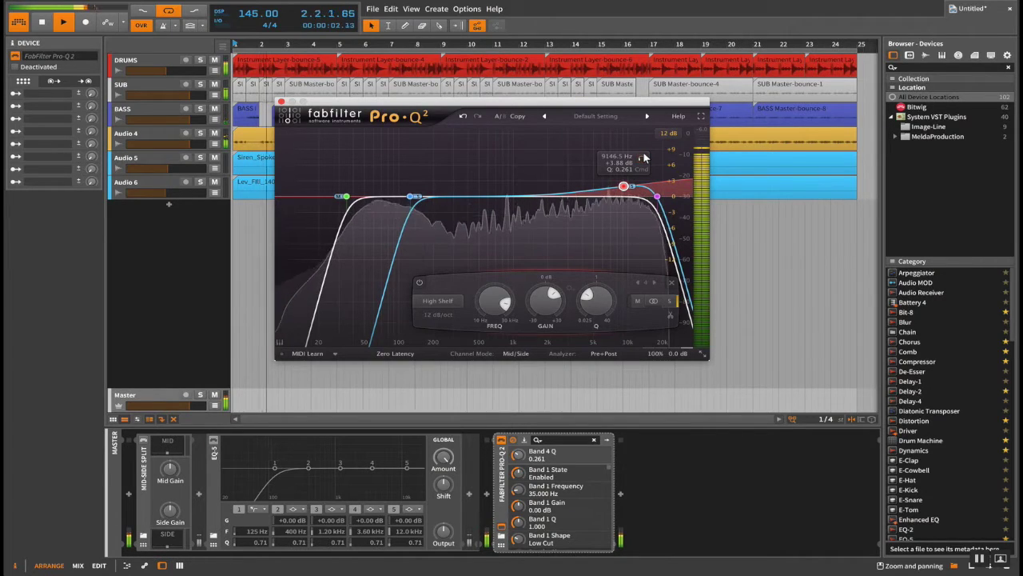
left_click(642, 159)
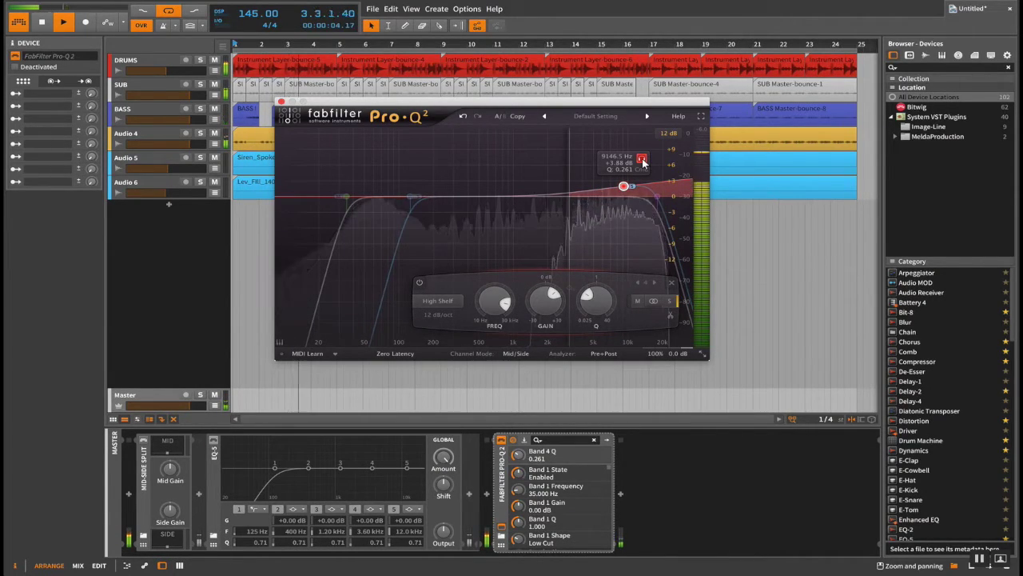
left_click(642, 159)
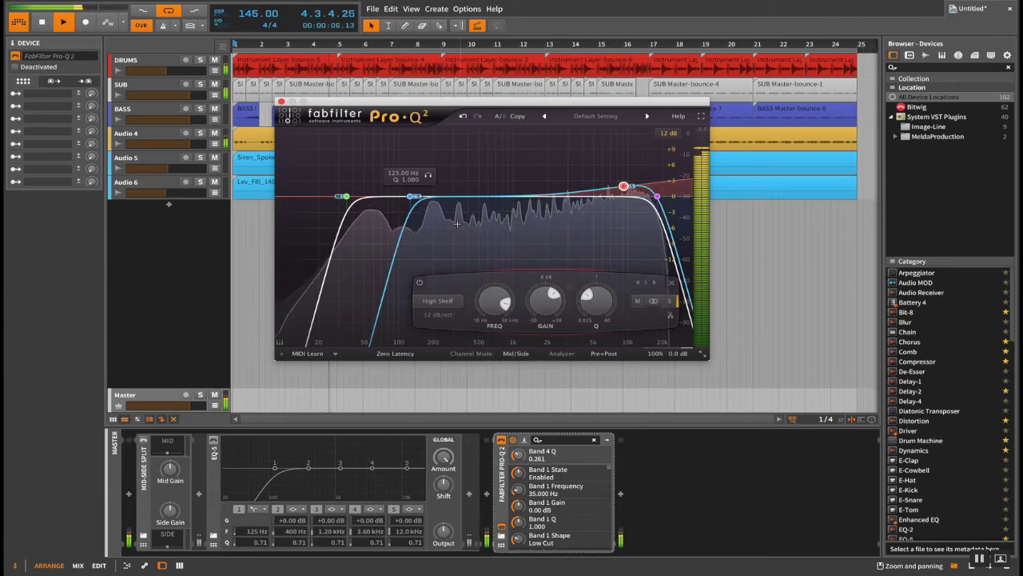
key("space")
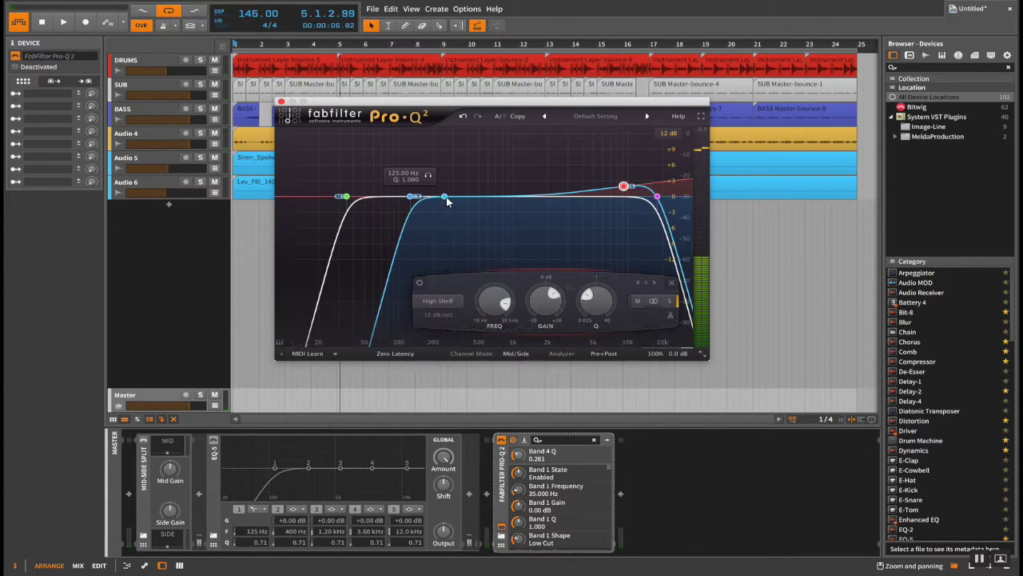
- Add a side-channel low shelf band at about 134 Hz with about -3.8 dB gain and a Q of 0.413
double_click(310, 197)
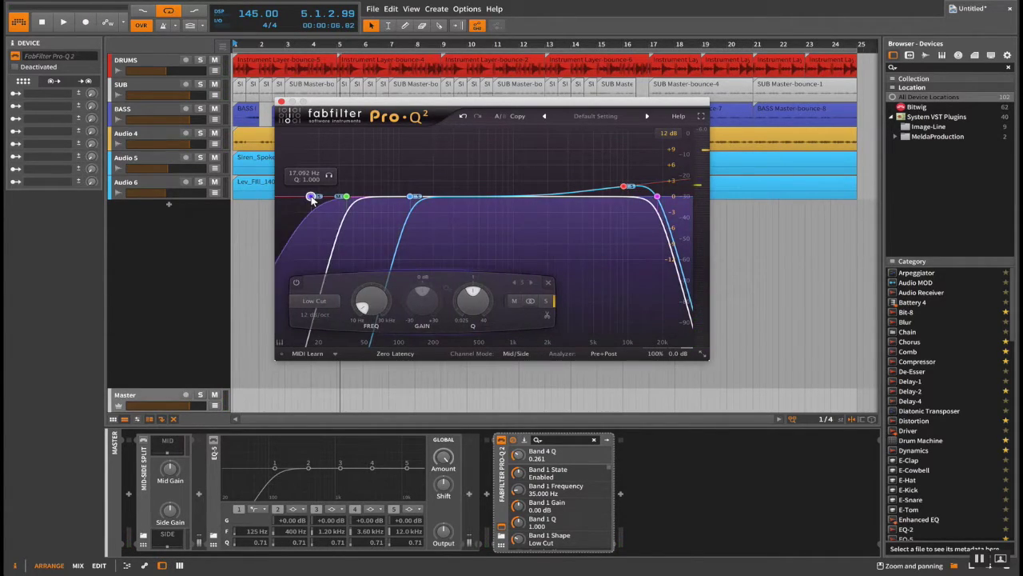
left_click(314, 302)
left_click(334, 331)
left_click_drag(311, 197, 383, 221)
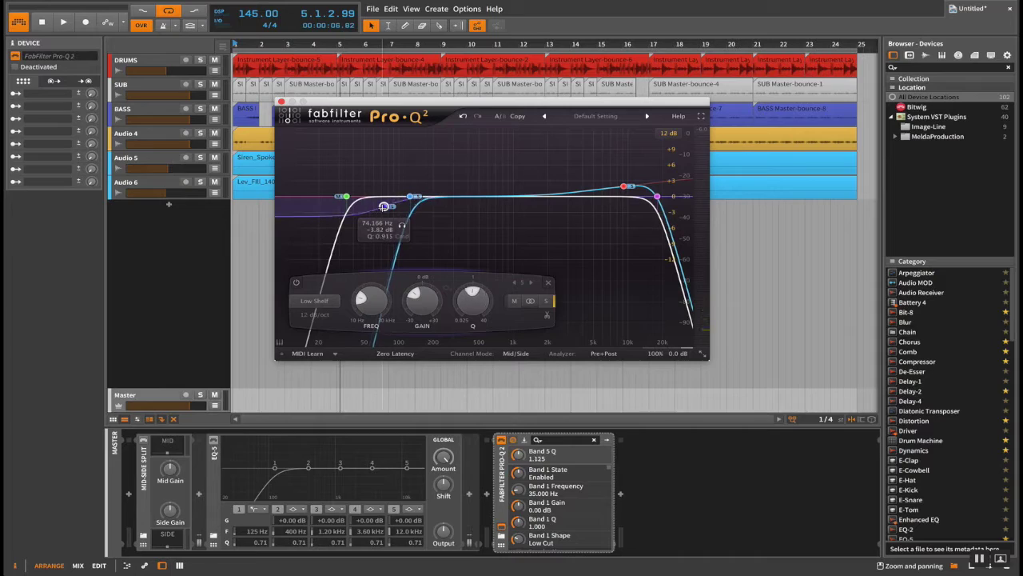
left_click_drag(383, 206, 417, 208)
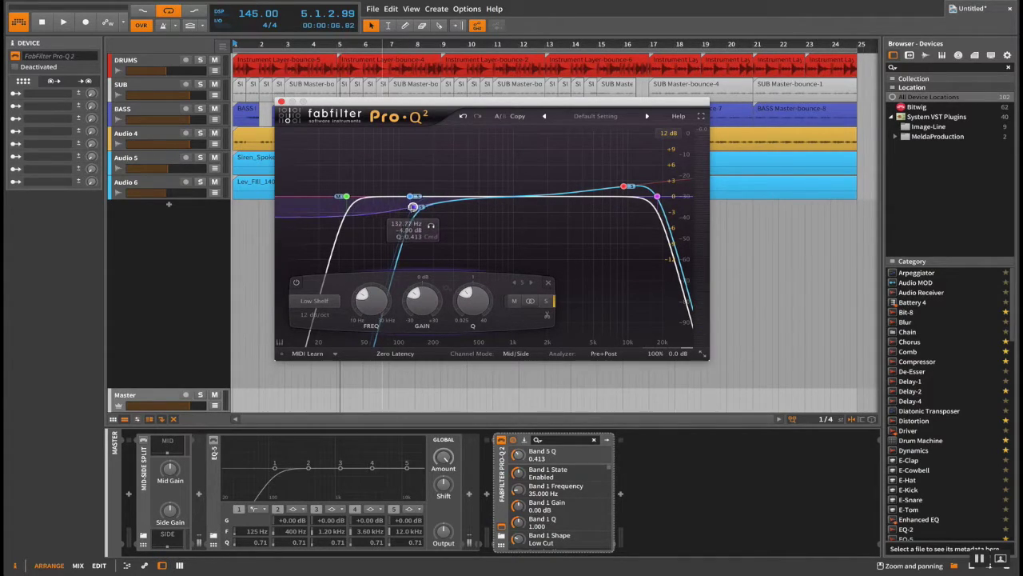
left_click_drag(413, 207, 413, 207)
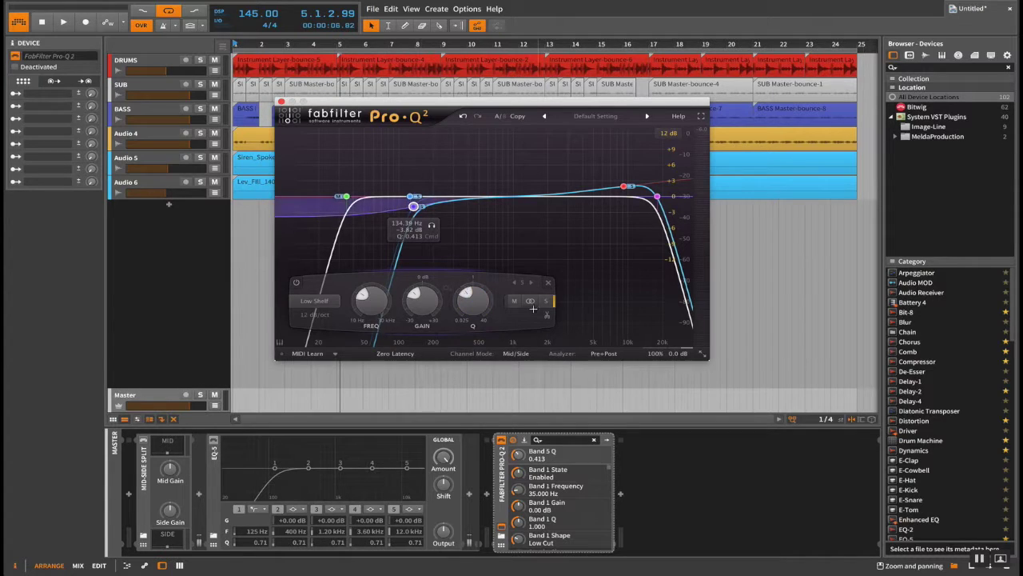
- Try the low shelf on the mid channel during playback, moving it to about 146 Hz with about -4.1 dB gain
left_click(515, 301)
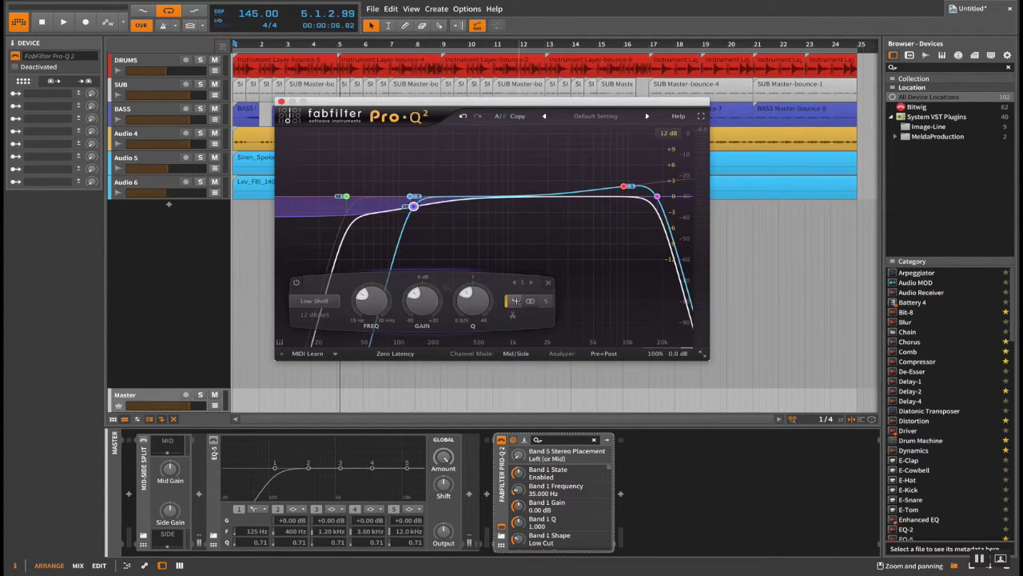
left_click(477, 155)
key("space")
mouse_move(414, 206)
left_mouse_down()
mouse_move(424, 201)
mouse_move(418, 205)
left_mouse_up()
key("space")
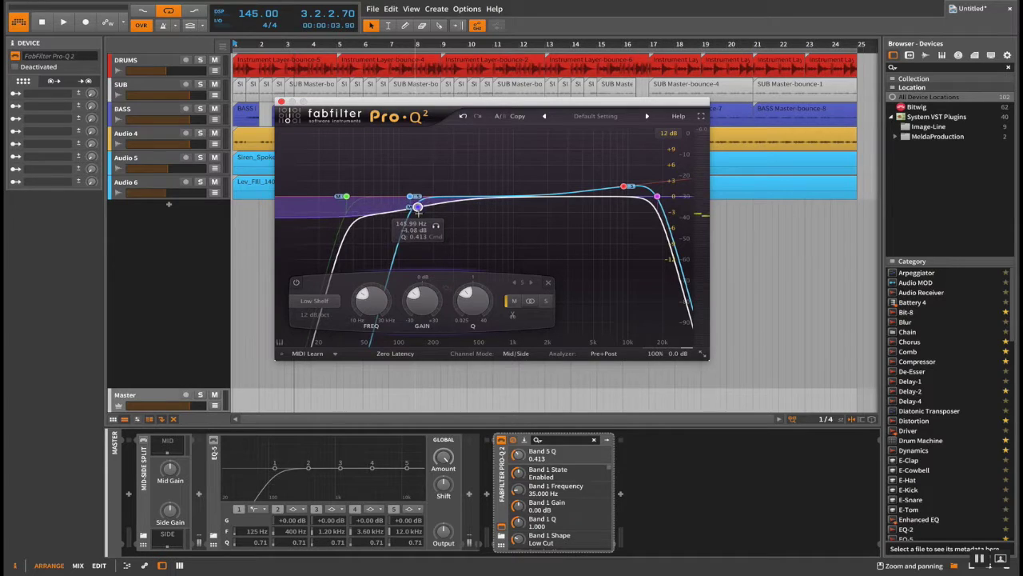
- Restrict the low shelf to the side channel and move it to about 256 Hz with about -3.3 dB gain during playback
left_click(544, 300)
key("space")
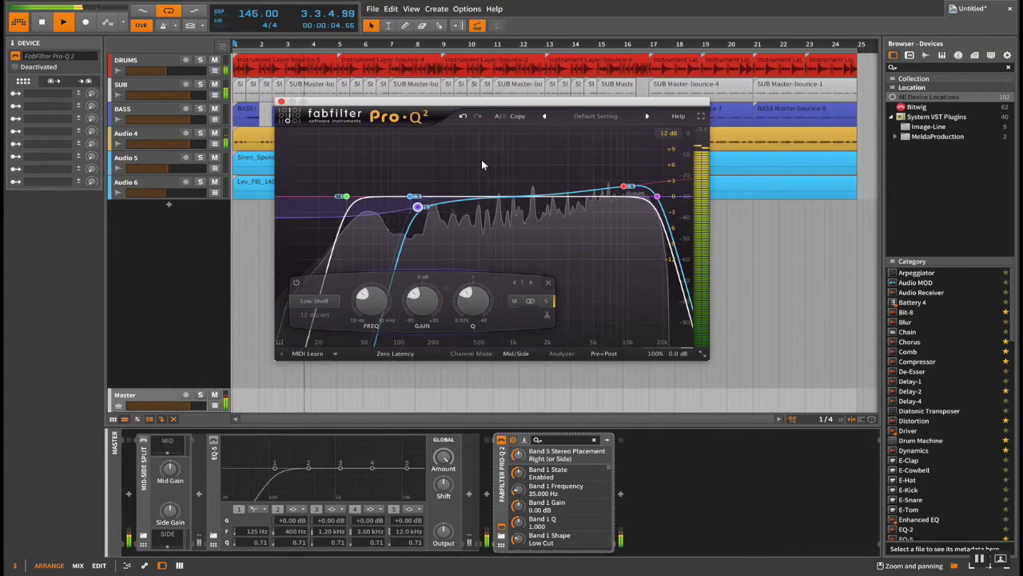
left_click_drag(417, 207, 445, 204)
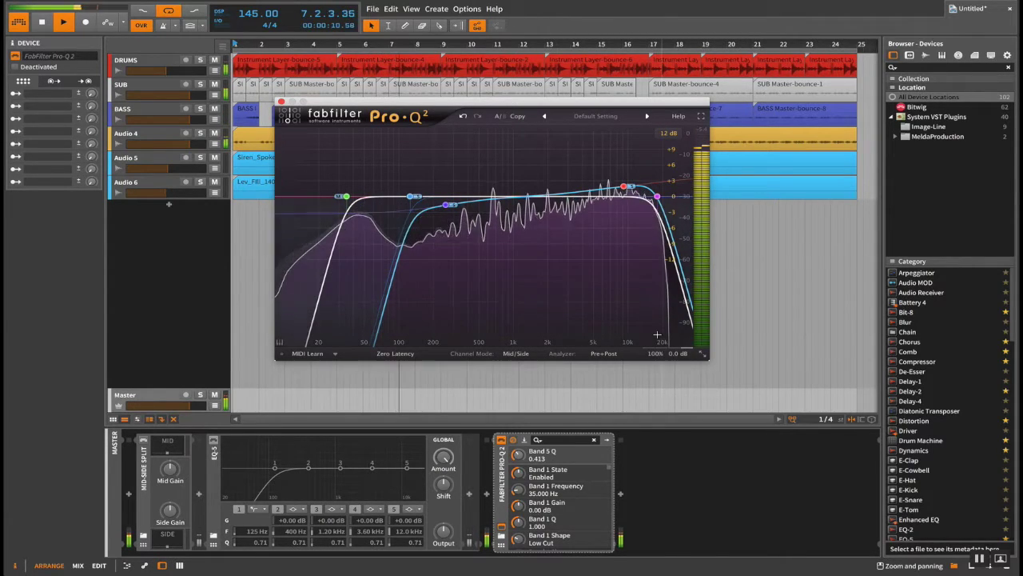
key("space")
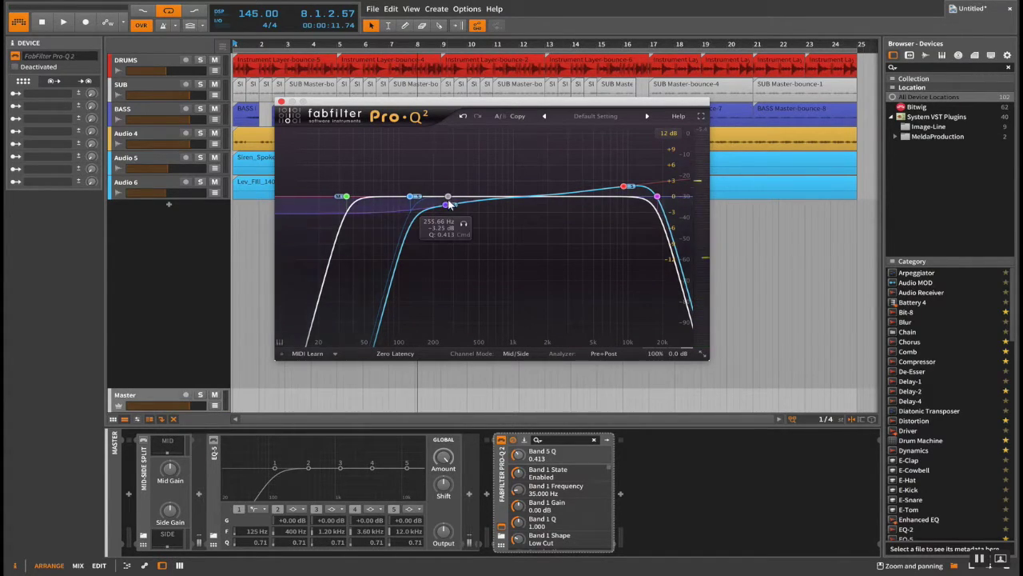
- Audition the side low shelf soloed during playback, then play the full equalized mix briefly
key("space")
left_click(462, 223)
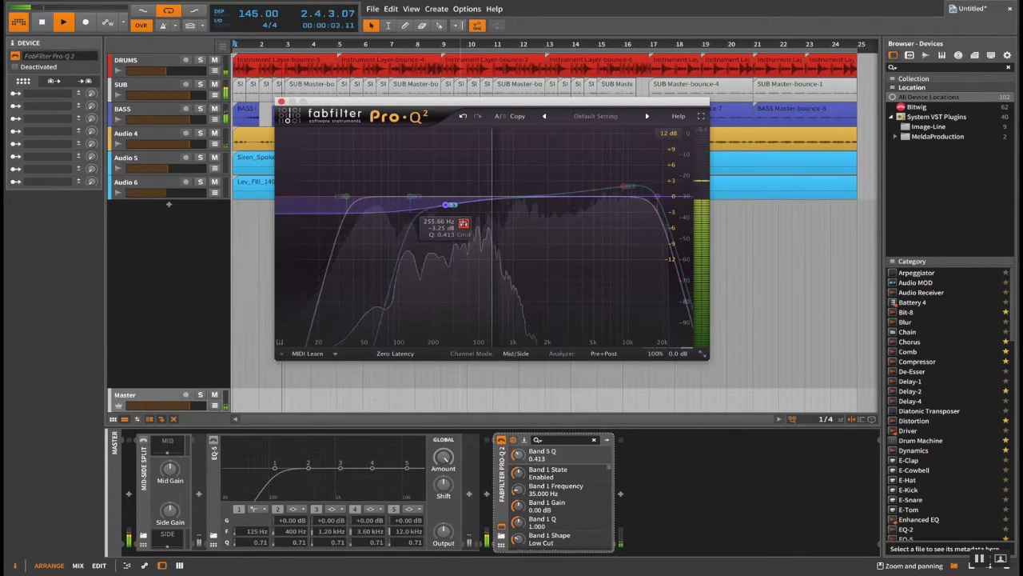
key("space")
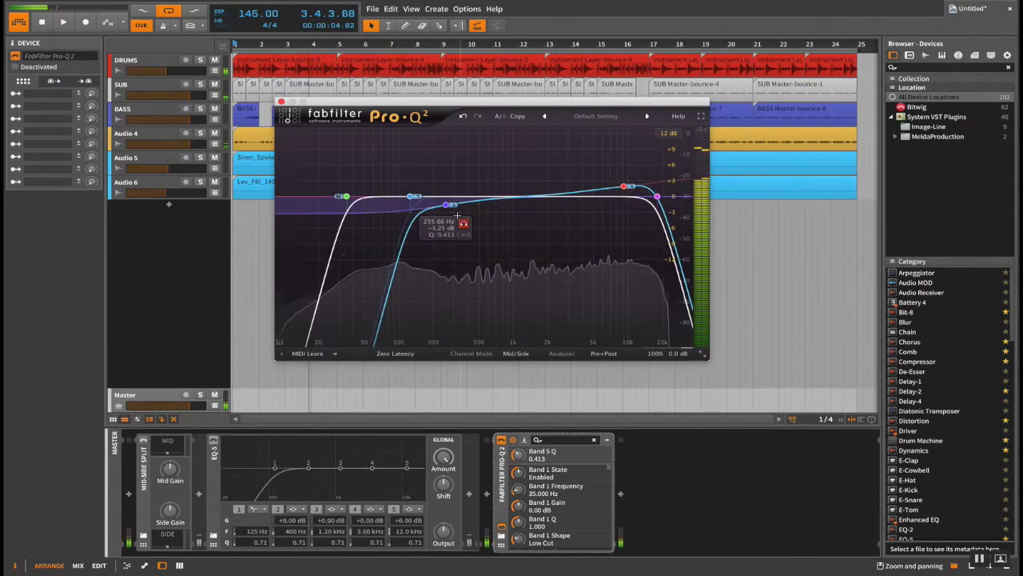
left_click(446, 204)
key("space")
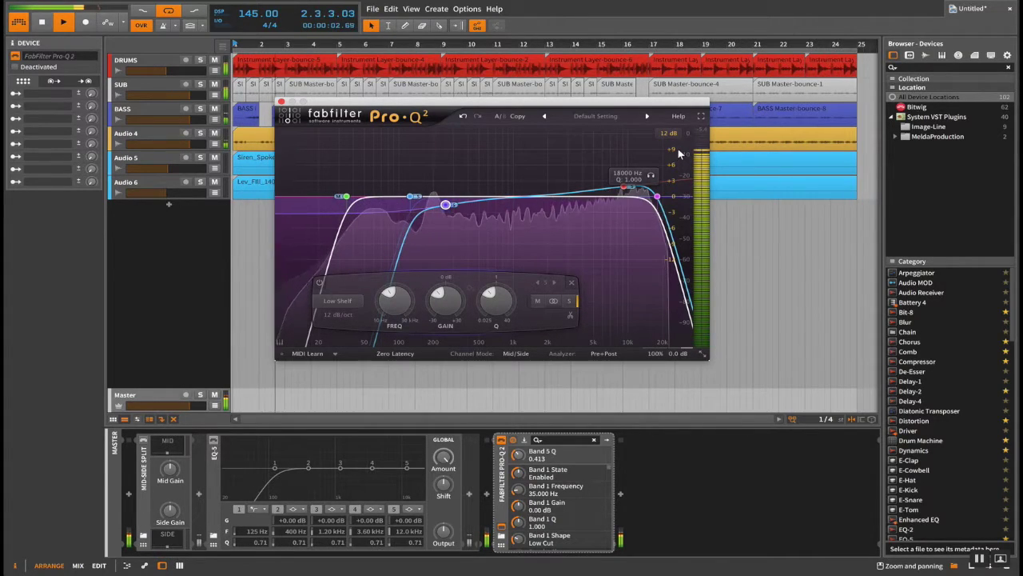
left_click(606, 352)
key("space")
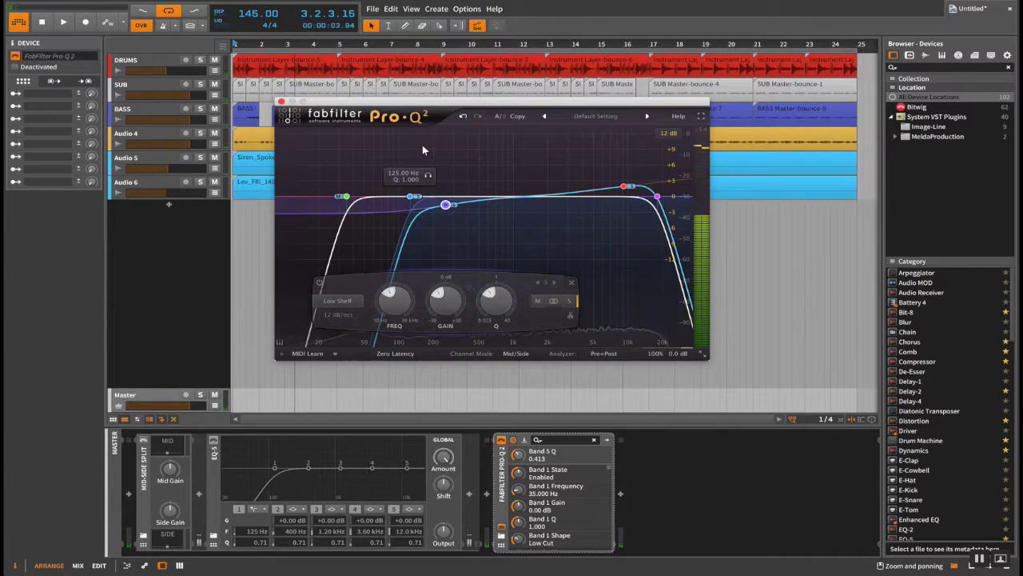
- Select all equalizer bands and compare the mix with them disabled and enabled during playback
left_click_drag(317, 161, 669, 245)
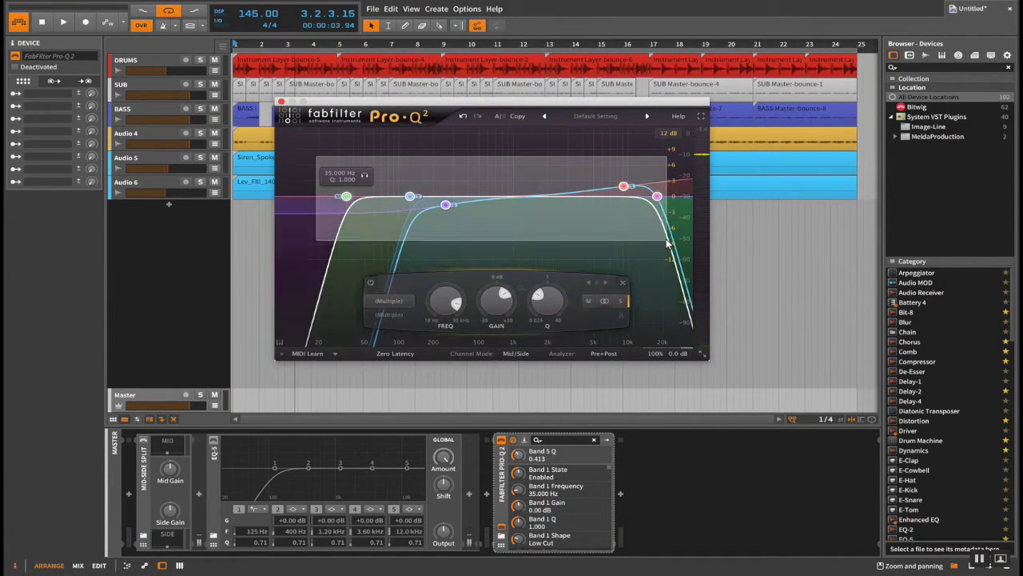
key("space")
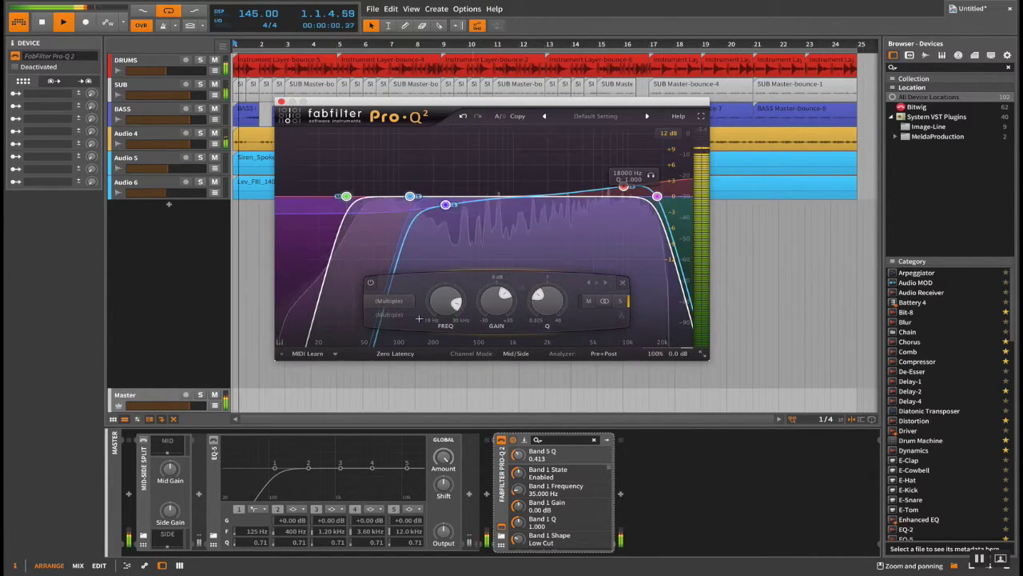
left_click(369, 281)
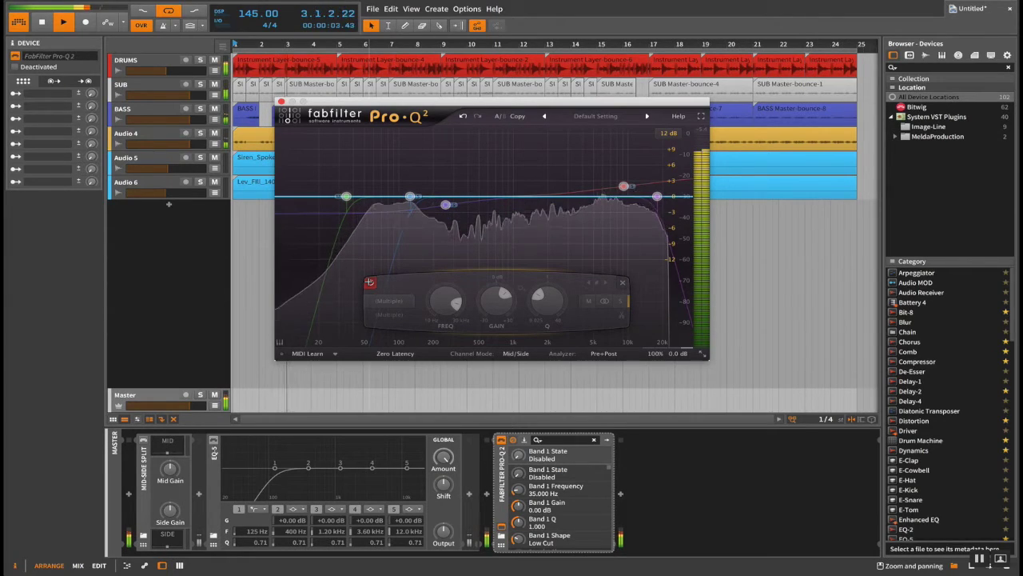
left_click(370, 281)
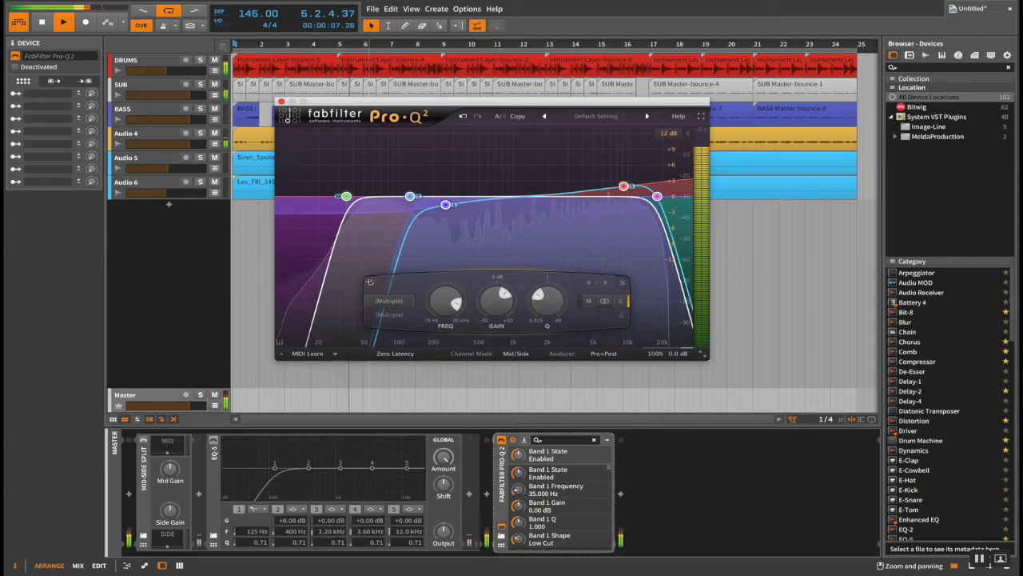
left_click(369, 282)
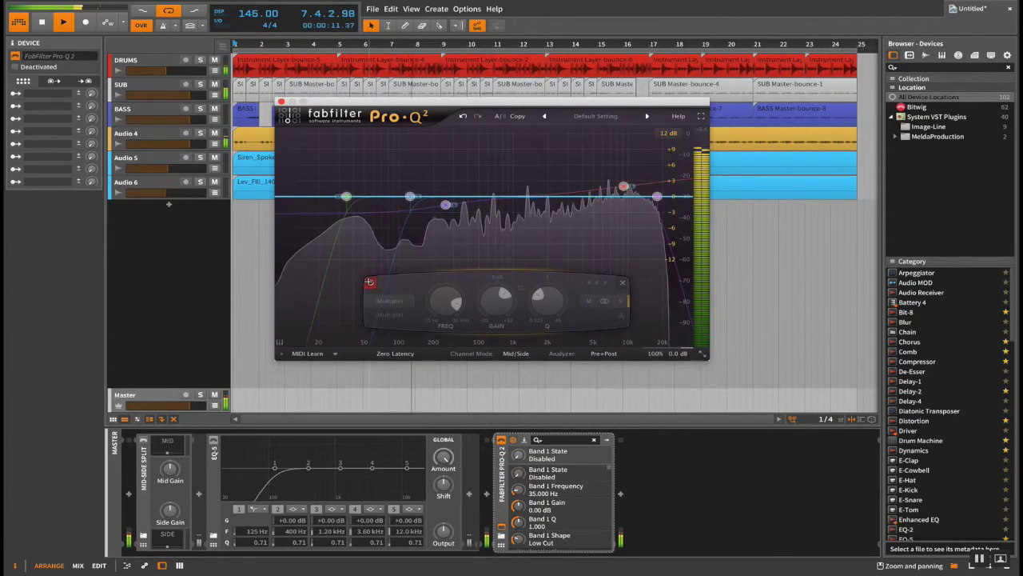
left_click(369, 281)
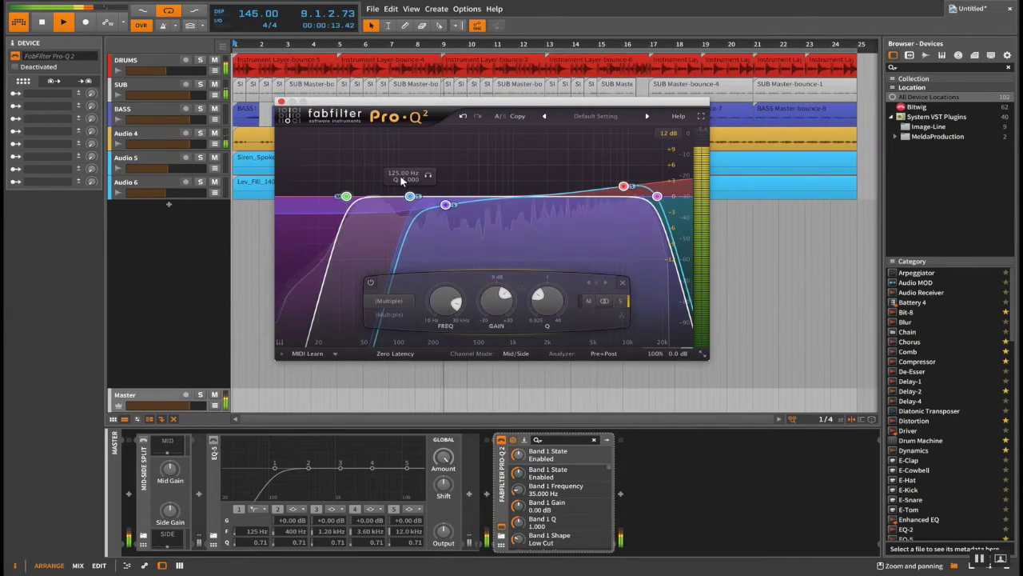
left_click(399, 146)
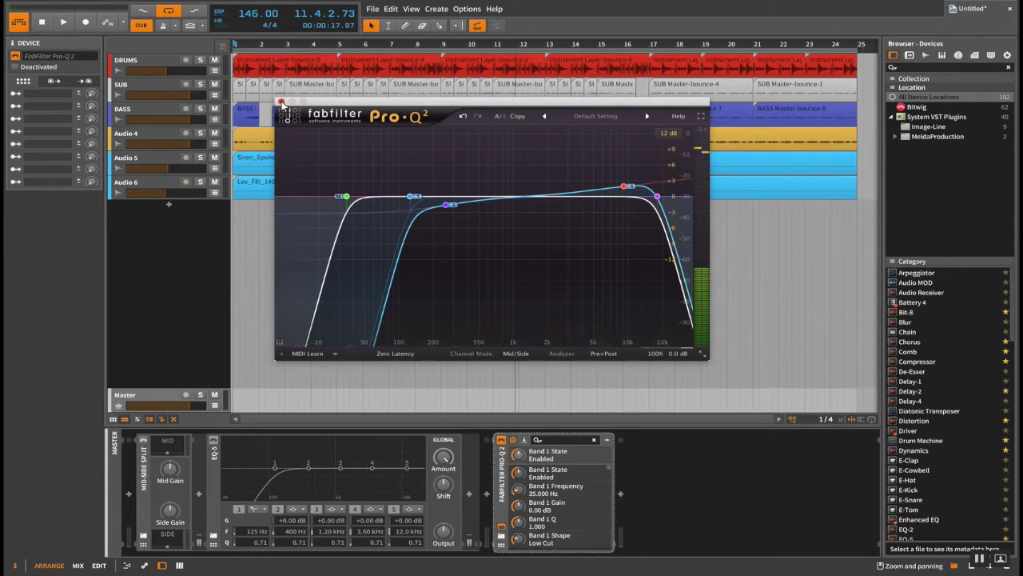
- Close the equalizer window and delete the Mid-Side Split device from the master chain
left_click(281, 102)
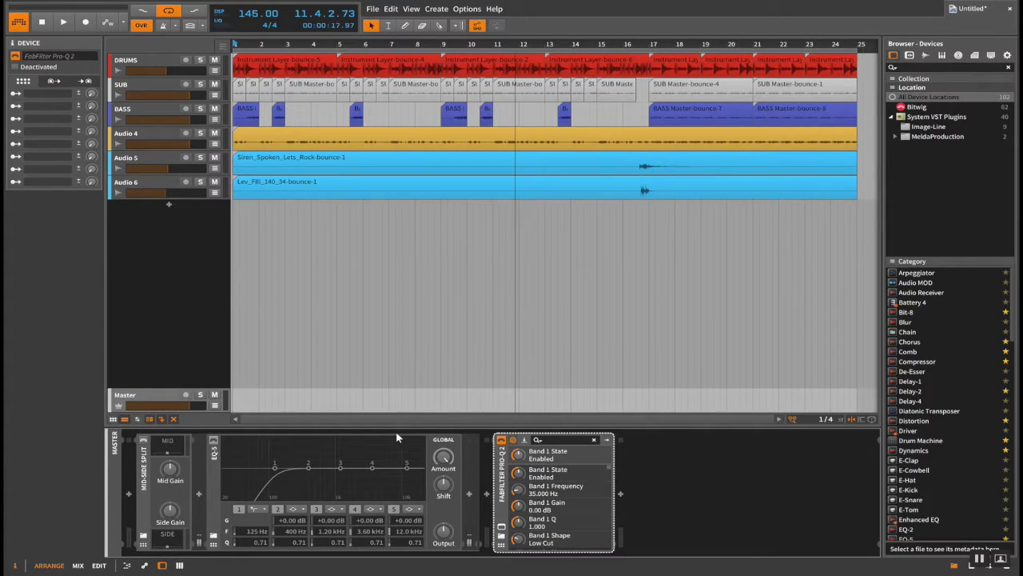
left_click(143, 466)
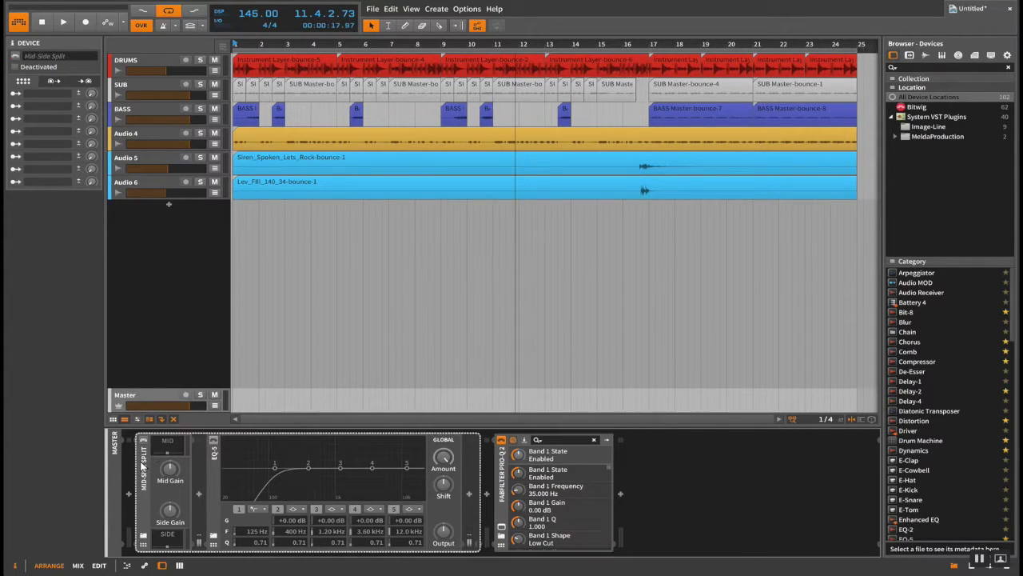
key("Delete")
- Try a Peak Limiter after FabFilter Pro-Q 2 in the master chain, adjusting its gain and auditioning the mix
double_click(348, 484)
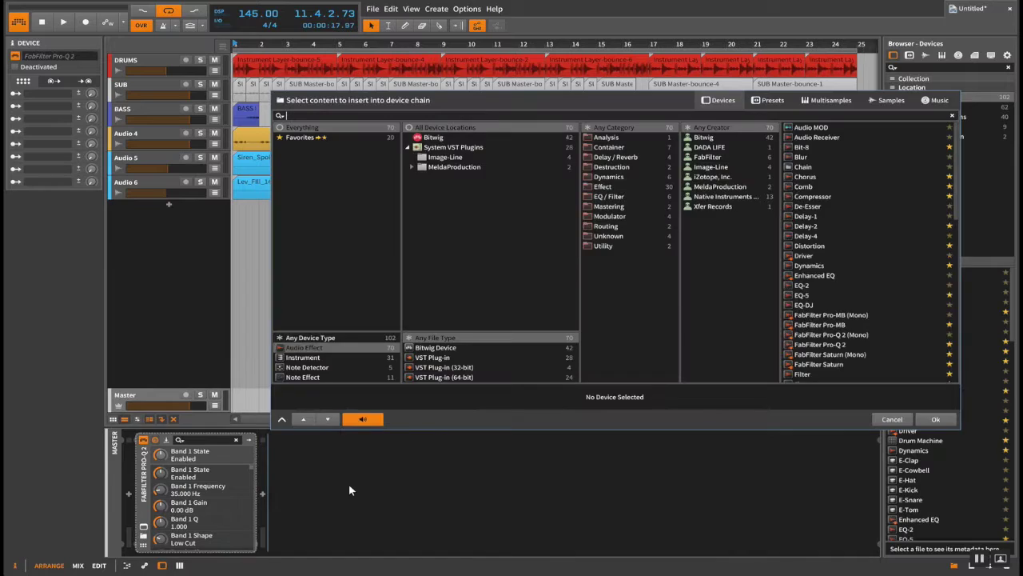
type("peak")
double_click(810, 127)
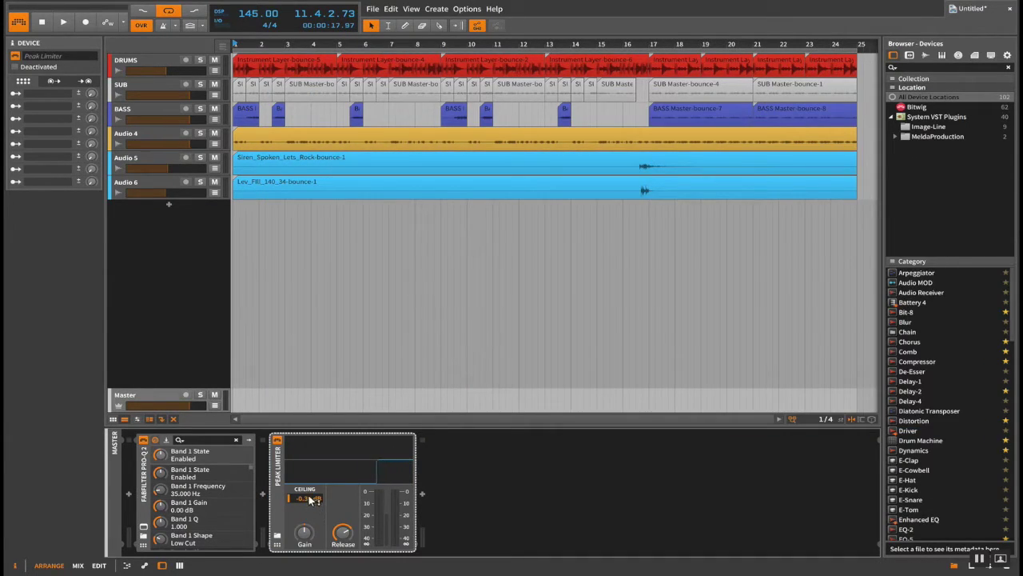
double_click(304, 536)
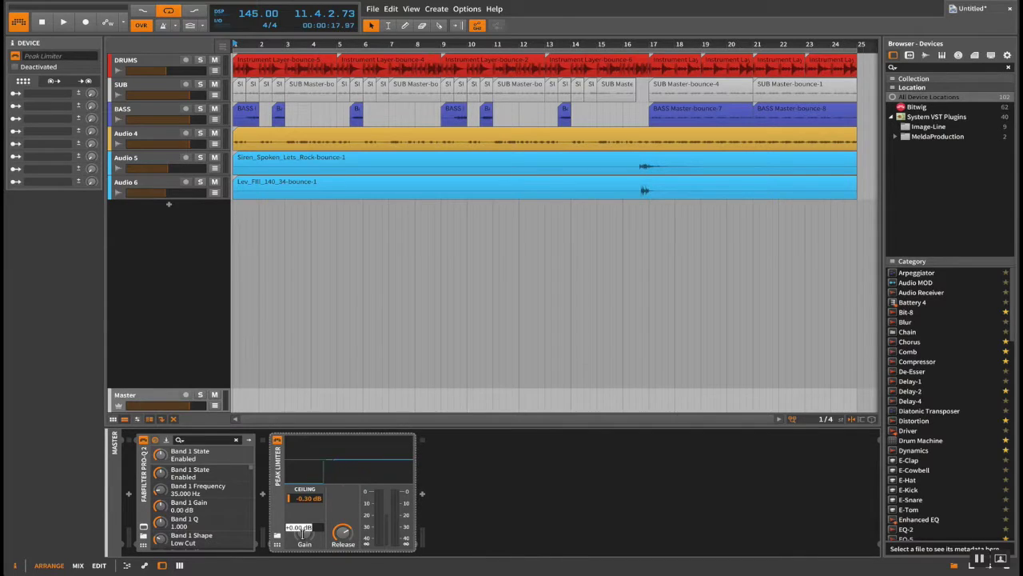
left_click(303, 533)
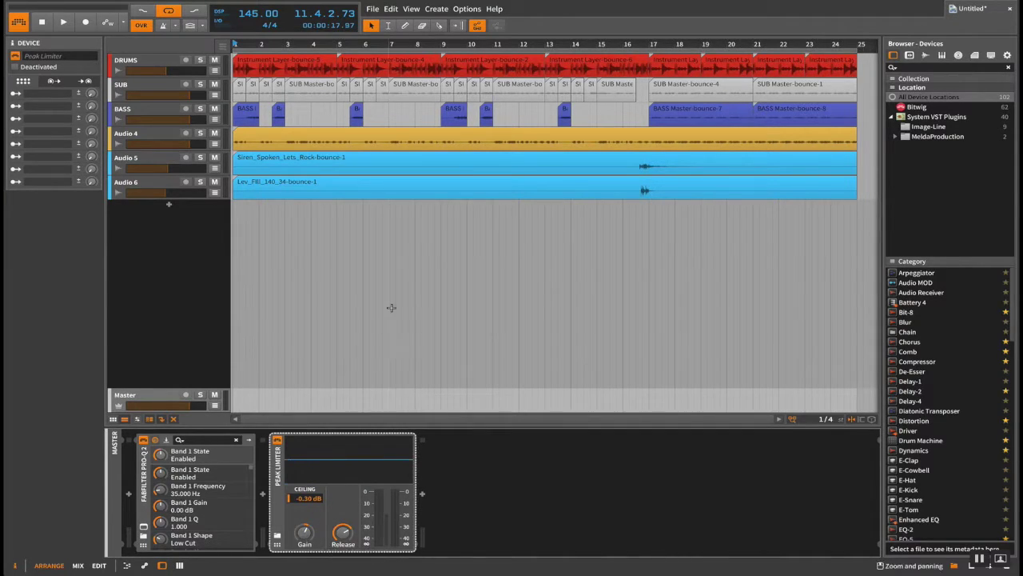
key("space")
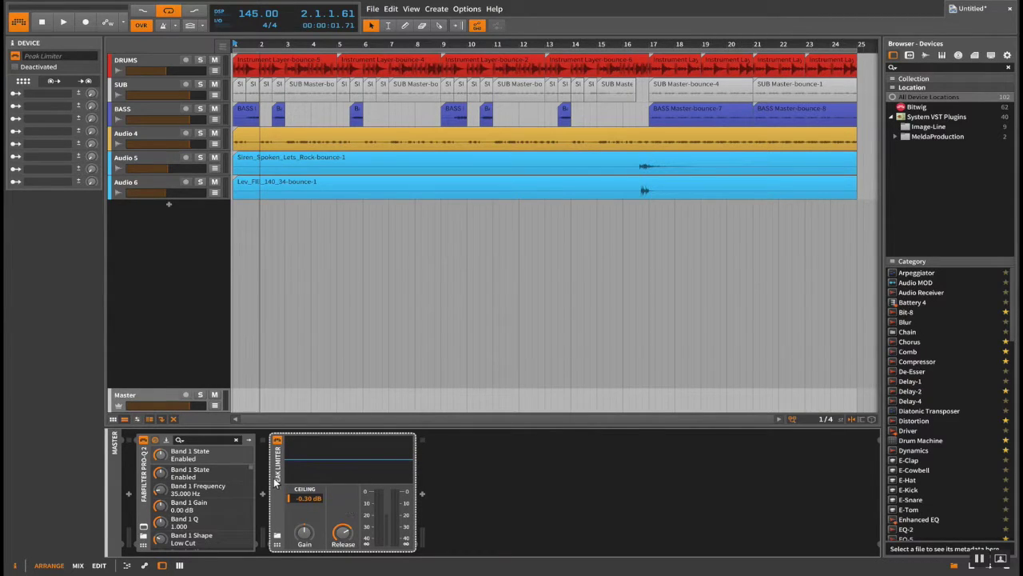
- Replace the Peak Limiter with iZotope Ozone 7 and move its window clear of the device chain
key("Delete")
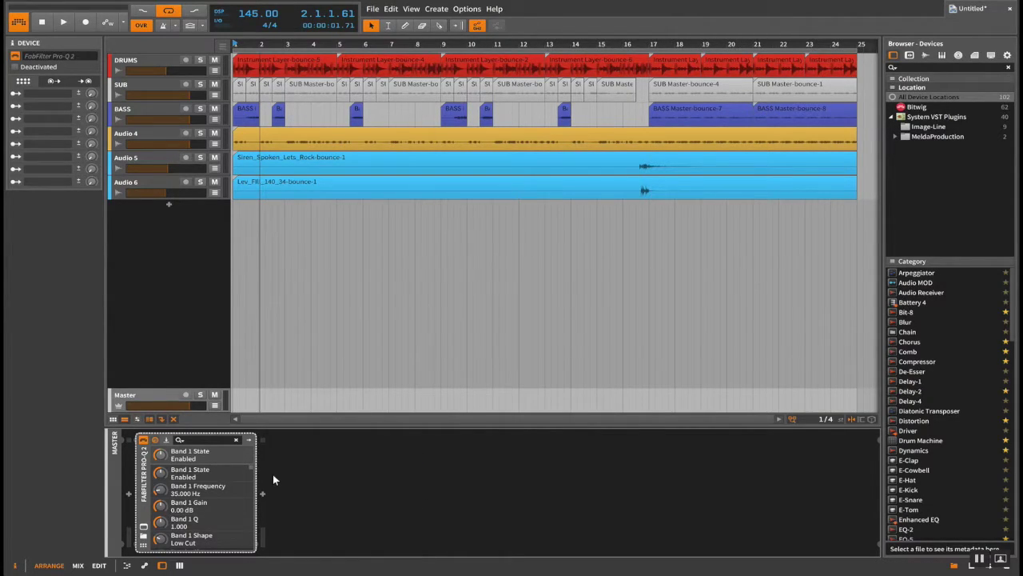
double_click(281, 471)
type("oz")
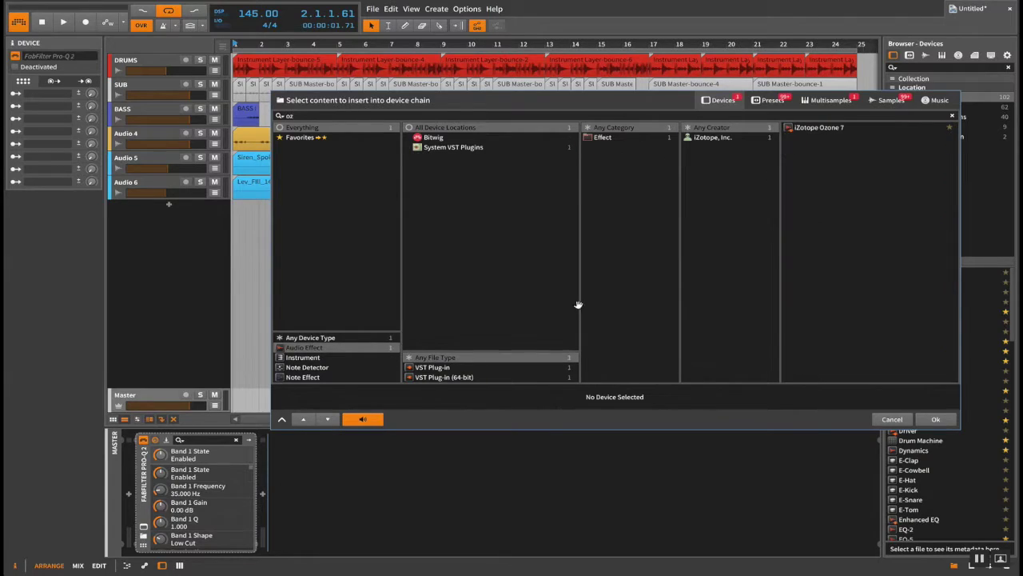
double_click(814, 126)
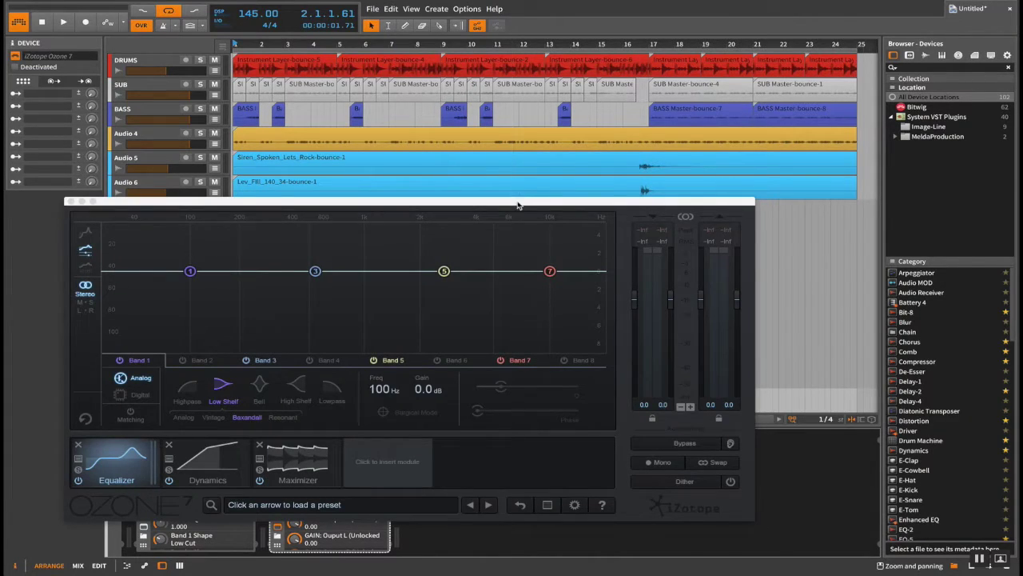
left_click_drag(517, 205, 621, 121)
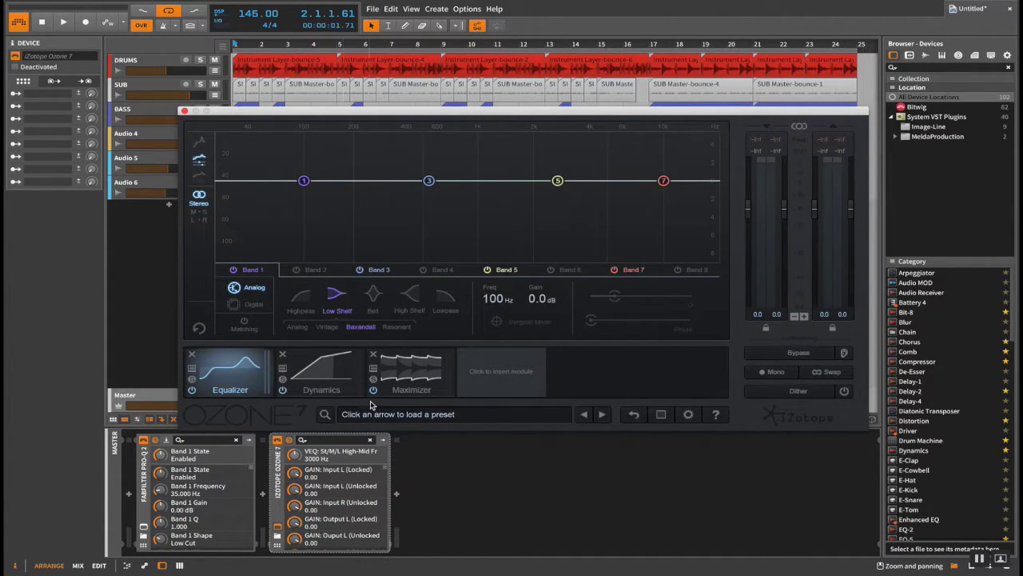
- Load the Tinker Bell preset in Ozone 7 and close the preset manager
left_click(450, 421)
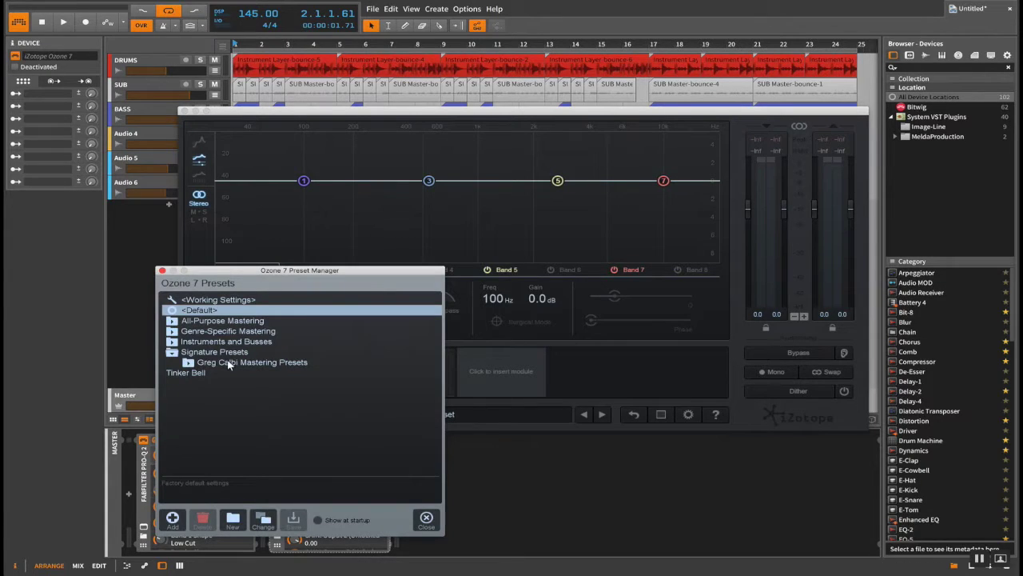
left_click(196, 374)
left_click(425, 518)
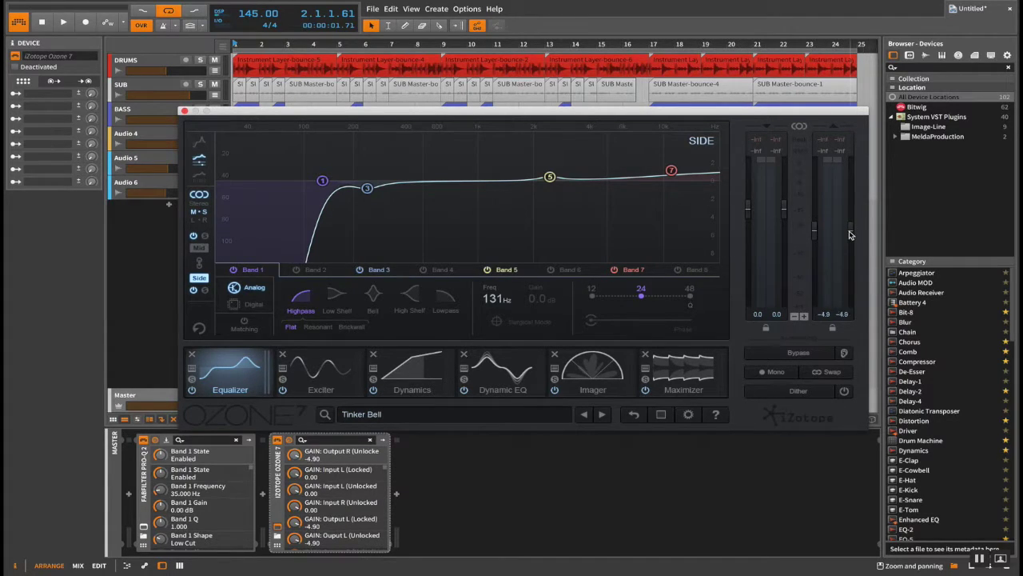
- Play the mix and set Ozone 7's left and right output gain to -5.4 dB
key("space")
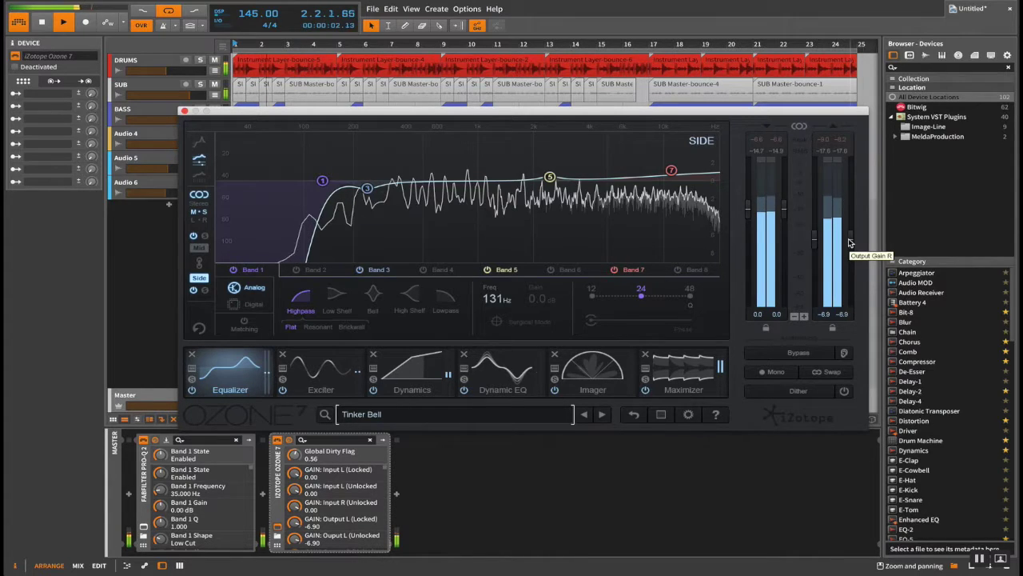
scroll(850, 241, "up", 1)
scroll(850, 242, "up", 8)
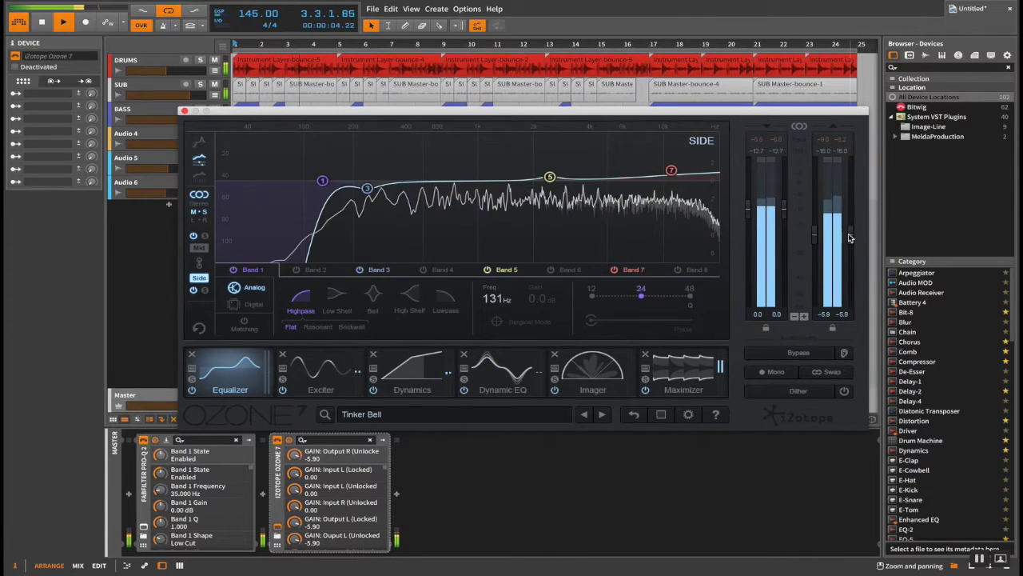
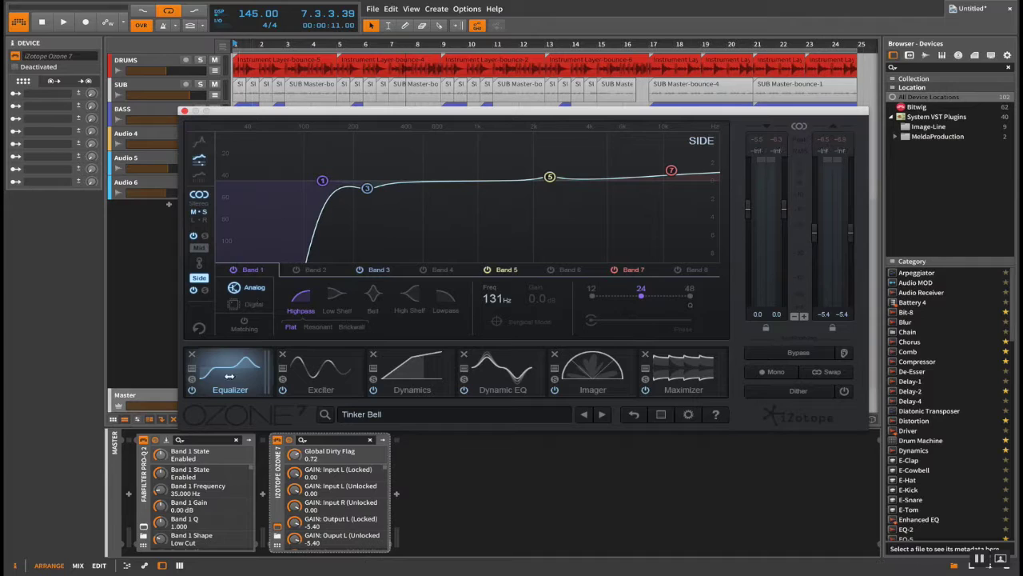
- Examine the Equalizer module's Mid and Side curves by switching between the two channels
left_click(198, 249)
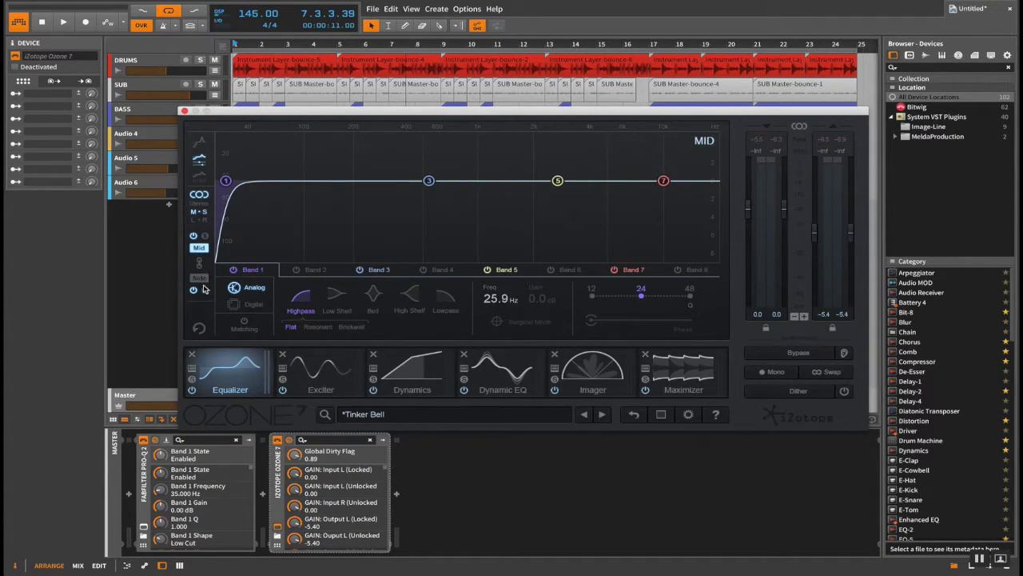
left_click(201, 279)
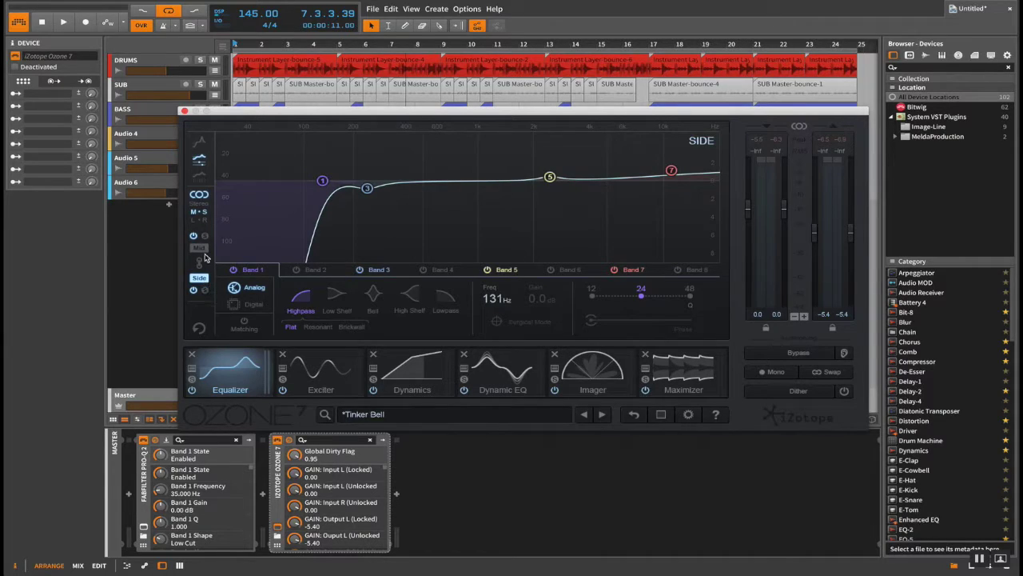
left_click(199, 248)
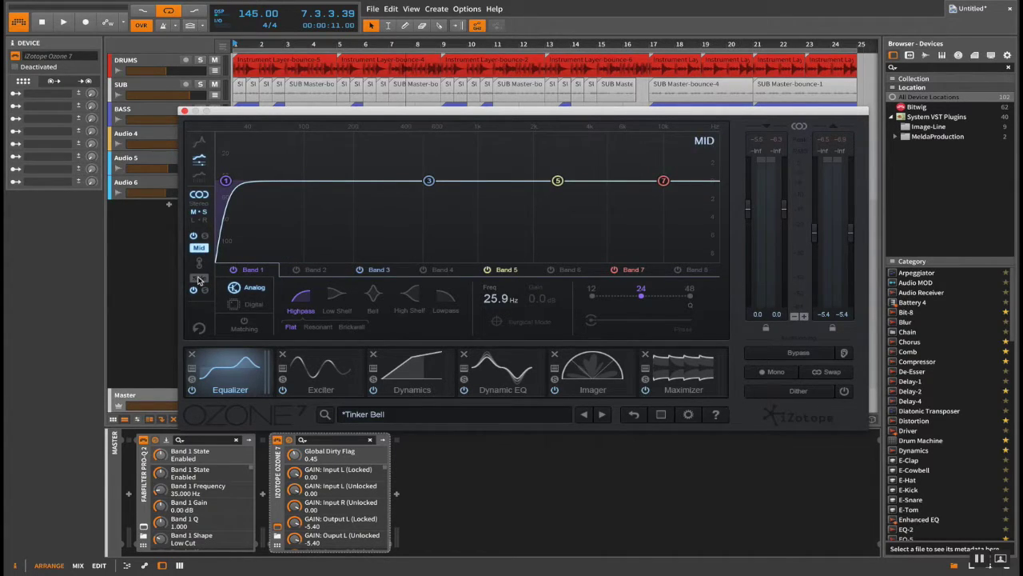
left_click(199, 279)
- Set the Exciter module's band 4 mix to 66.5% and its band 3 mix to 71.2%
left_click(323, 381)
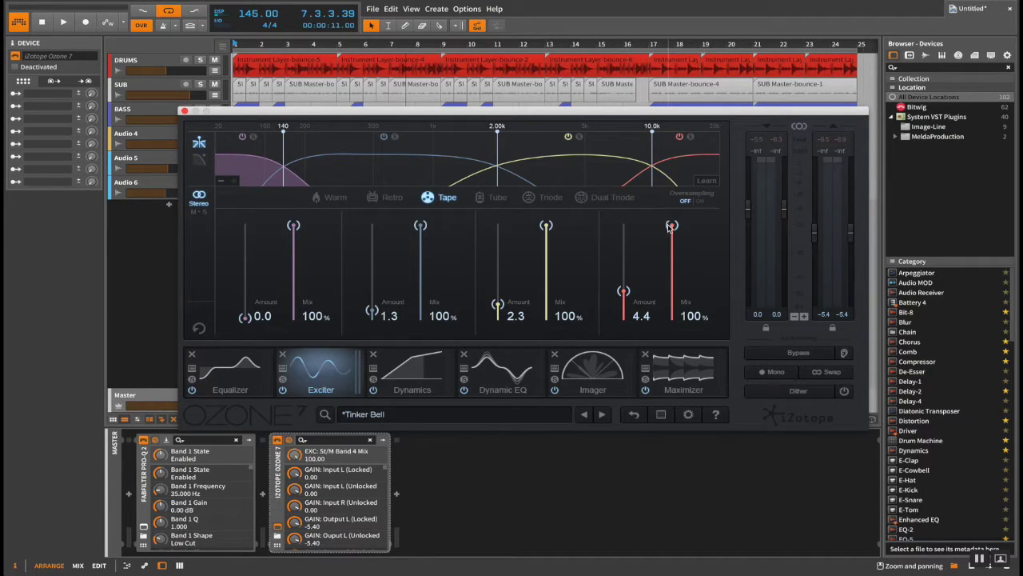
left_click_drag(670, 227, 668, 277)
left_click_drag(547, 226, 547, 253)
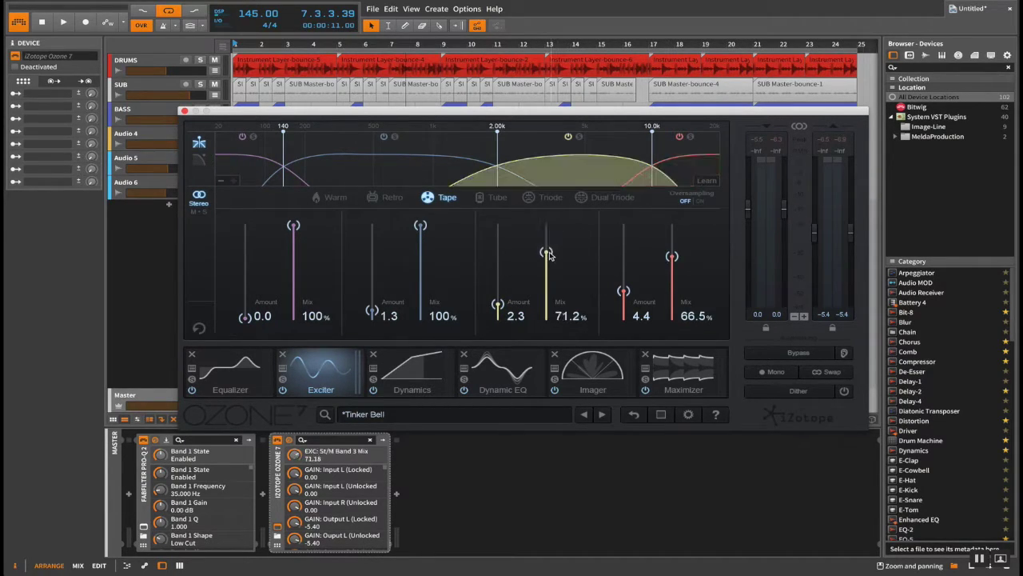
- Review the Dynamics, Imager and Dynamic EQ modules, and bypass the Imager
left_click(403, 381)
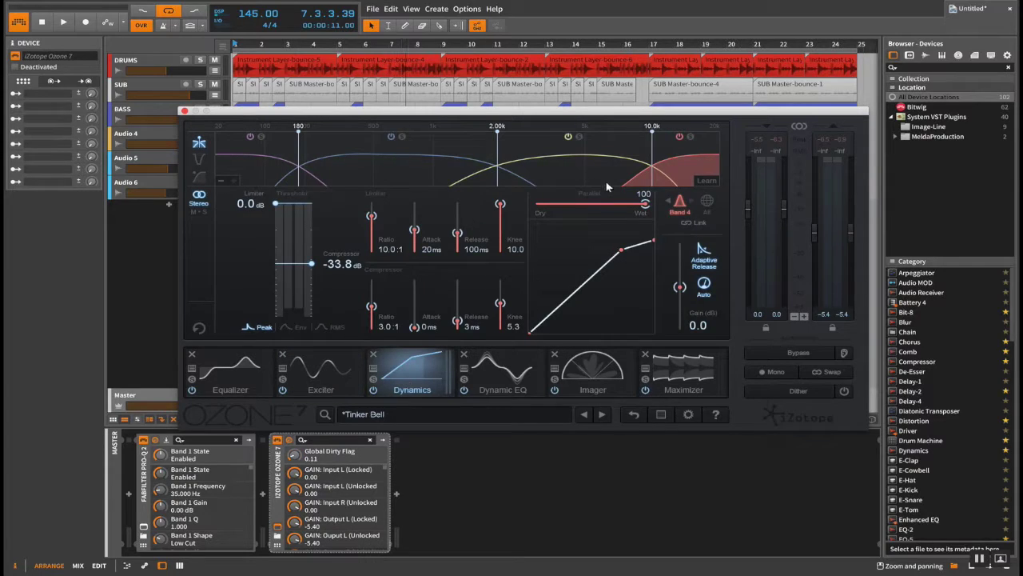
left_click(568, 368)
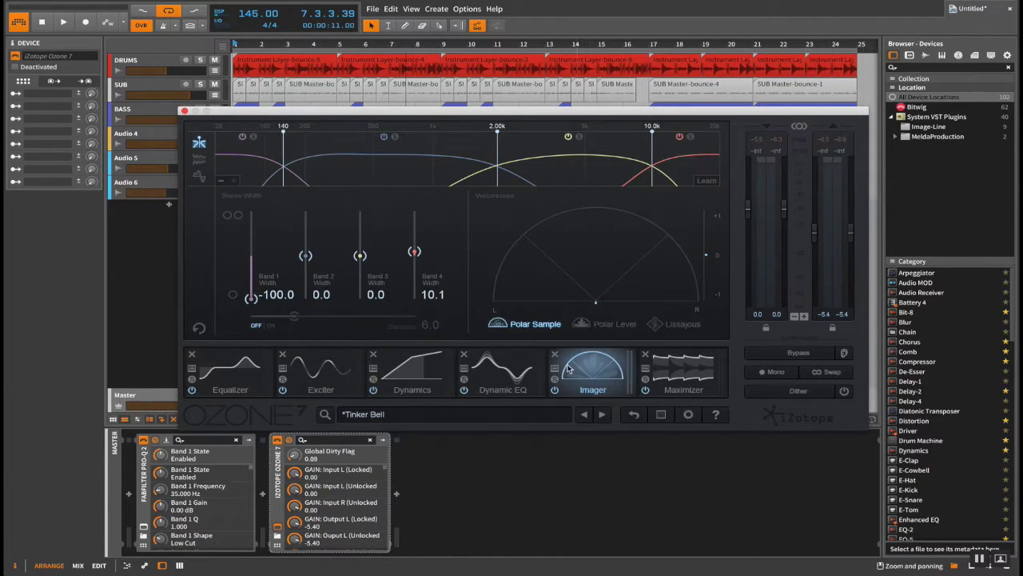
left_click(520, 370)
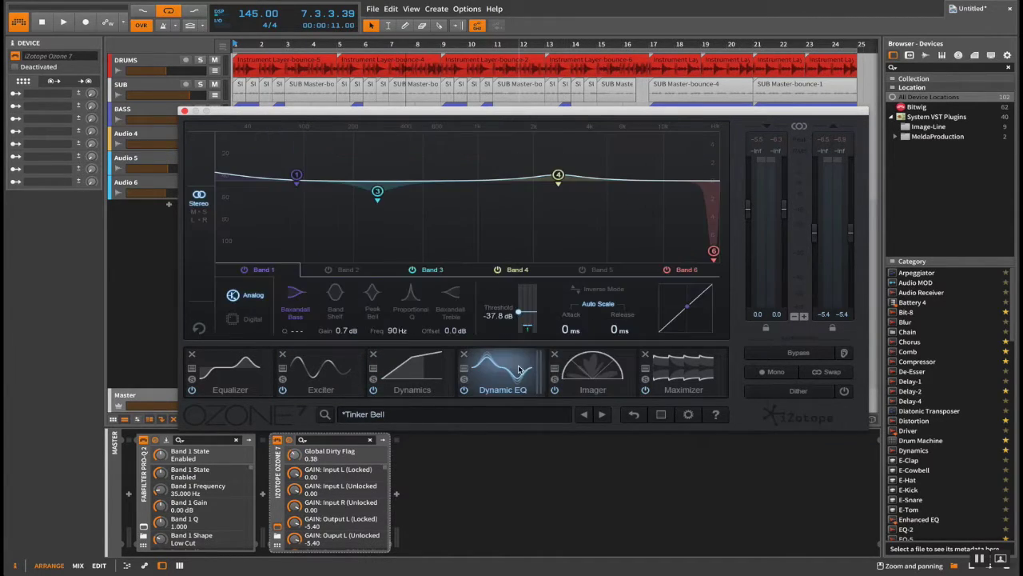
left_click(555, 390)
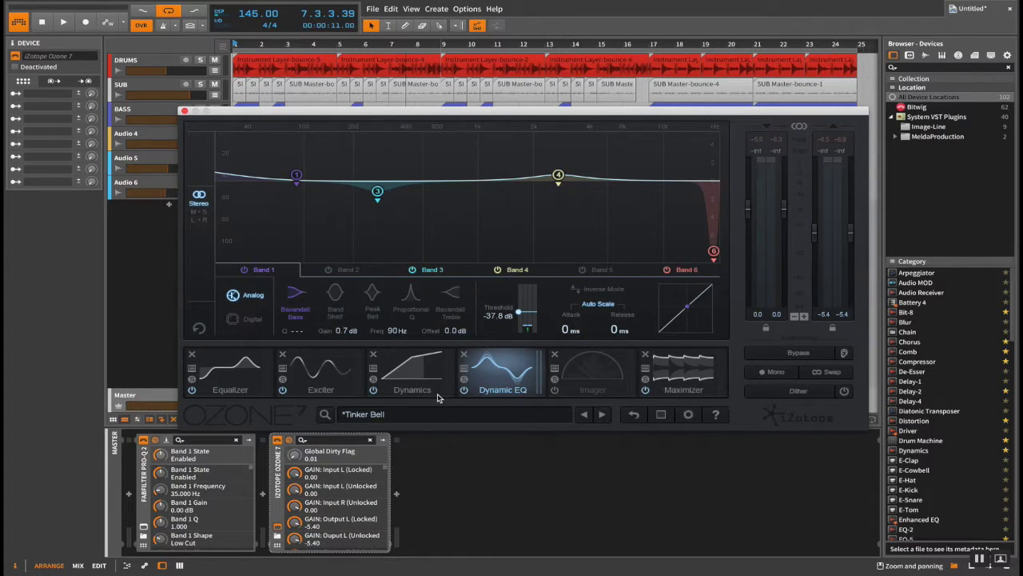
- Play the mix and compare it with the Dynamics module bypassed and enabled
key("space")
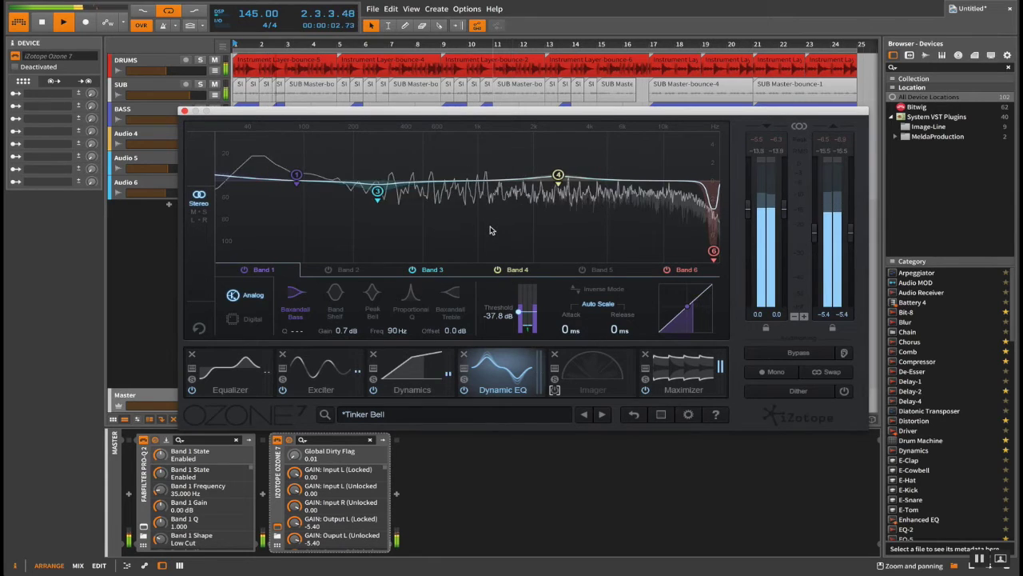
left_click(372, 390)
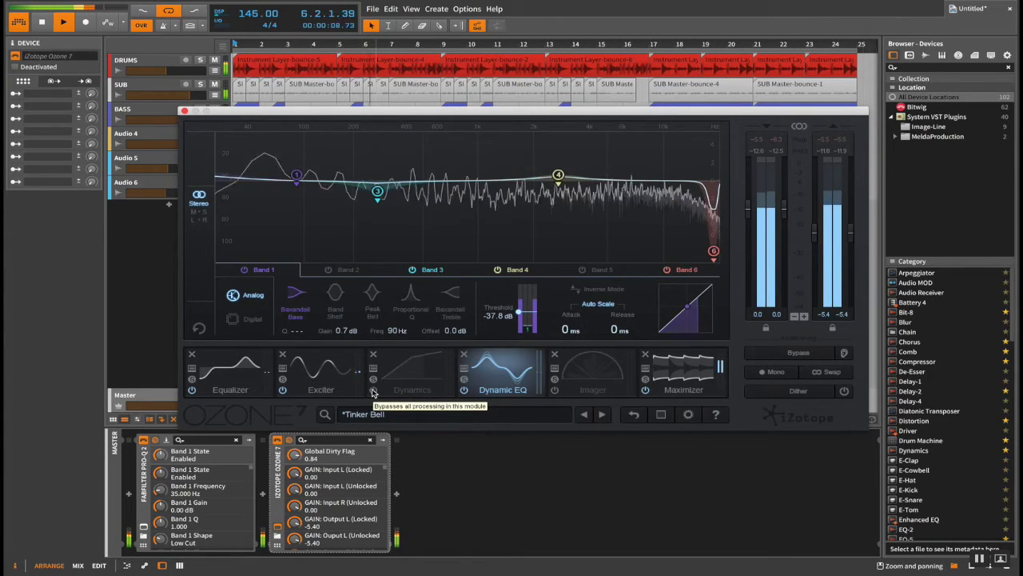
left_click(372, 390)
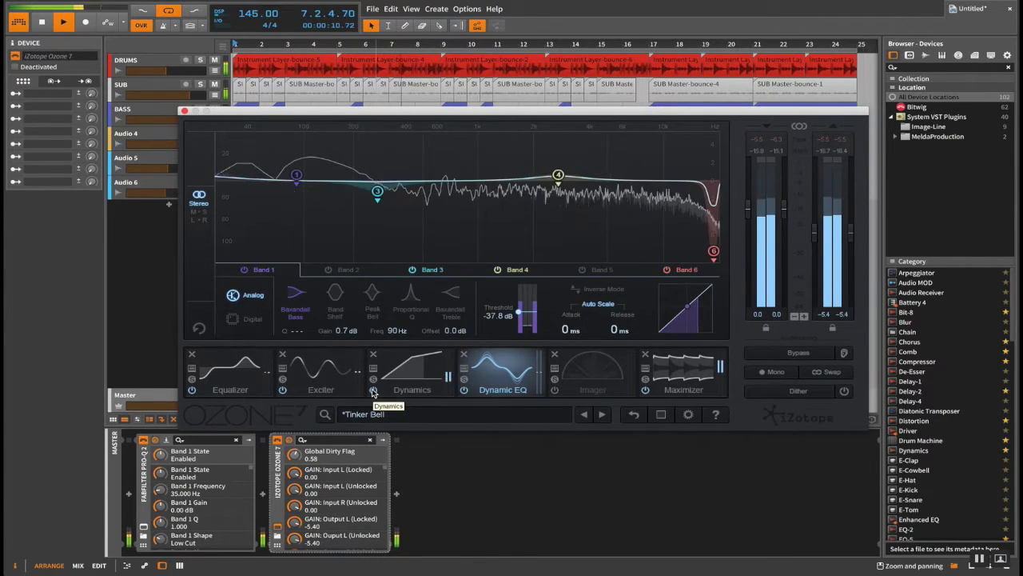
- Set the Dynamics band 4 compressor threshold to -22.4 dB during playback and compare the module bypassed and enabled
left_click(404, 379)
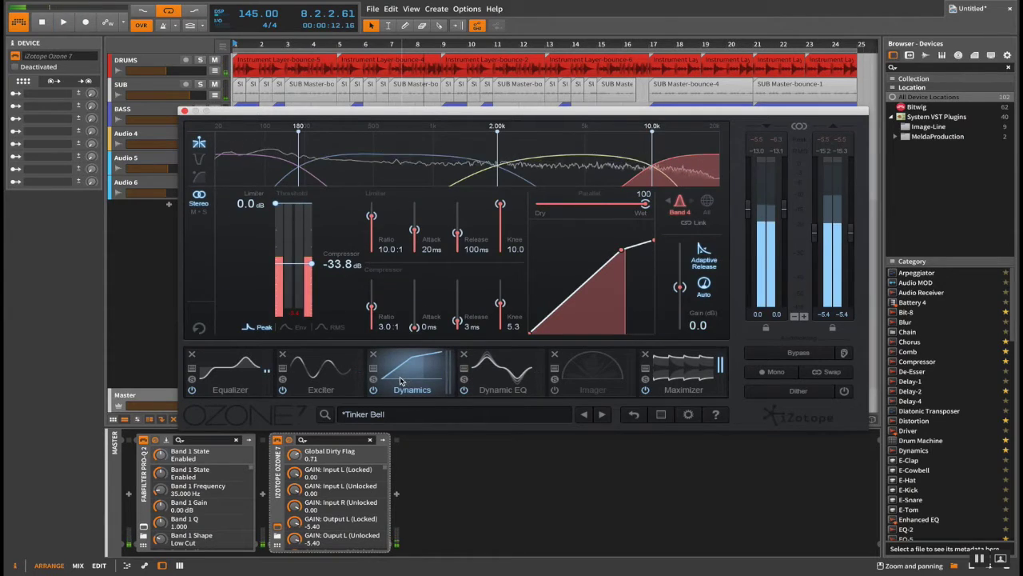
left_click(269, 168)
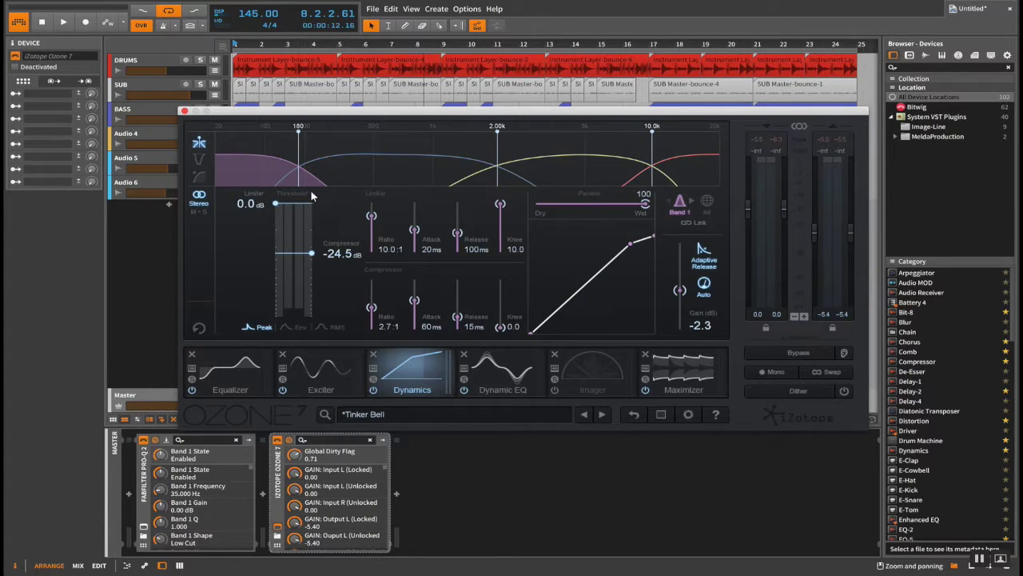
left_click(691, 163)
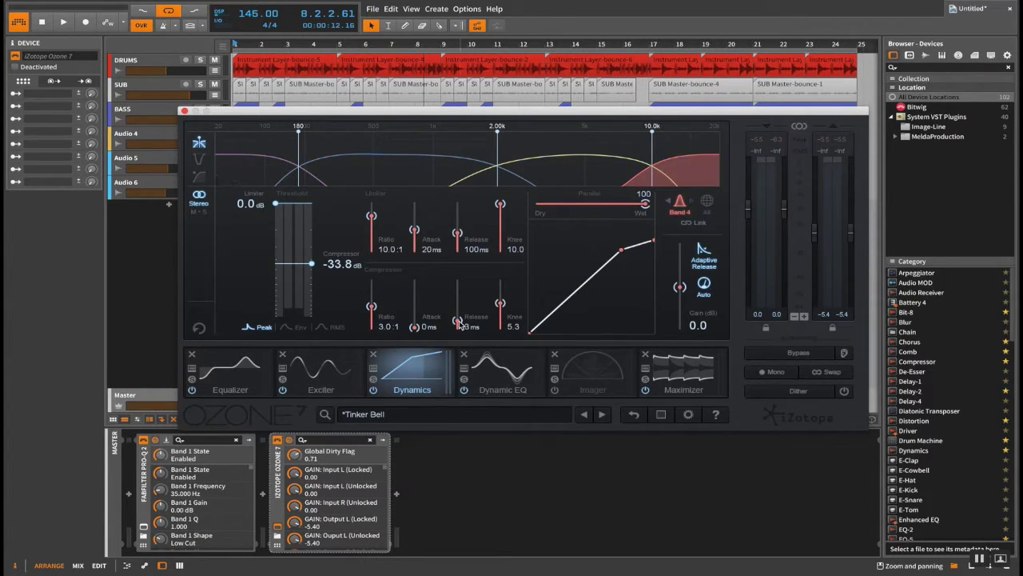
key("space")
left_click_drag(310, 263, 311, 253)
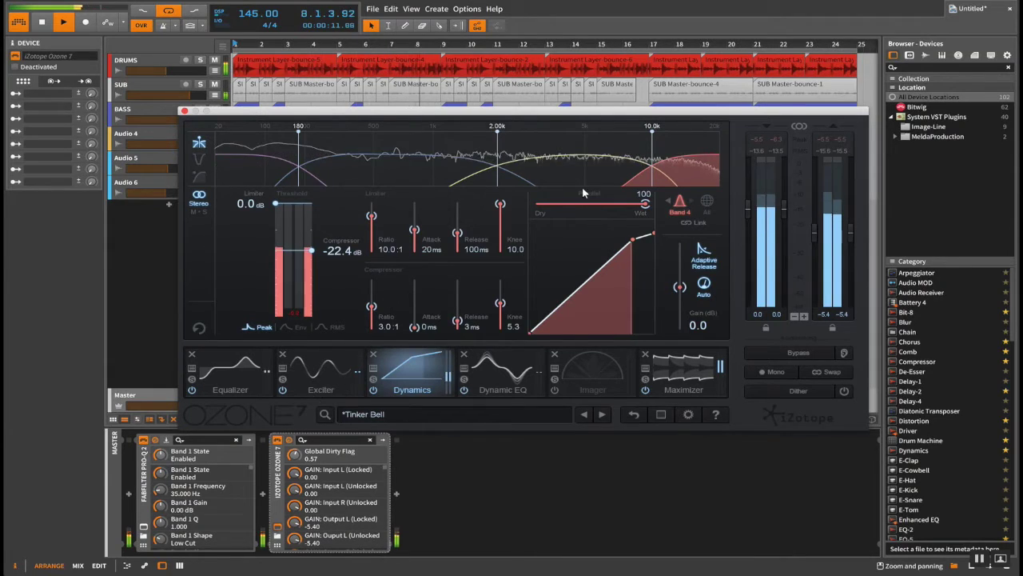
left_click(373, 389)
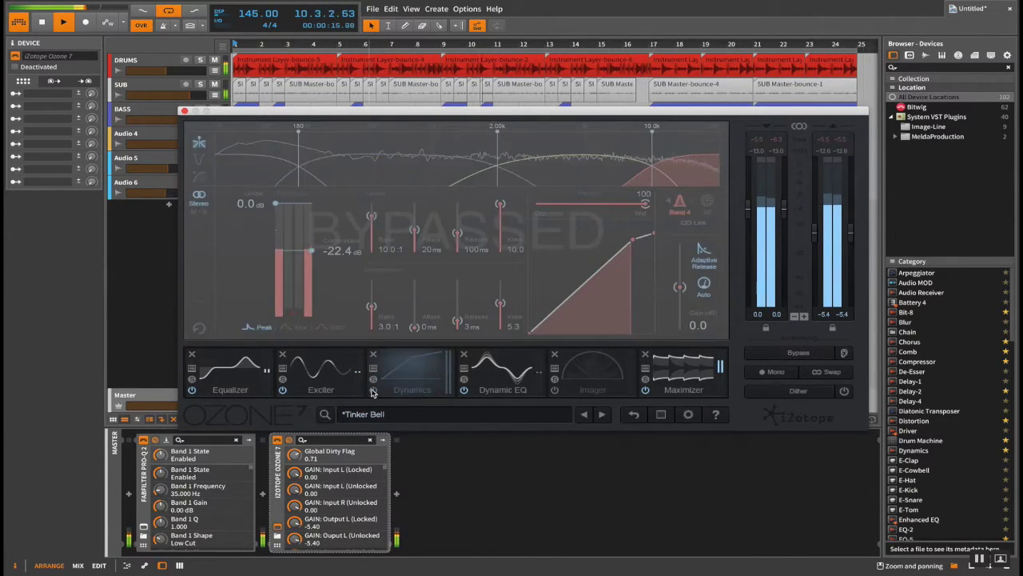
left_click(373, 391)
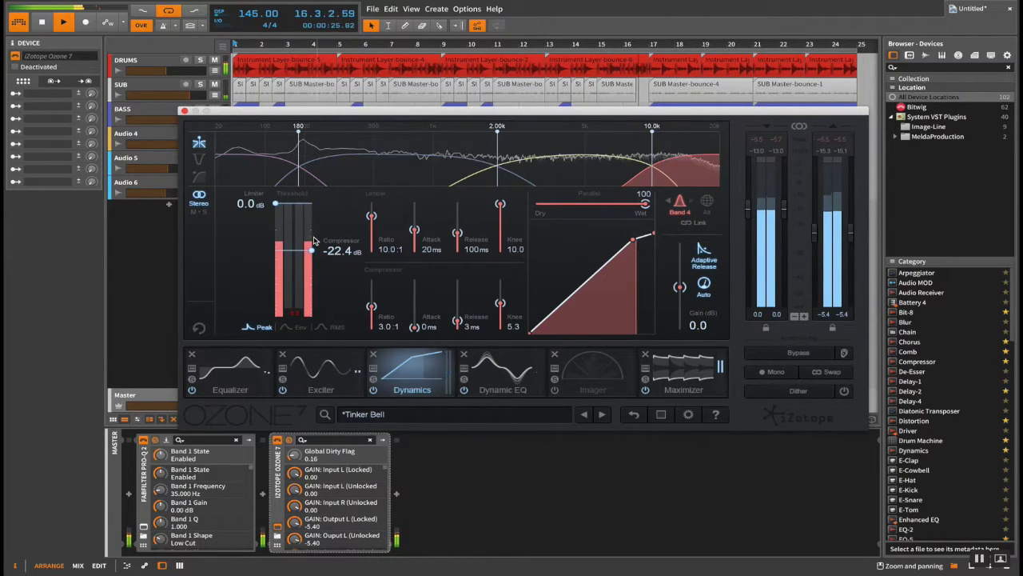
- Set the Dynamics band 1 compressor threshold to -23.2 dB and its gain to -0.4 dB
left_click(259, 168)
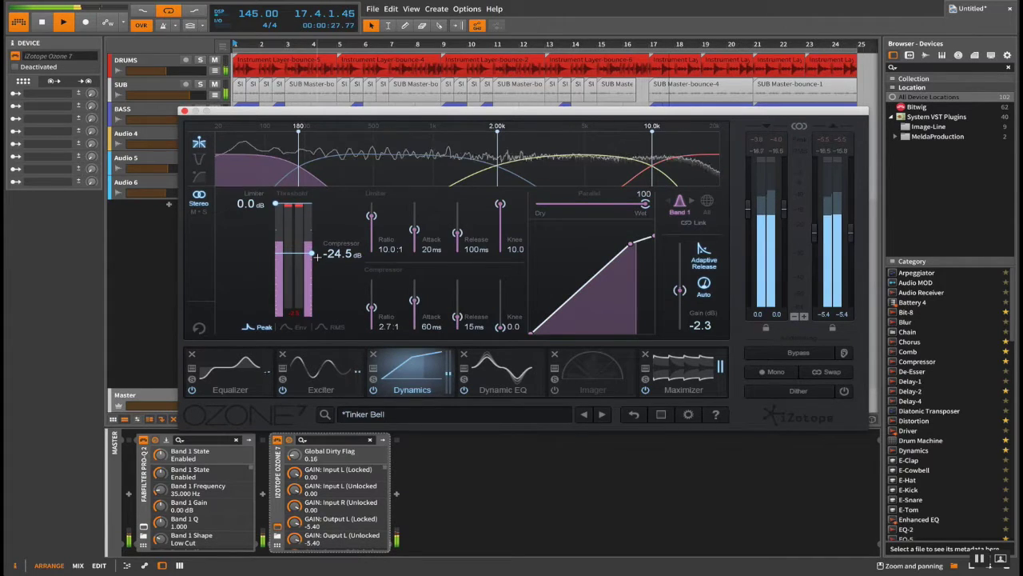
left_click_drag(311, 253, 311, 257)
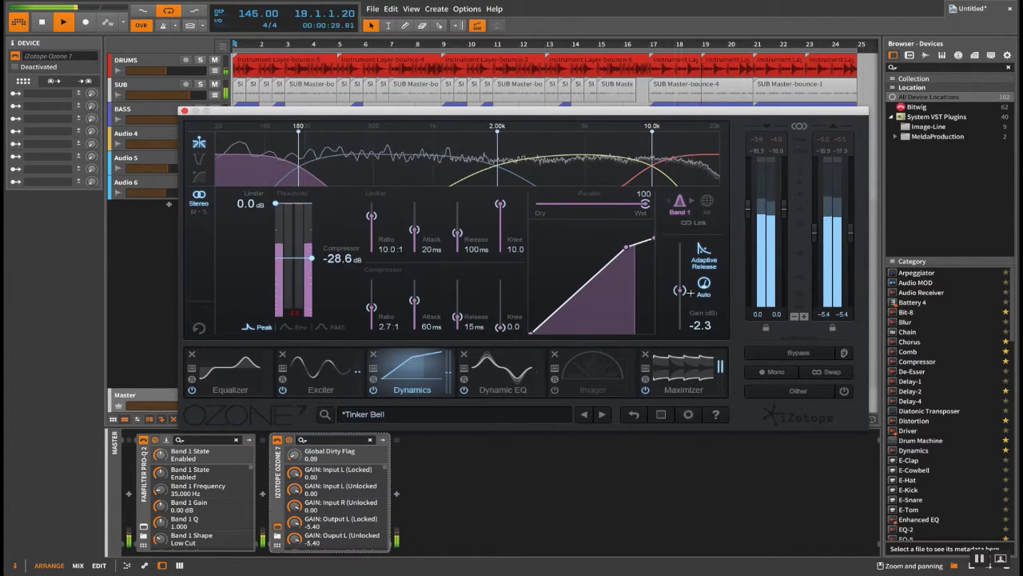
left_click_drag(680, 290, 679, 287)
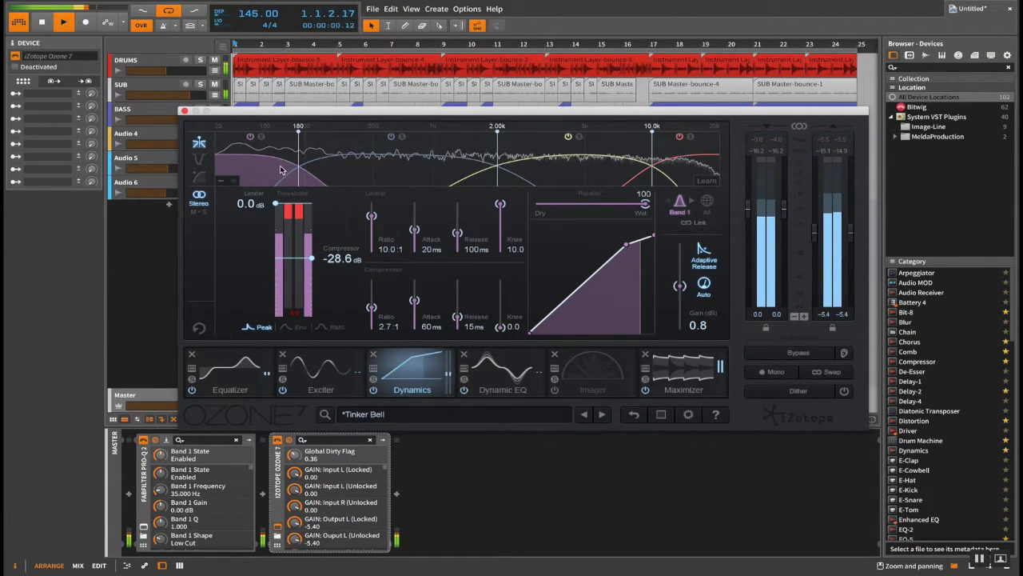
left_click_drag(314, 255, 313, 250)
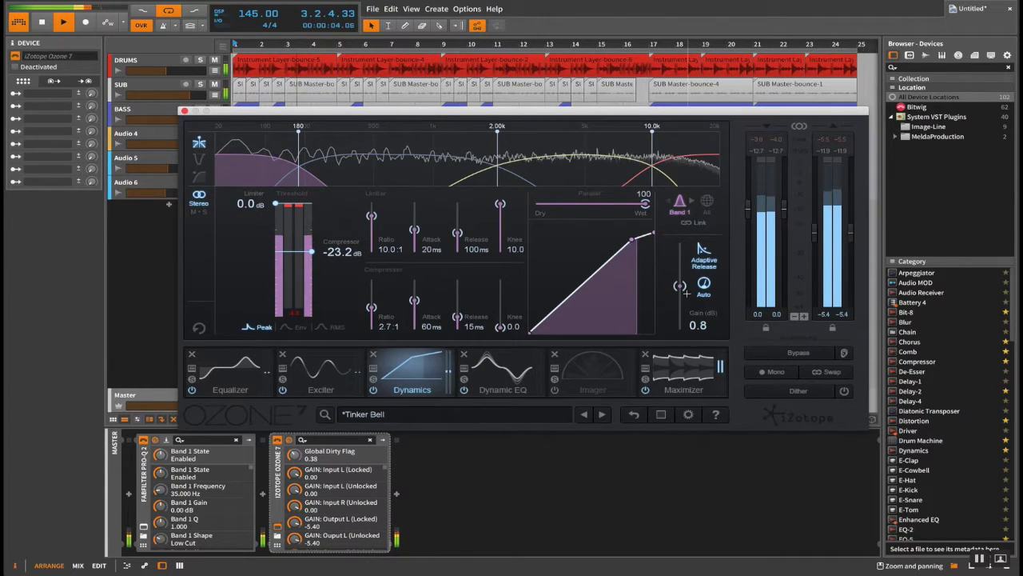
left_click_drag(679, 285, 679, 286)
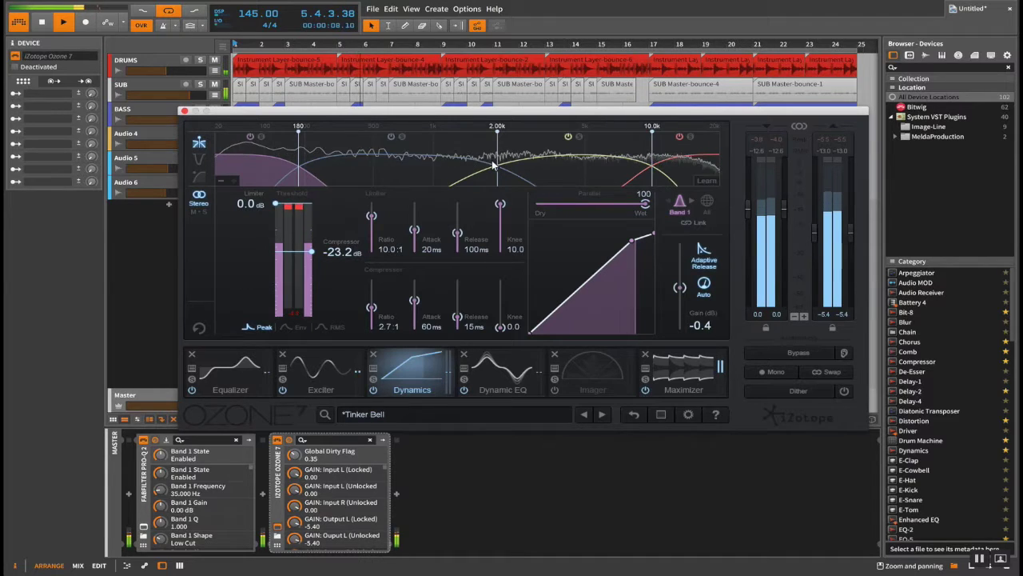
- Audition the mix with Dynamics band 4 selected, and stop playback and close the Ozone 7 window
left_click(677, 169)
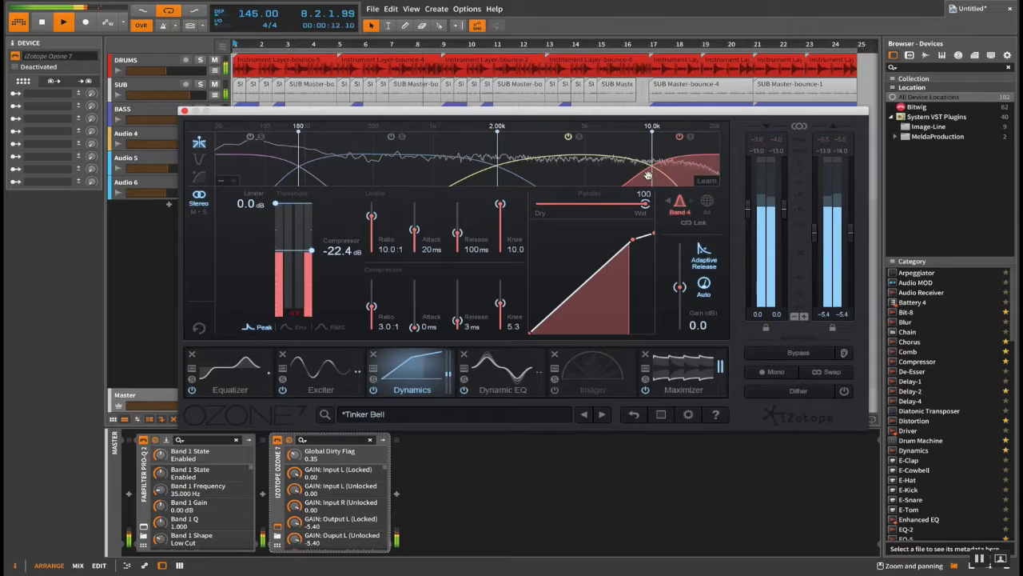
mouse_move(687, 142)
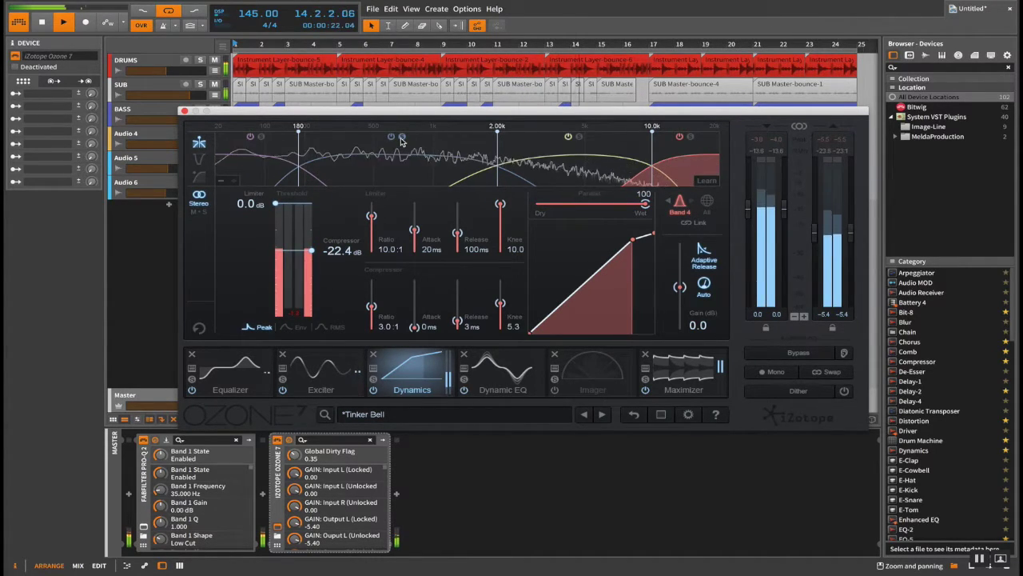
key("space")
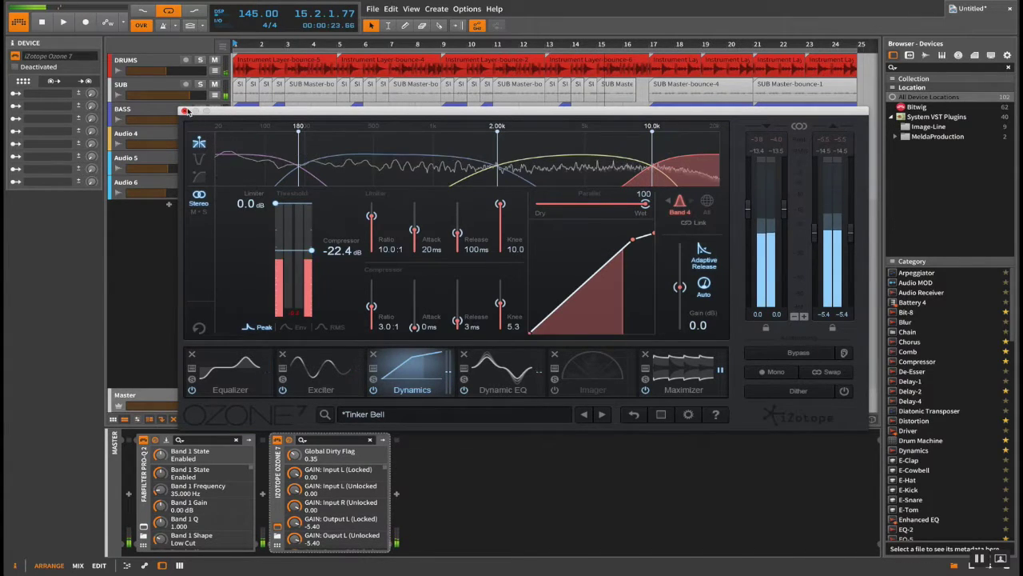
key("Escape")
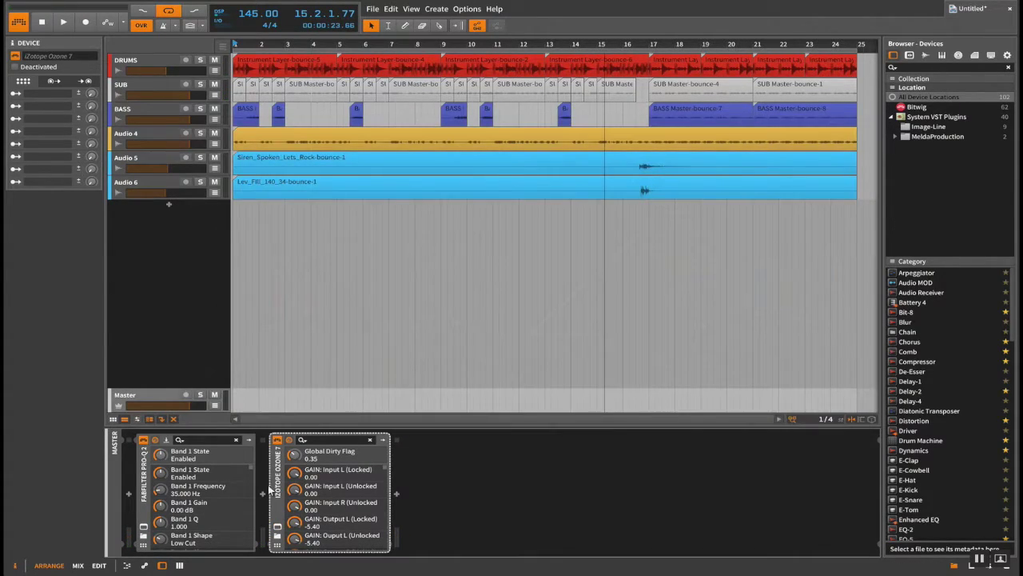
left_click(259, 463)
type("mb")
key("Return")
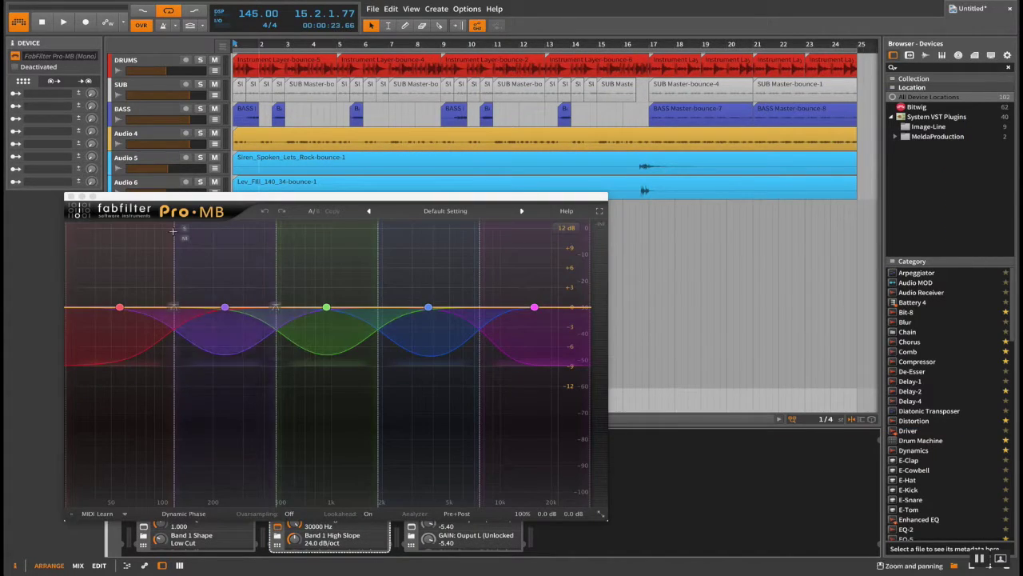
left_click(70, 197)
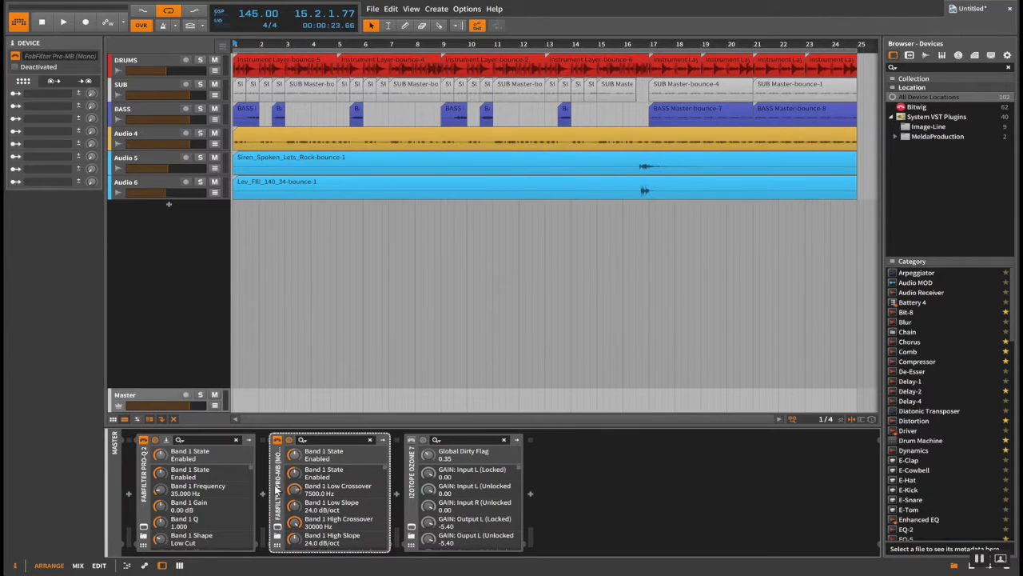
key("Delete")
- Insert FabFilter Pro-MB between FabFilter Pro-Q 2 and Ozone 7 in the master chain
left_click(263, 470)
type("mb")
double_click(813, 134)
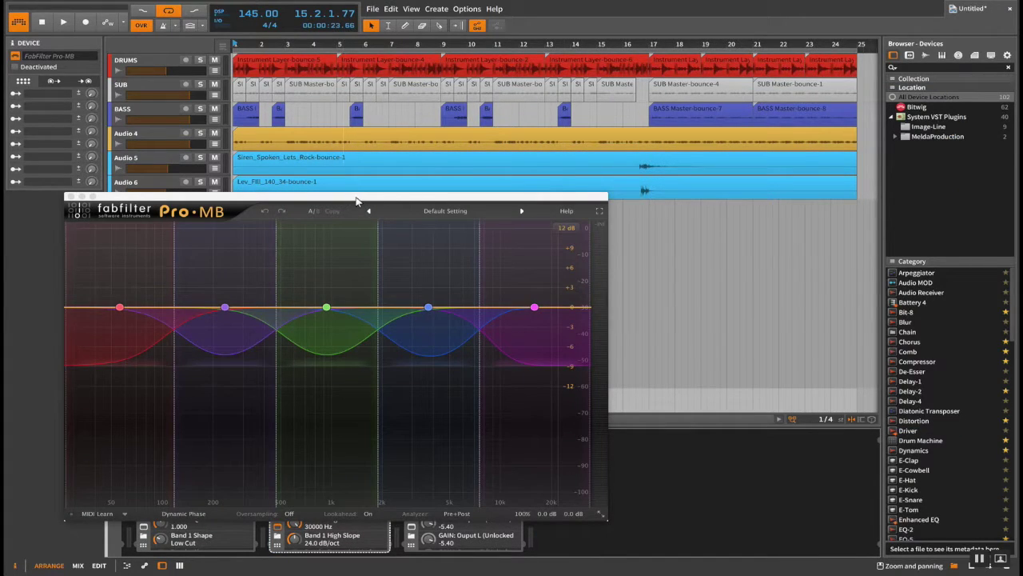
- Load Pro-MB's Mastering preset Heavy Handed 6-band Squeeze 02 bM and compare it with the 01 version, ending on 02
left_click_drag(356, 202, 543, 163)
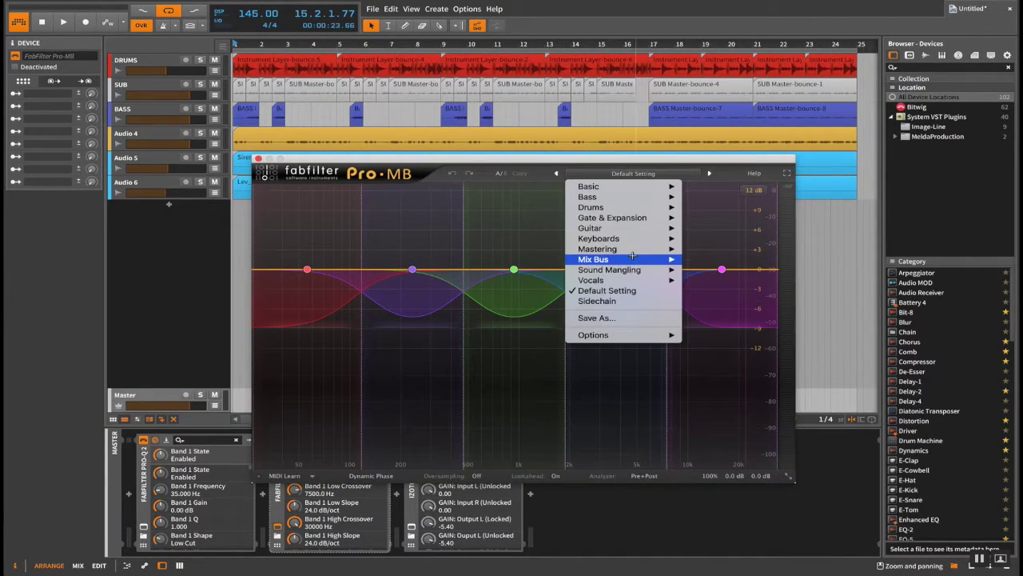
mouse_move(612, 248)
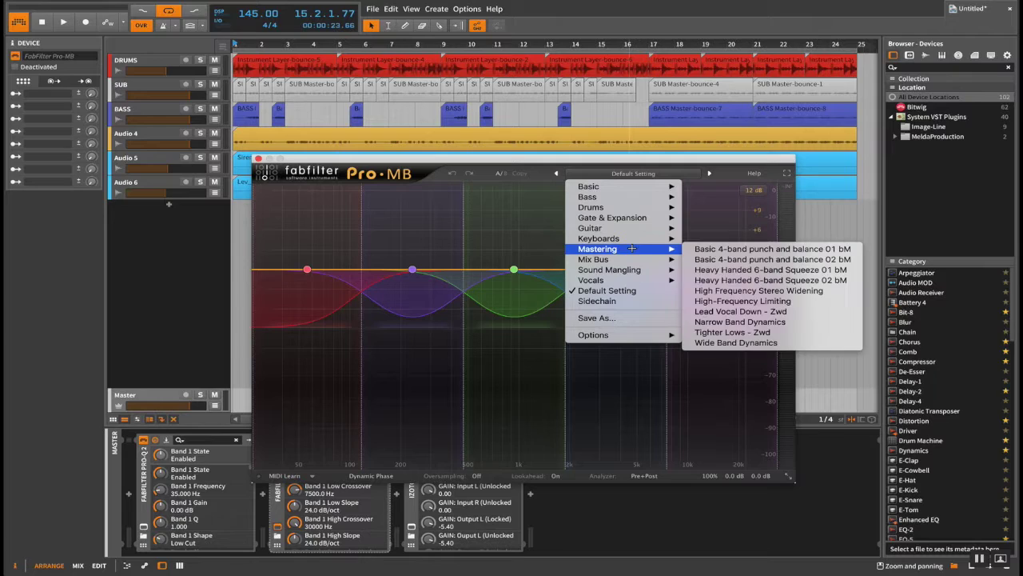
left_click(728, 279)
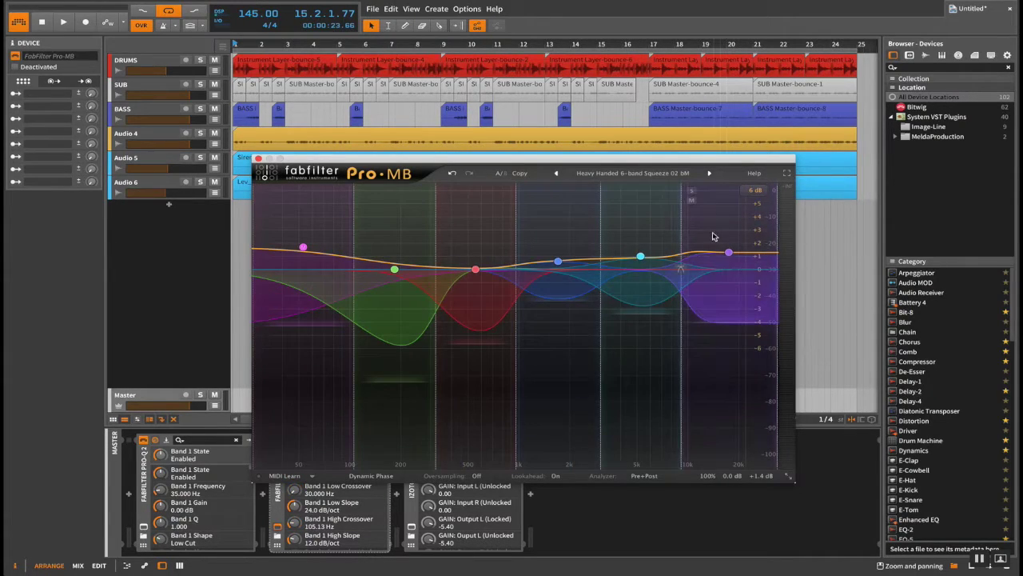
left_click(557, 174)
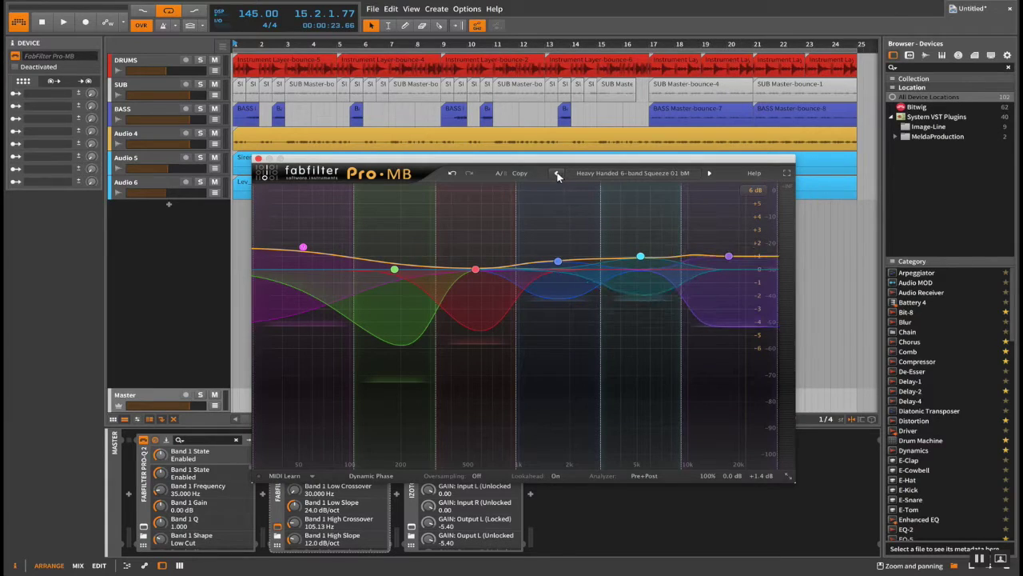
left_click(708, 173)
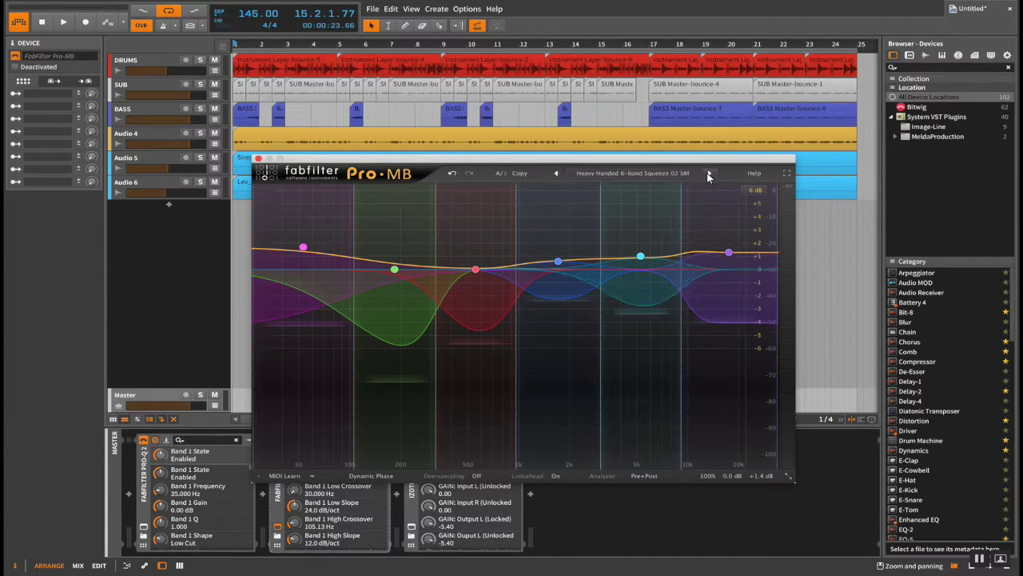
- During playback, raise the crossover between bands 6 and 4 to just above 10 kHz with a 6.0 dB/oct slope
key("space")
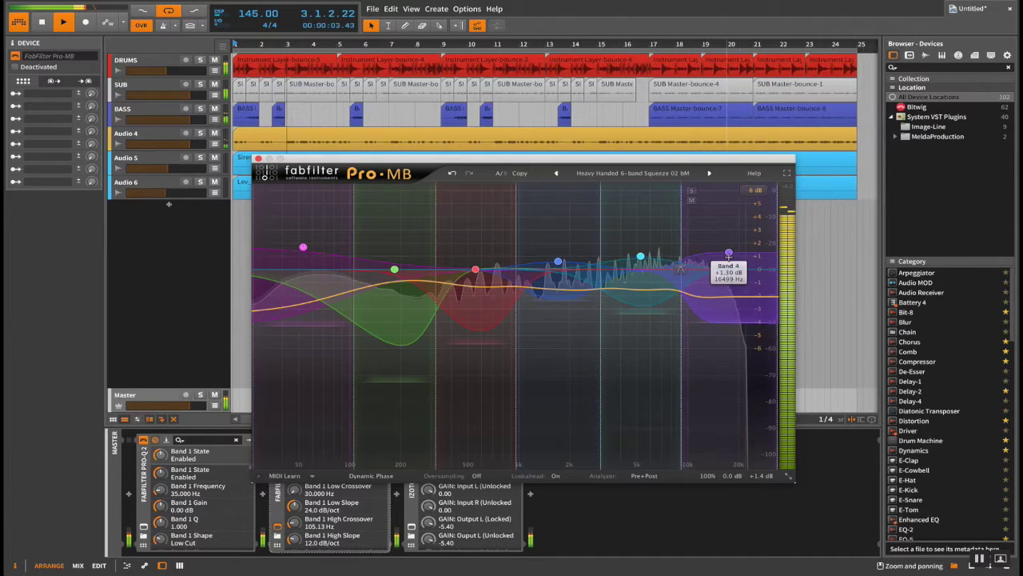
mouse_move(679, 269)
left_mouse_down()
mouse_move(392, 264)
mouse_move(695, 260)
left_mouse_up()
scroll(694, 258, "down", 3)
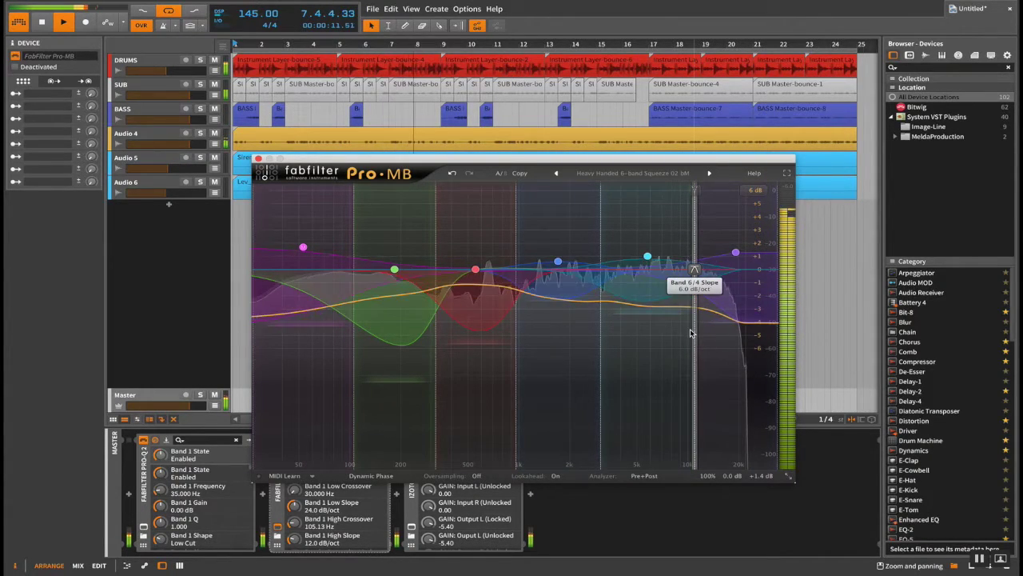
- Raise Pro-MB's band 4 level to about +1.8 dB and band 1 level to +2.49 dB, and close the plug-in window
left_click_drag(736, 252, 735, 245)
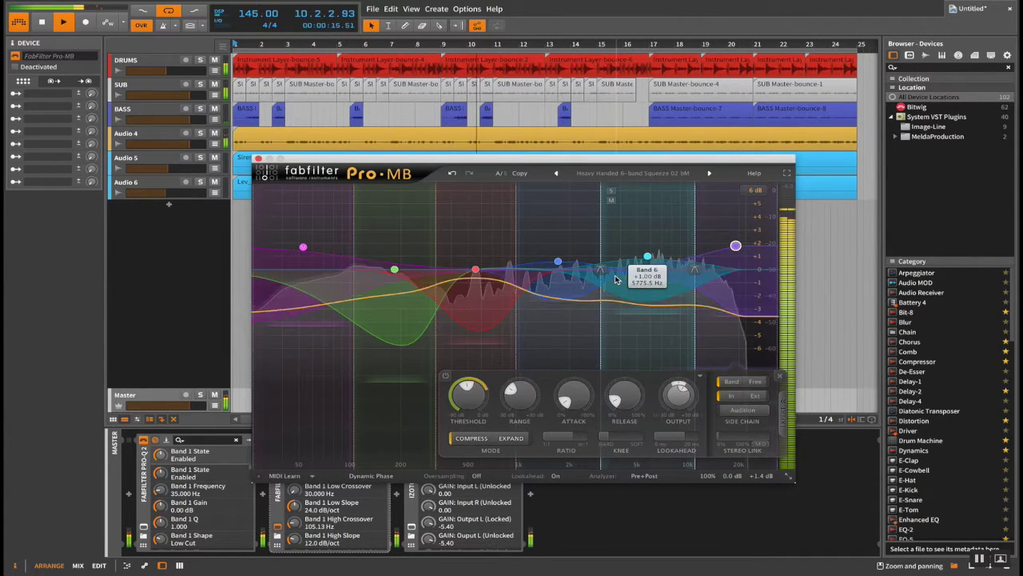
left_click_drag(303, 247, 302, 239)
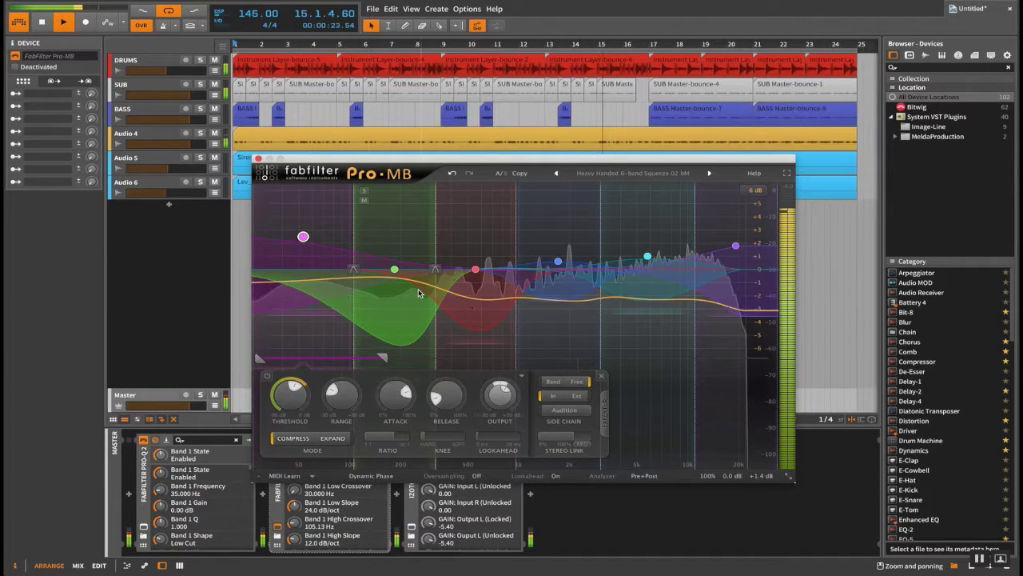
left_click(257, 159)
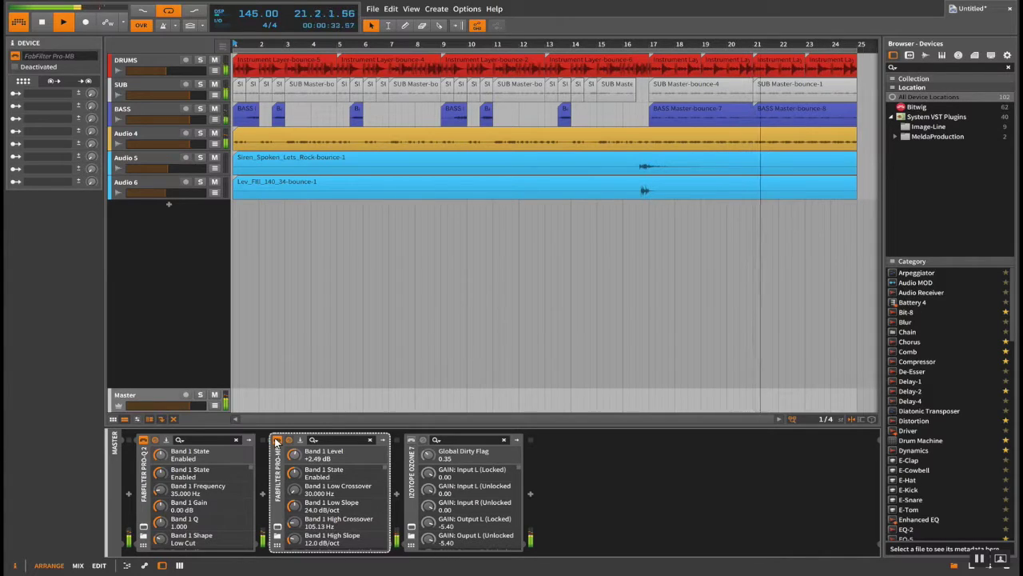
- Compare Ozone 7 against Pro-MB on the master during playback, leaving Pro-MB enabled and Ozone 7 bypassed, and stop playback
left_click(411, 441)
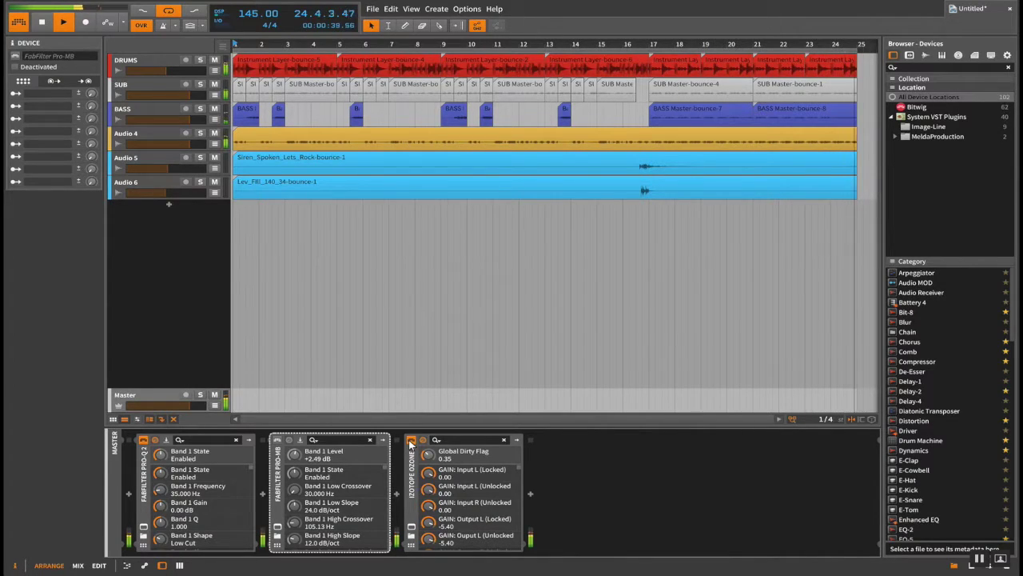
left_click(276, 441)
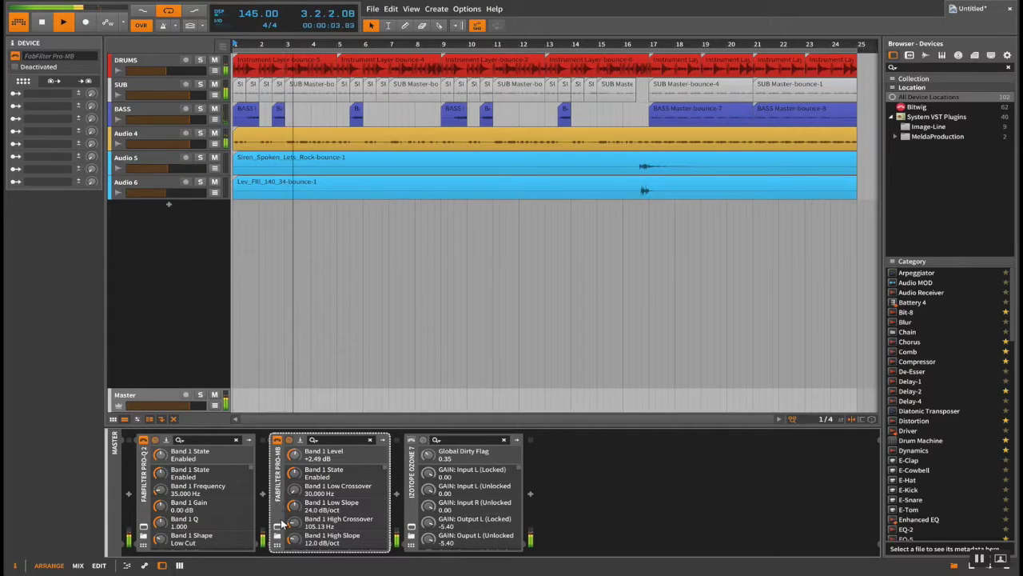
key("space")
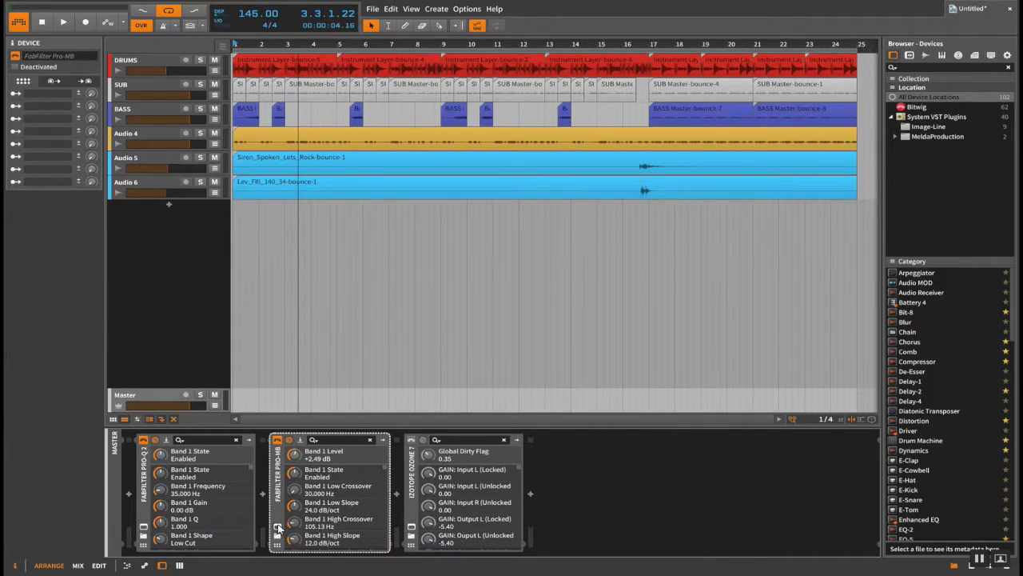
left_click(279, 528)
left_click(278, 528)
left_click(410, 525)
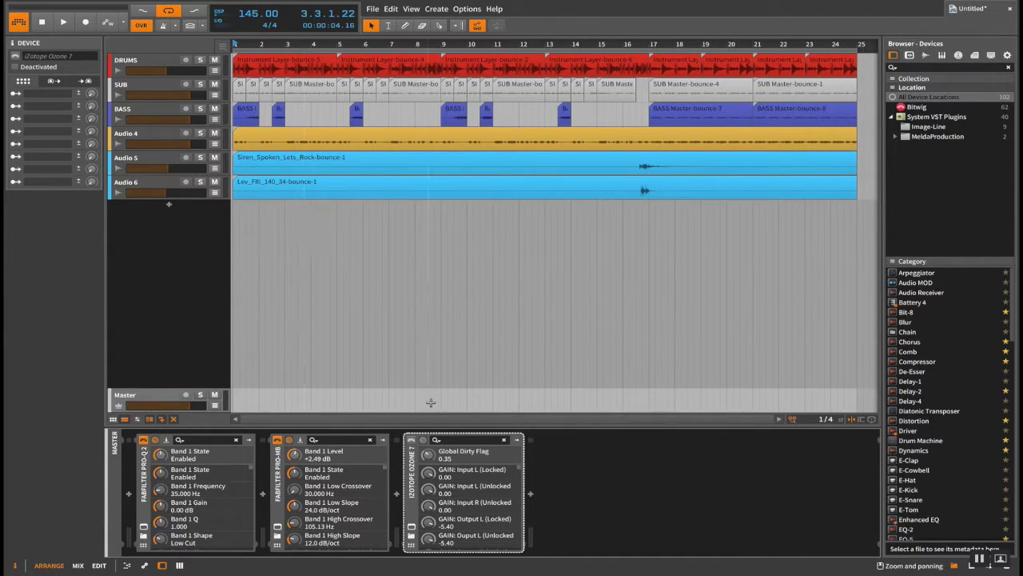
left_click(279, 514)
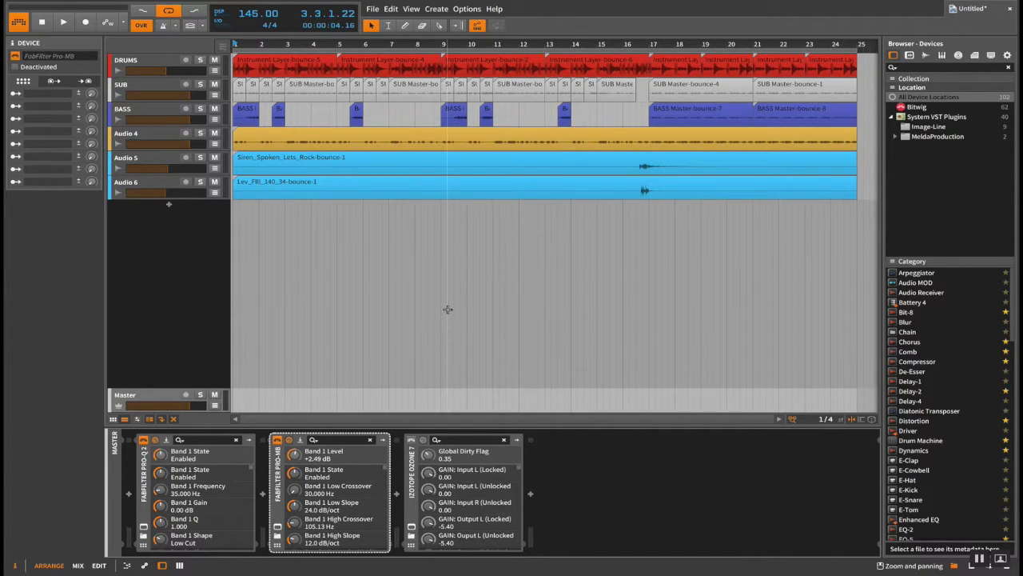
- Show the mixer, inspect the Pro-Q 2 on the Audio 4 track, and delete that device
key("alt+2")
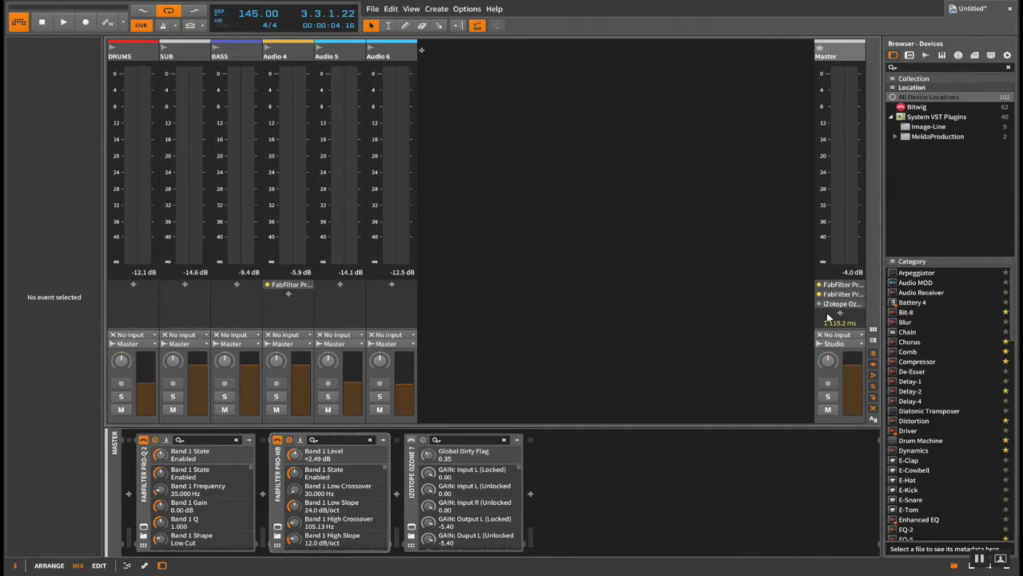
left_click(284, 286)
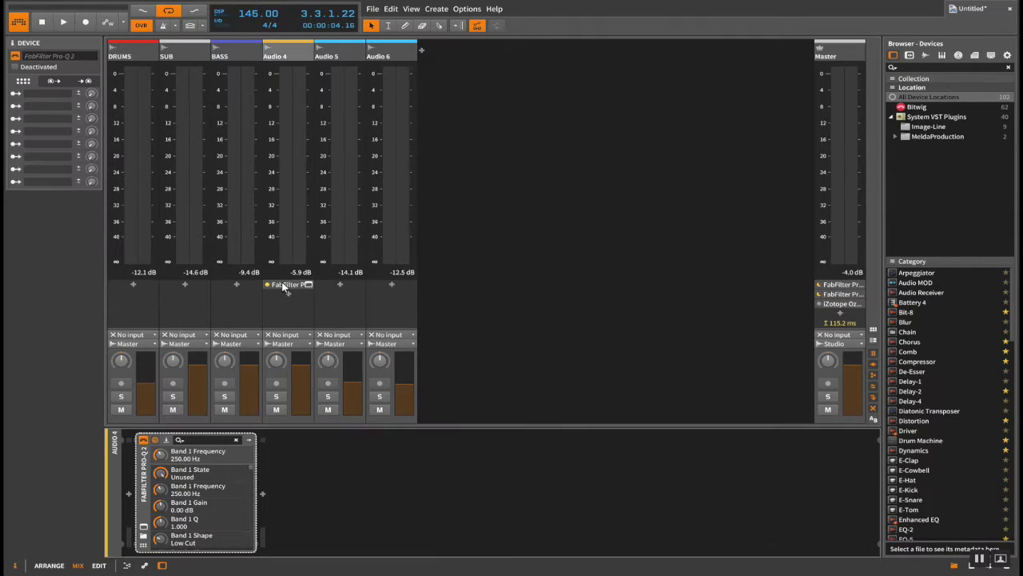
left_click(144, 526)
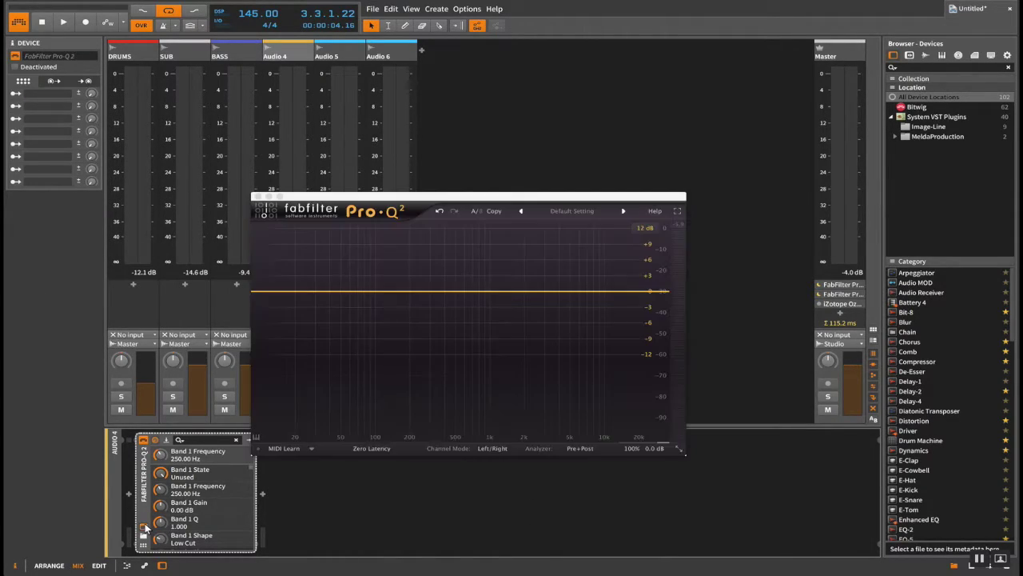
key("Delete")
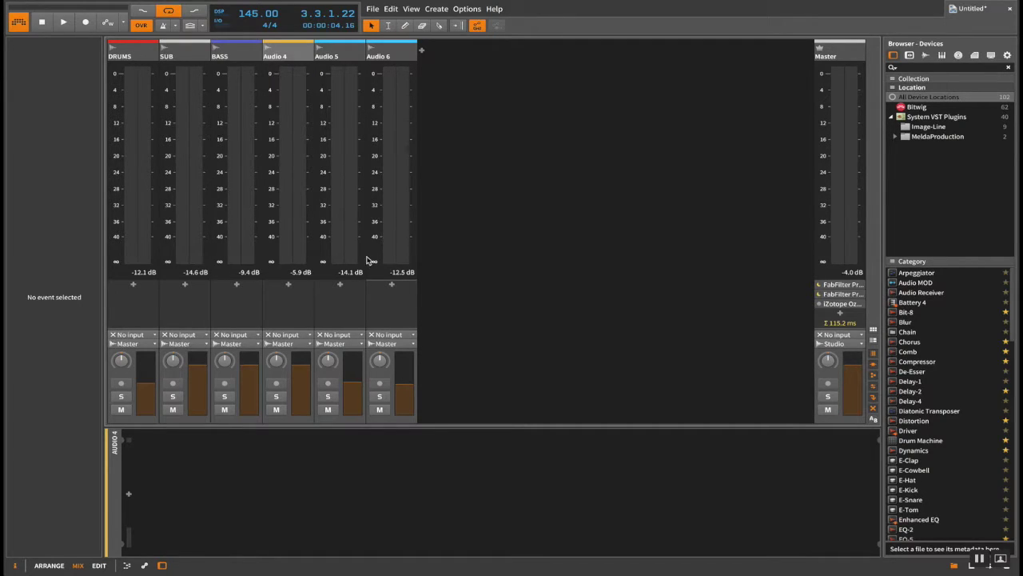
left_click(141, 45)
left_click(381, 56)
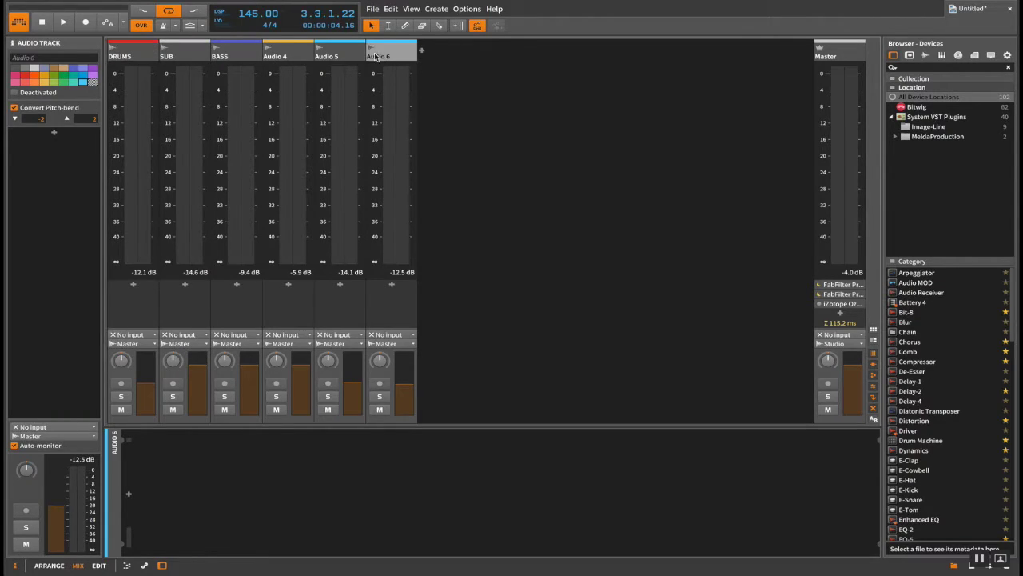
left_click(136, 53)
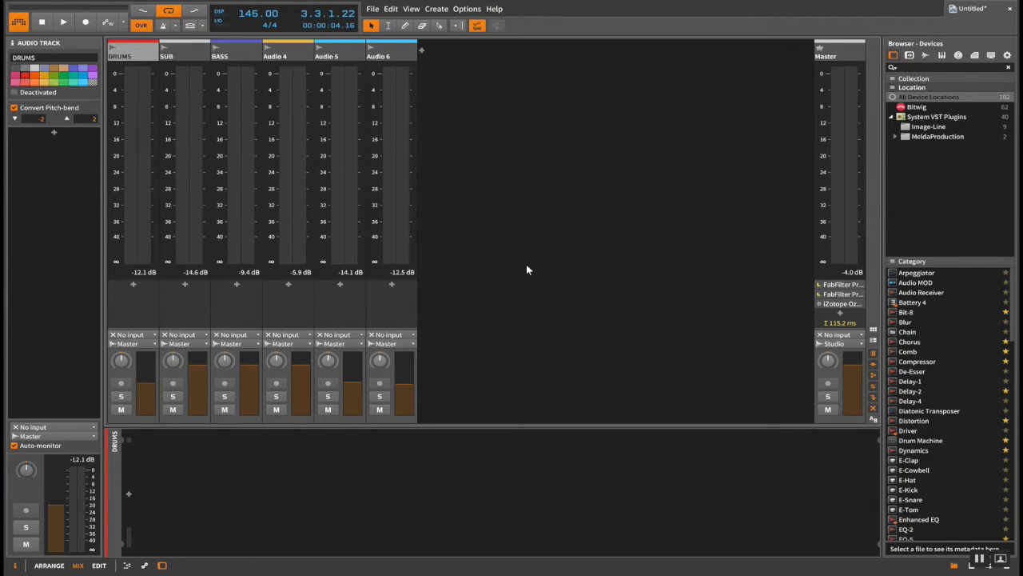
- Quit Bitwig Studio without saving the project, and show the Tinker Bell project in Logic Pro X full screen
key("ctrl+q")
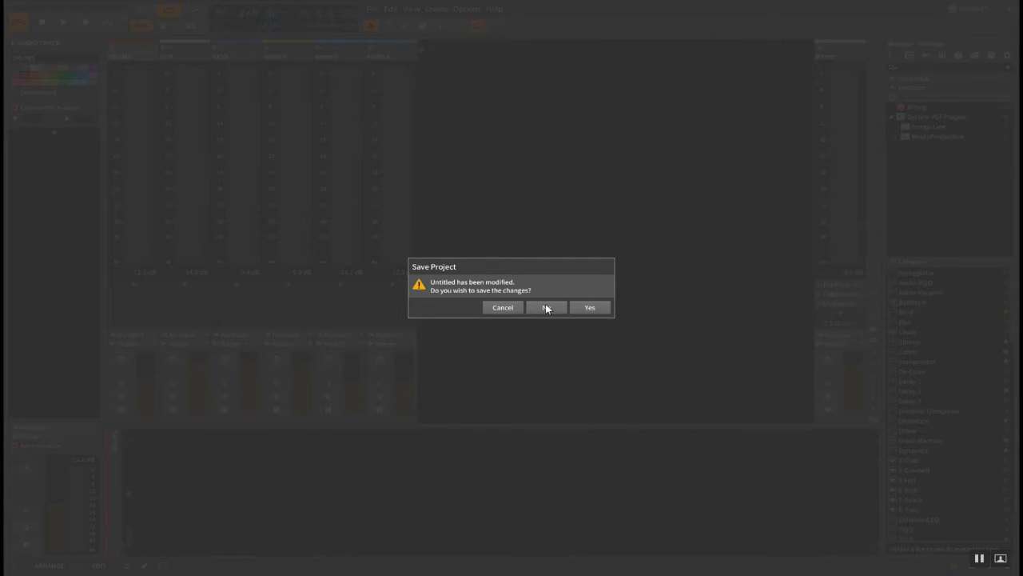
left_click(546, 308)
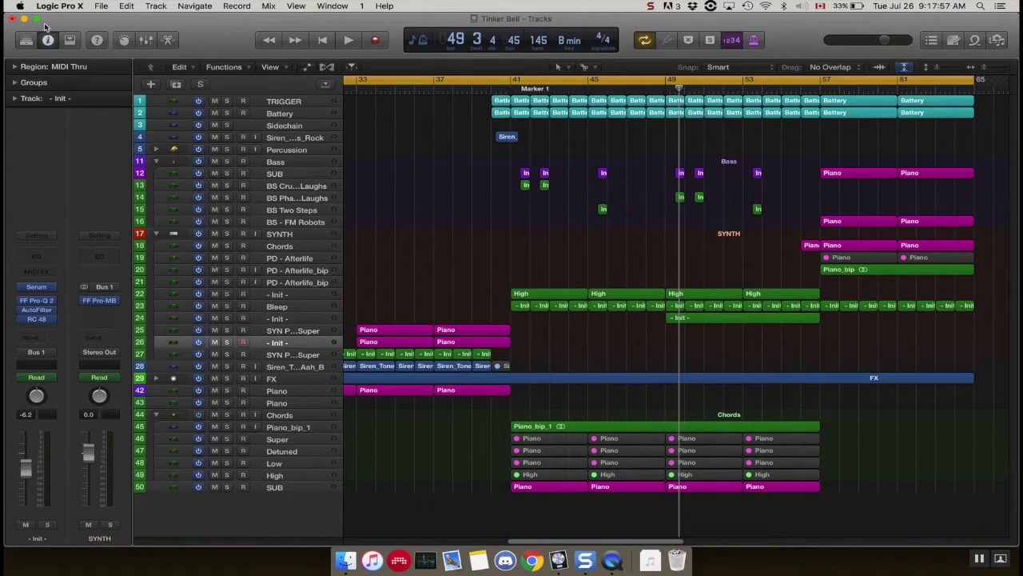
left_click(36, 20)
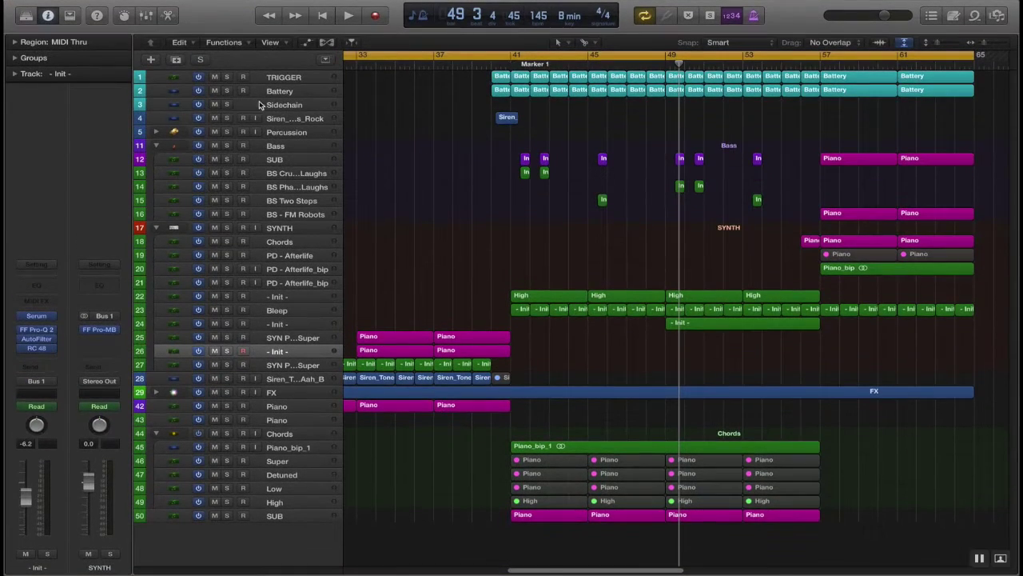
- Look over the Tinker Bell arrangement's tracks and regions around the cycle range that starts at bar 25
scroll(453, 119, "left", 5)
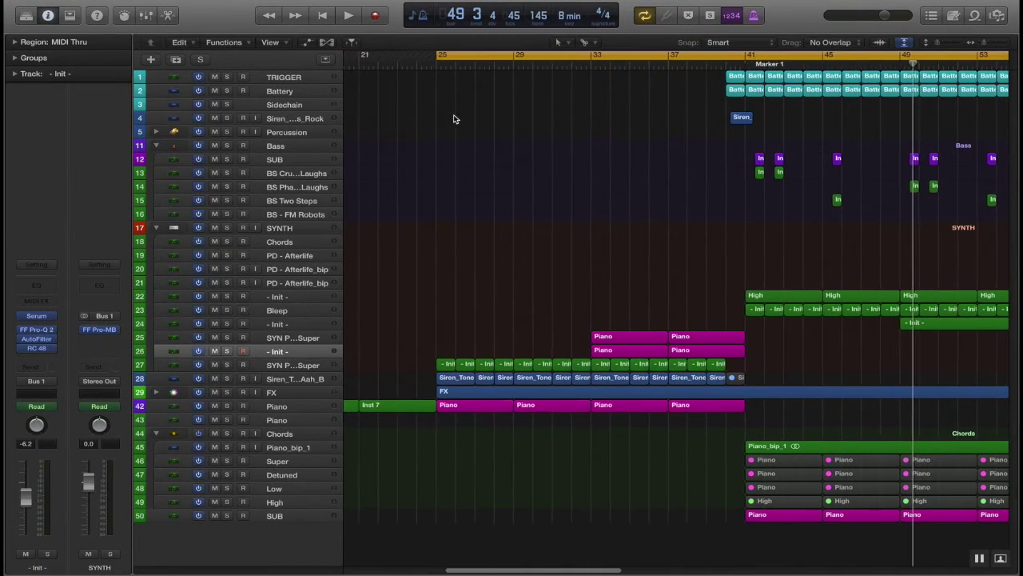
scroll(453, 119, "right", 2)
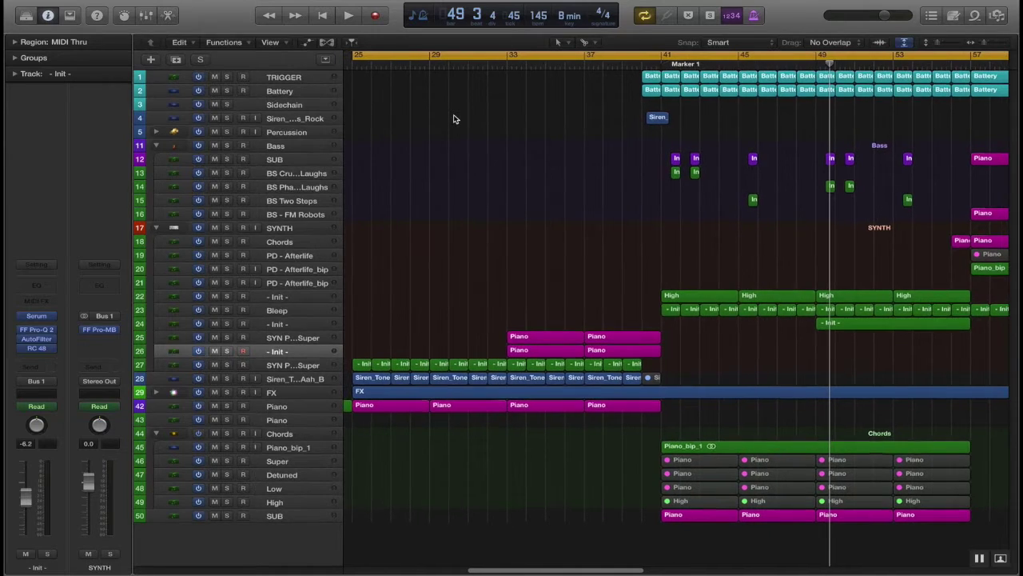
scroll(652, 195, "right", 4)
scroll(651, 194, "right", 5)
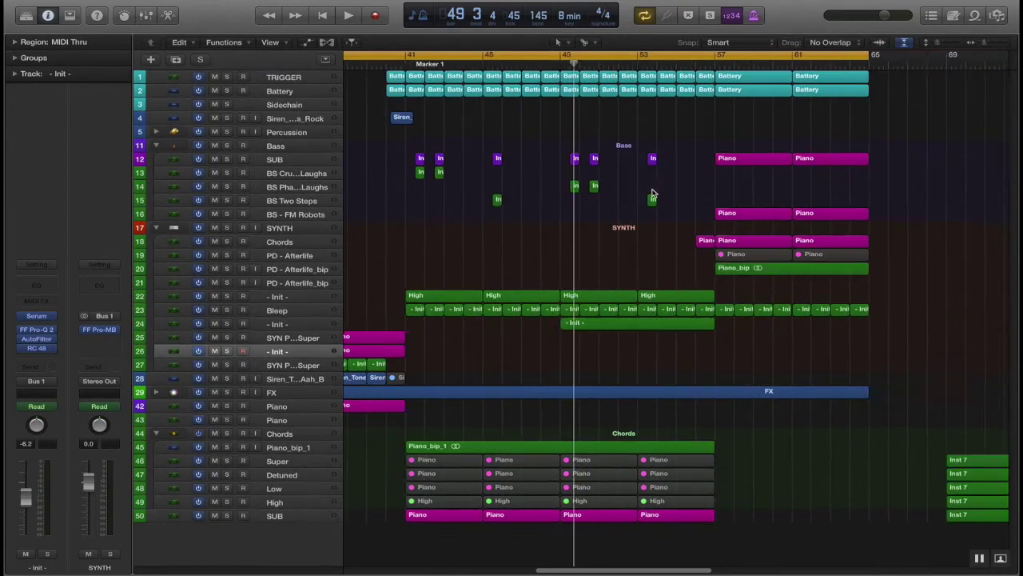
scroll(652, 195, "left", 5)
scroll(652, 194, "right", 2)
scroll(652, 194, "left", 2)
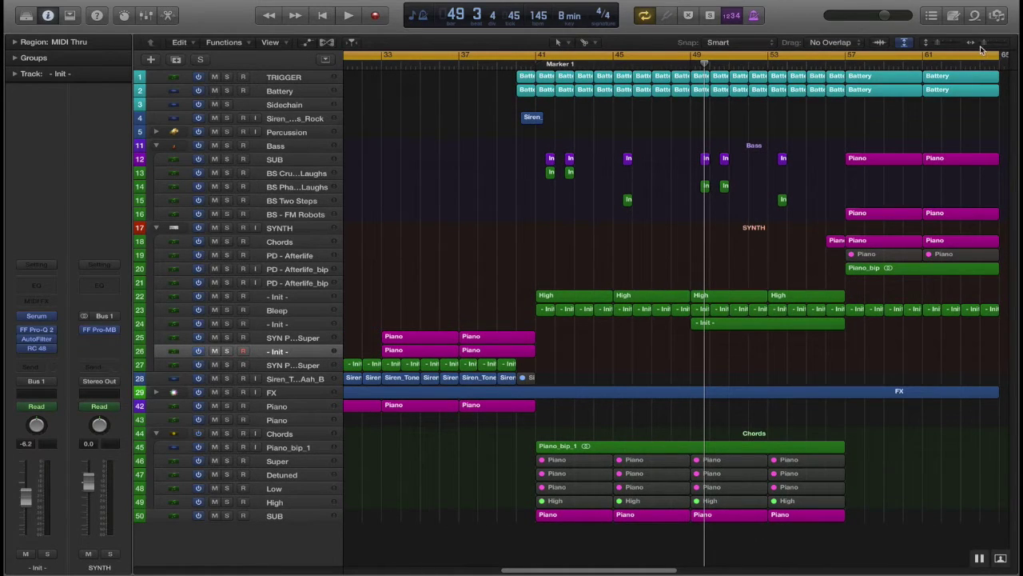
left_click_drag(984, 45, 970, 46)
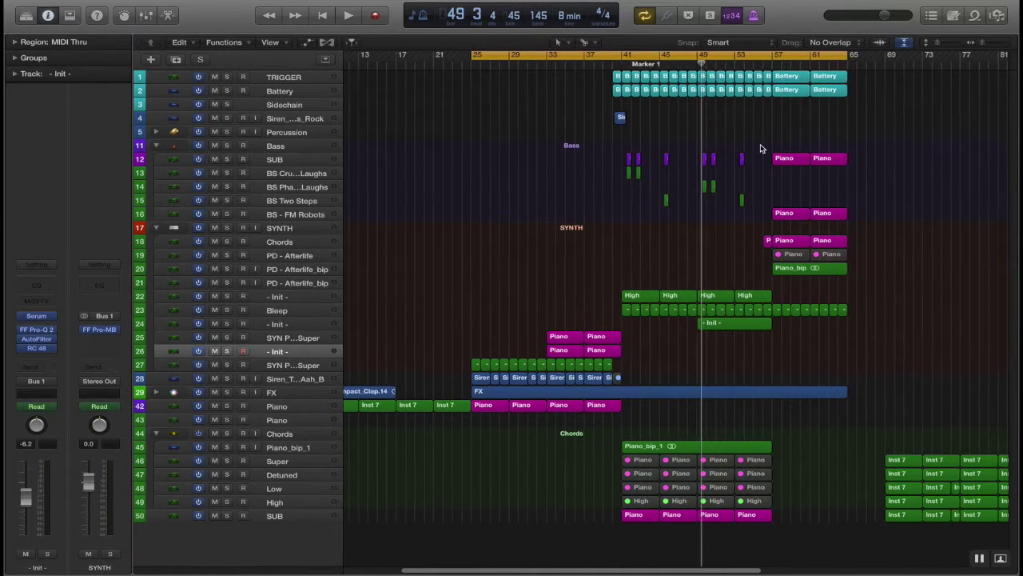
scroll(761, 149, "right", 1)
- Test playback briefly, and set the audio output device to Steinberg UR22 in the preferences and apply the change
key("space")
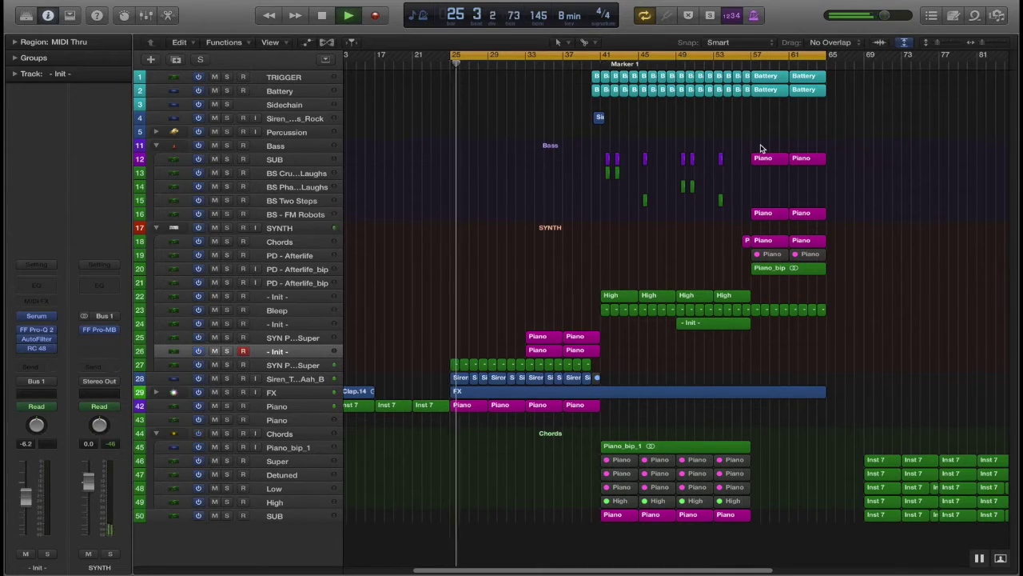
key("super+comma")
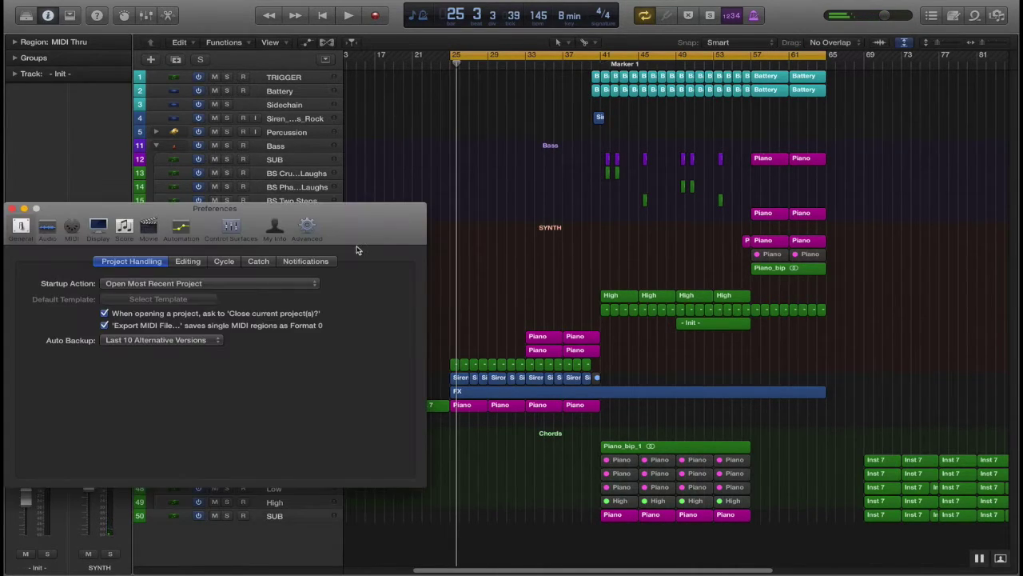
left_click(35, 231)
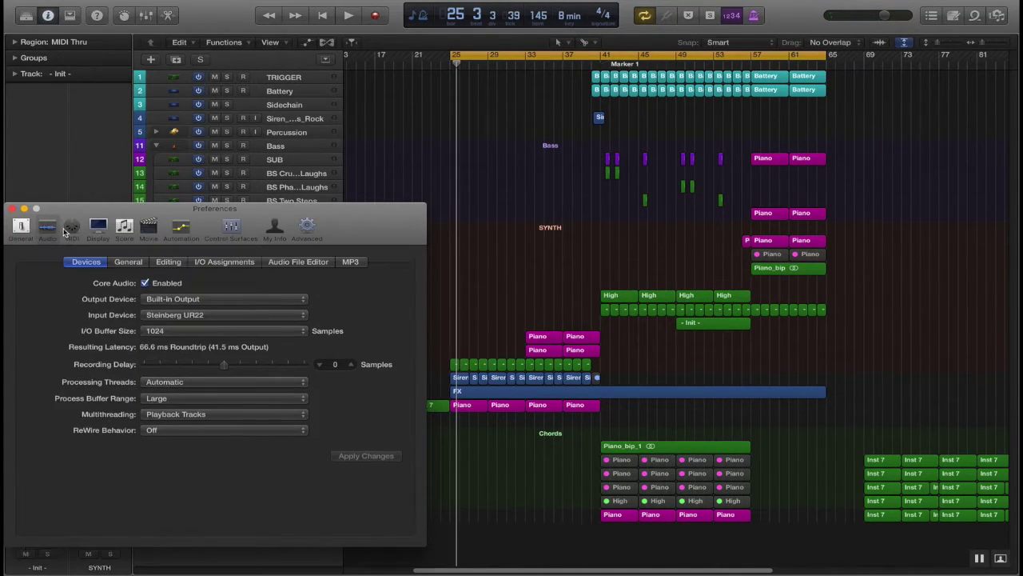
left_click(70, 230)
left_click(48, 230)
left_click(169, 300)
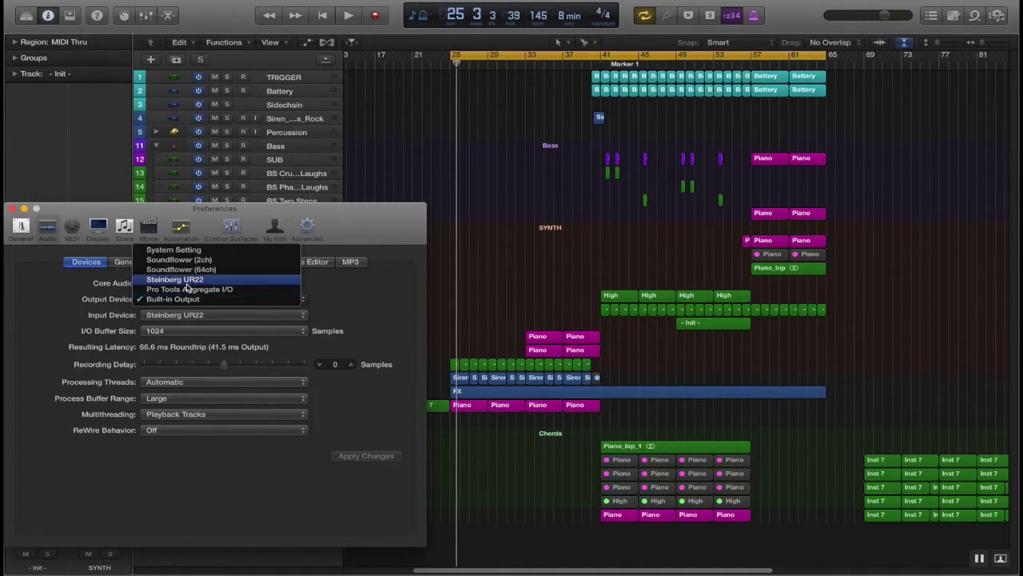
left_click(193, 279)
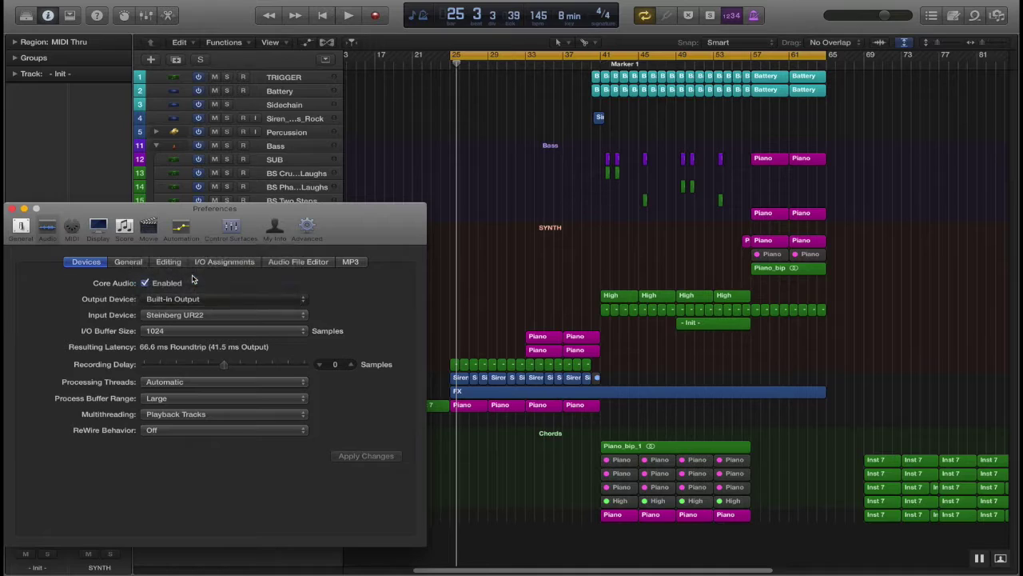
left_click(366, 456)
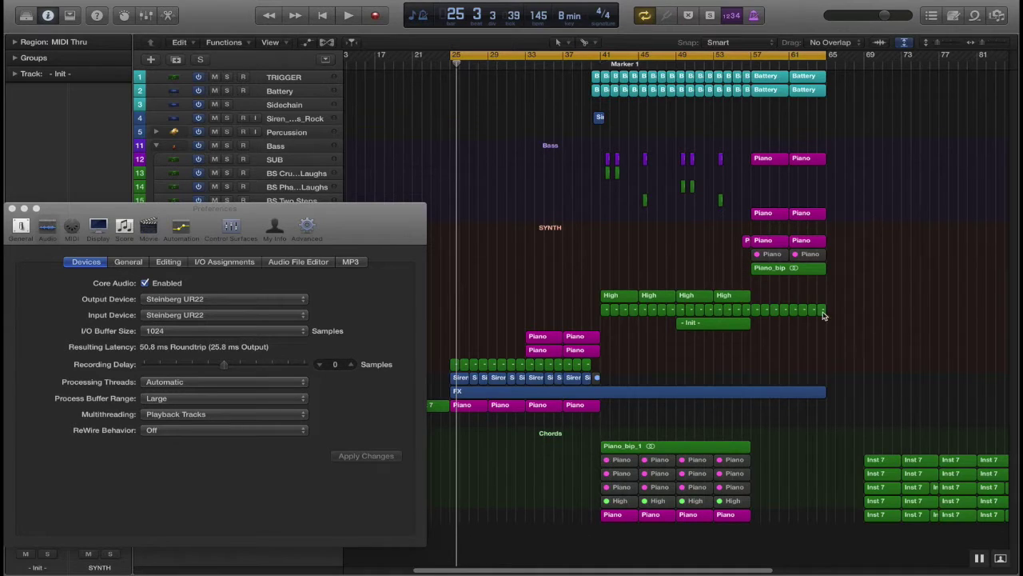
- Close the audio preferences and inspect the Serum synth settings on the - Init - track, track 26
left_click(14, 210)
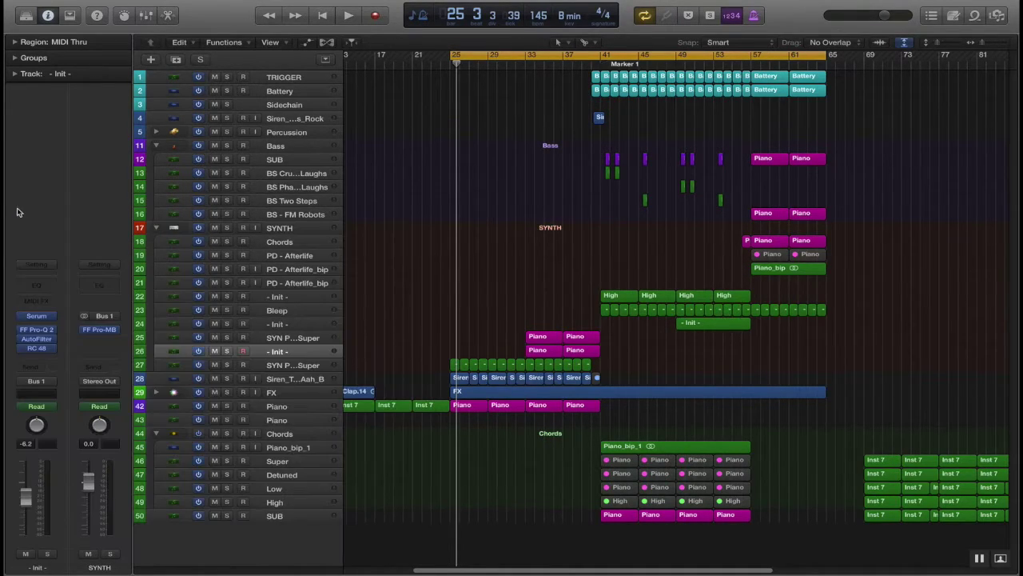
left_click(550, 343)
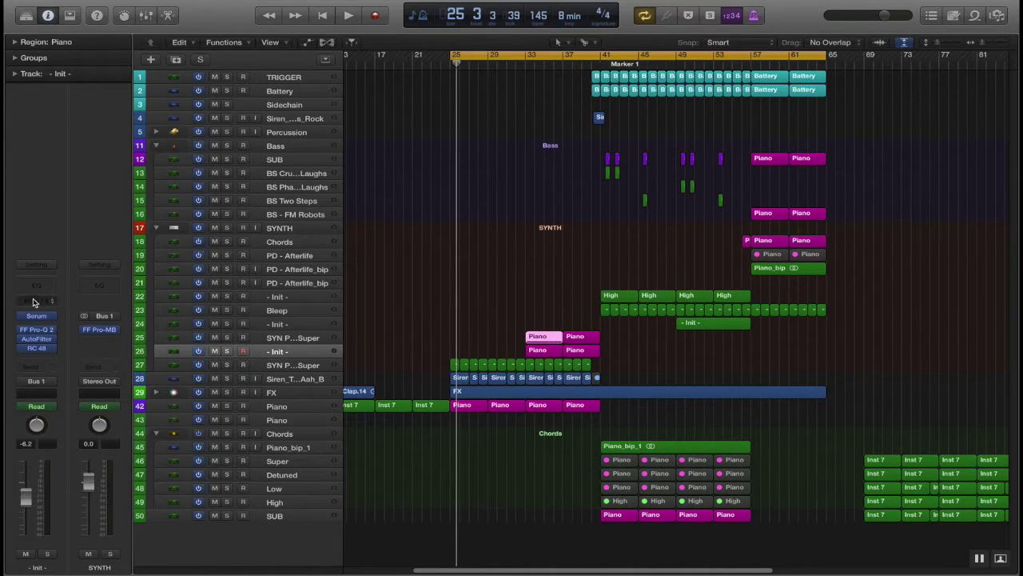
key("v")
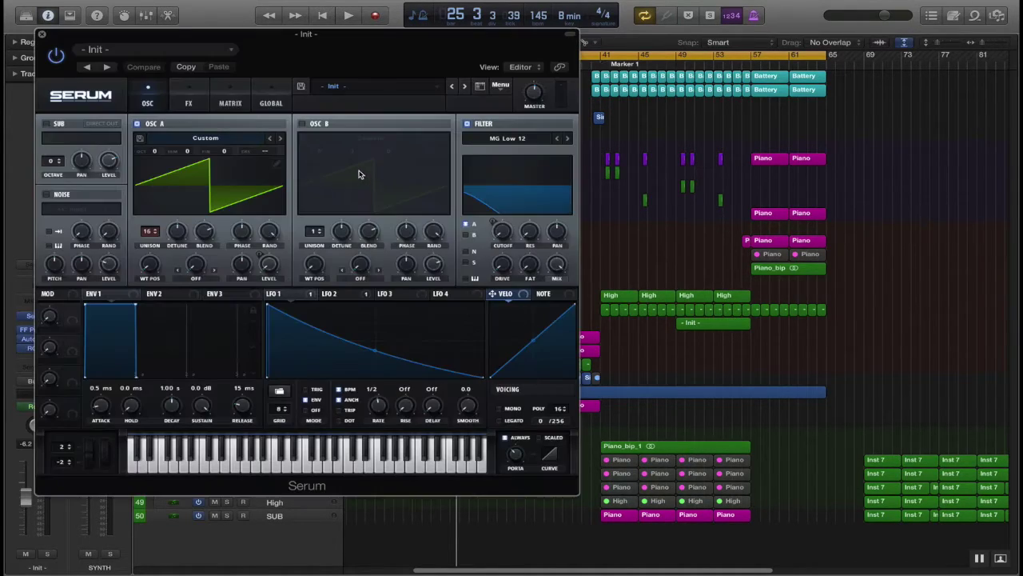
left_click(42, 36)
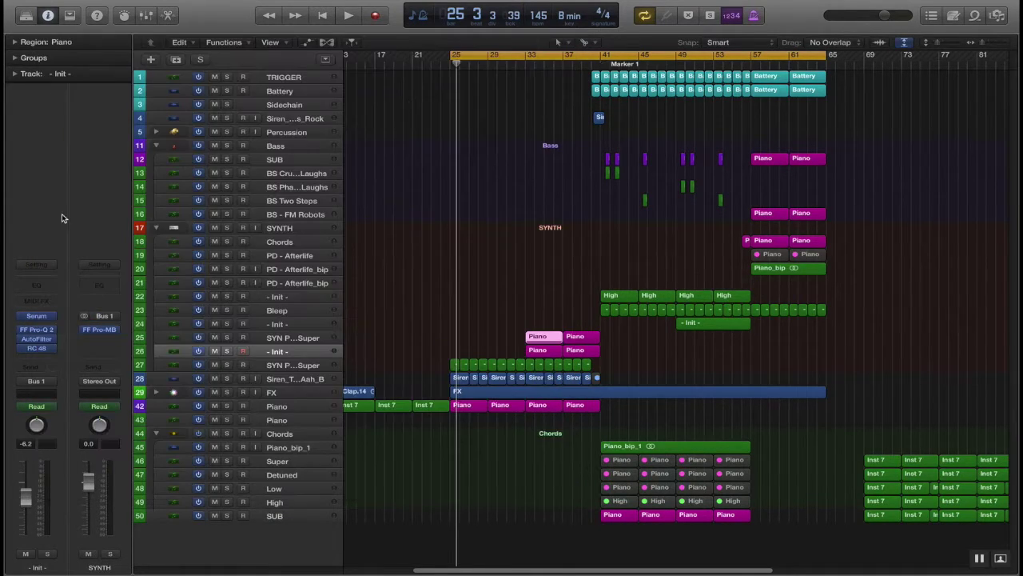
- Inspect the Serum synth and the FF Pro-Q 2 on the SYN Pattern Super track, and reselect the - Init - track below it
left_click(272, 340)
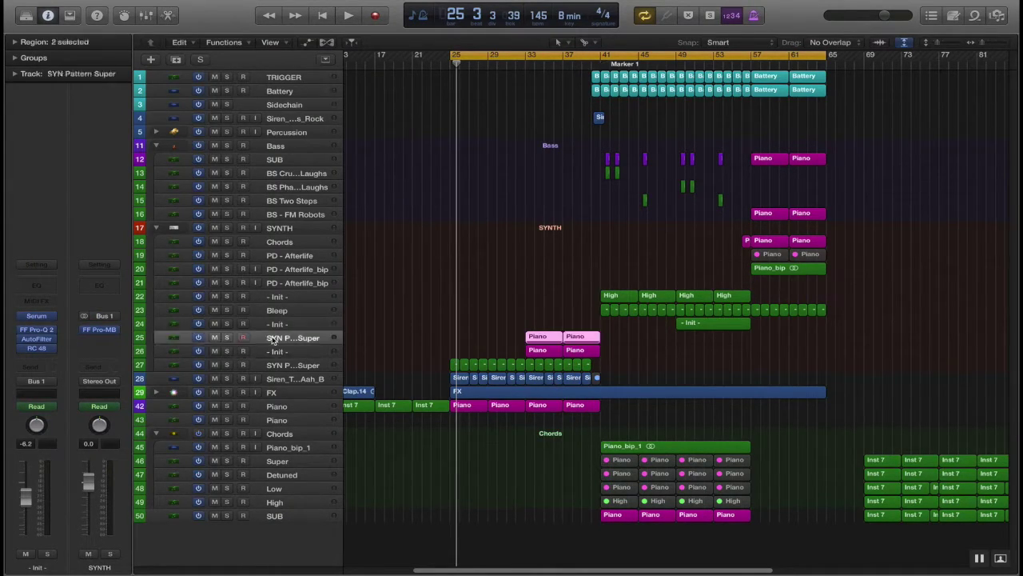
left_click(40, 320)
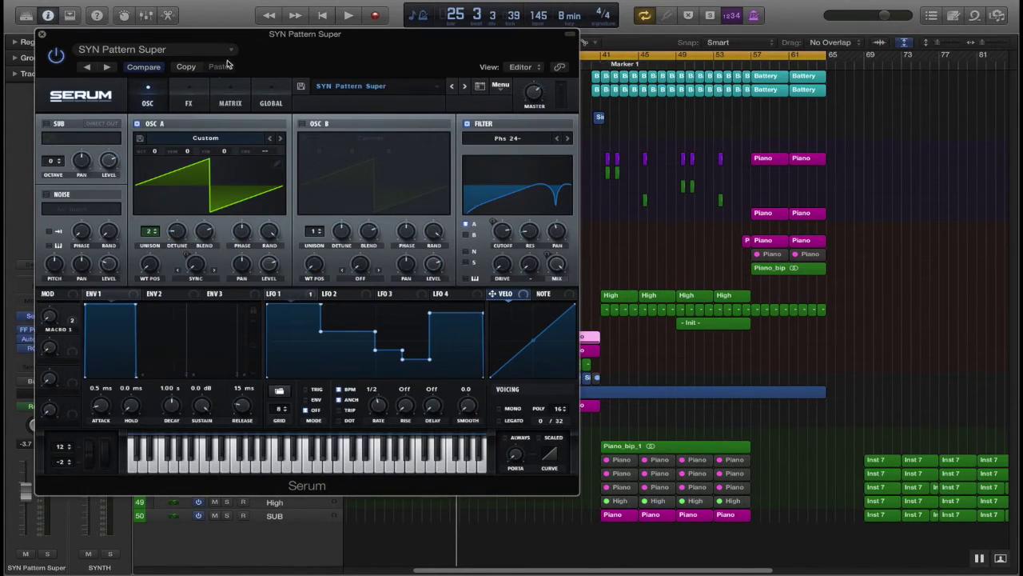
left_click(43, 36)
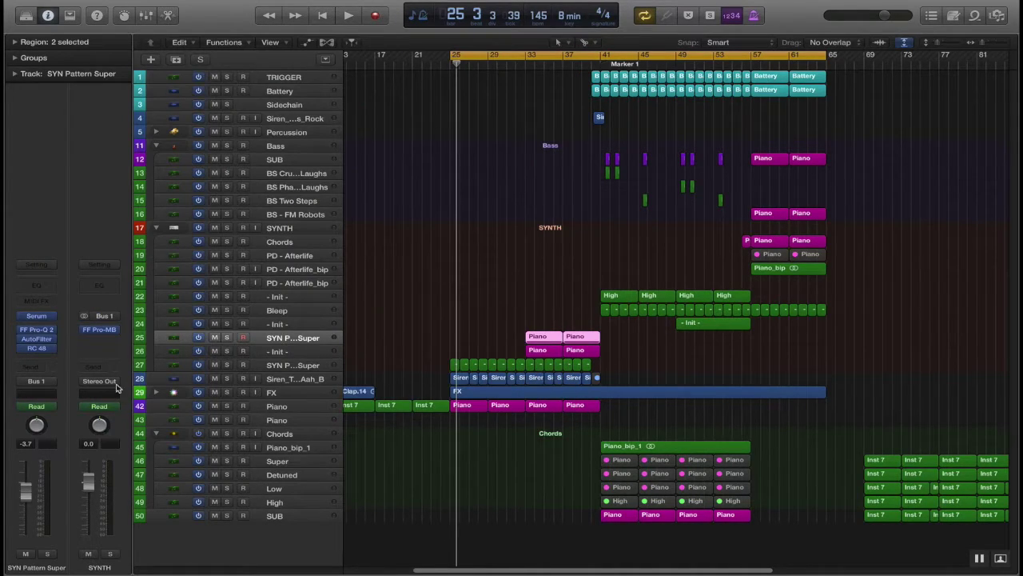
left_click(40, 330)
left_click(42, 35)
left_click(315, 352)
left_click(314, 339)
left_click(313, 351)
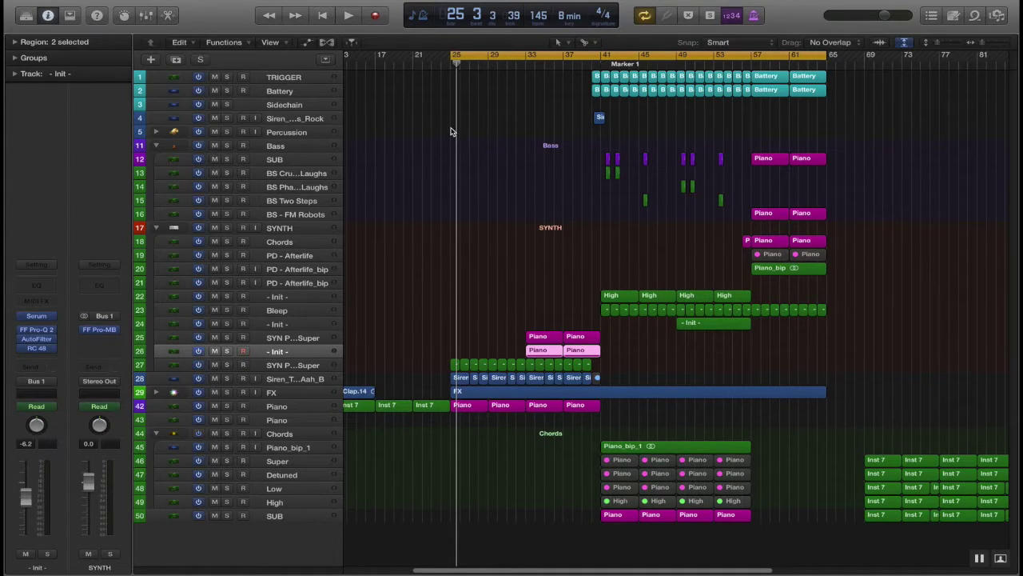
- Play the project from bar 25, and move playback back to earlier points in the intro before the cycle range
key("space")
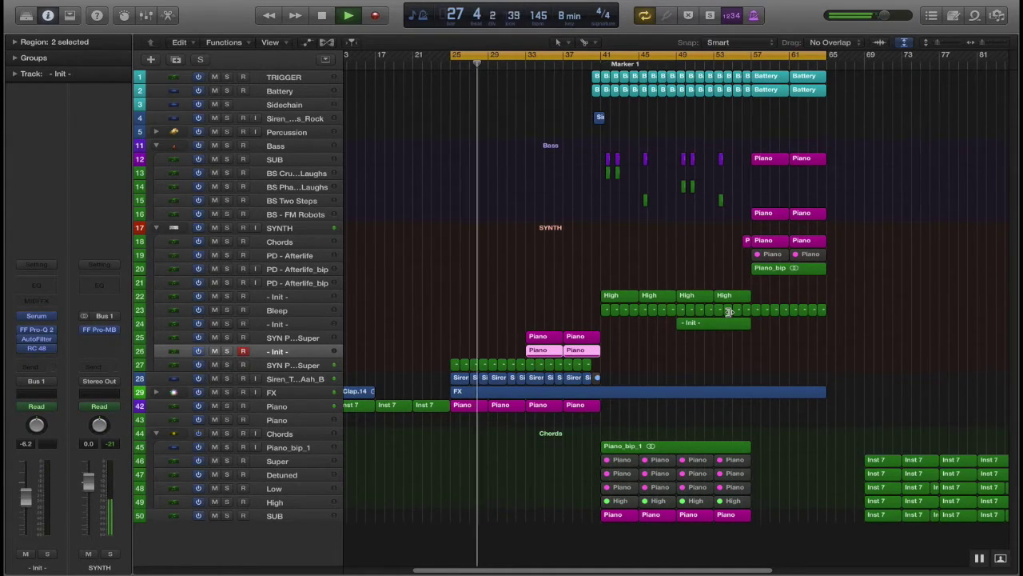
left_click(432, 66)
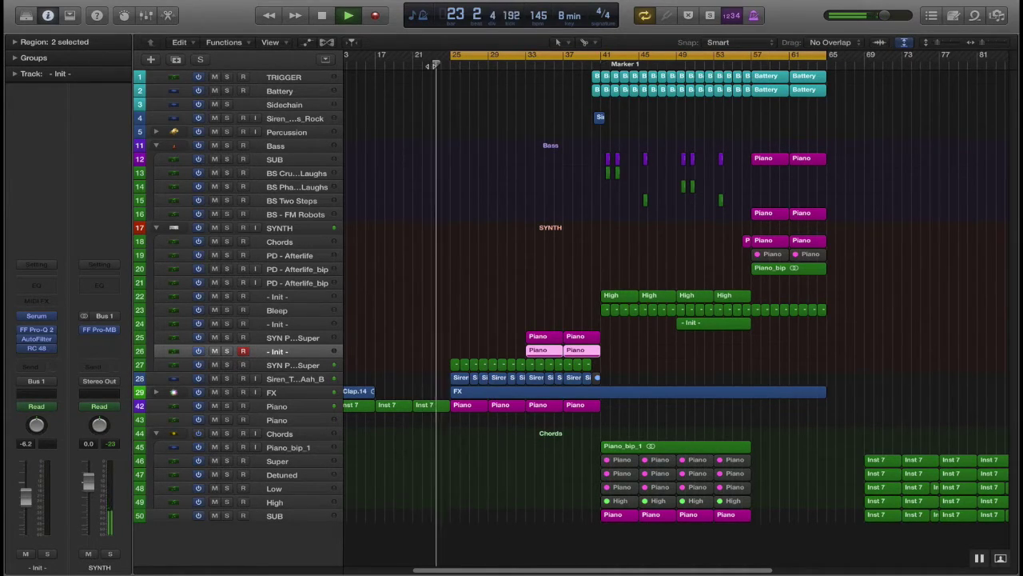
left_click(415, 65)
left_click(386, 65)
left_click(377, 65)
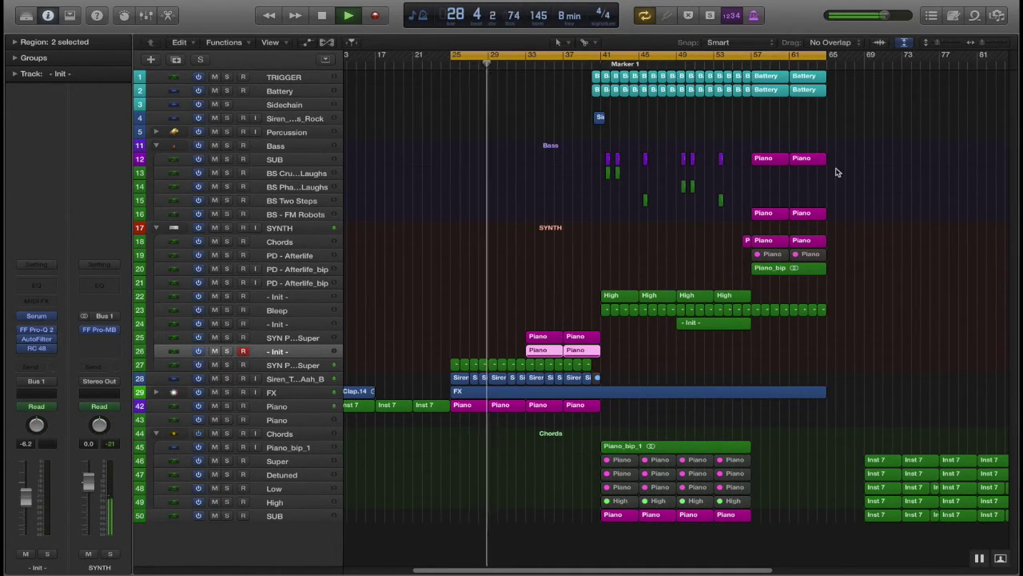
- During playback, highlight the short bass regions after bar 41 and select the SYN Pattern Super track, track 25
scroll(835, 172, "right", 1)
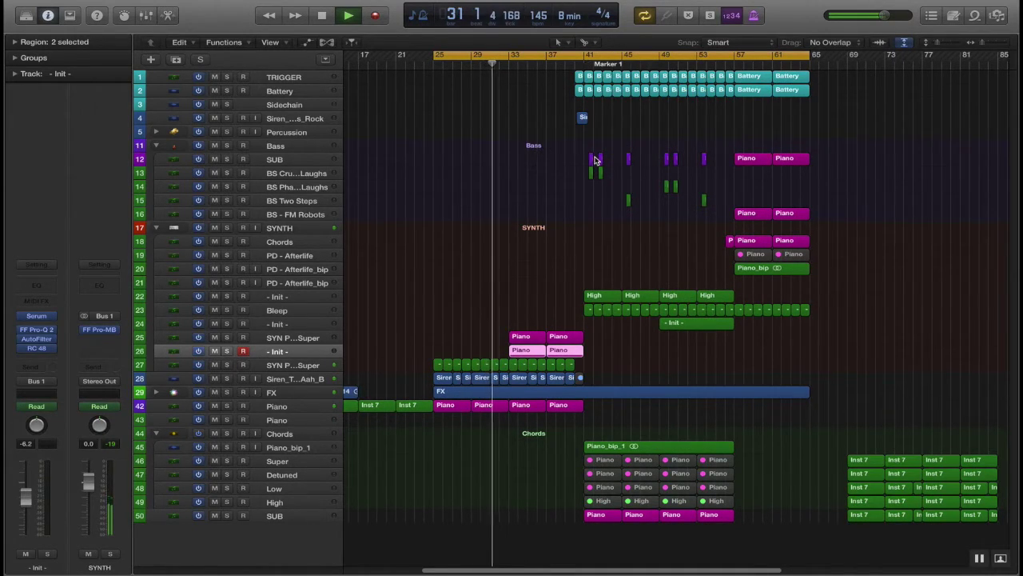
left_click(696, 158)
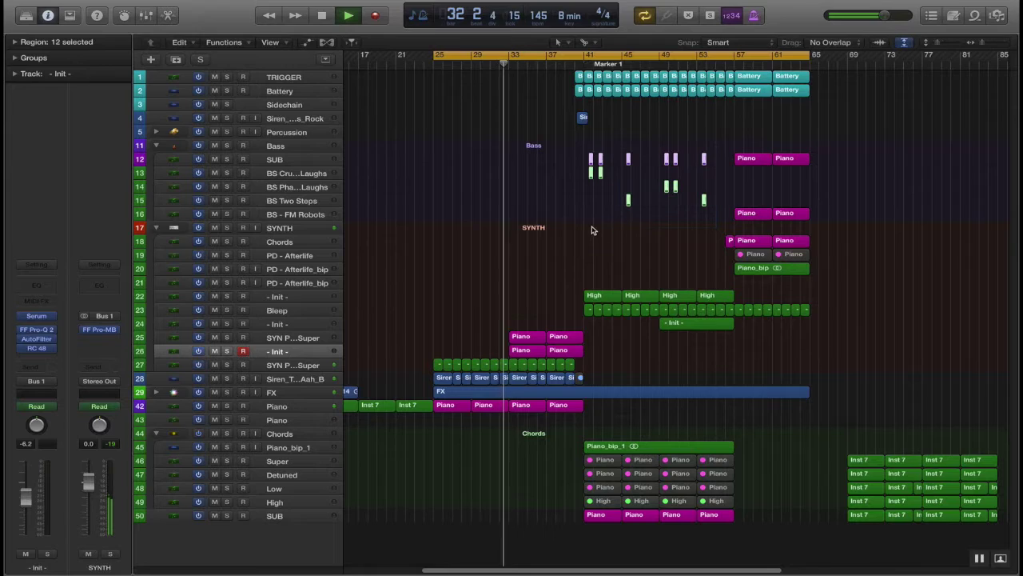
scroll(591, 230, "right", 3)
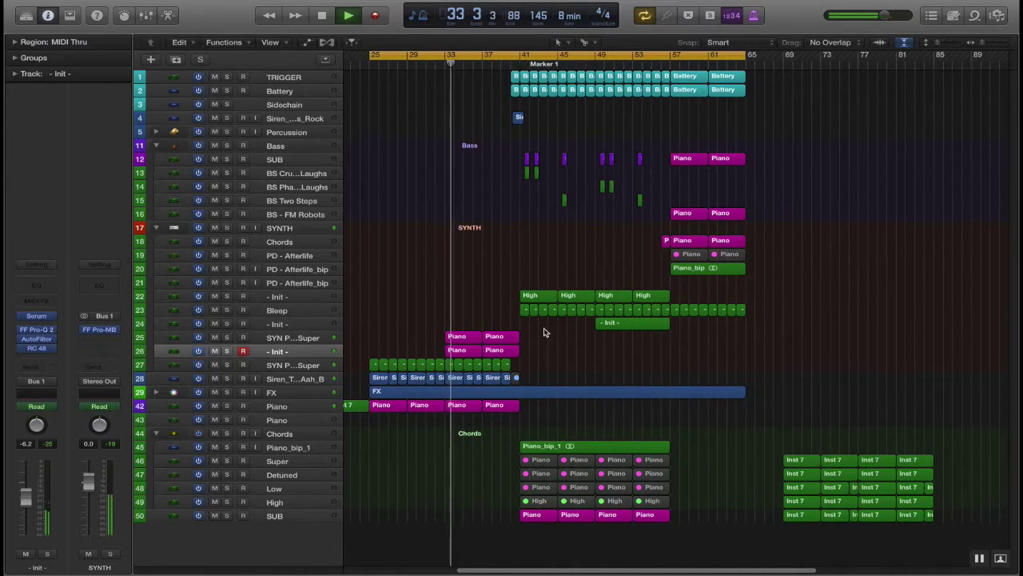
left_click(293, 337)
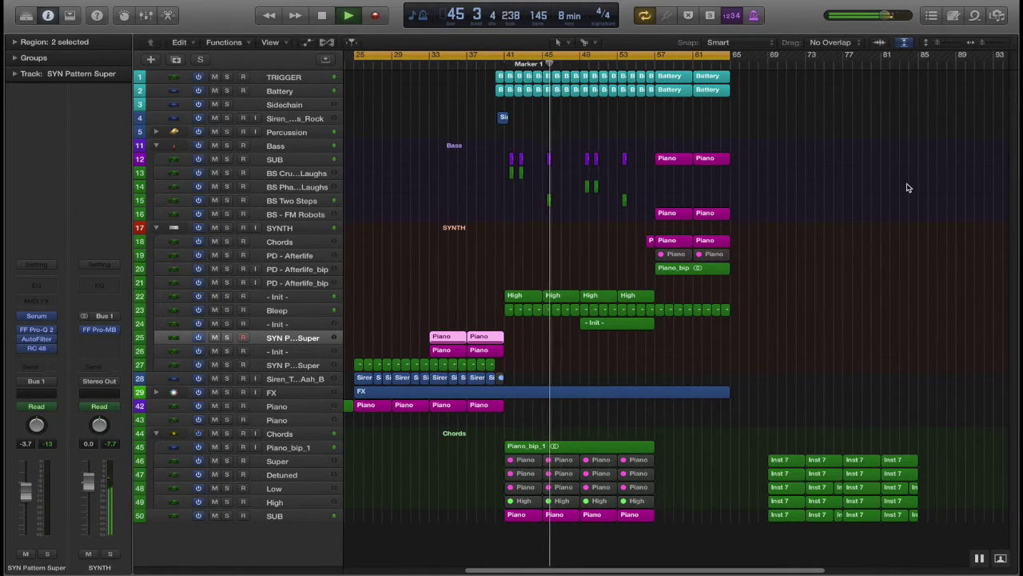
- Show the track automation, examine the curves on the bass, synth and chord tracks, and return to the compact track overview
key("a")
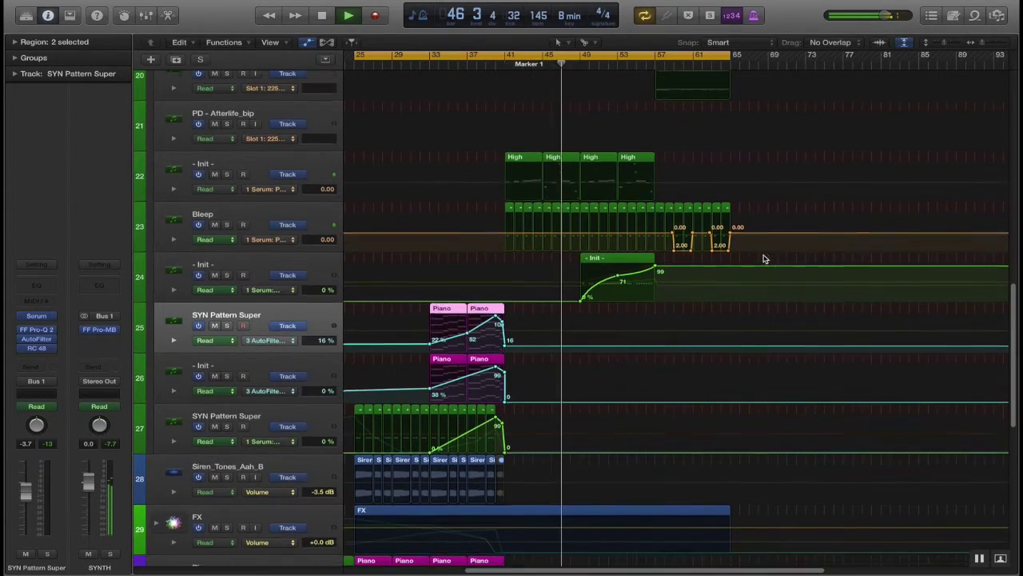
scroll(763, 259, "up", 15)
scroll(763, 259, "down", 5)
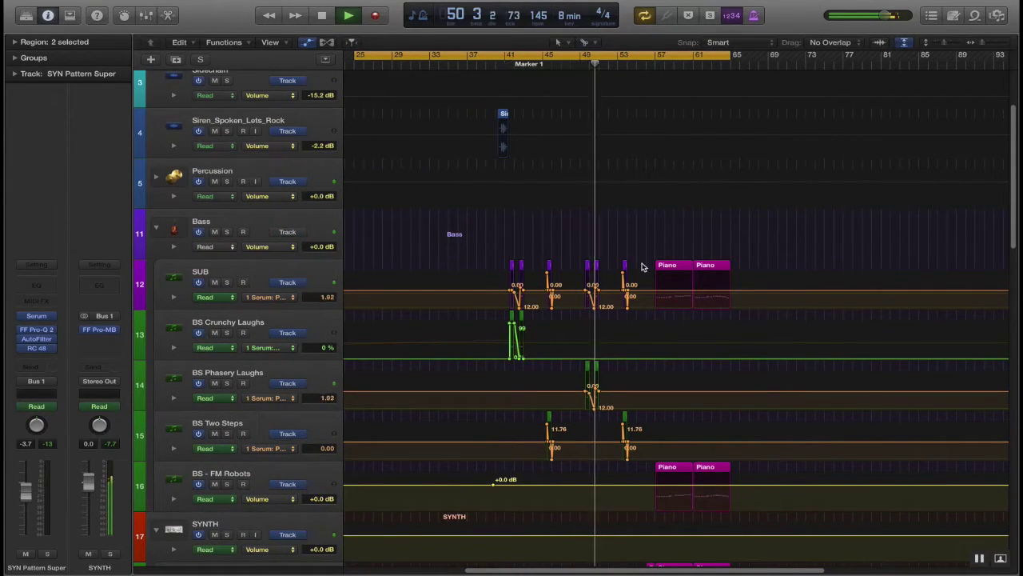
scroll(695, 357, "down", 3)
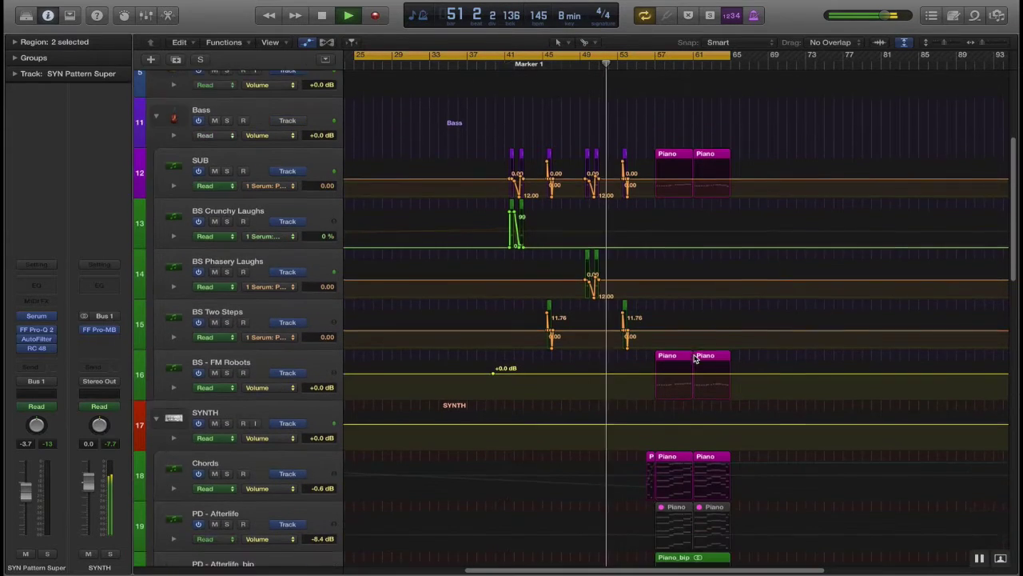
scroll(695, 358, "down", 15)
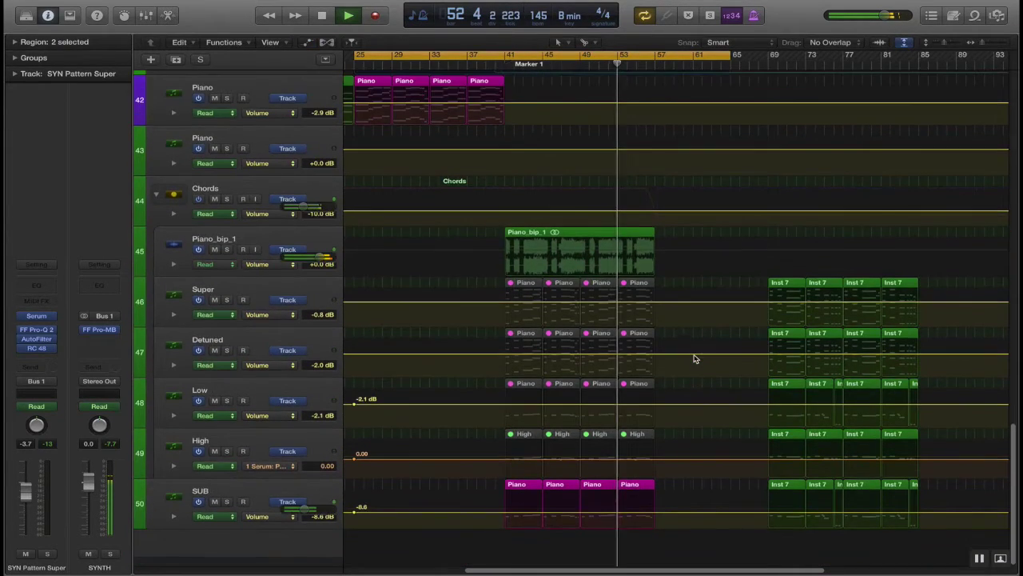
key("z")
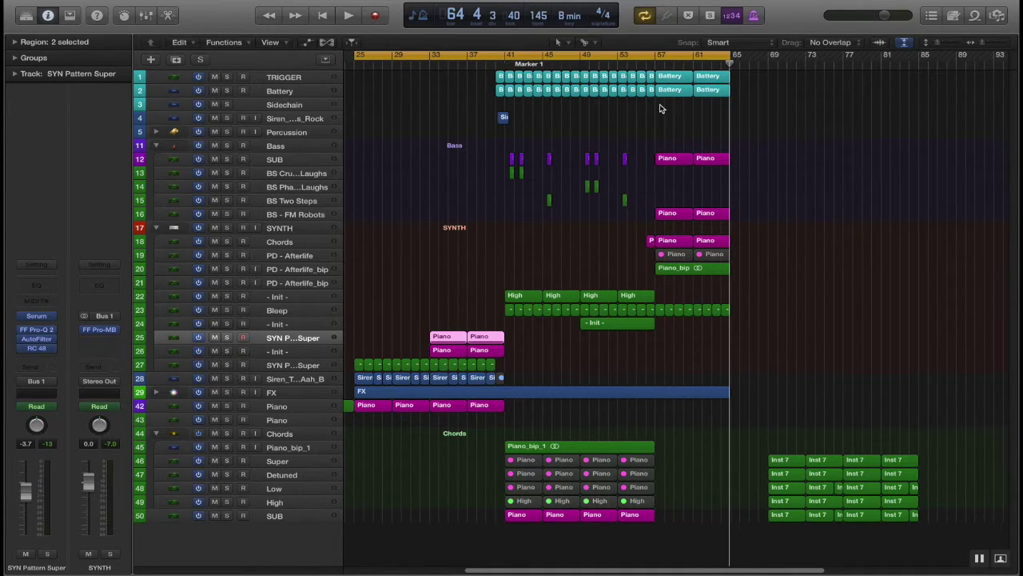
- Solo the Chords track stack and move the start of the cycle range to bar 41
scroll(569, 136, "left", 1)
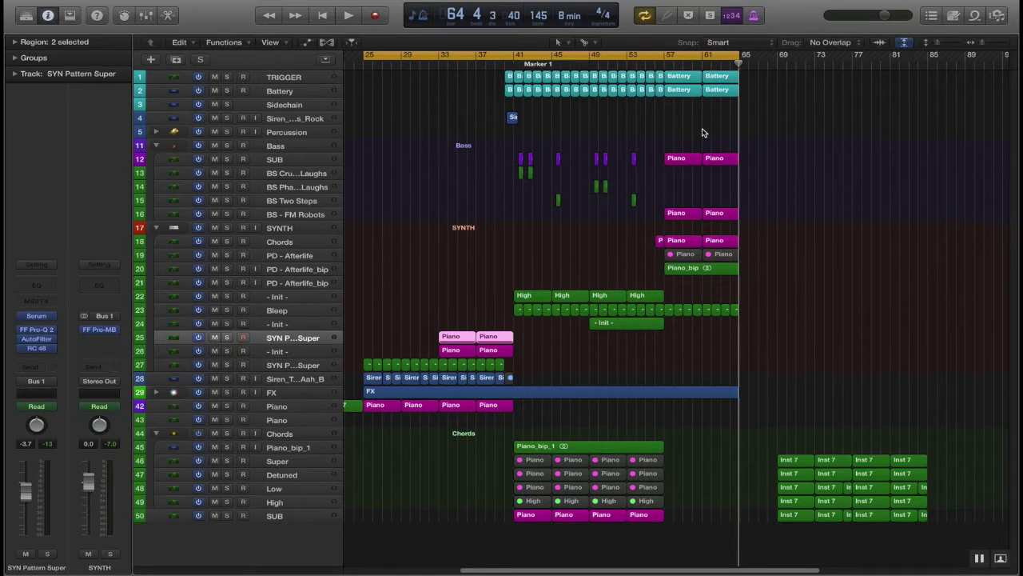
left_click(512, 64)
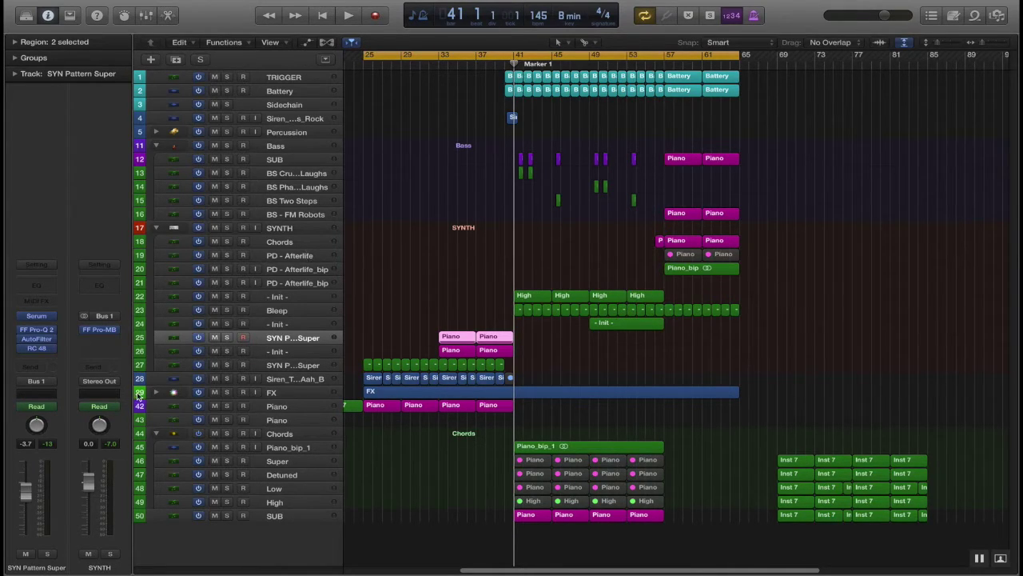
left_click(296, 435)
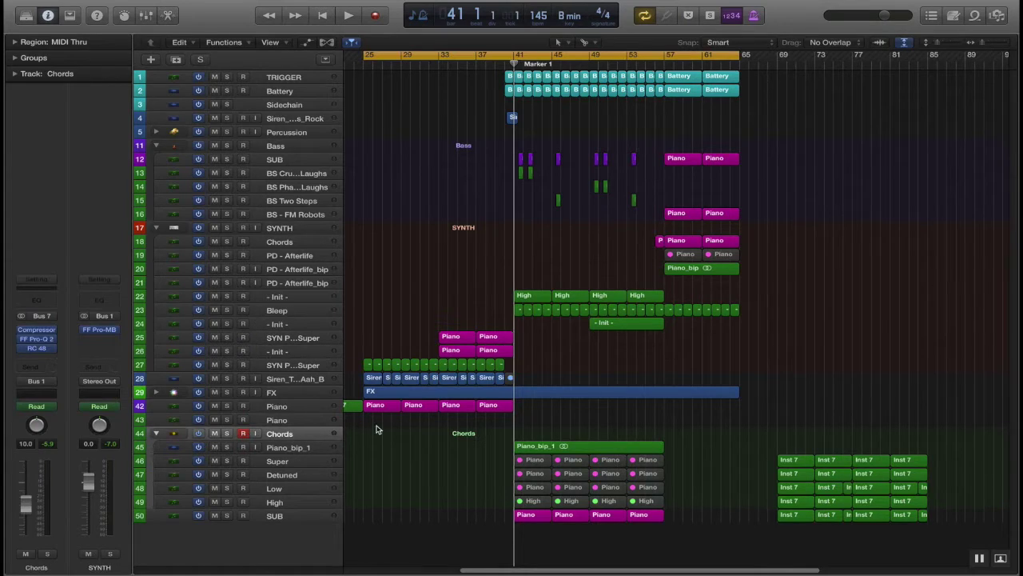
left_click(227, 437)
double_click(368, 54)
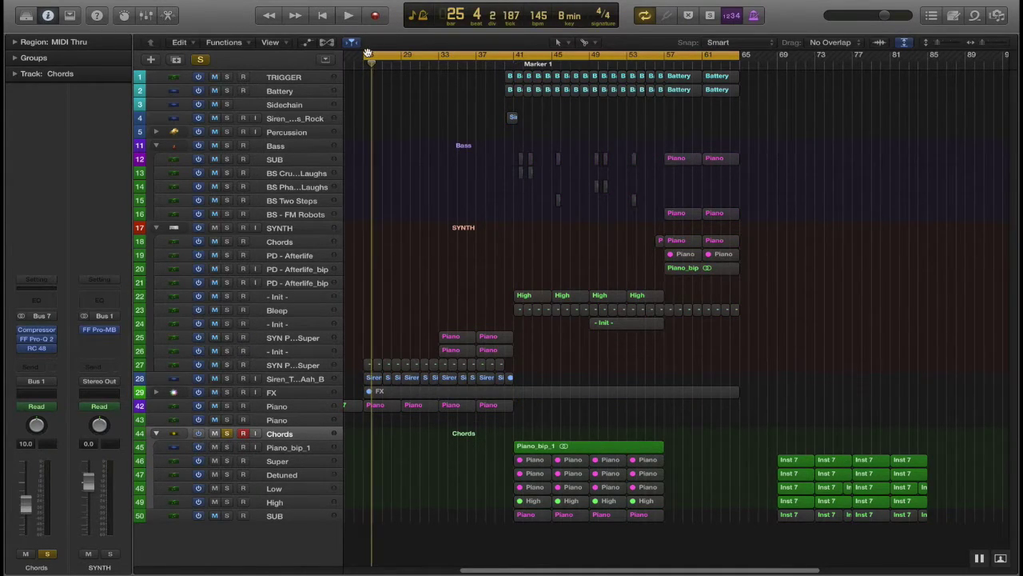
left_click_drag(368, 56, 516, 56)
- Play the soloed Chords from bar 41 and inspect the Compressor settings on that channel
key("space")
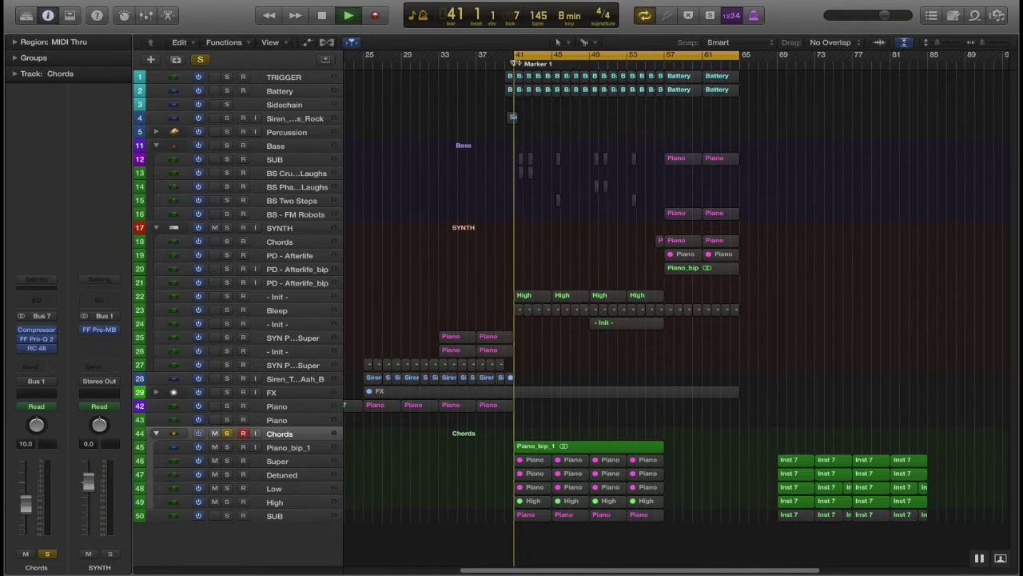
left_click(36, 330)
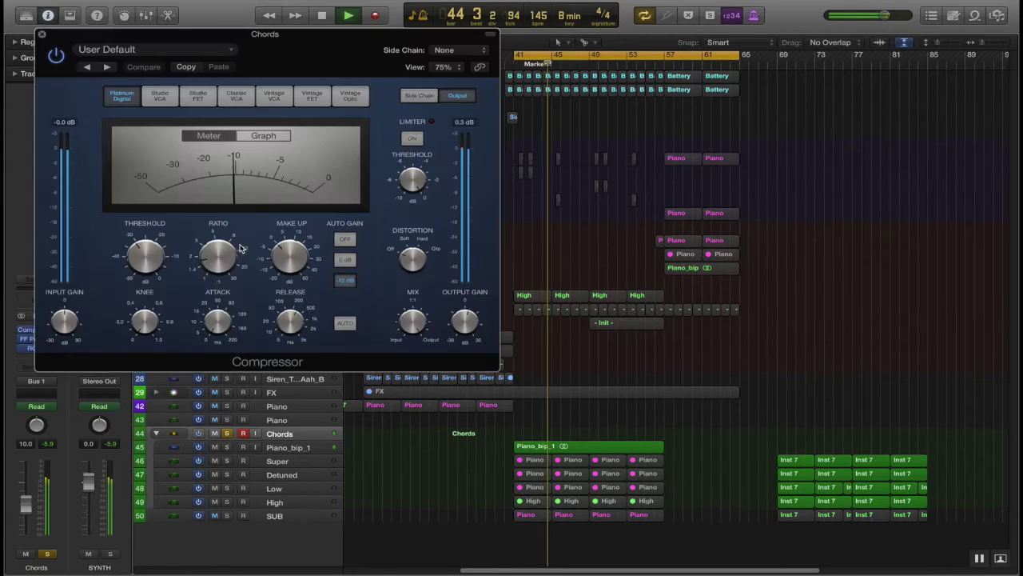
left_click(42, 36)
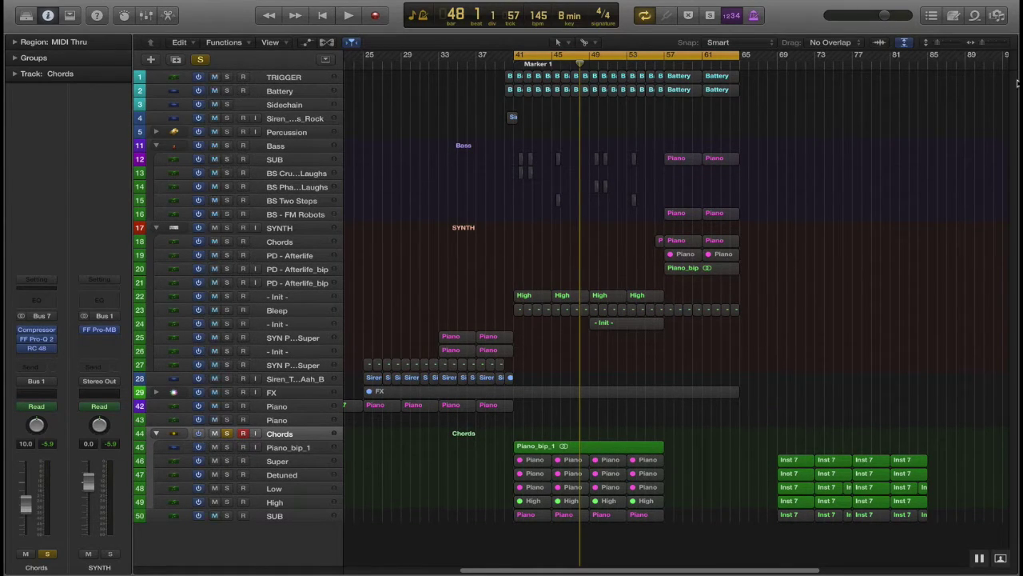
key("super+a")
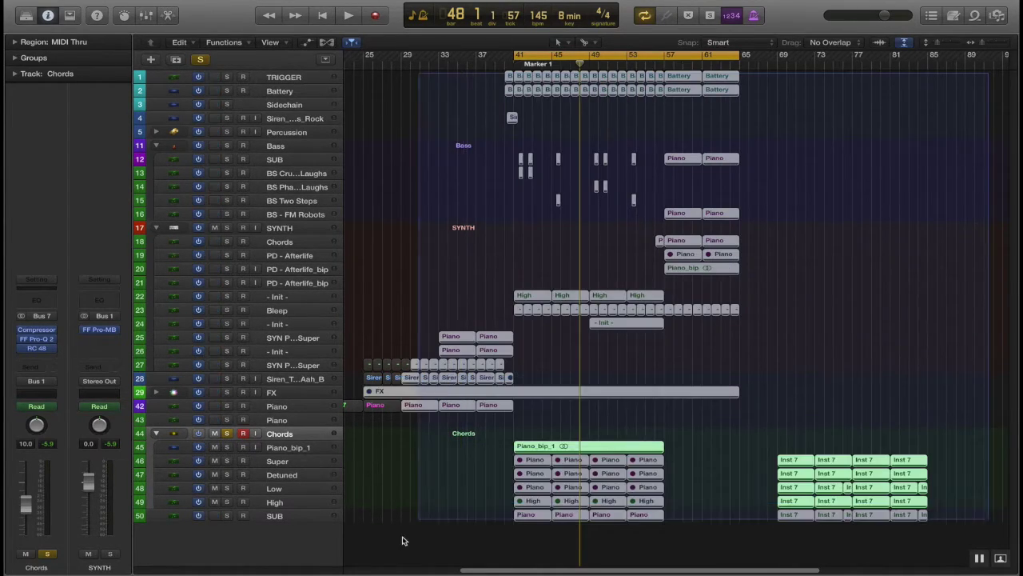
left_click(461, 524)
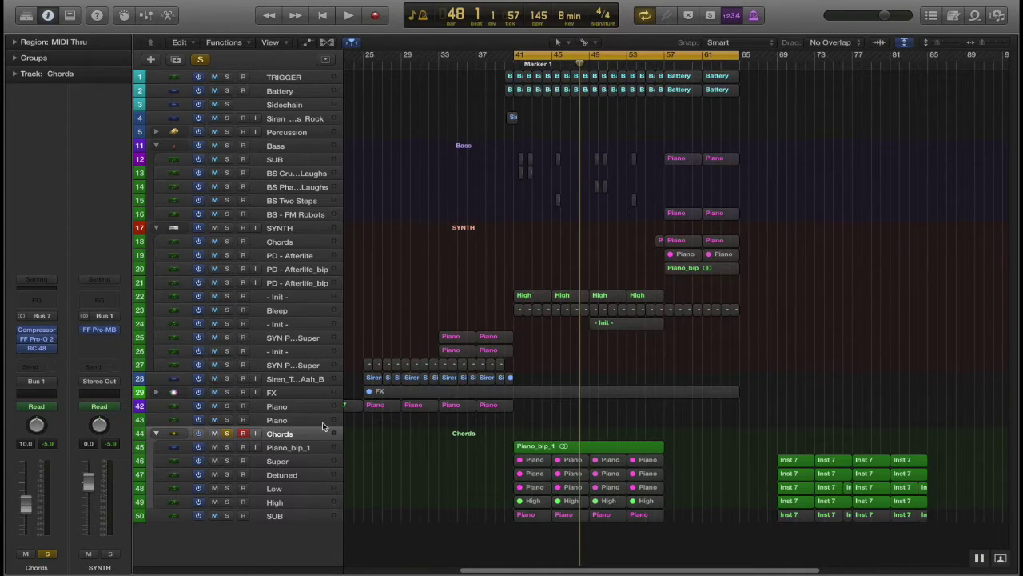
mouse_move(792, 7)
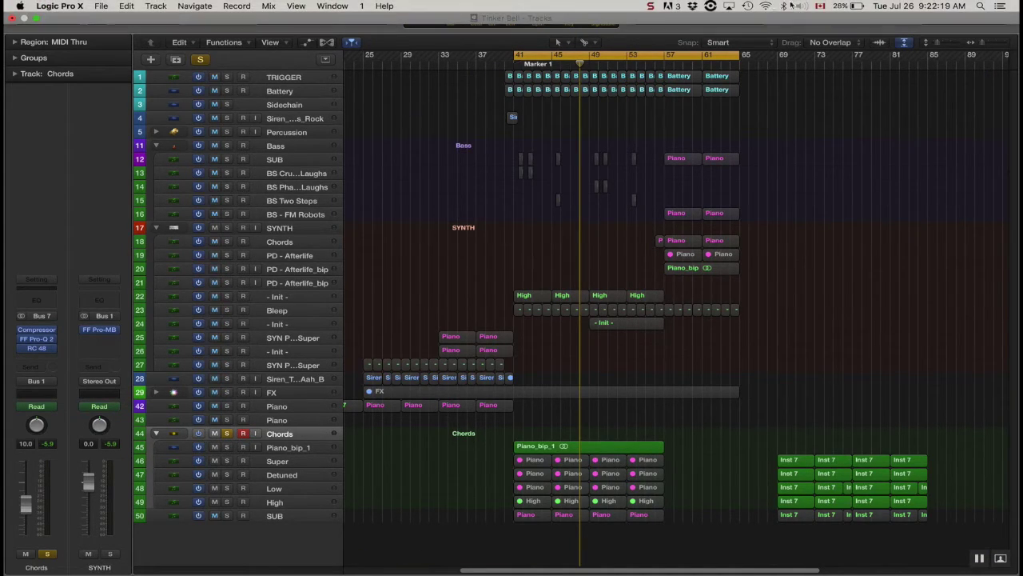
left_click(711, 7)
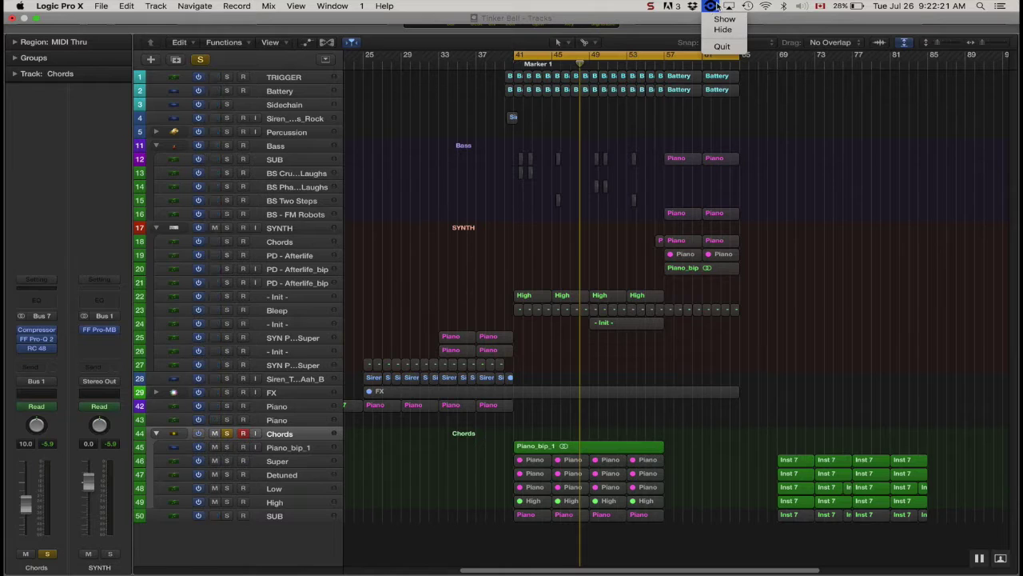
left_click(933, 97)
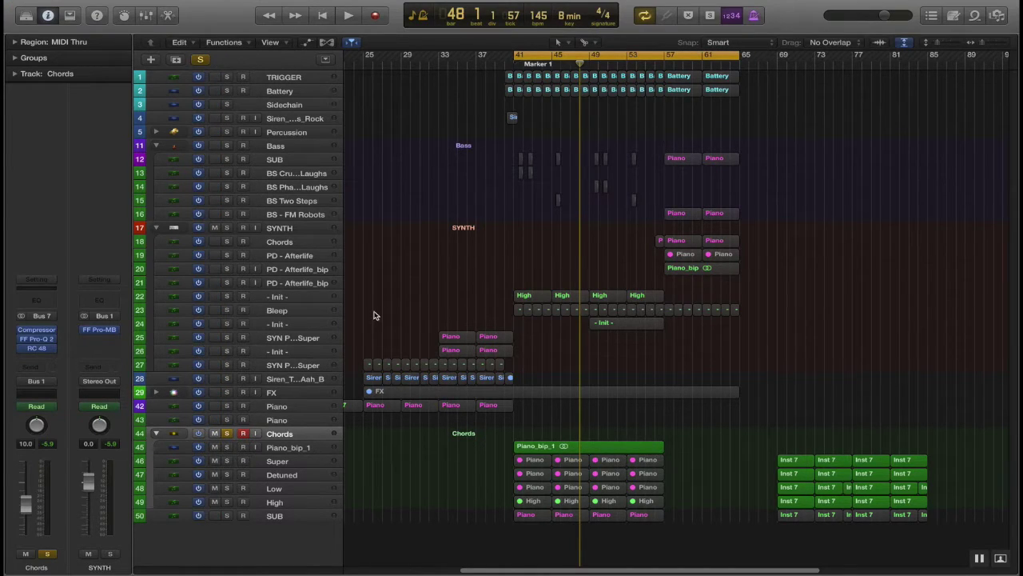
left_click_drag(448, 385, 404, 352)
scroll(426, 346, "left", 2)
left_click(484, 188)
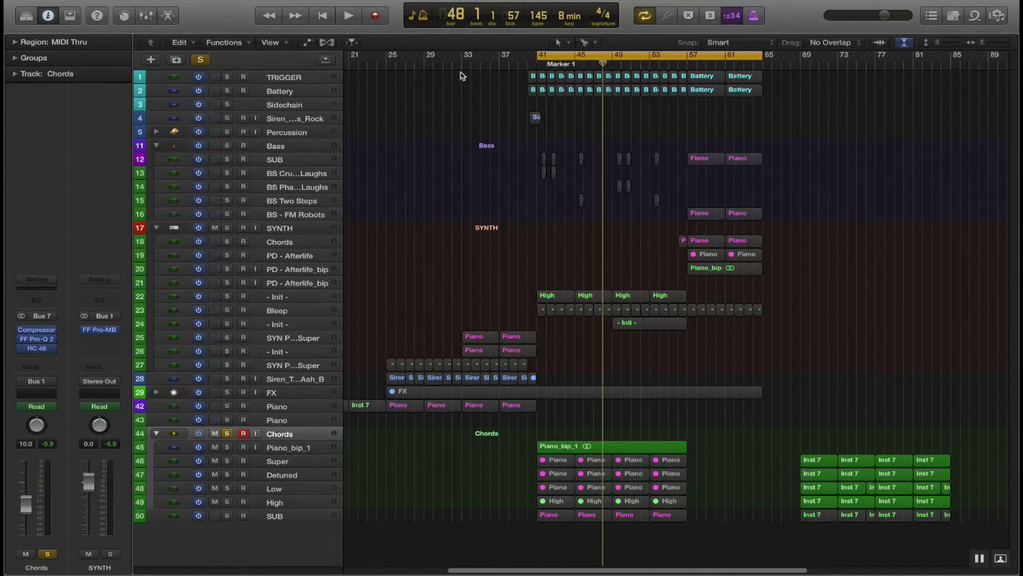
left_click_drag(476, 549, 622, 187)
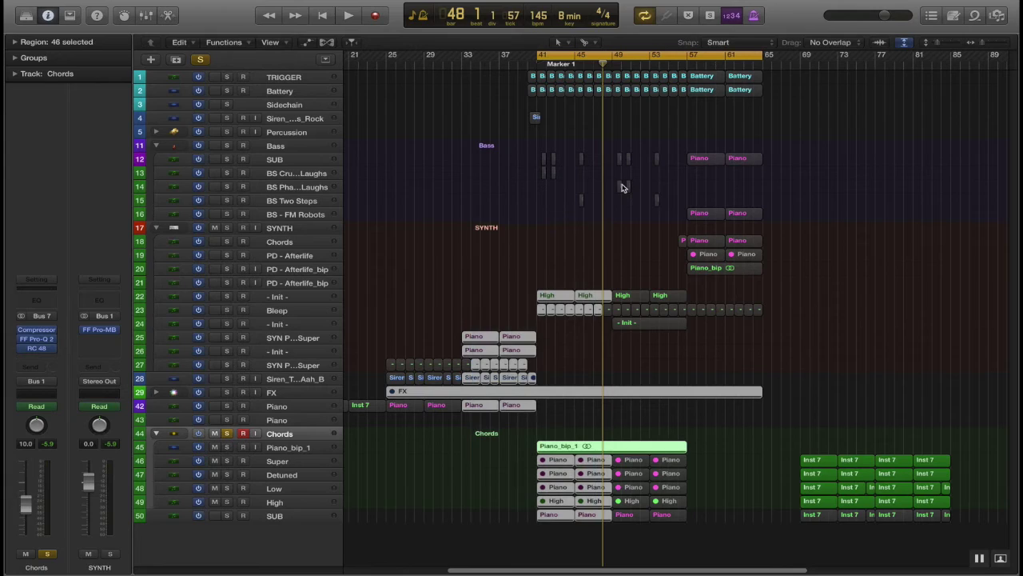
left_click(887, 150)
scroll(887, 149, "right", 2)
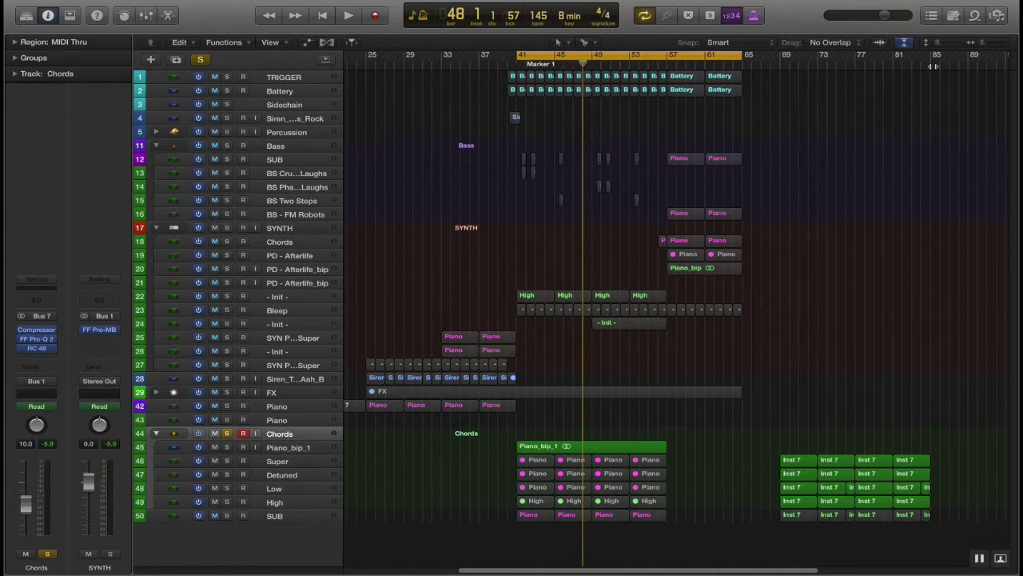
- Clear the selection of all regions in the arrangement and move the playhead to bar 25
mouse_move(931, 75)
left_mouse_down()
mouse_move(719, 112)
mouse_move(392, 423)
mouse_move(391, 491)
mouse_move(365, 528)
mouse_move(560, 400)
mouse_move(760, 240)
mouse_move(927, 88)
mouse_move(929, 73)
left_mouse_up()
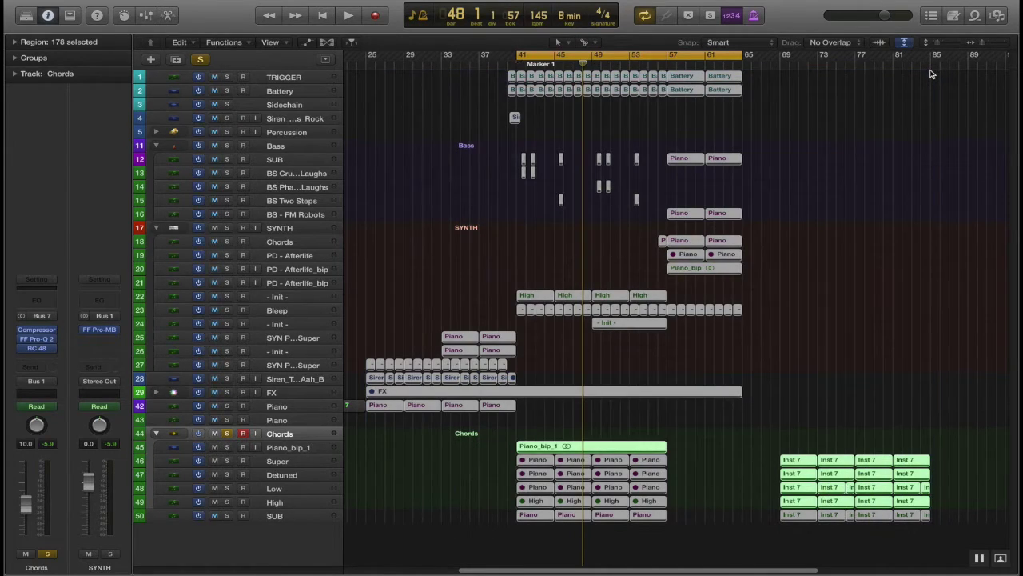
left_click(930, 73)
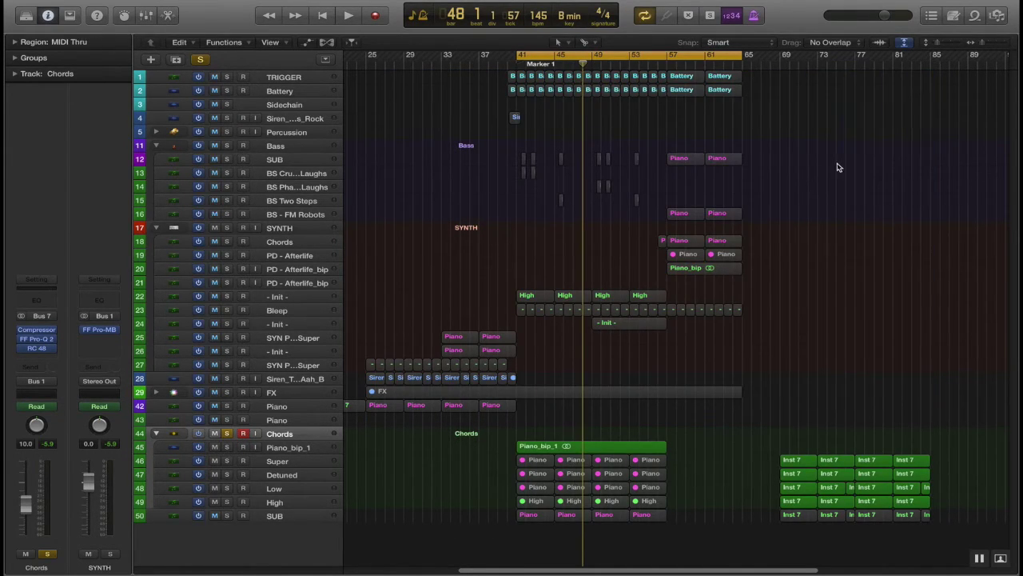
left_click(940, 58)
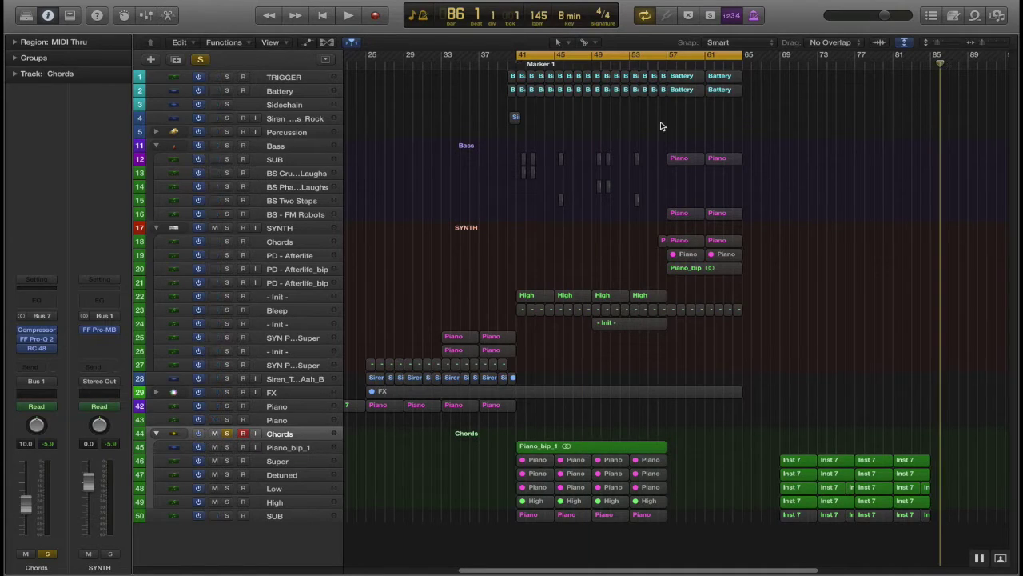
left_click(506, 72)
key("Return")
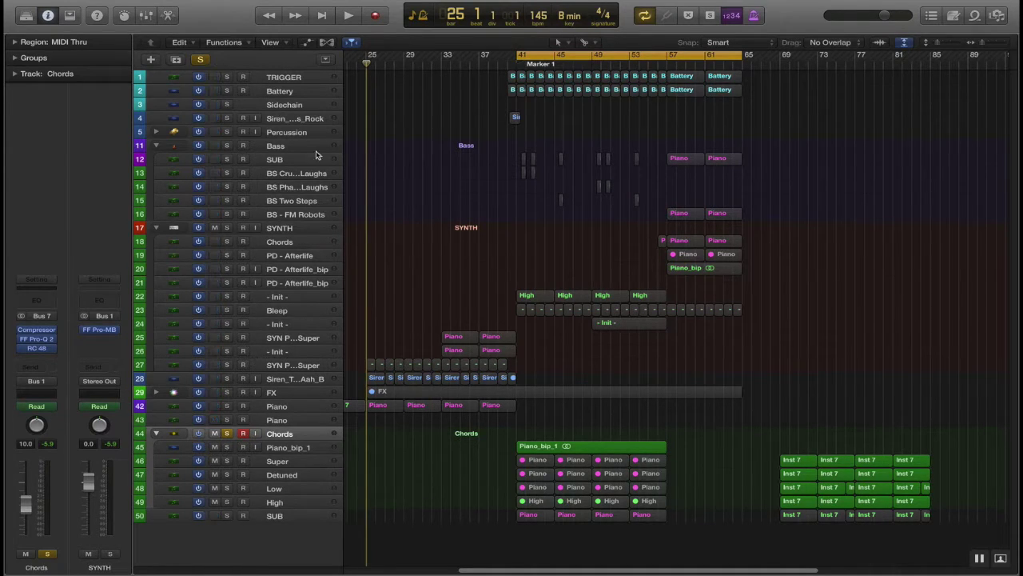
- Look over the arrangement from the Siren sample on track 4 to the SYNTH stack, and select the Bass track stack
left_click(334, 120)
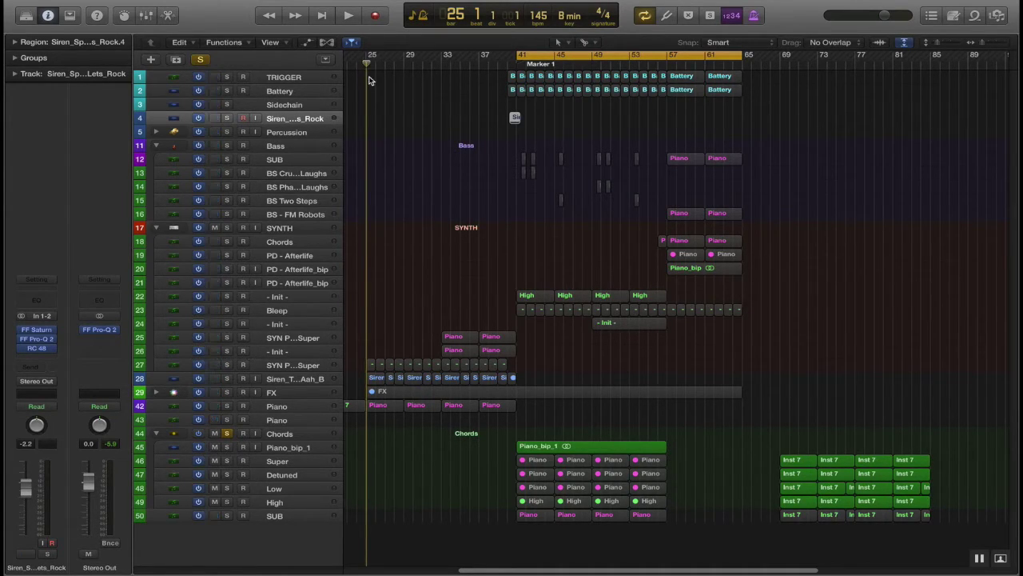
scroll(370, 80, "left", 5)
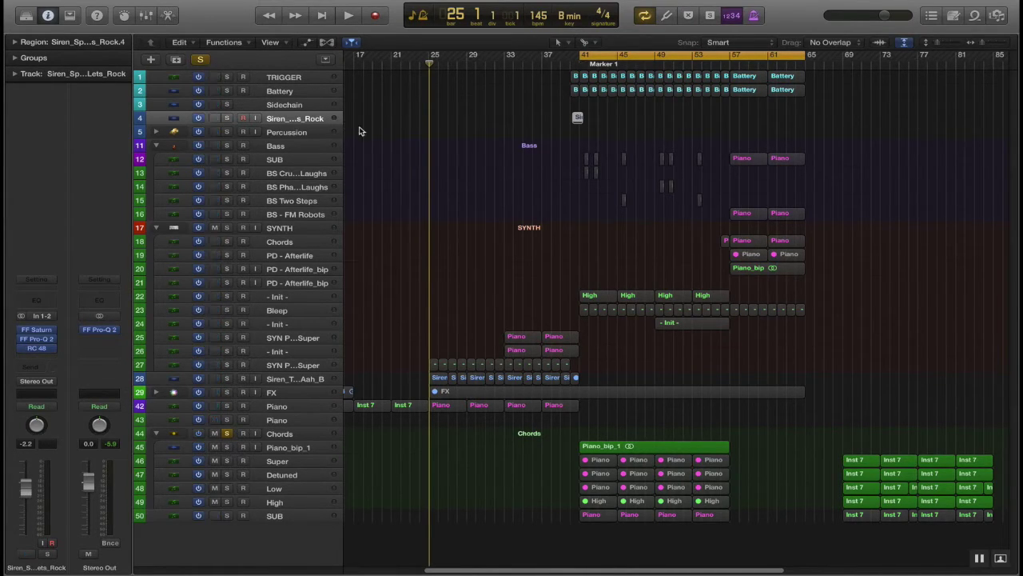
scroll(448, 179, "right", 5)
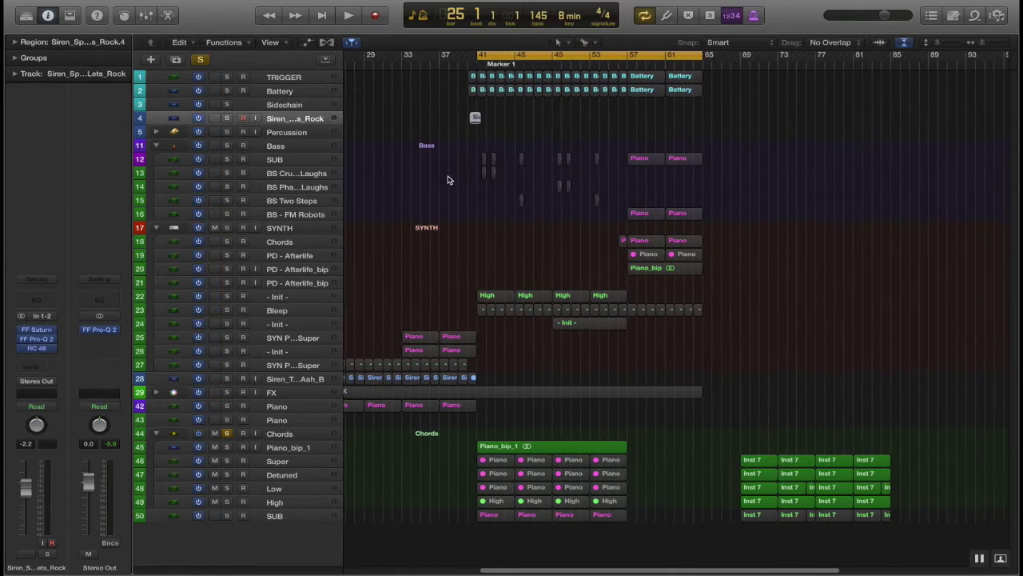
scroll(448, 179, "left", 2)
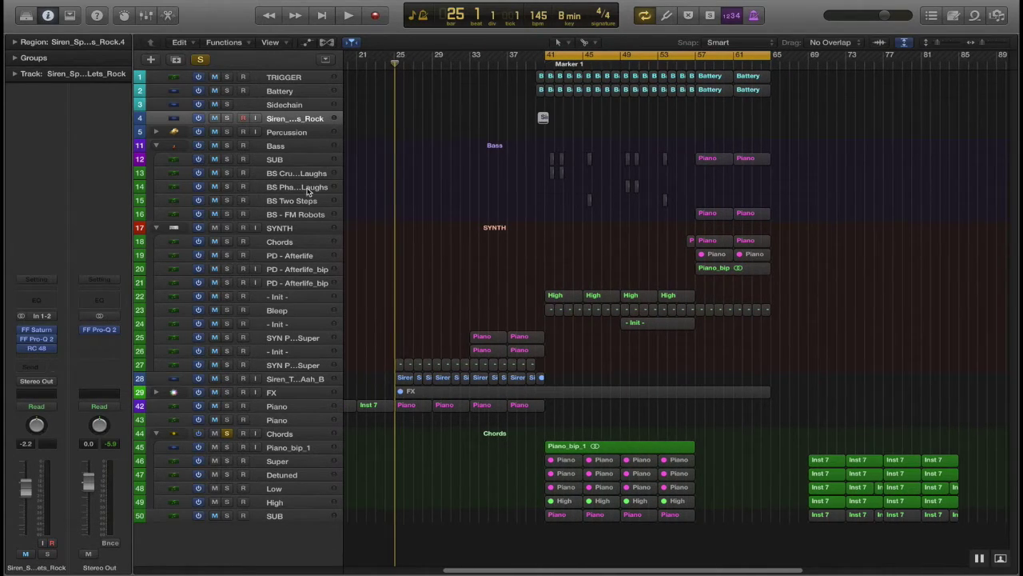
left_click(303, 231)
left_click(297, 150)
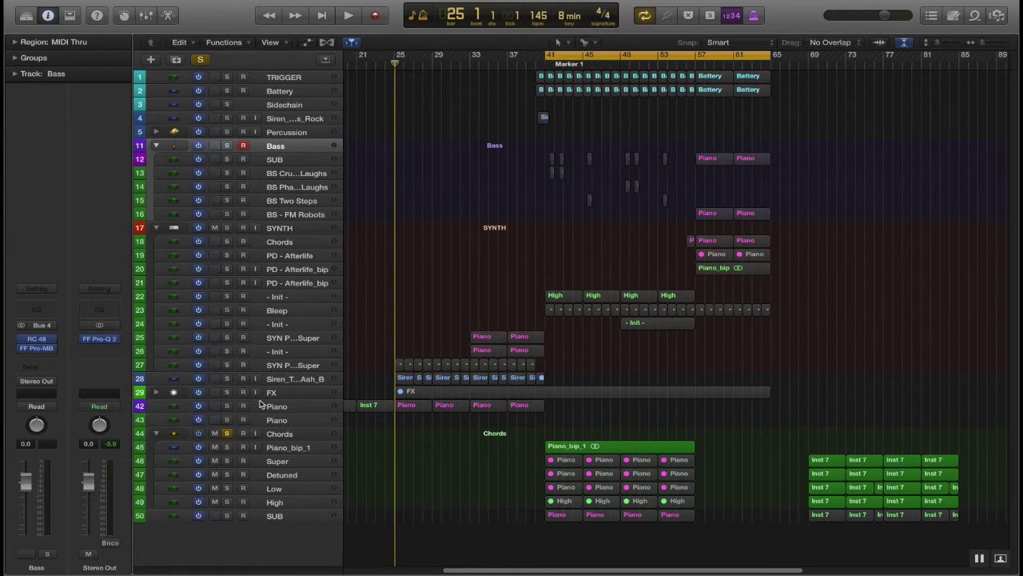
- Expand the FX track stack and briefly highlight the regions across the synth and FX tracks
left_click(156, 392)
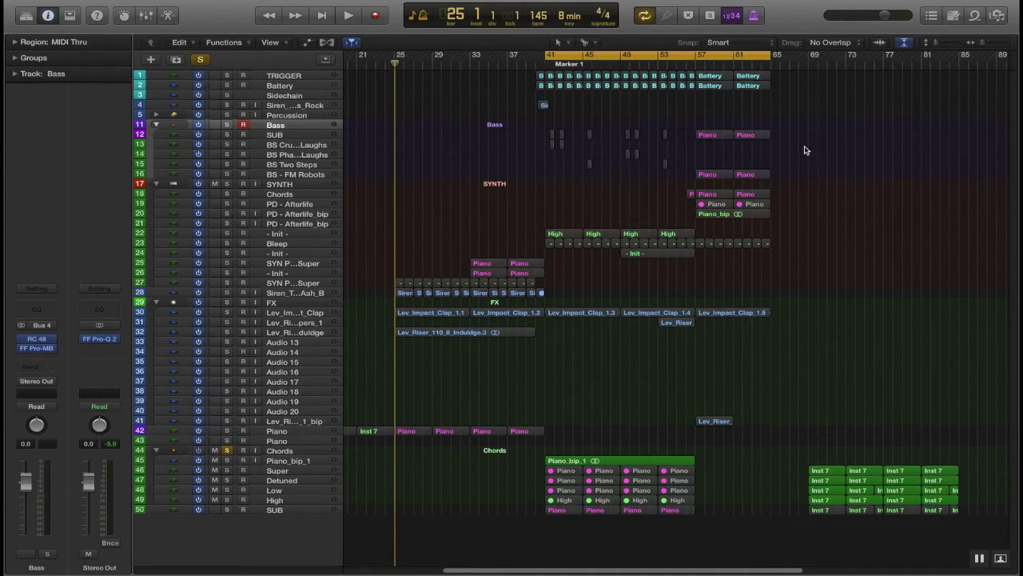
left_click_drag(791, 379, 366, 194)
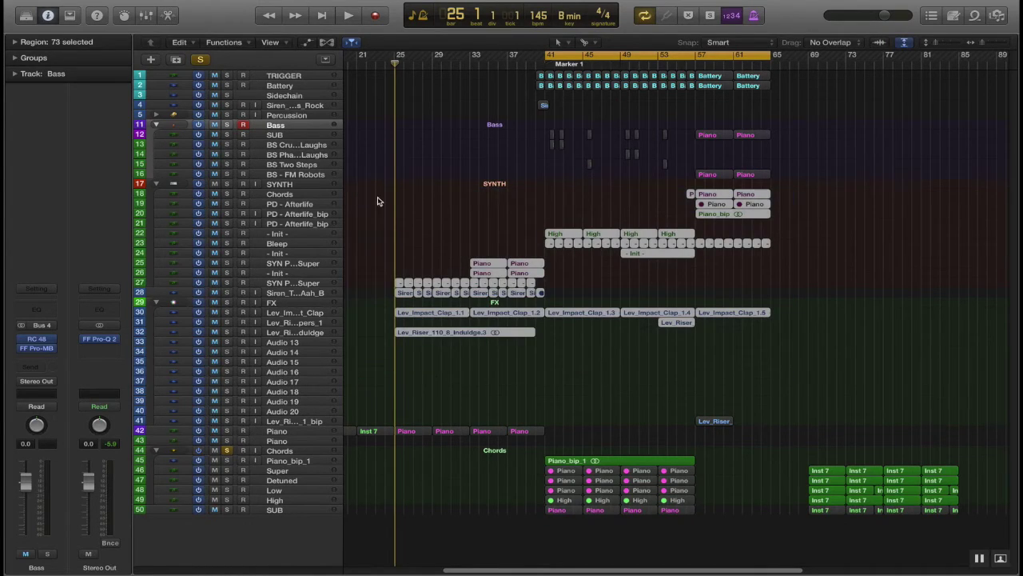
left_click(394, 224)
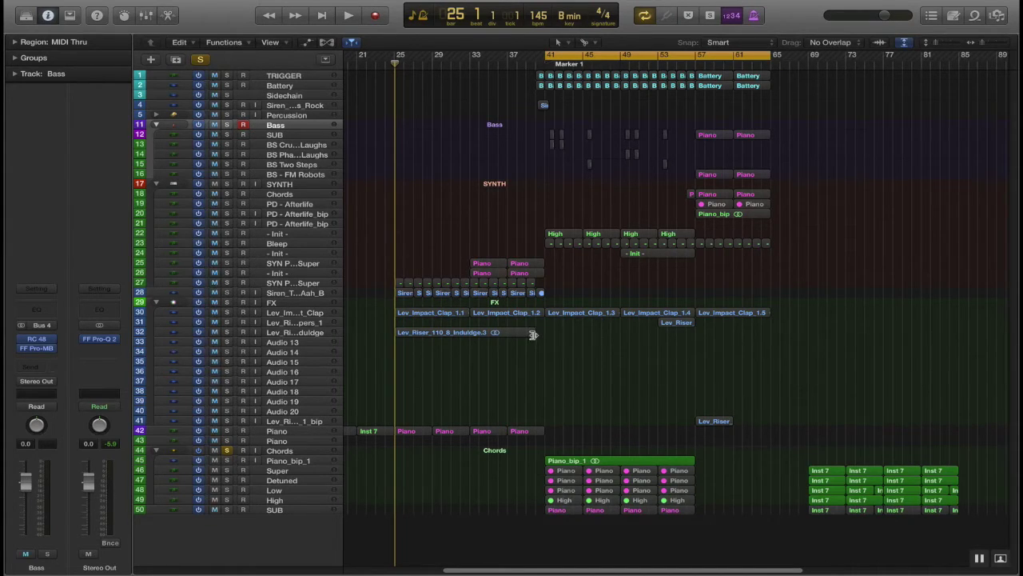
- Copy the Lev_Riser region on track 41 to bar 69, extended to about bar 83, and examine its waveform in the audio file editor
left_click(716, 423)
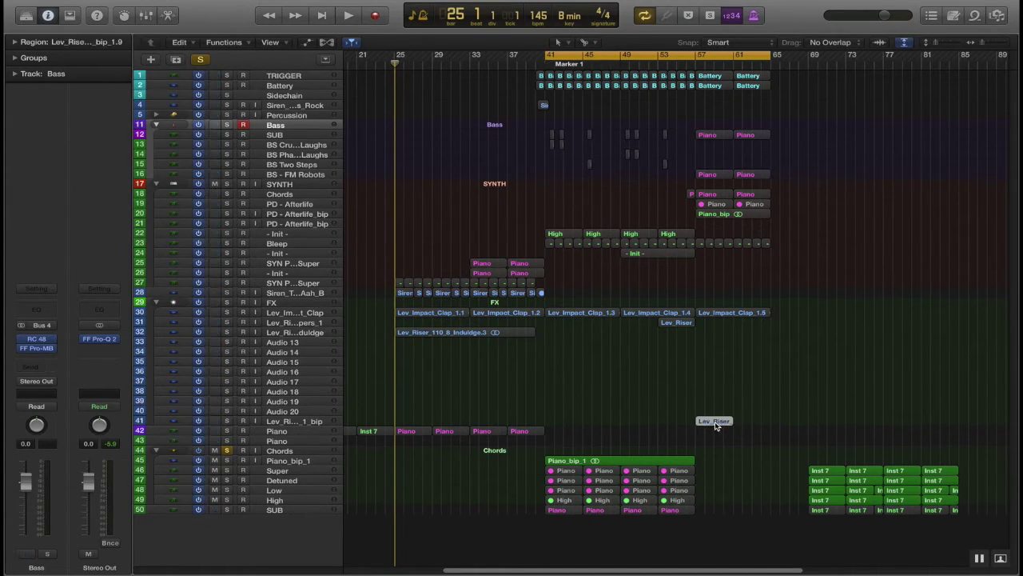
left_click_drag(716, 423, 937, 420)
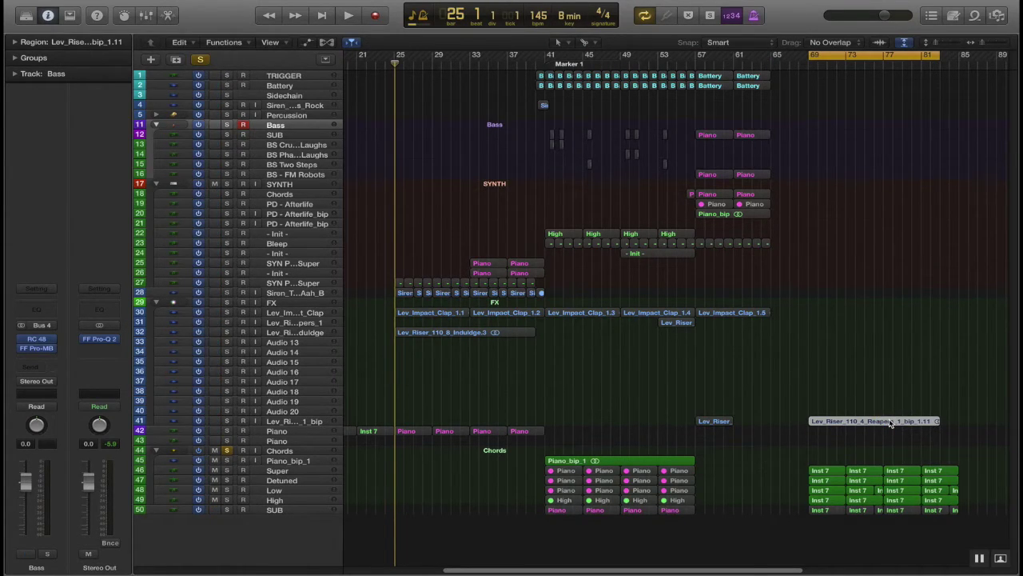
double_click(889, 421)
scroll(711, 416, "right", 10)
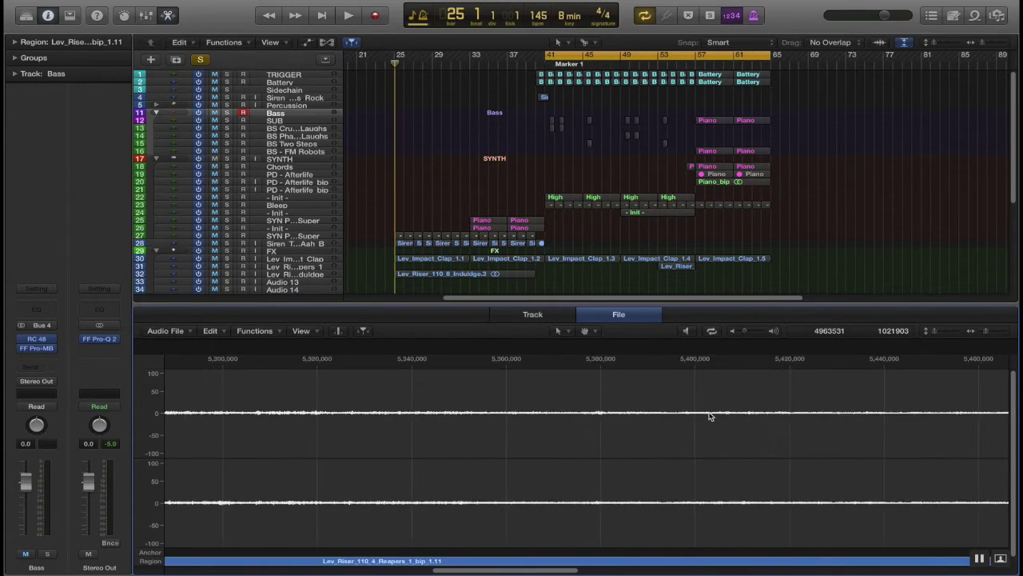
- Close the audio file editor and delete the copied riser region at bar 69 on track 41
left_click(880, 213)
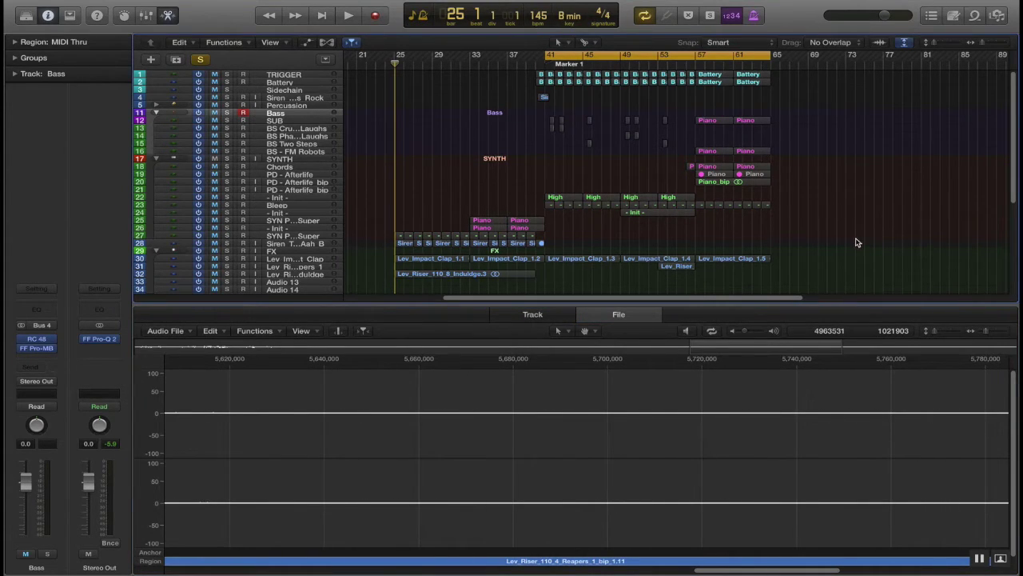
key("e")
left_click_drag(927, 392, 835, 448)
key("Delete")
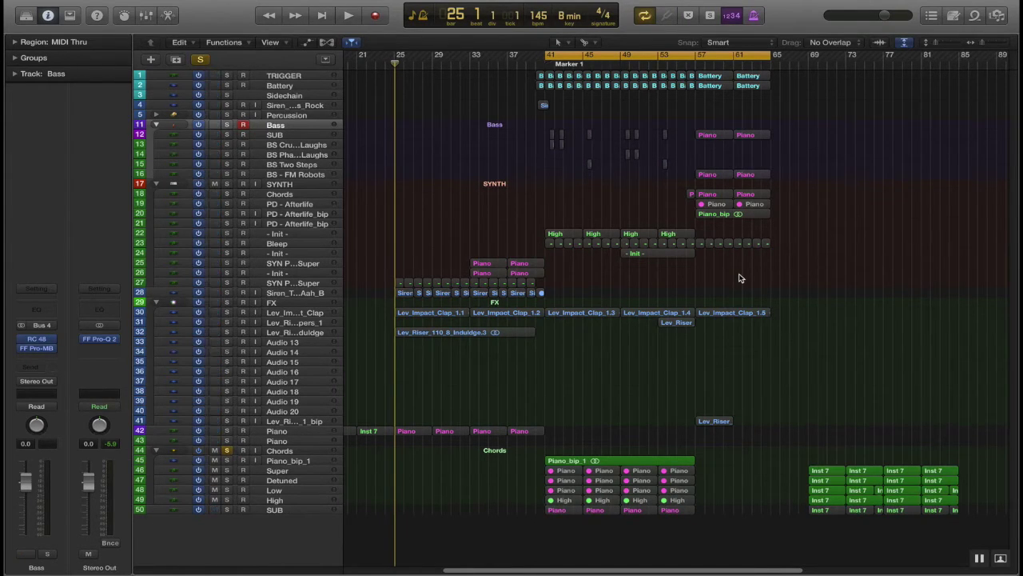
- Switch to Activity Monitor and review the CPU, memory, energy and disk usage of the running processes
key("ctrl+Left")
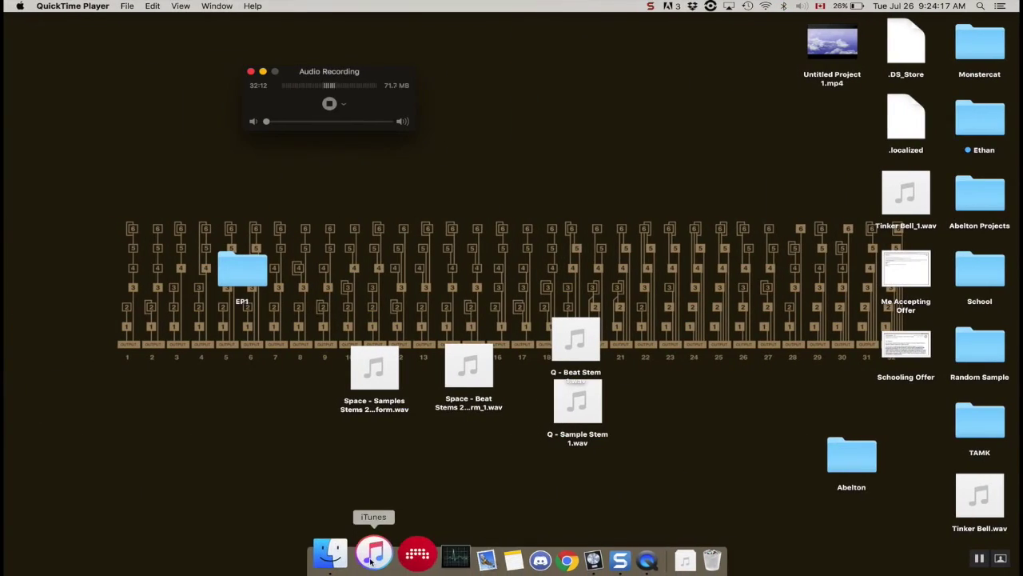
left_click(429, 553)
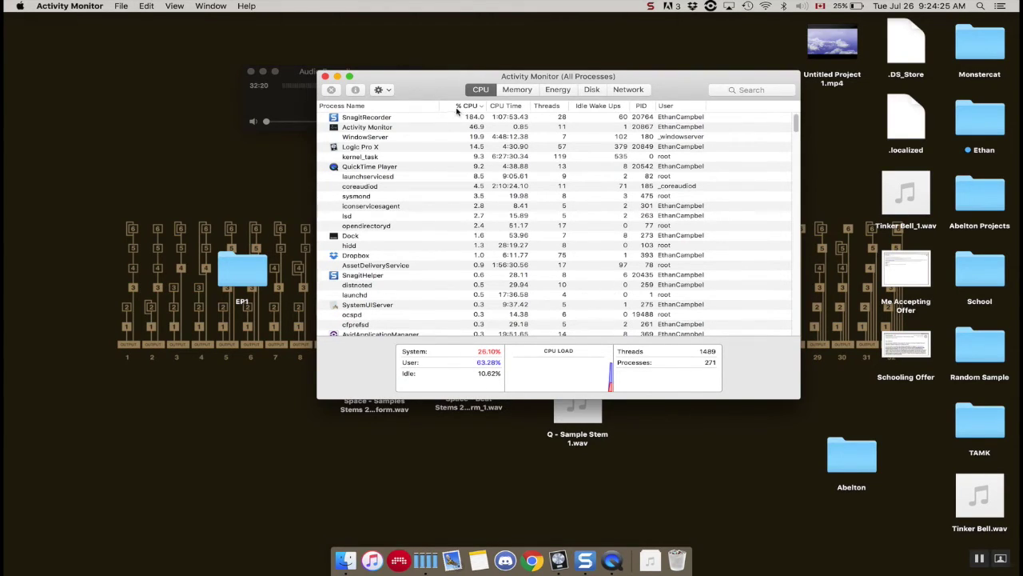
left_click(516, 90)
left_click(483, 88)
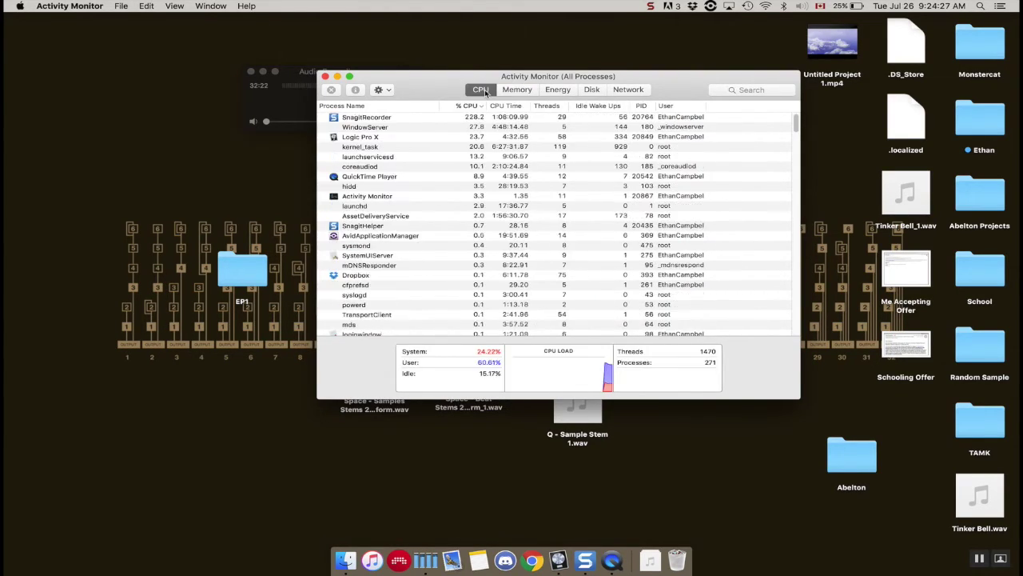
left_click(595, 89)
left_click(558, 90)
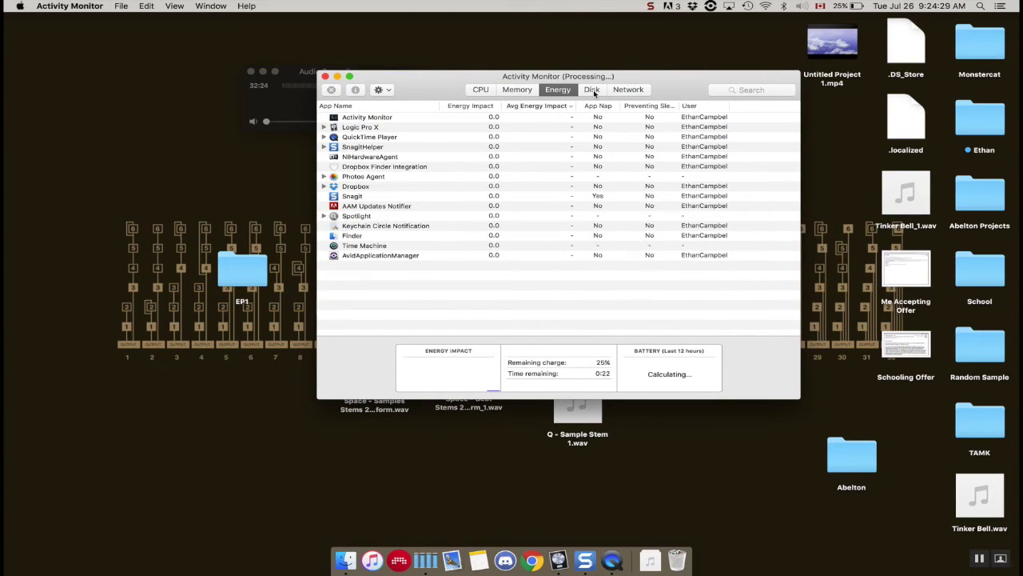
left_click(593, 89)
left_click(480, 89)
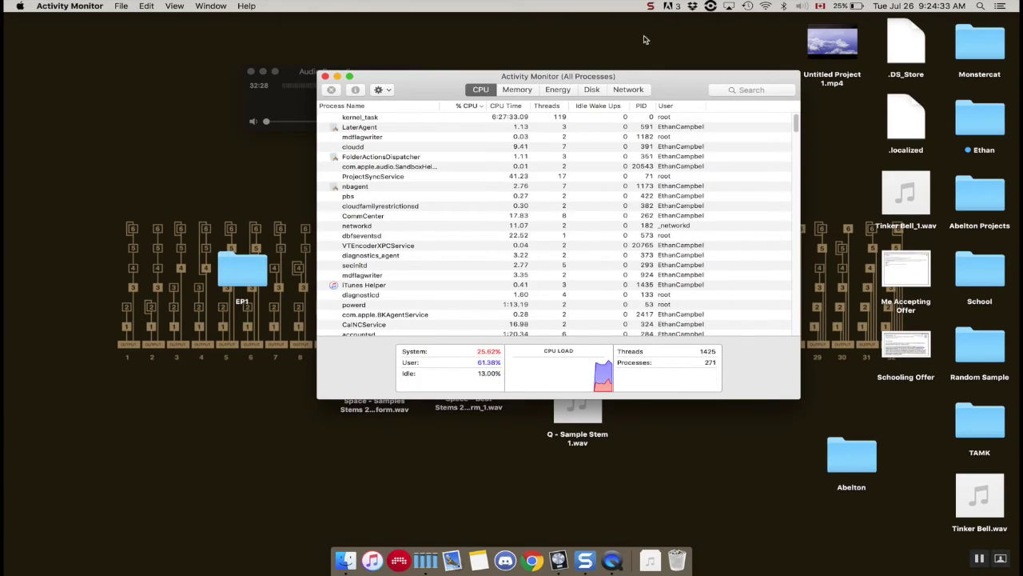
- Check the battery status and the apps using significant energy, return to Logic Pro X, and check the battery status again
left_click(854, 6)
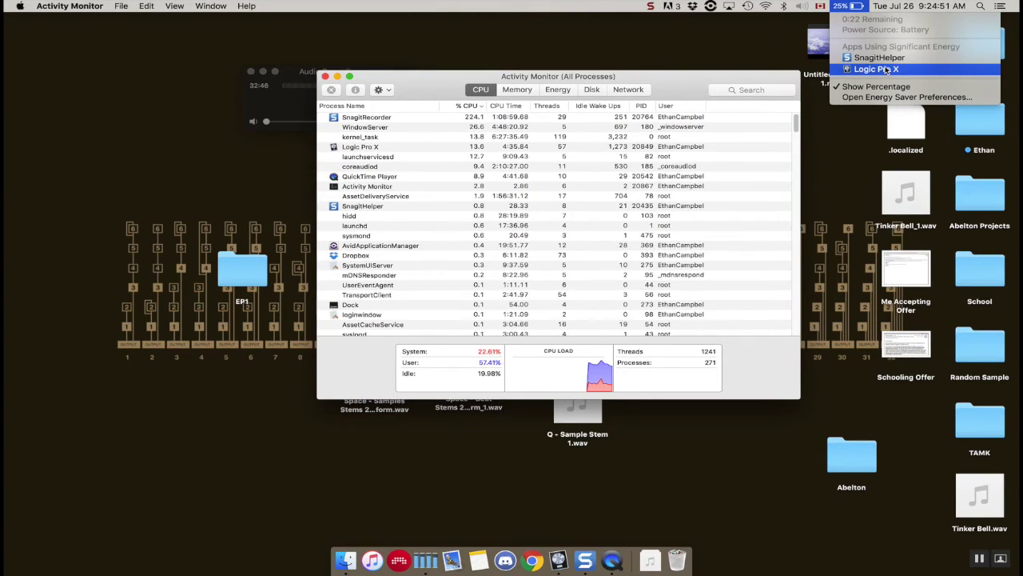
left_click(556, 46)
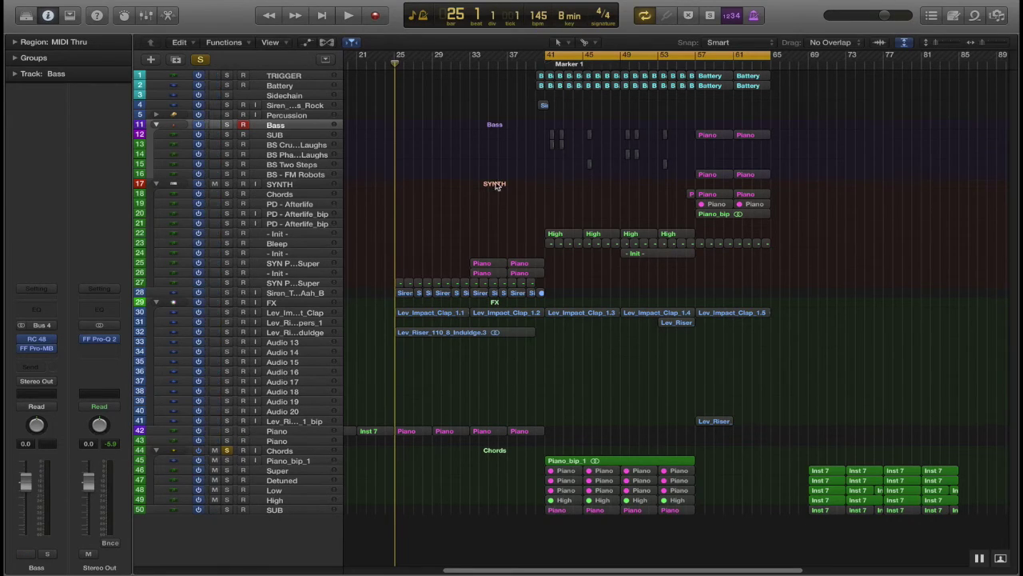
mouse_move(509, 2)
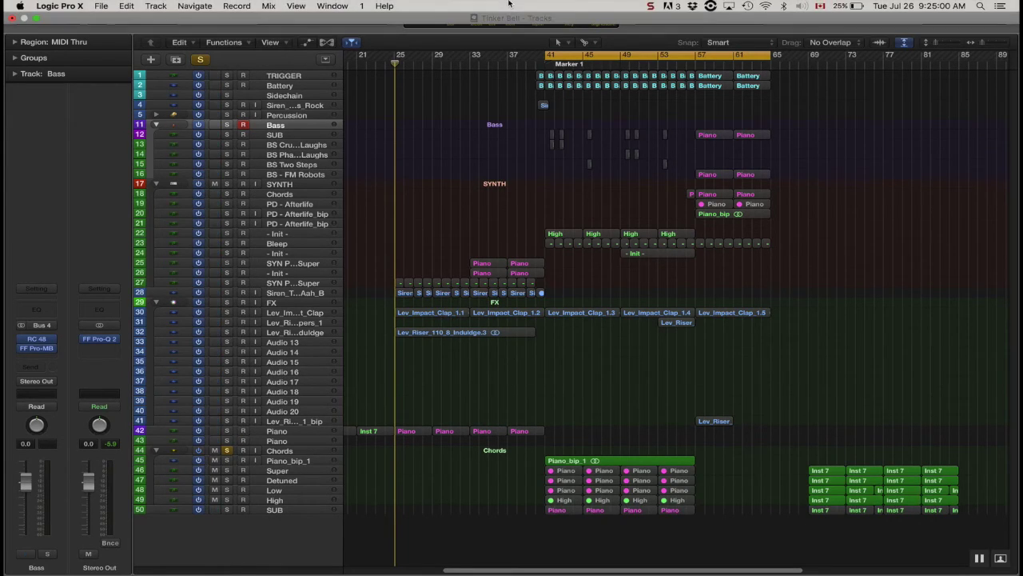
left_click(845, 6)
left_click(663, 172)
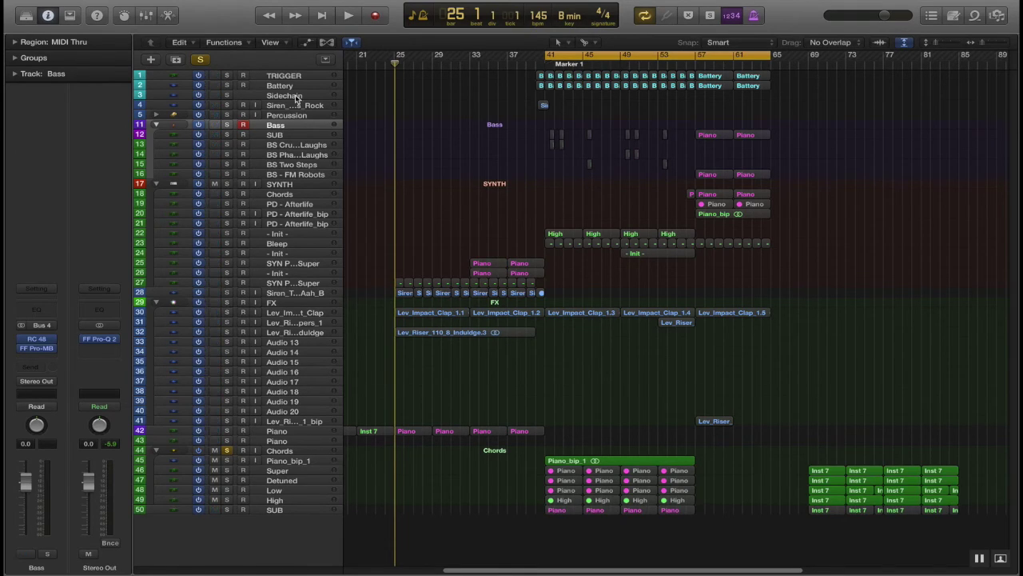
left_click(203, 61)
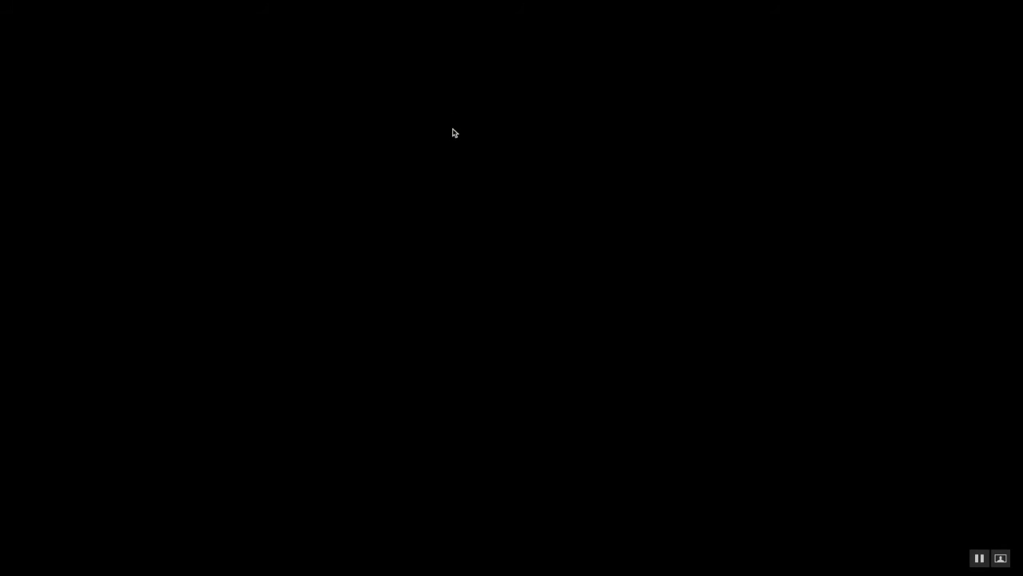
left_click(979, 558)
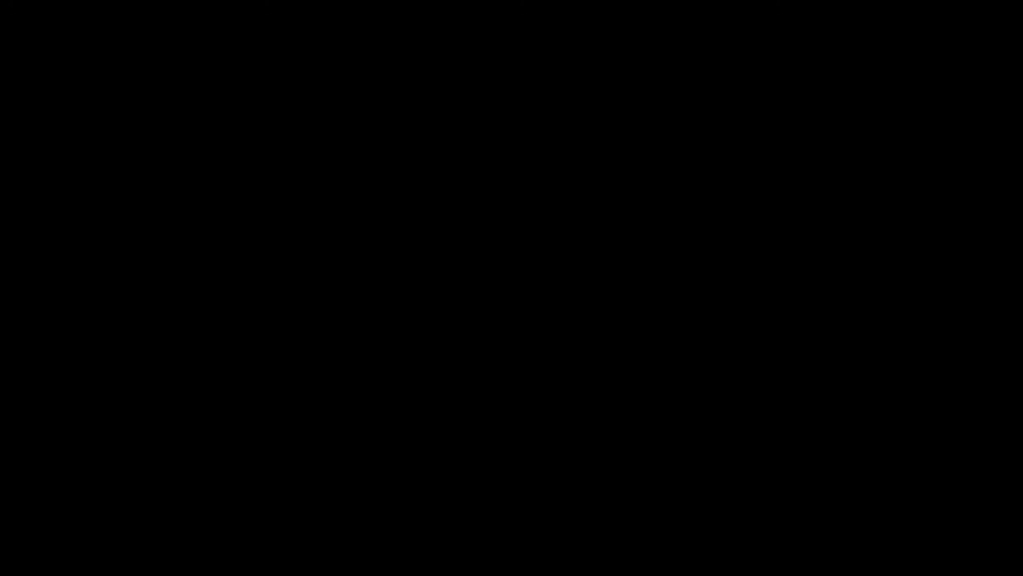